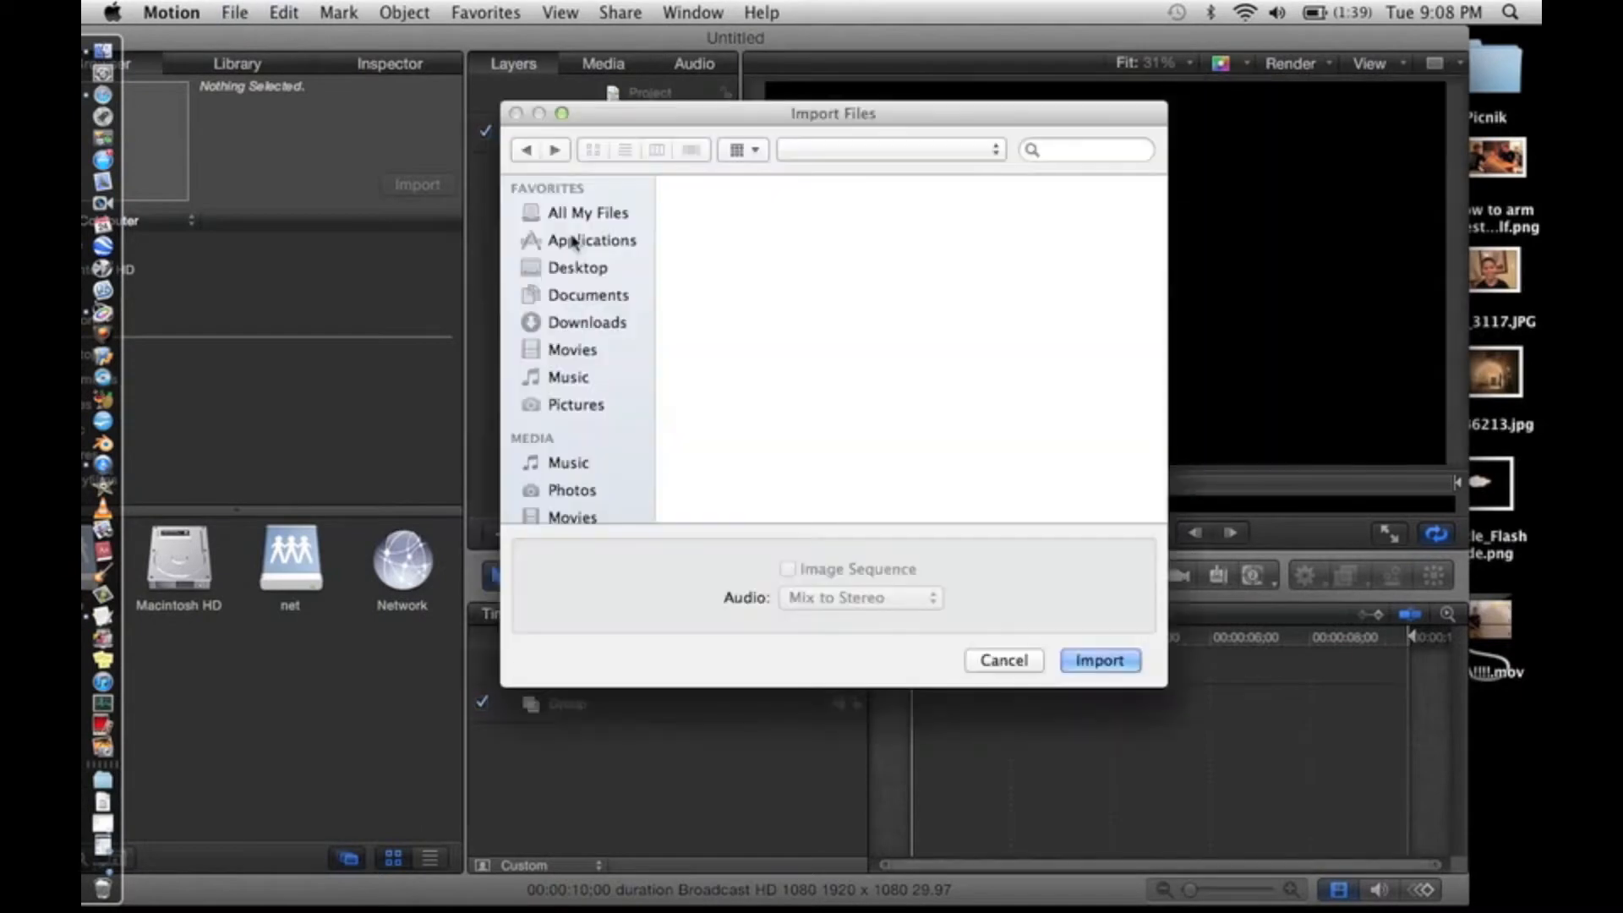
- Import the video clip MVI_8294 from the Tutorials event of the movie library
scroll(575, 424, "down", 1)
scroll(575, 423, "down", 1)
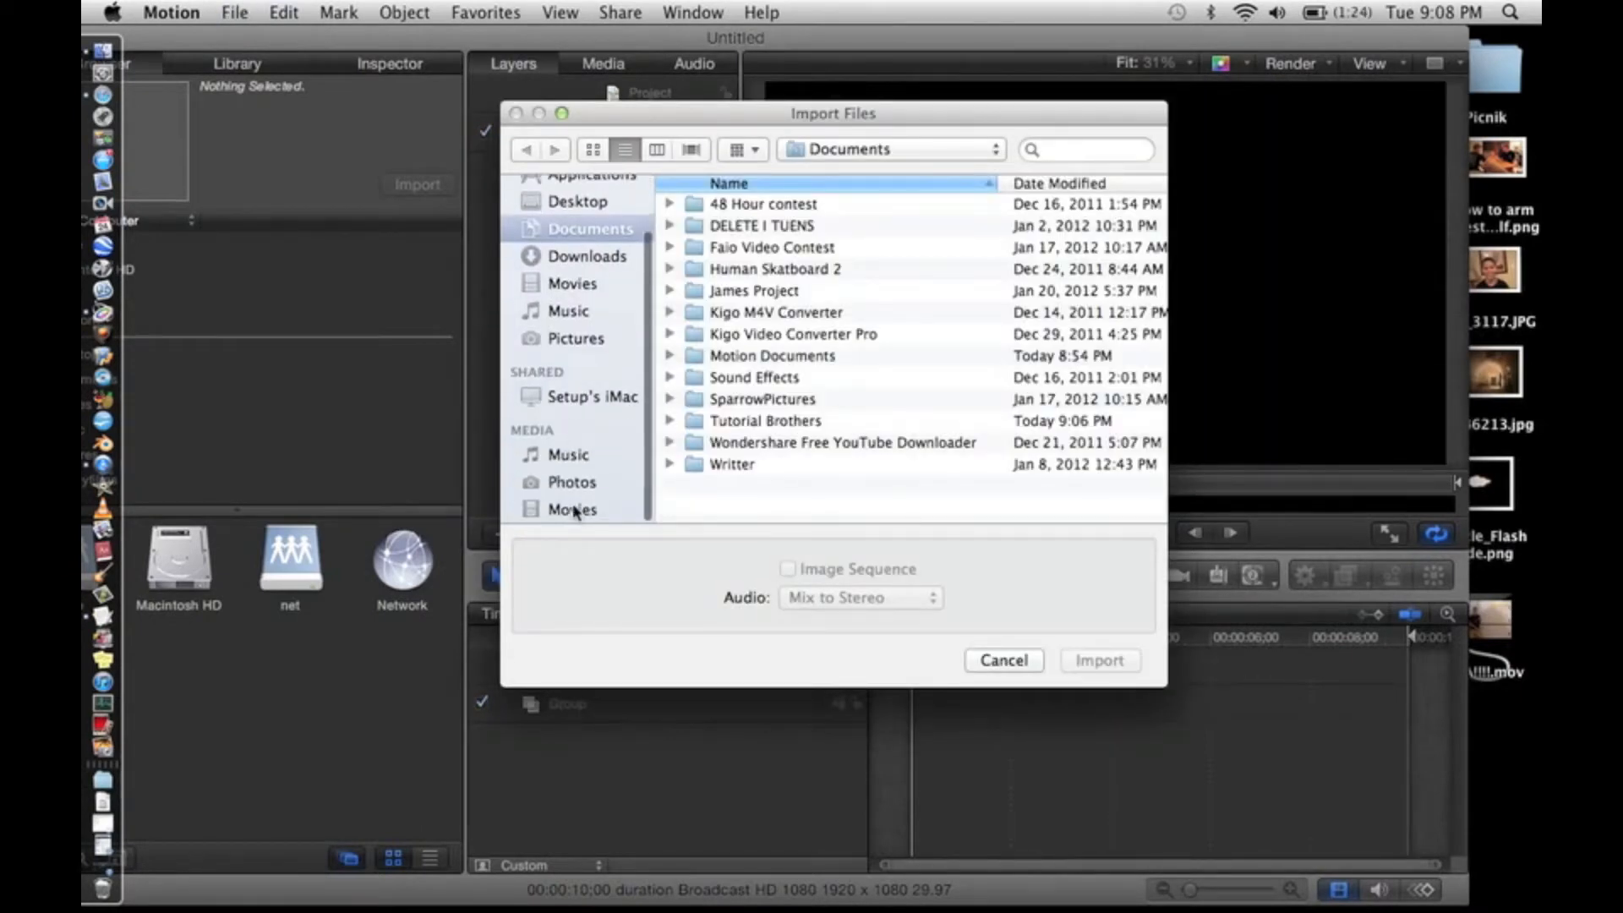
left_click(575, 510)
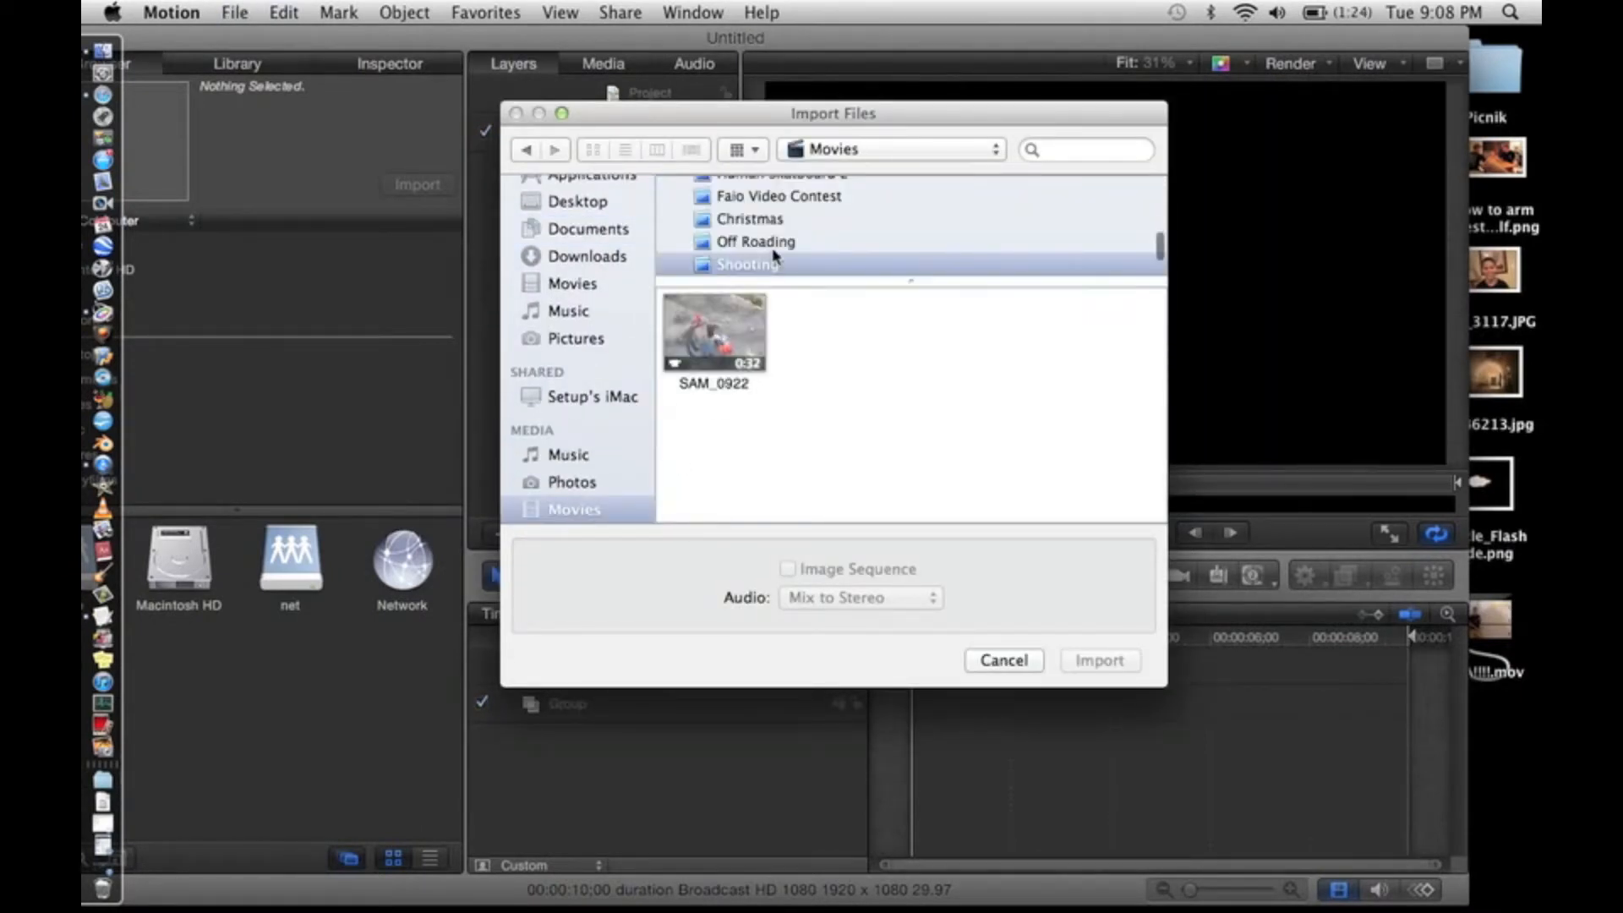
scroll(753, 240, "down", 3)
scroll(753, 239, "up", 2)
scroll(753, 239, "up", 6)
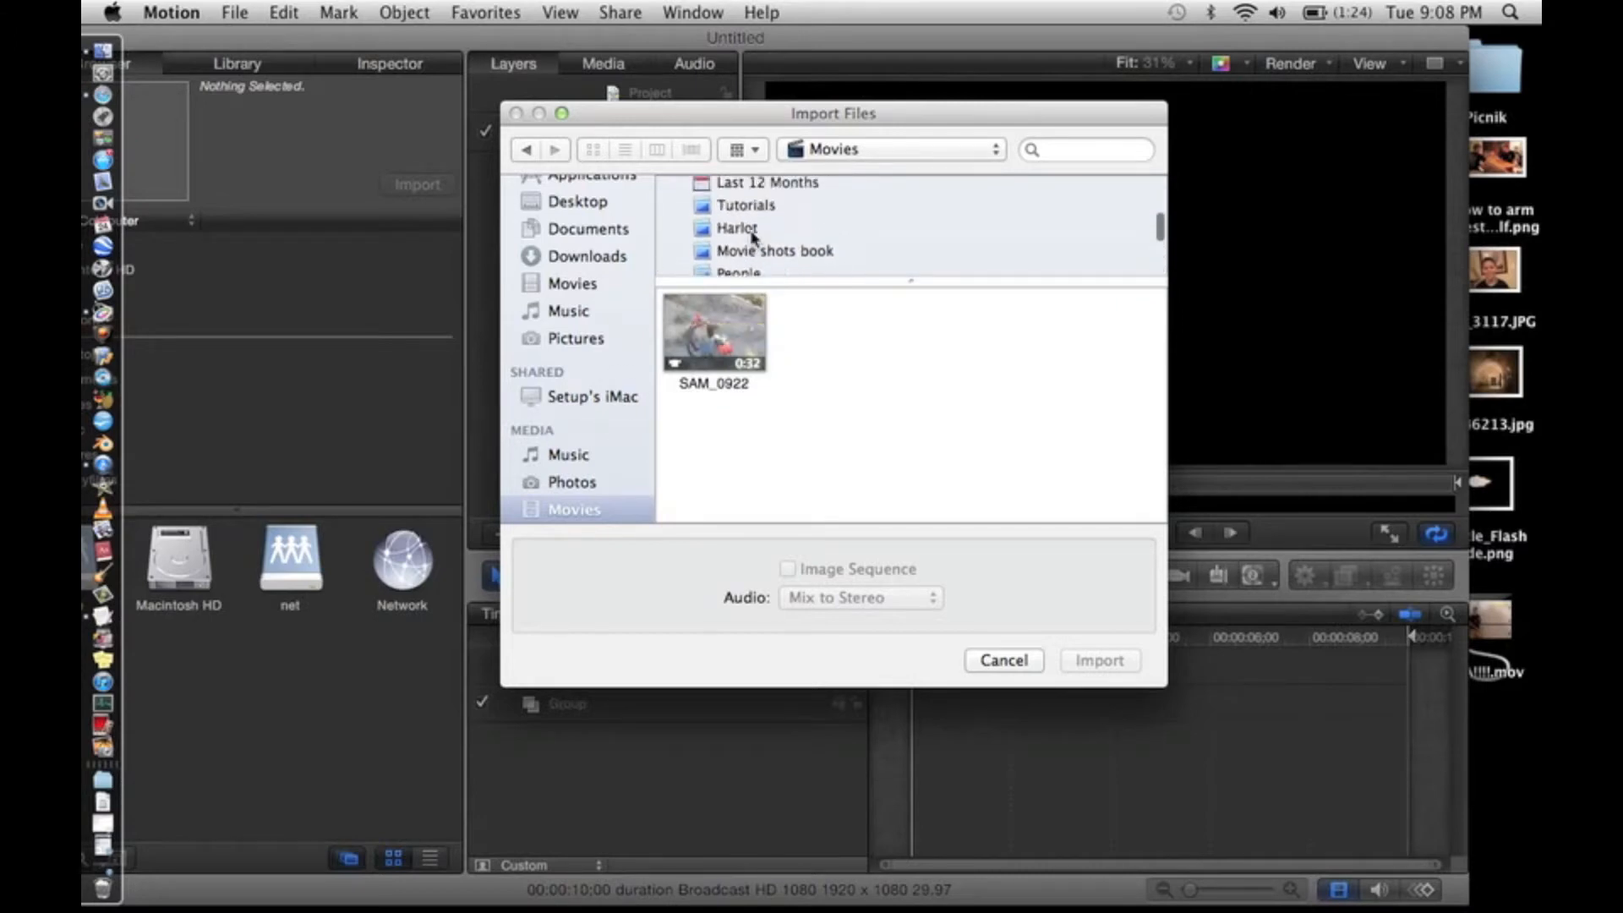
left_click(750, 217)
scroll(820, 406, "down", 10)
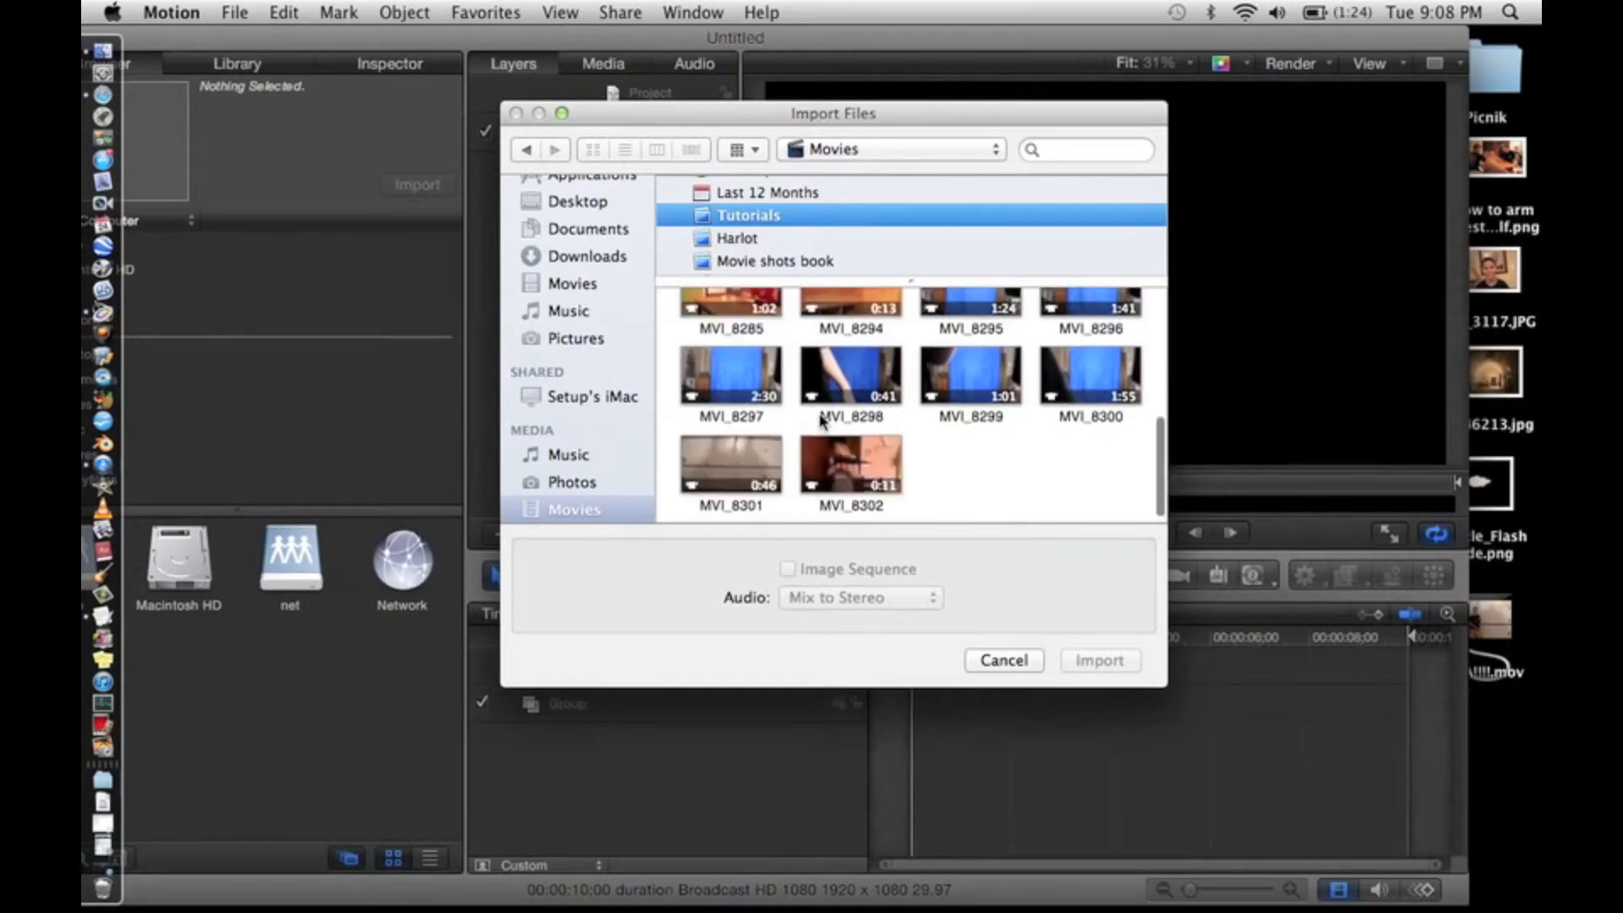
scroll(822, 420, "up", 2)
left_click(867, 378)
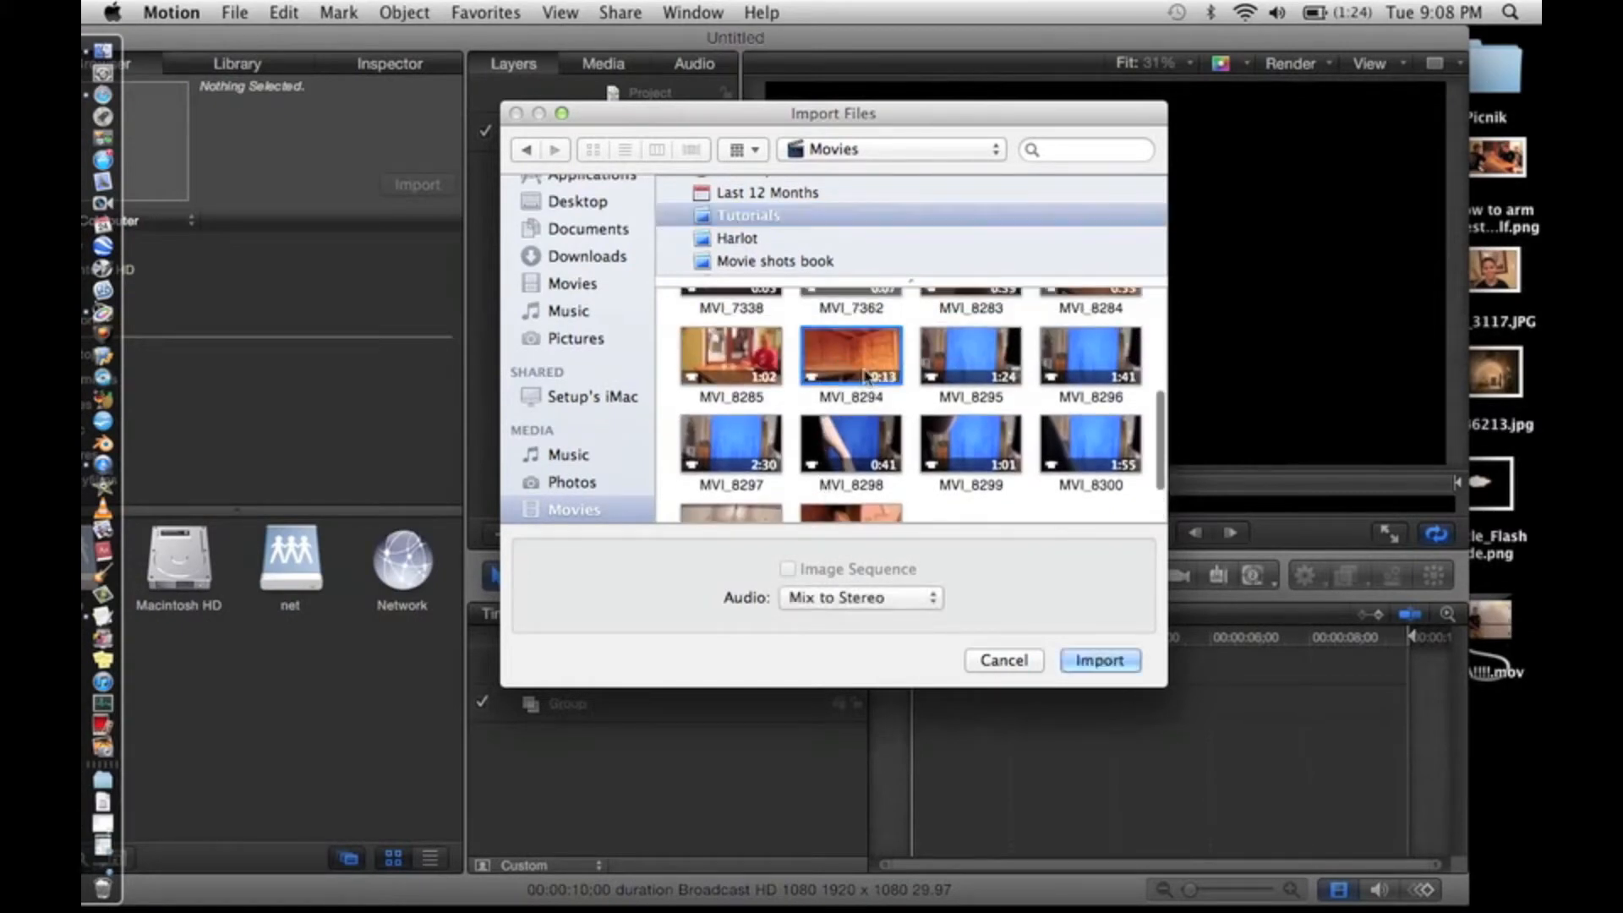
left_click(1116, 662)
- Scrub and step through the MVI_8294 clip to the gunshot frame at 00:00:05;00
left_click_drag(919, 695, 955, 694)
left_click(926, 637)
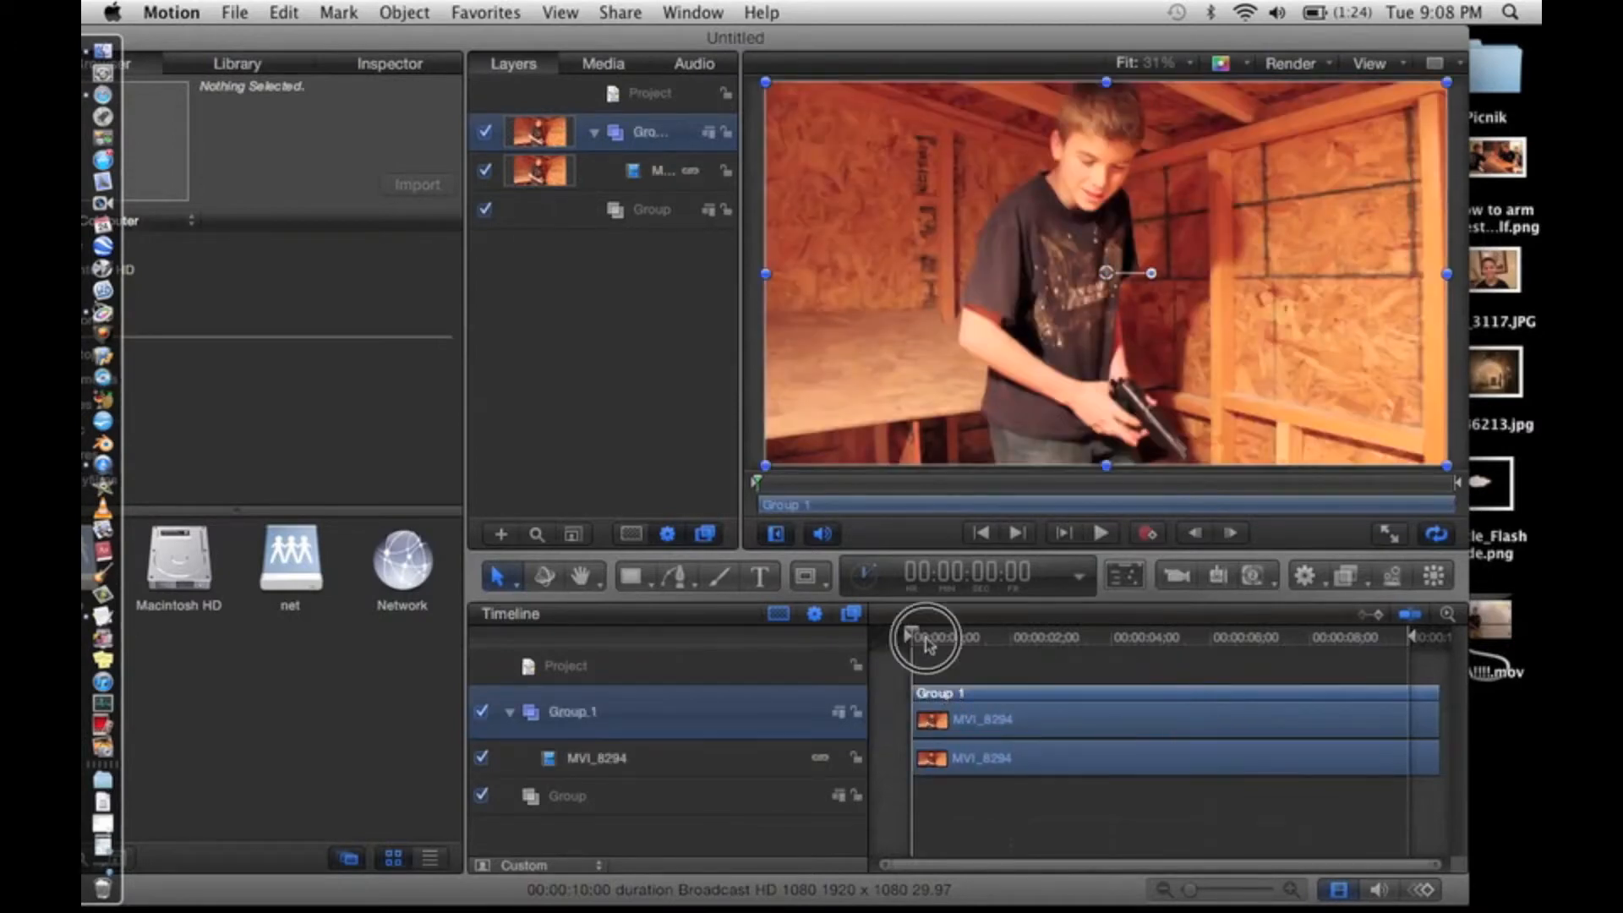
left_click(1201, 634)
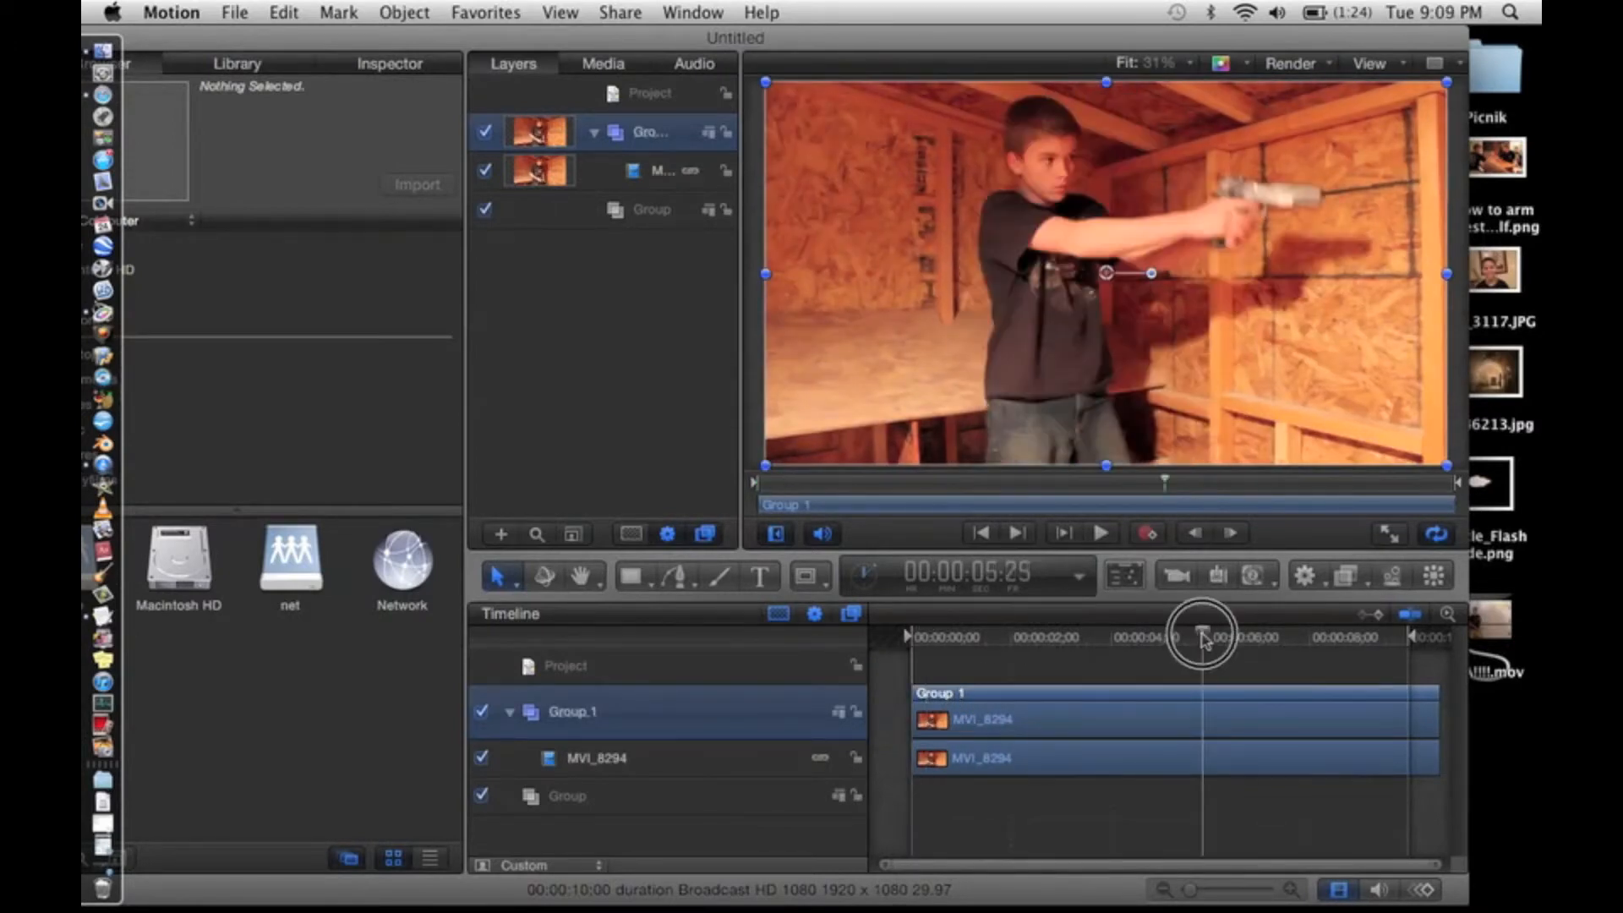
left_click(1172, 644)
left_click(1158, 640)
key("Right")
key("Right")
key("Right")
key("Right")
key("Right")
key("Right")
key("Right")
key("Right")
key("Right")
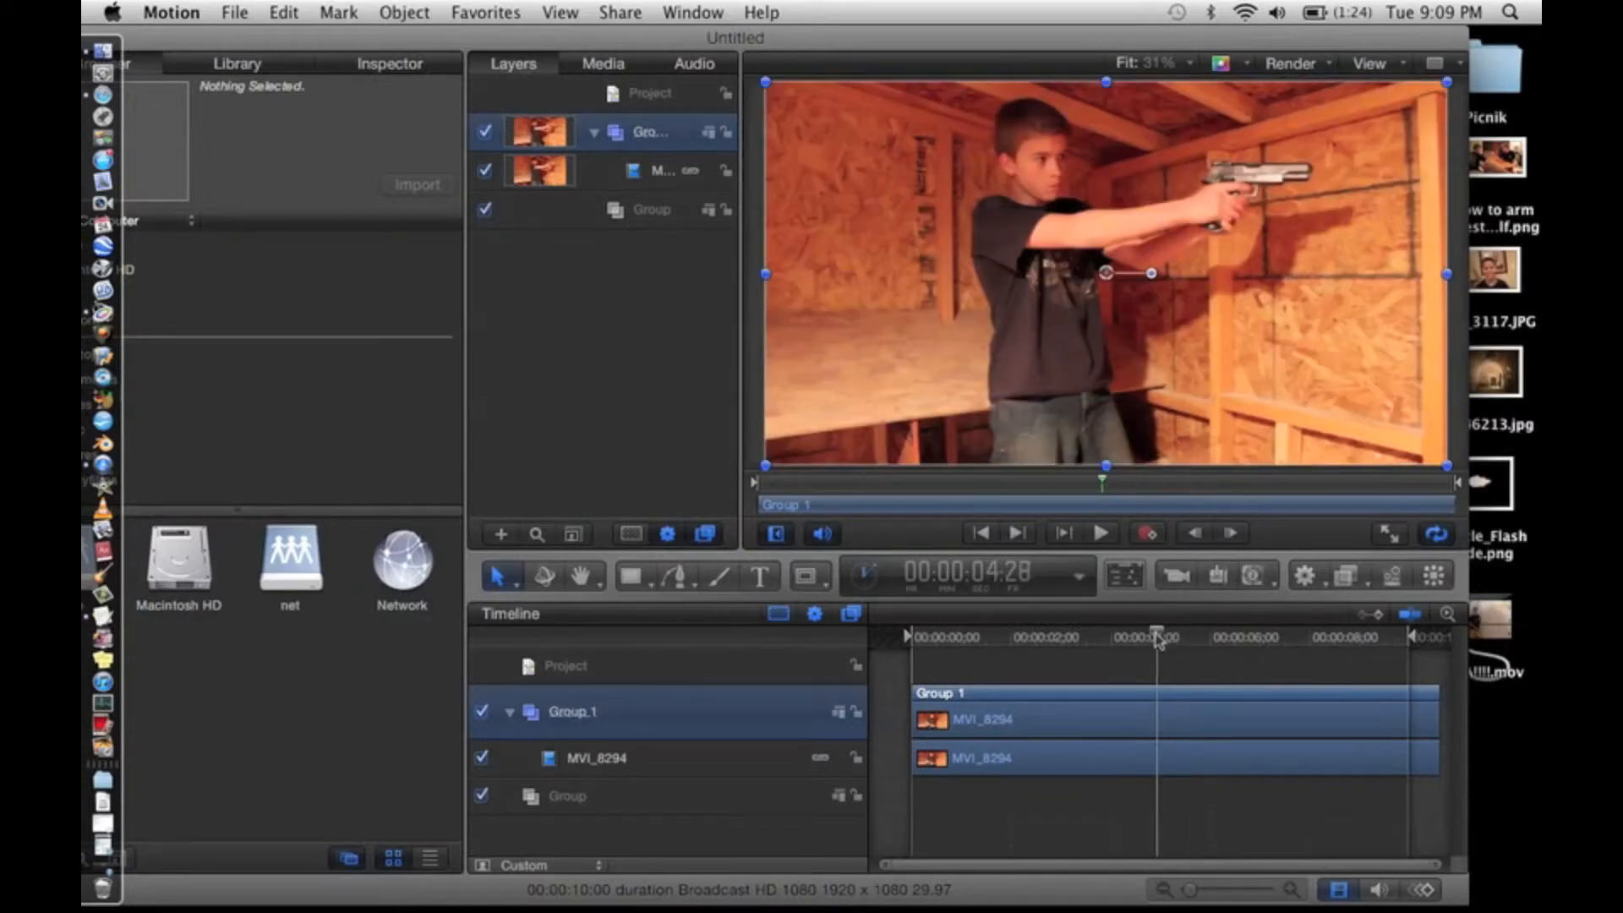
key("Left")
key("Left")
key("Left")
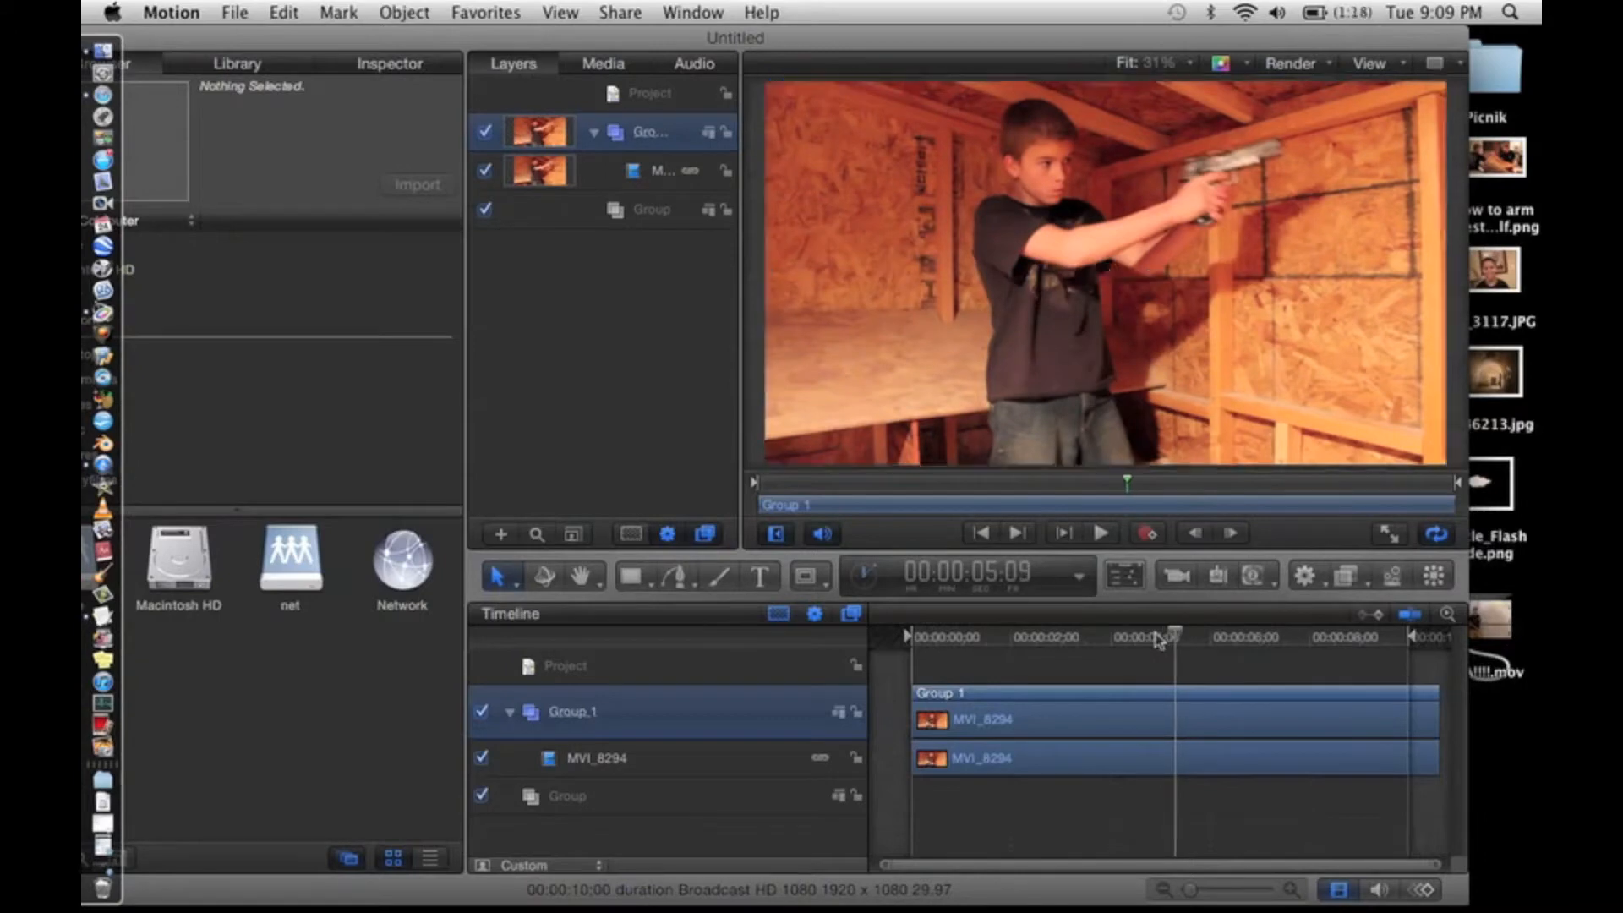
key("Left")
key("Left")
key("Left")
key("Left")
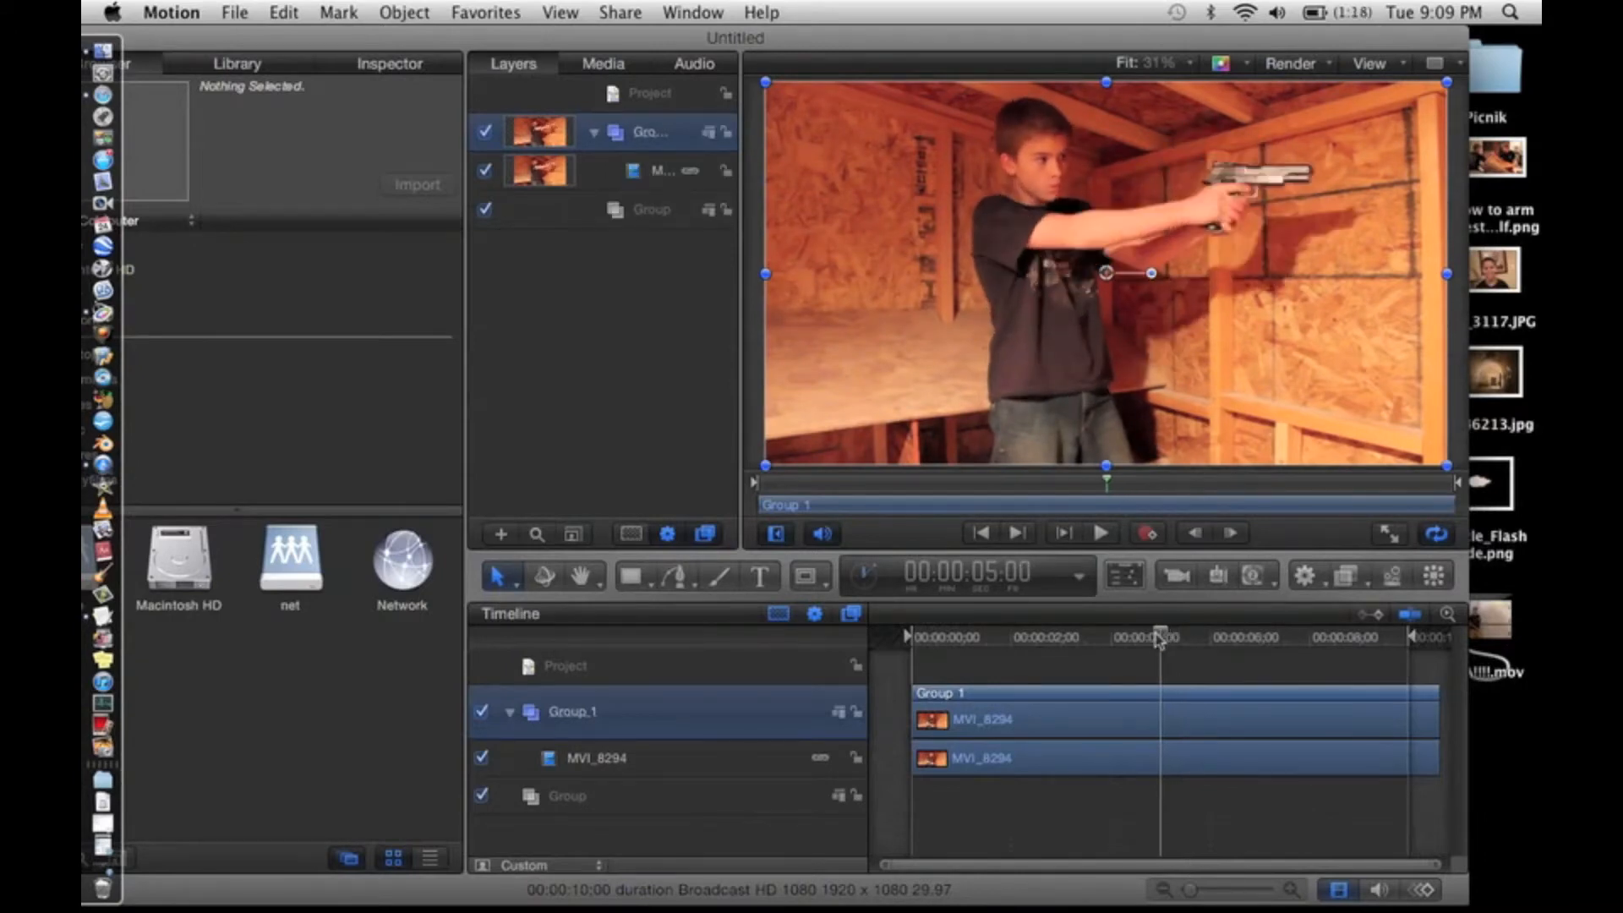
- Trim the footage so it begins with the gunshot frame at the start of the timeline, and return the playhead to 00:00:00;00
mouse_move(921, 695)
left_mouse_down()
mouse_move(1179, 695)
mouse_move(933, 694)
left_mouse_up()
left_click_drag(935, 637, 894, 645)
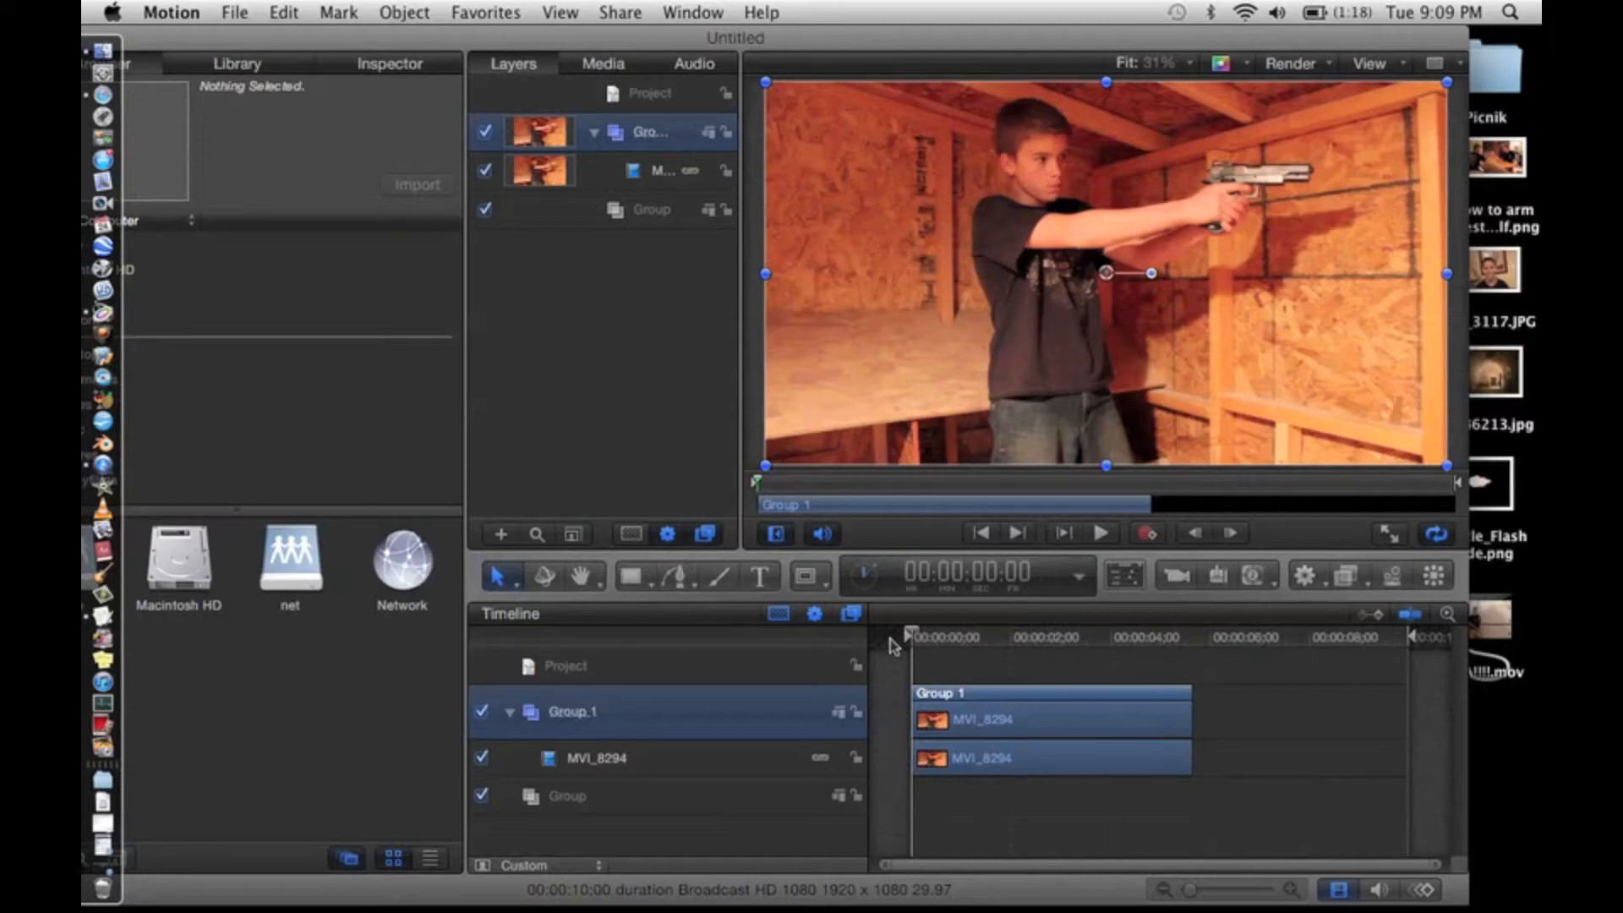
- Magnify the timeline and compare the first frames of the shot, leaving the playhead at 00:00:00;01
key("Right")
key("Right")
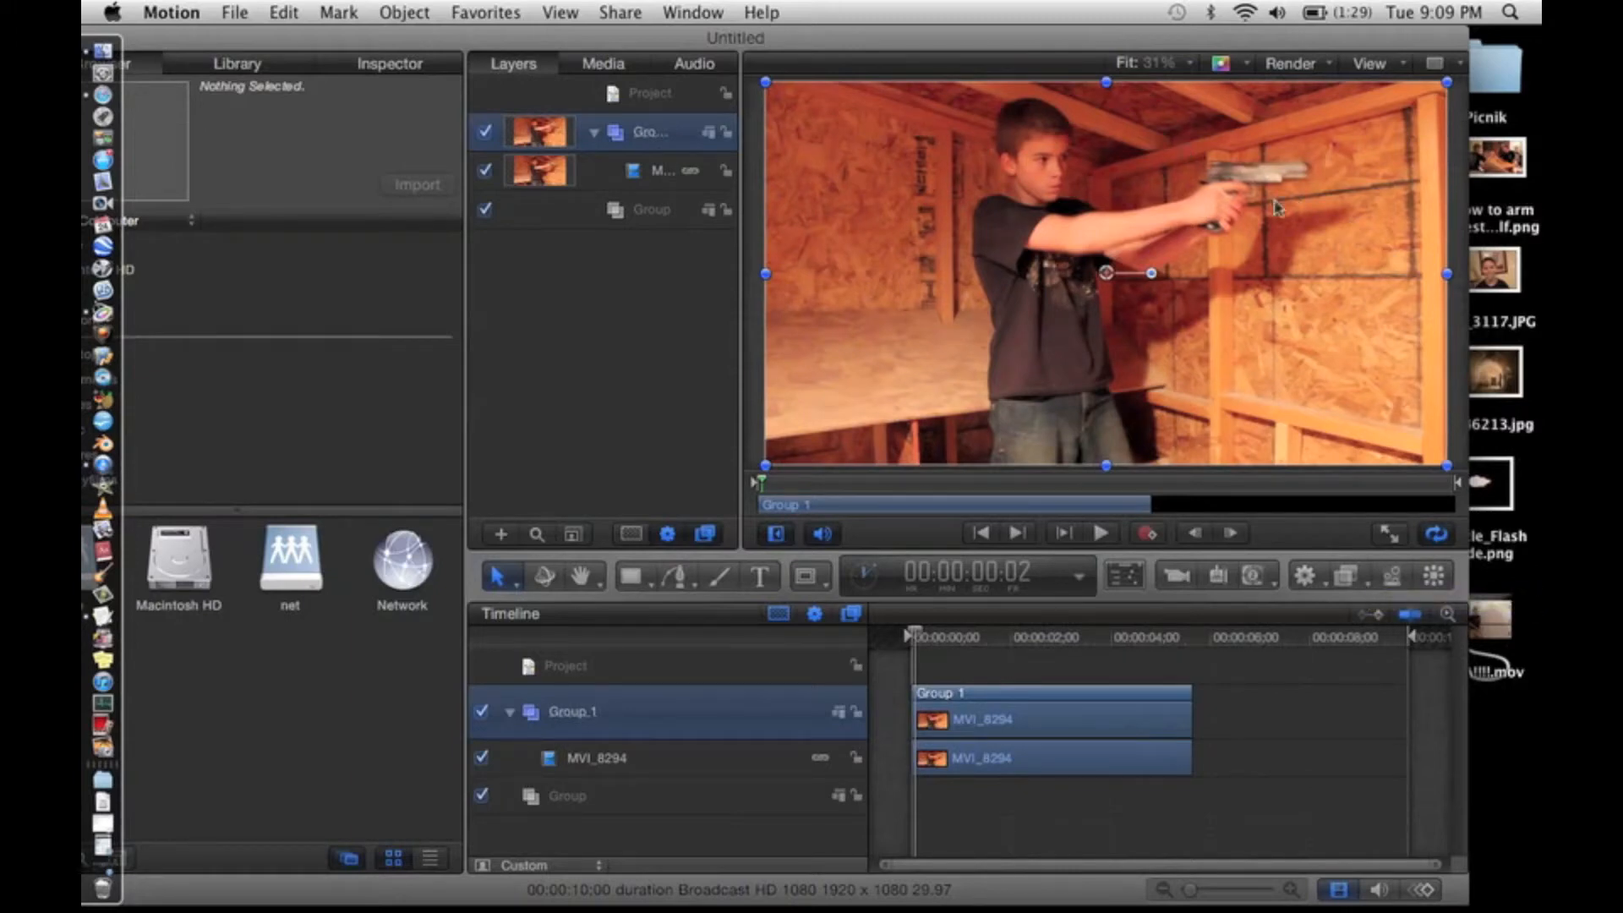
key("Left")
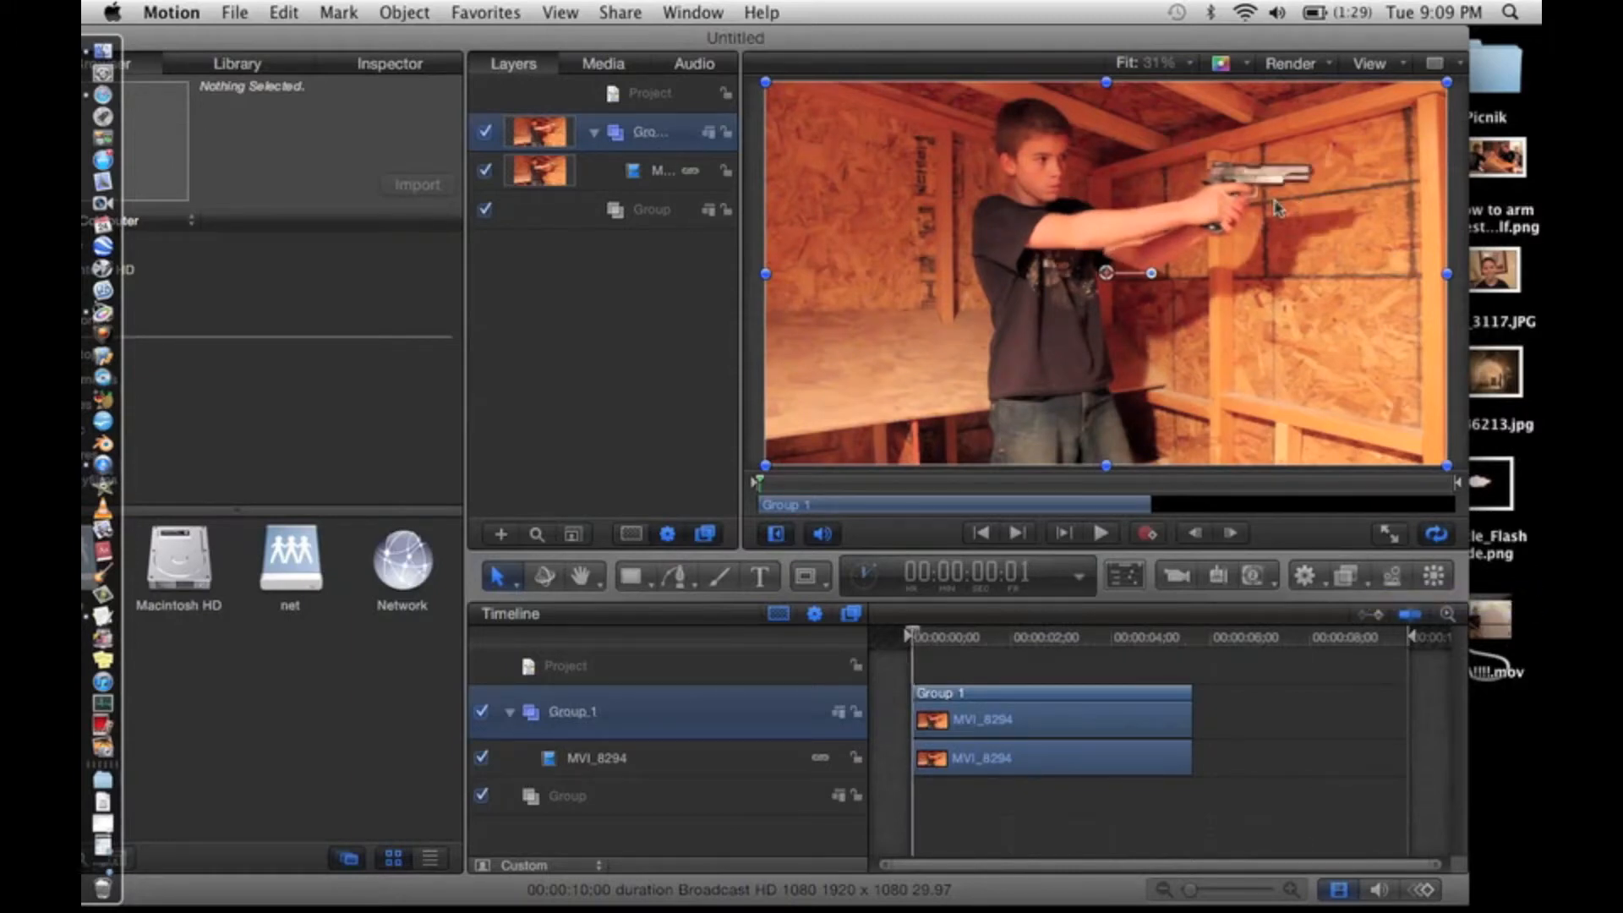
left_click_drag(1439, 865, 971, 865)
scroll(951, 789, "left", 2)
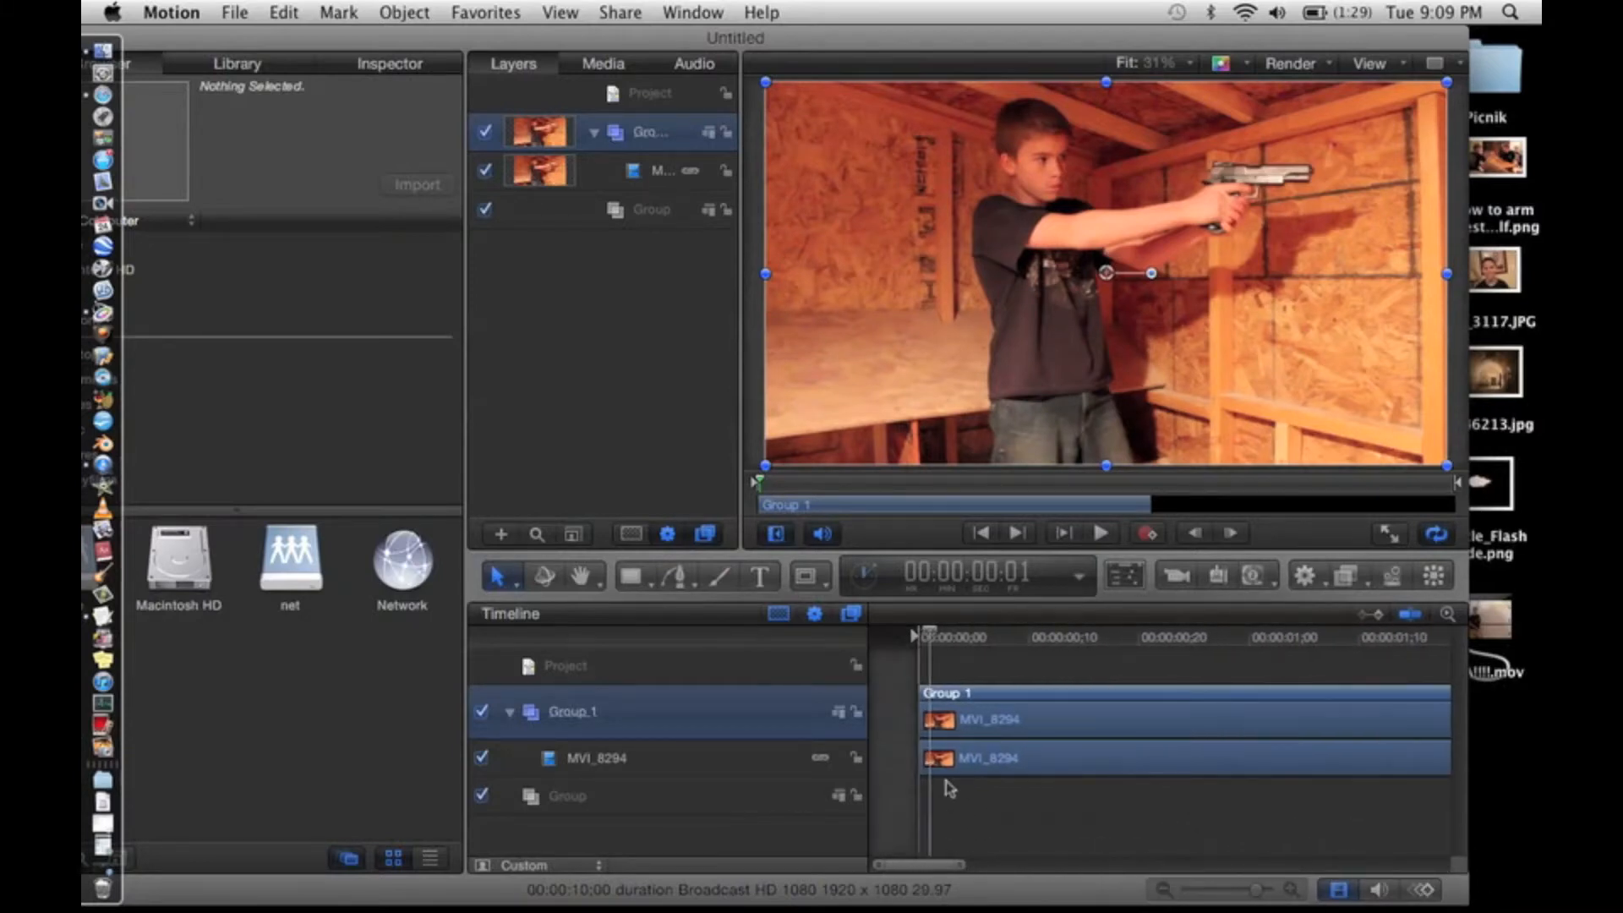
key("Right")
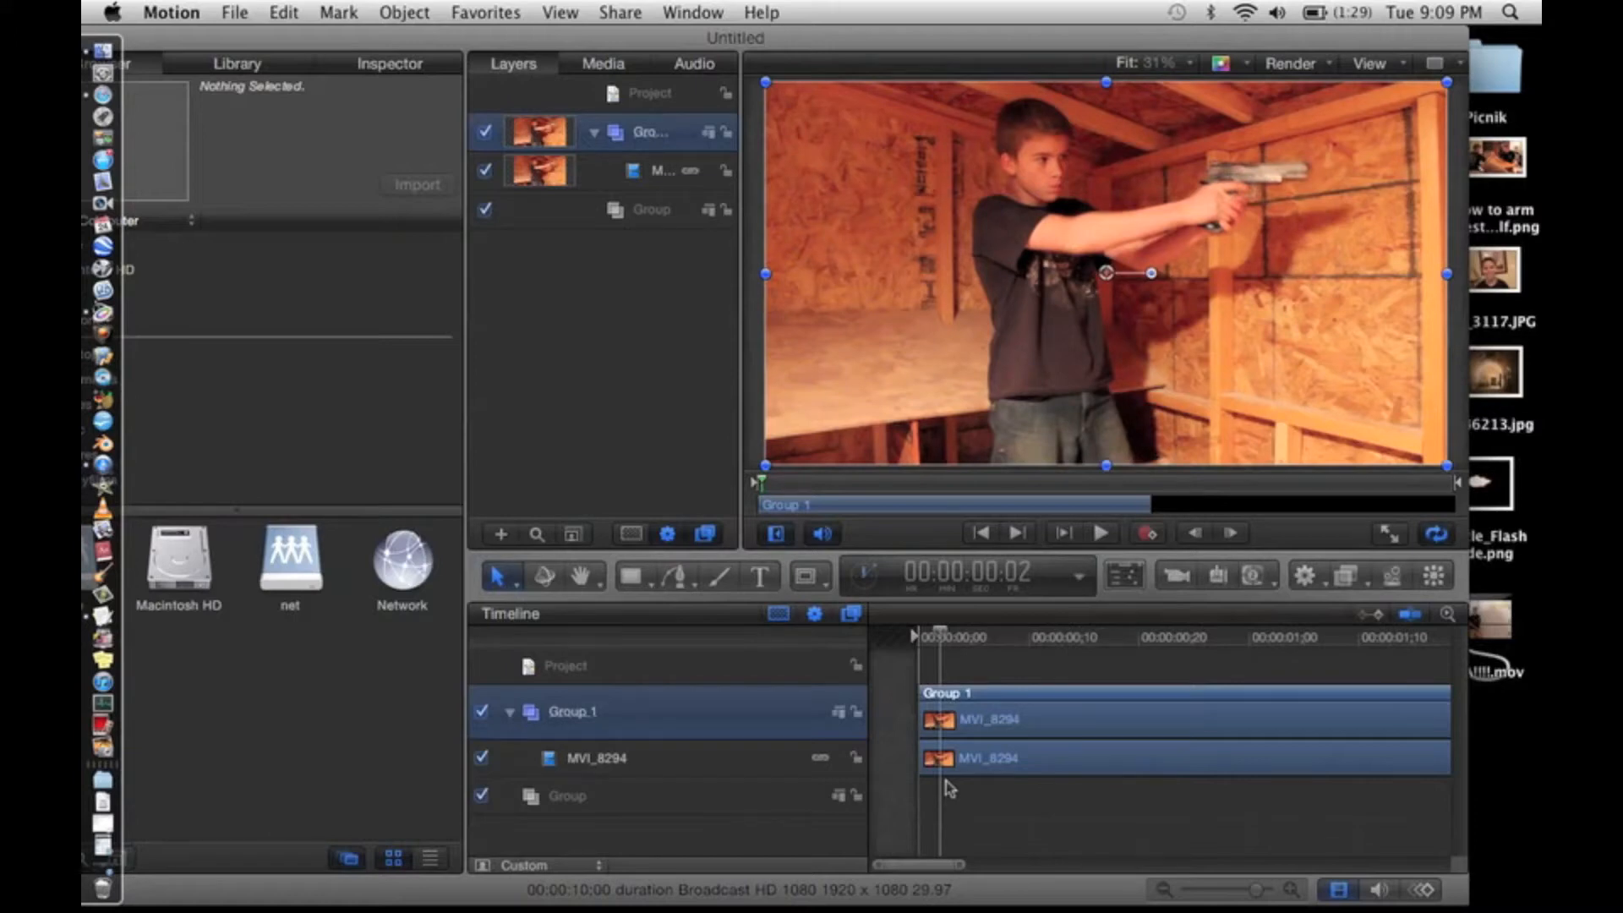
key("Left")
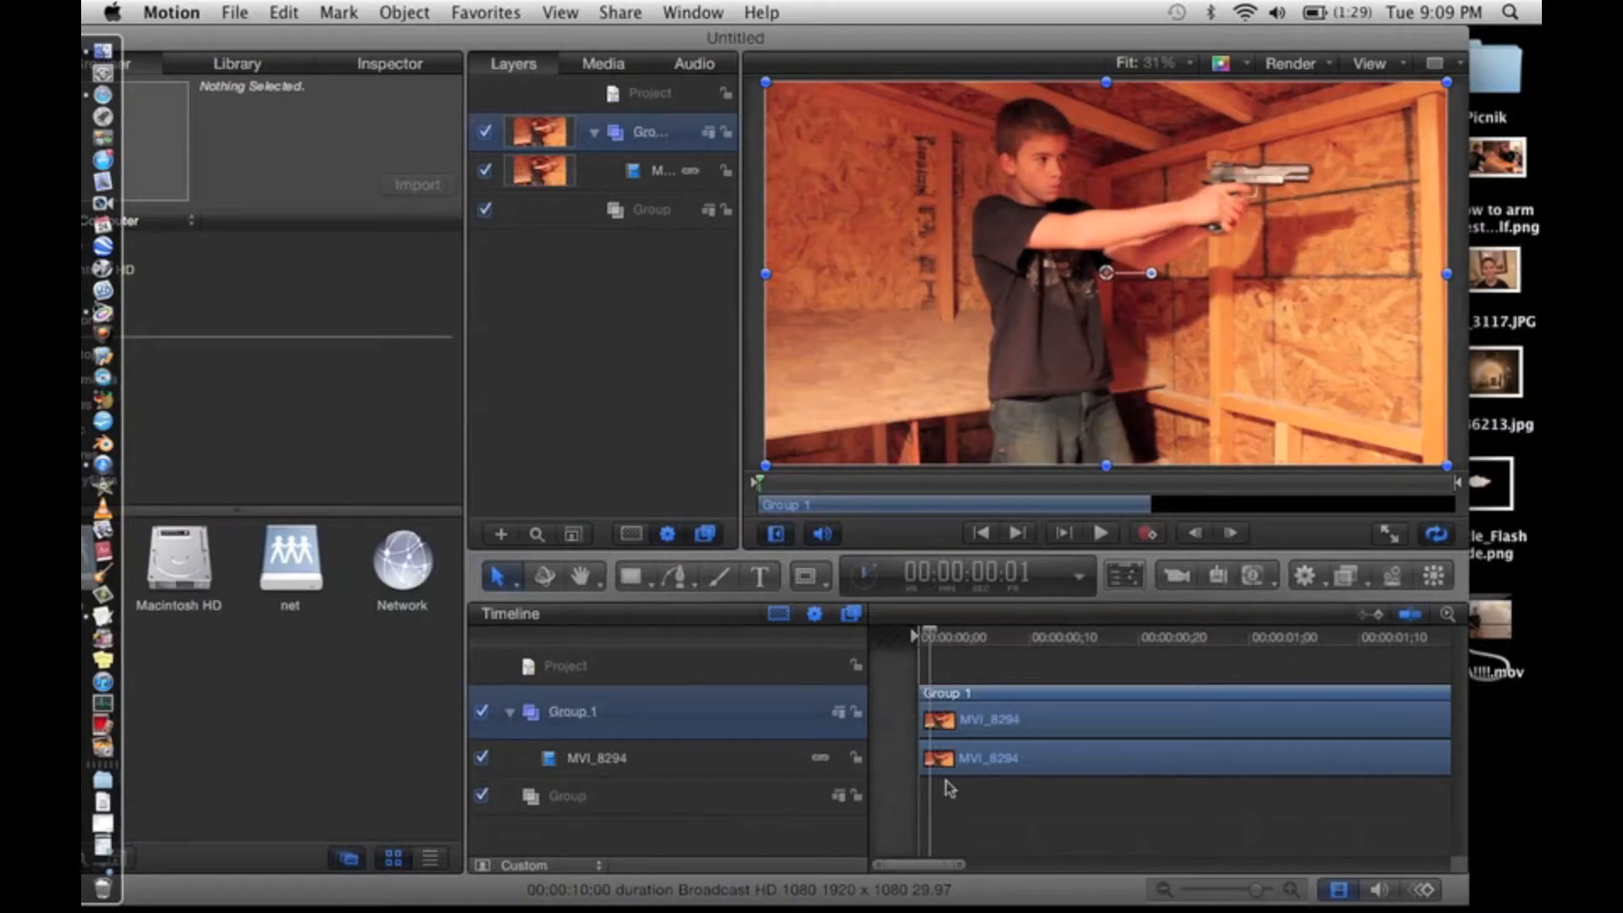
key("Right")
key("Left")
- Switch to Safari and search Google Images for "muzzle flash"
left_click(103, 96)
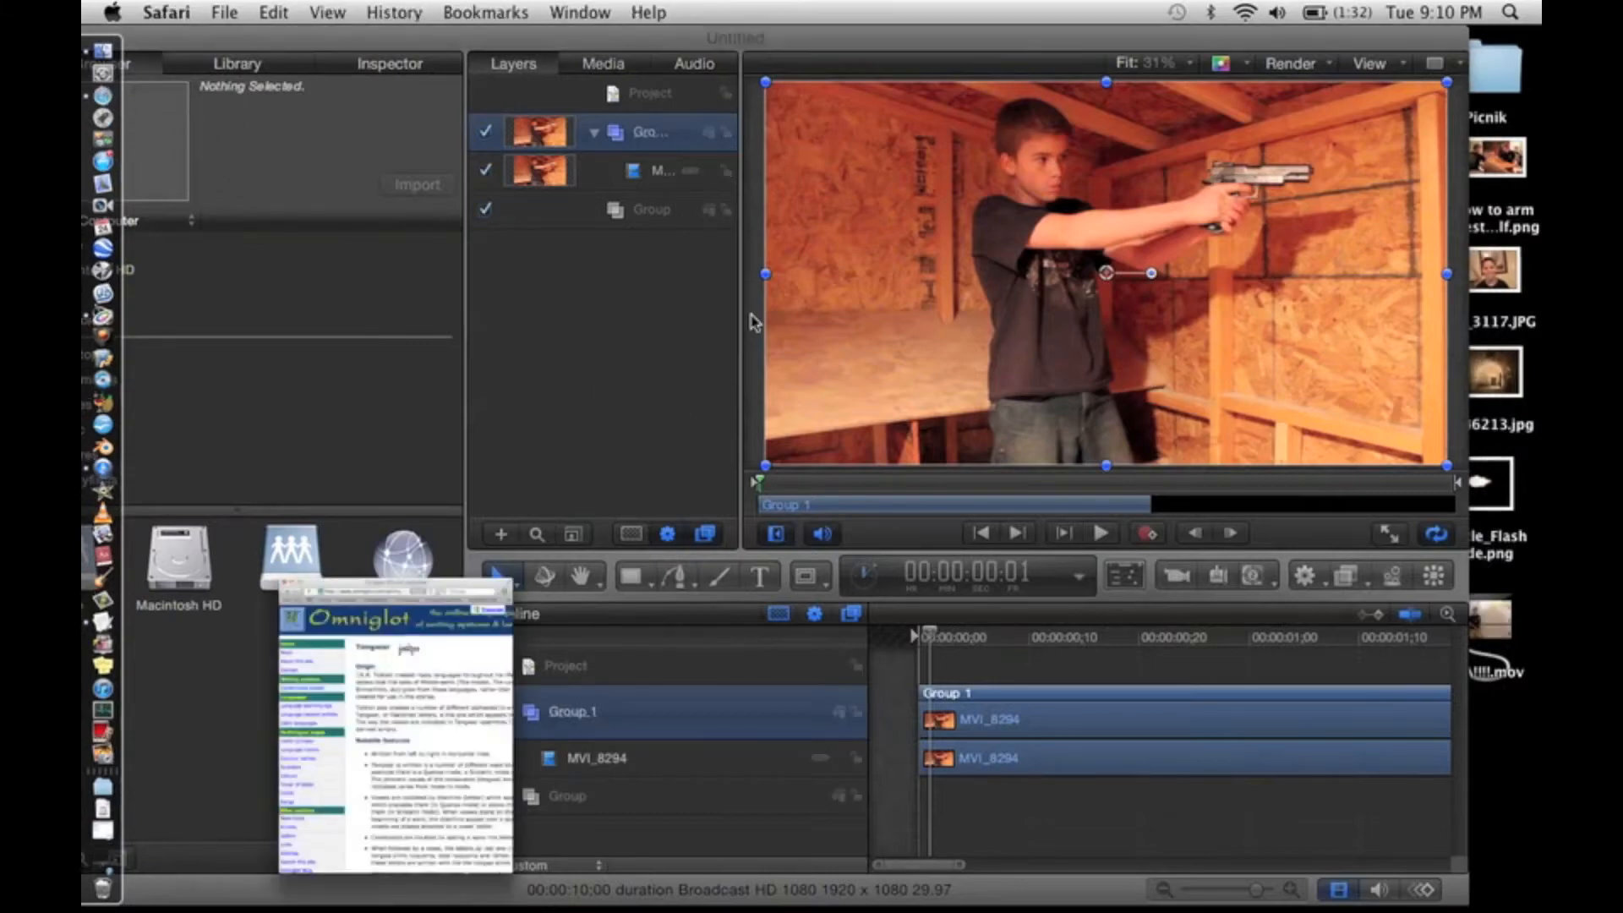
key("super+m")
key("super+n")
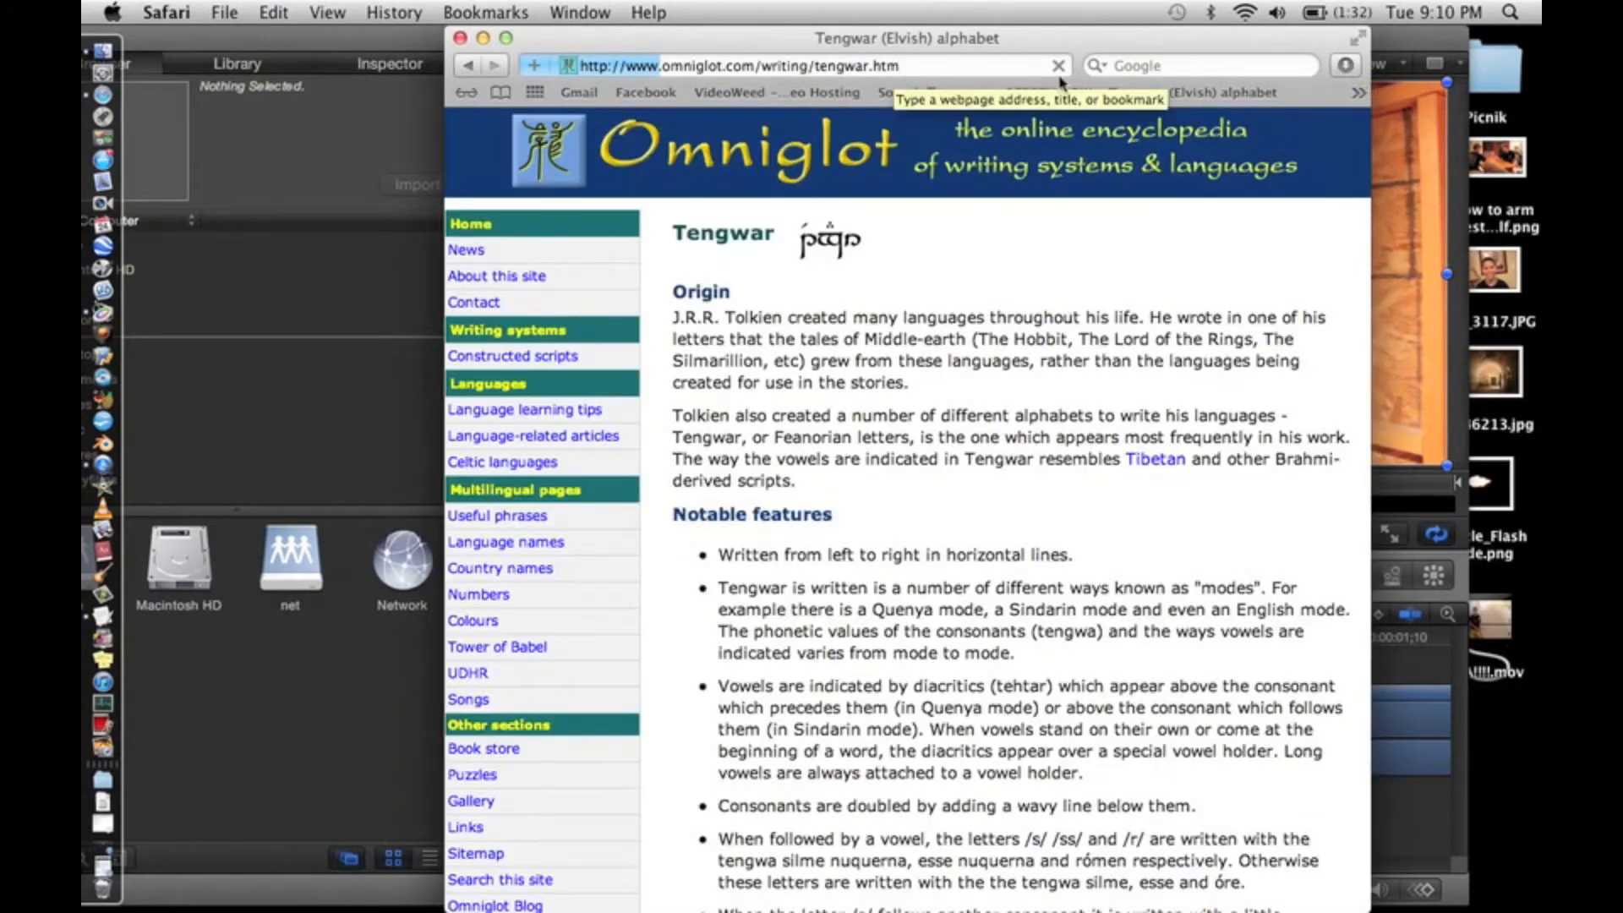
left_click(1147, 65)
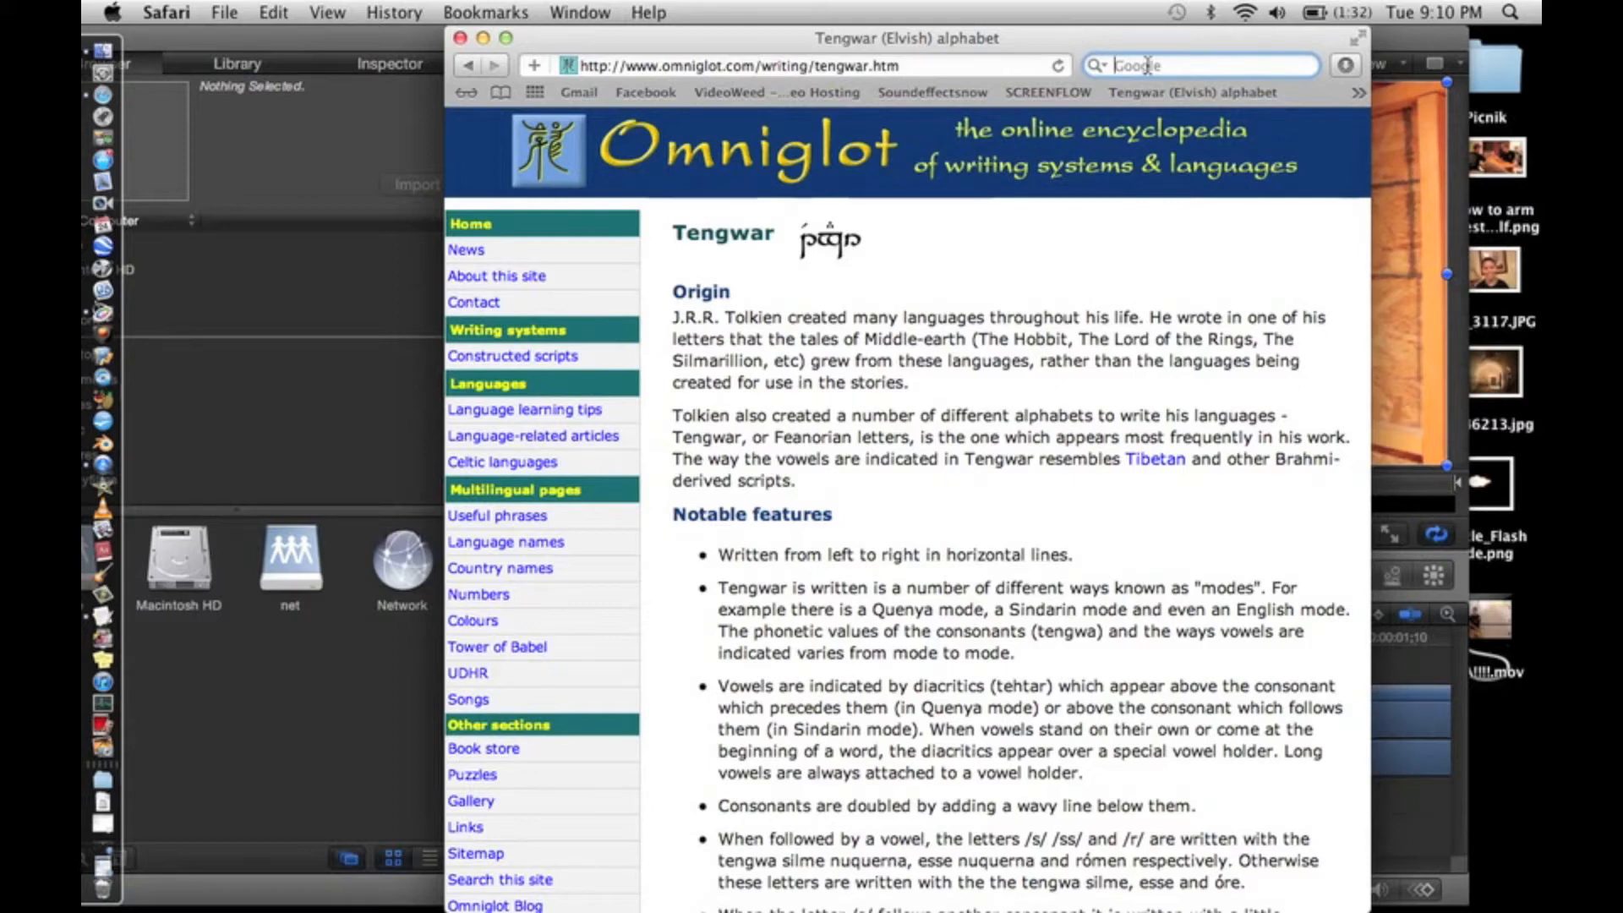
type("muz")
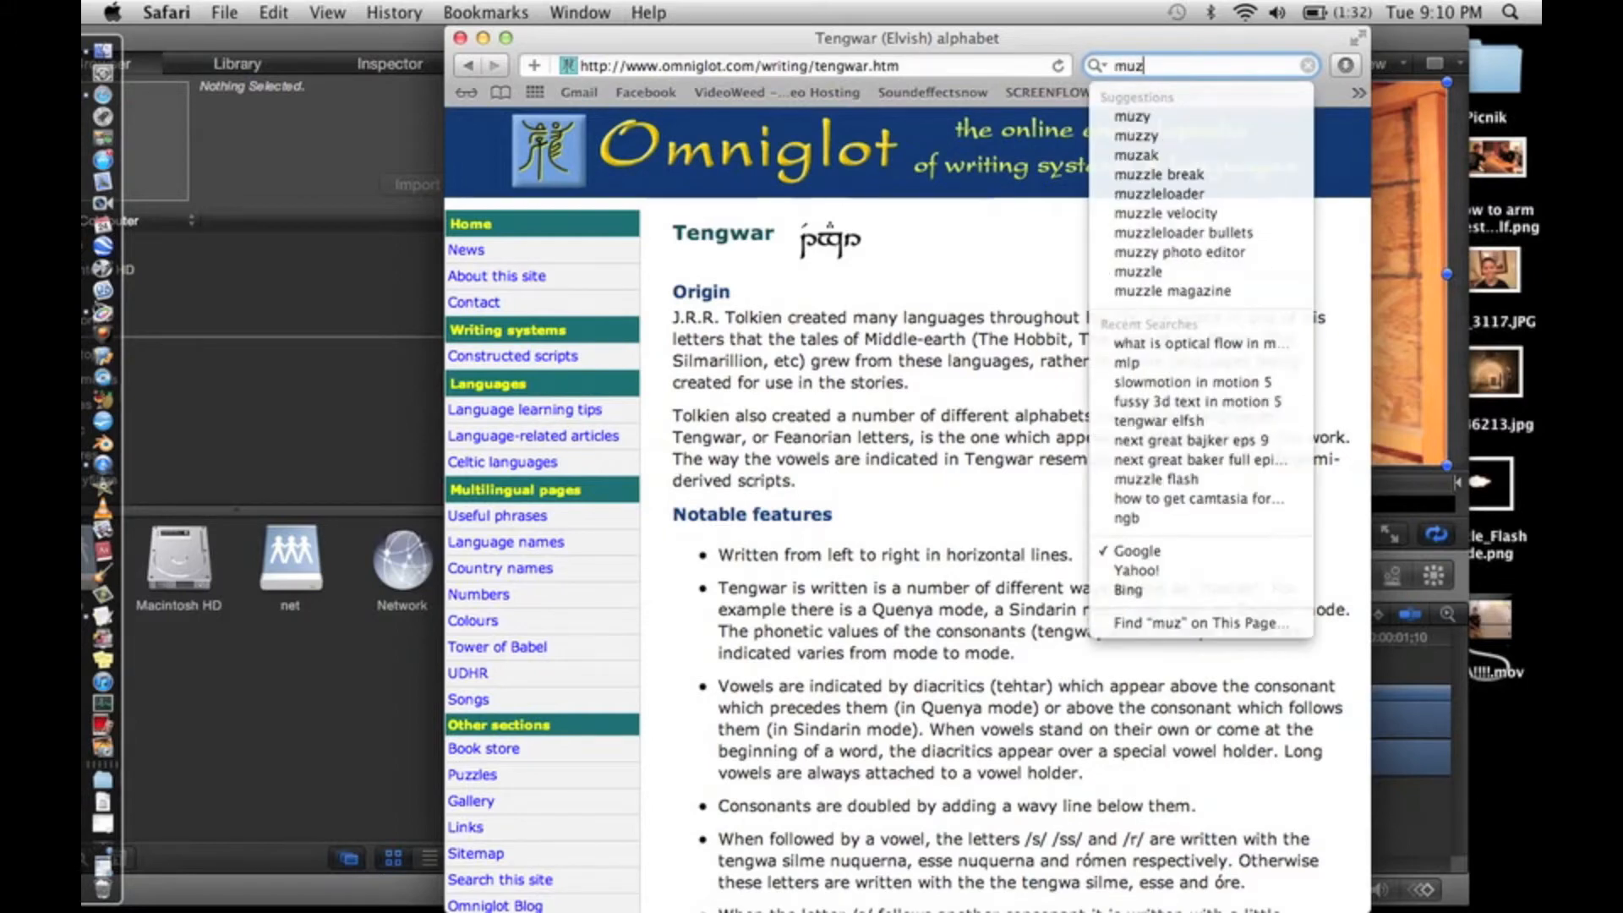
type("zle flash")
key("Return")
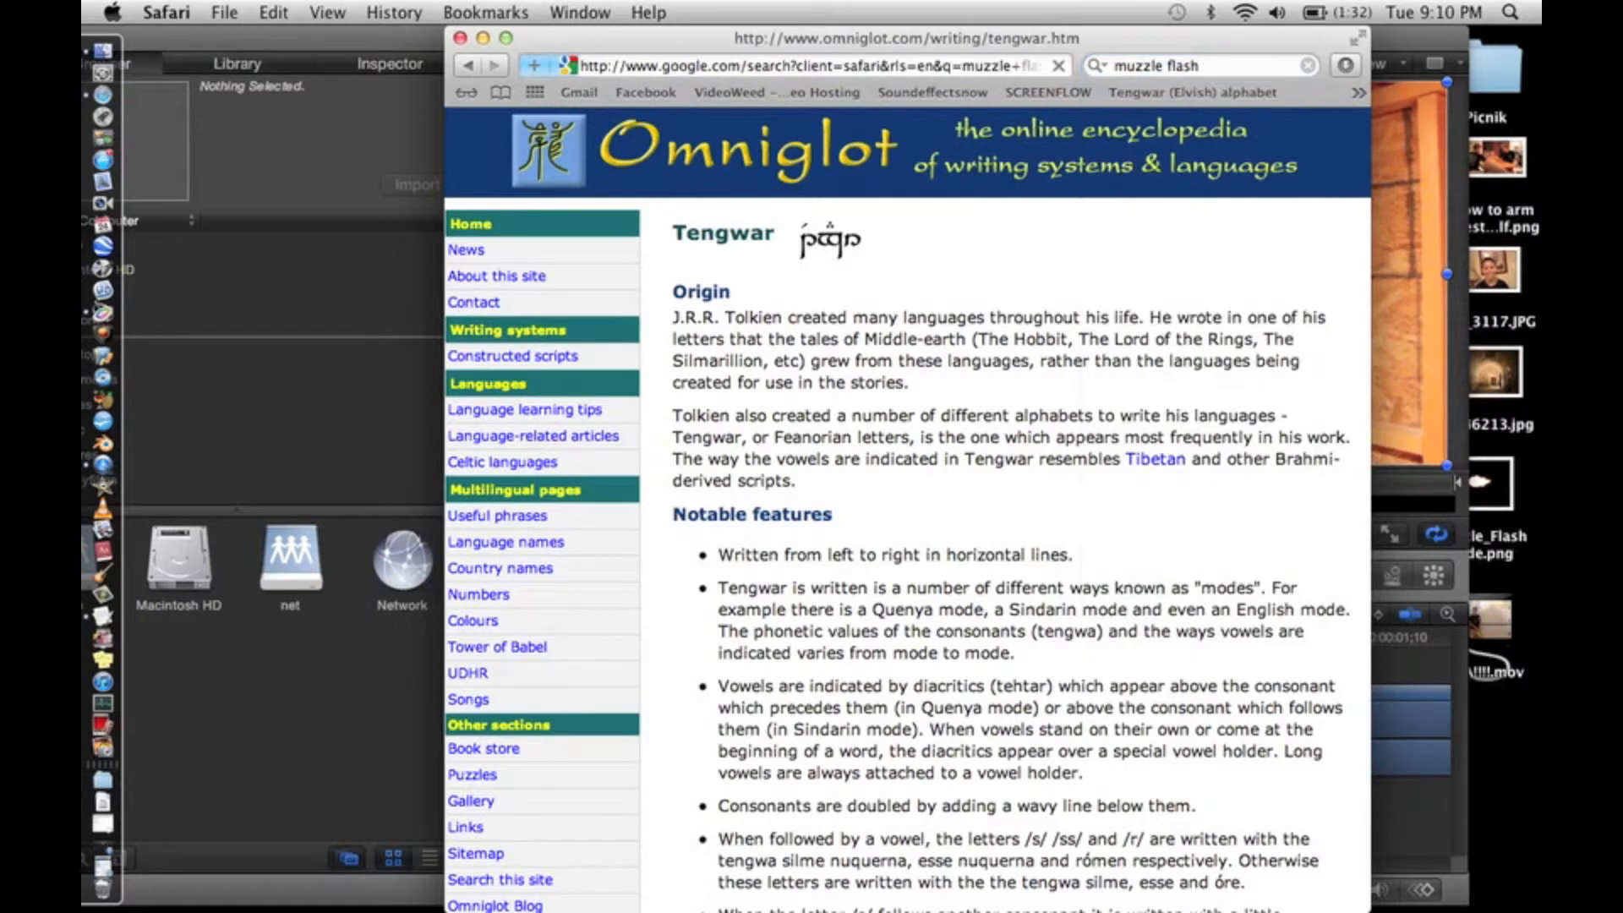
left_click(588, 127)
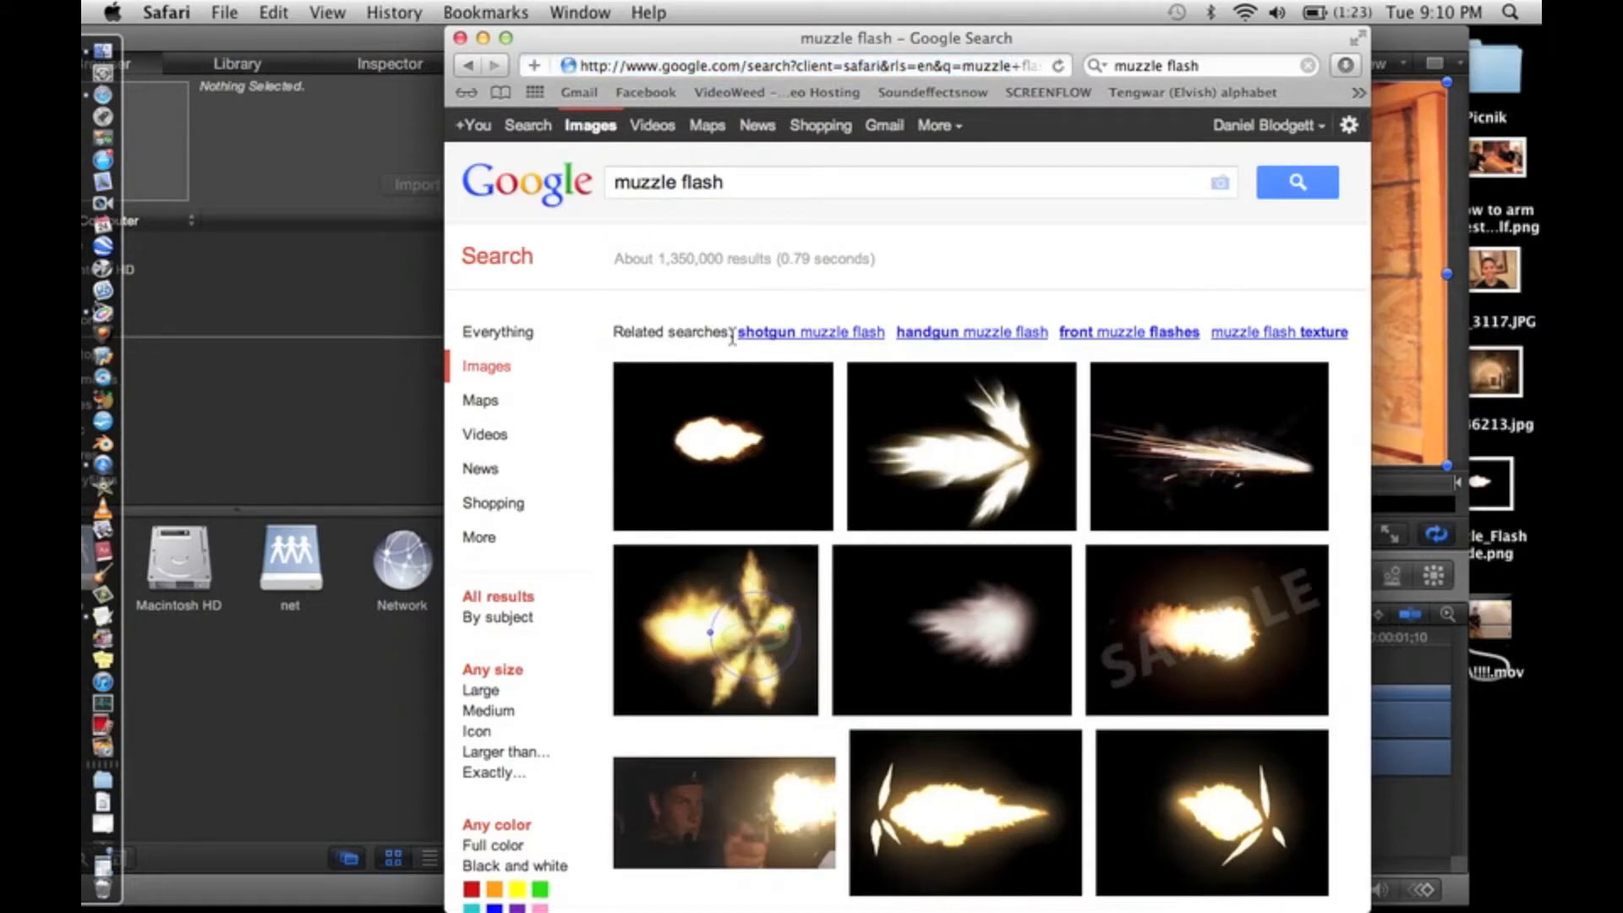
- Browse the muzzle flash image results, preview muzzle_flash_sm.gif, and close the browser window
left_click_drag(1368, 723, 1451, 717)
left_click_drag(1080, 38, 896, 38)
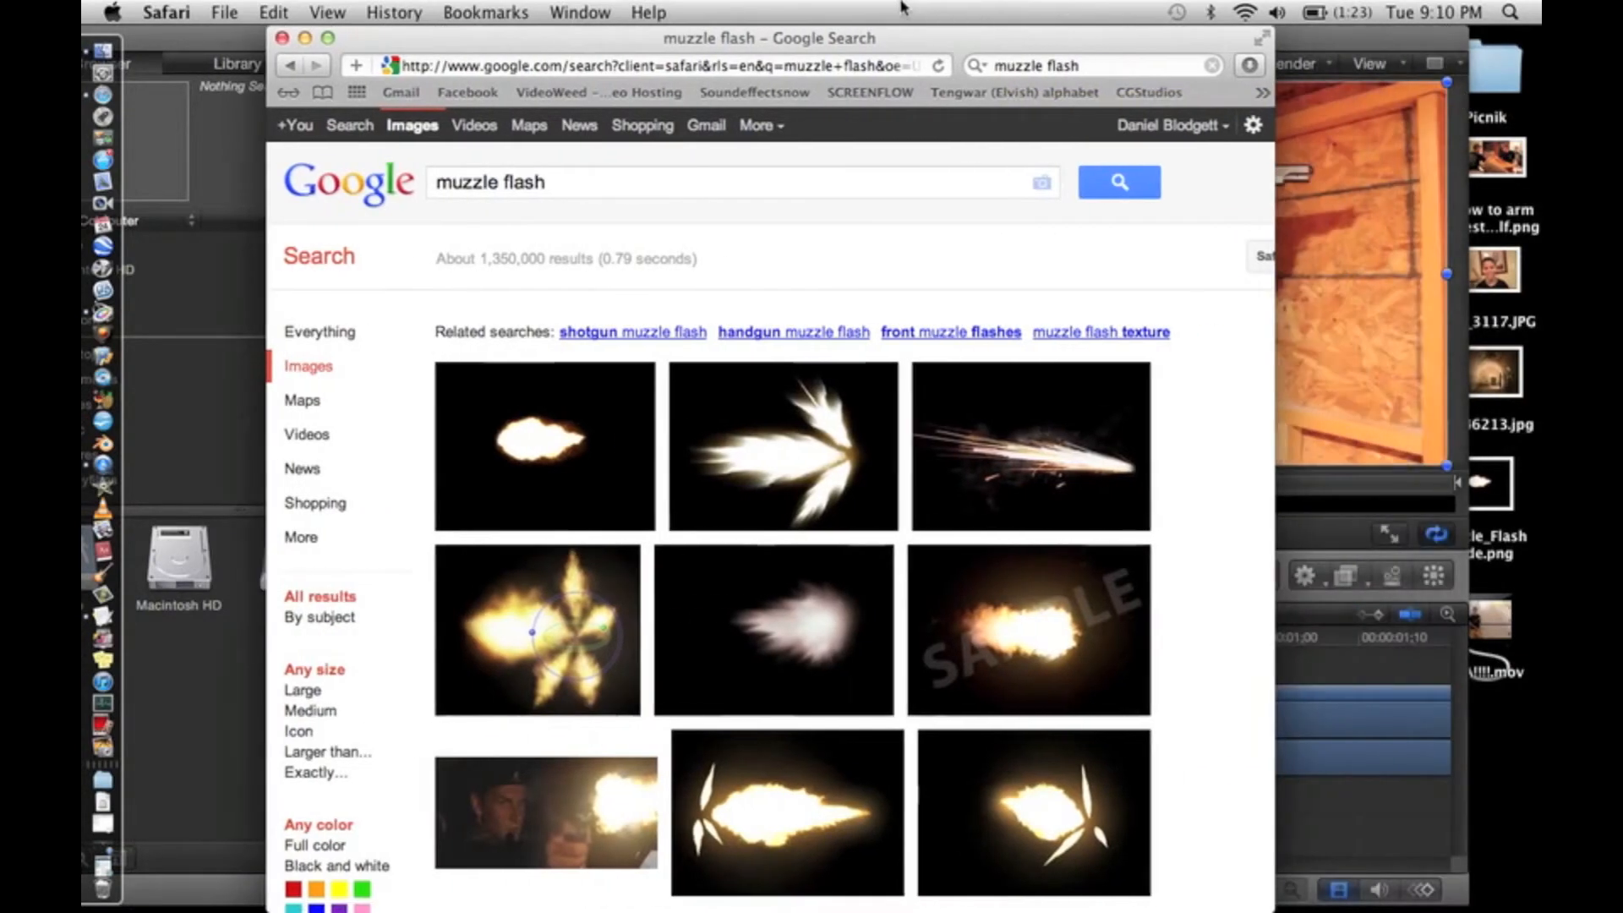
scroll(760, 607, "down", 10)
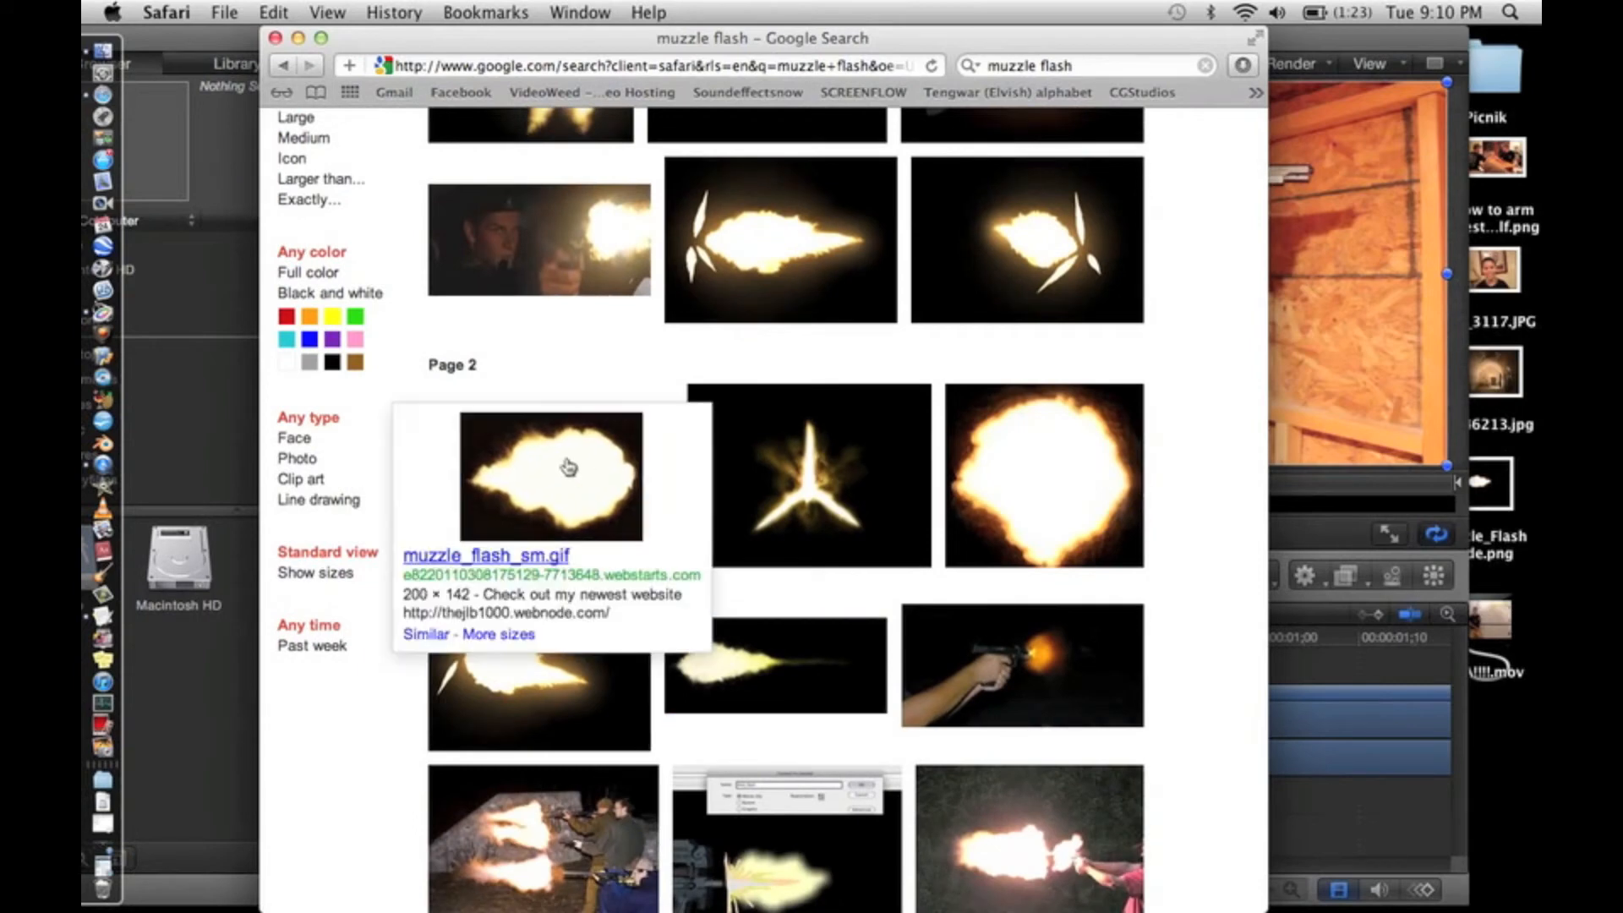
left_click(570, 466)
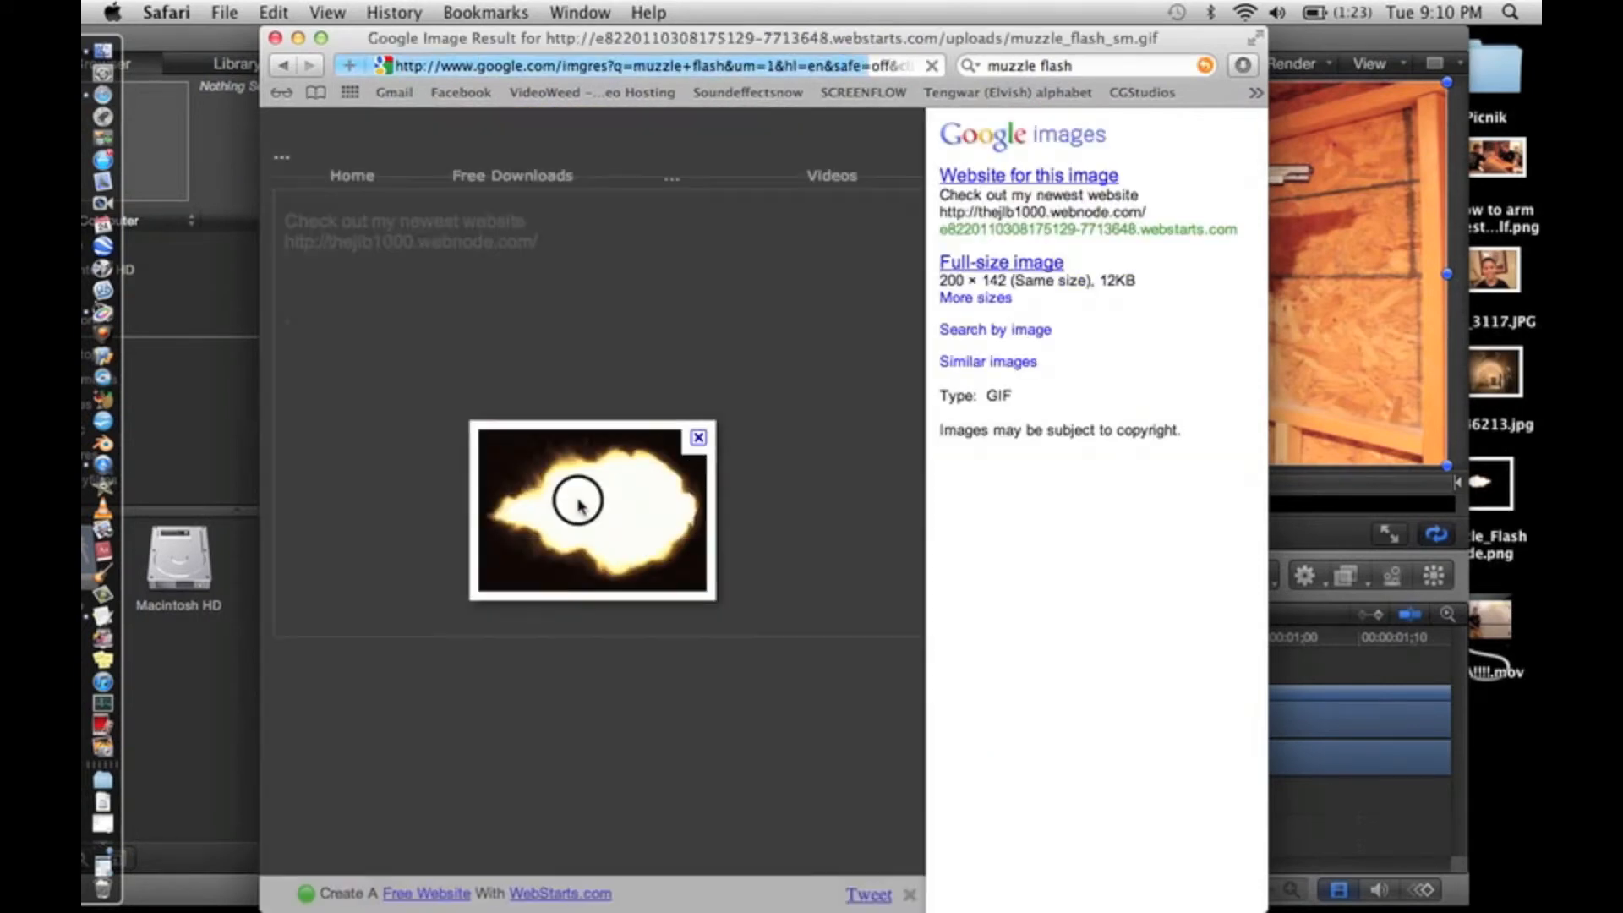
left_click_drag(578, 504, 485, 470)
left_click(275, 40)
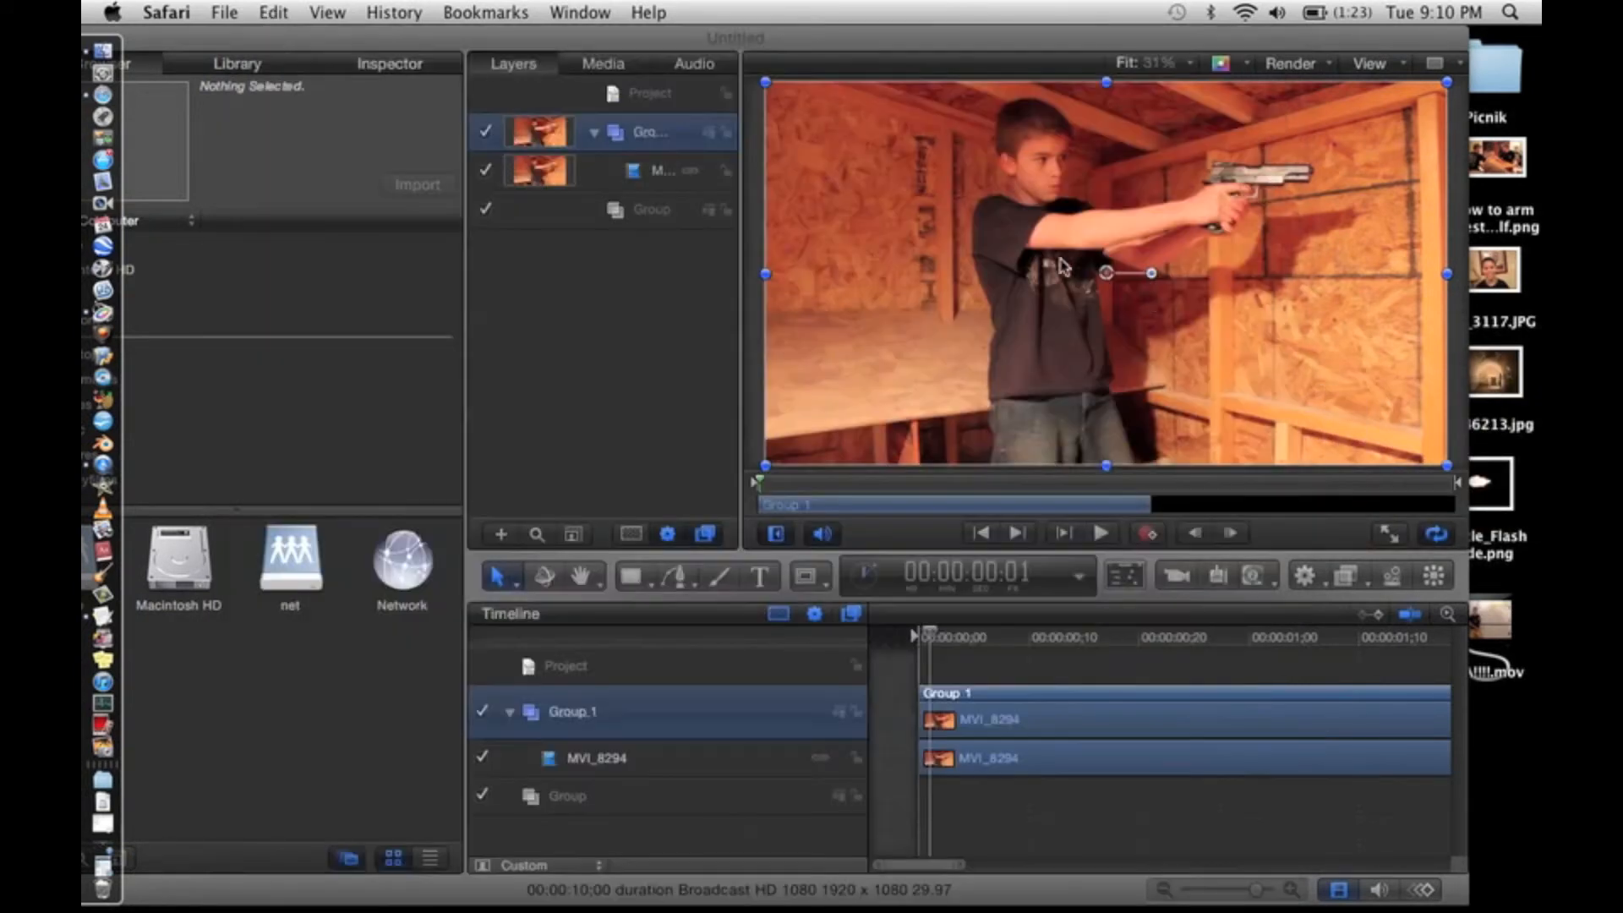
- Place the Muzzle_Flash_Side image from the desktop over the footage and enlarge it to about 127% scale
left_click(1476, 478)
left_click_drag(1476, 477, 1142, 340)
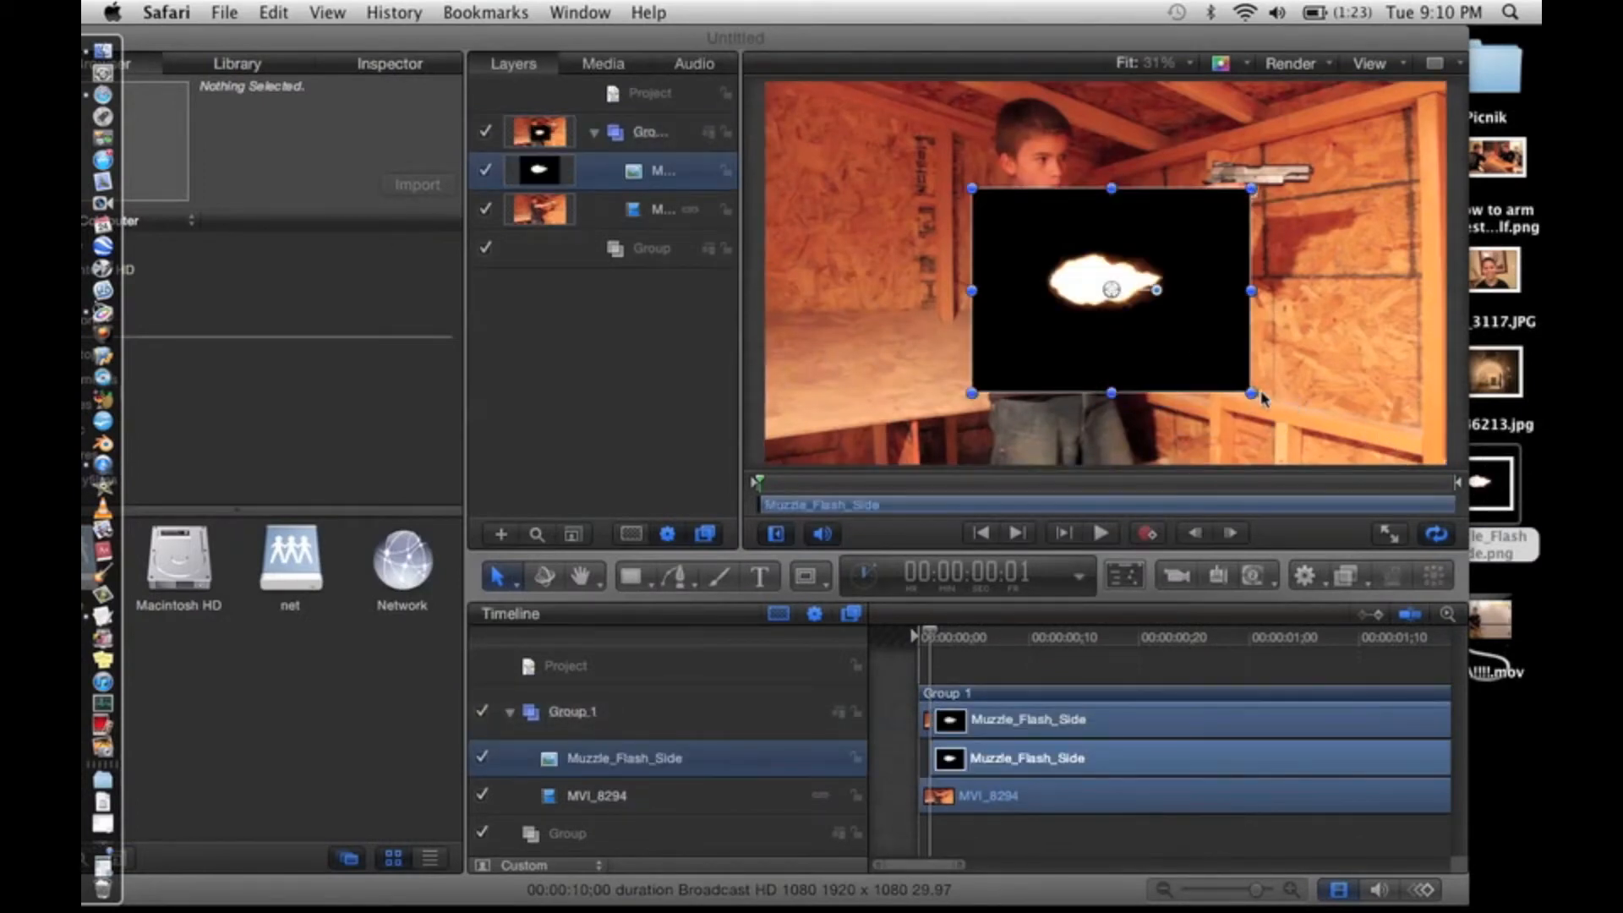
left_click(1263, 398)
left_click_drag(1251, 391, 1324, 454)
- Set the blend mode of the Muzzle_Flash_Side layer to Screen
left_click_drag(421, 38, 517, 37)
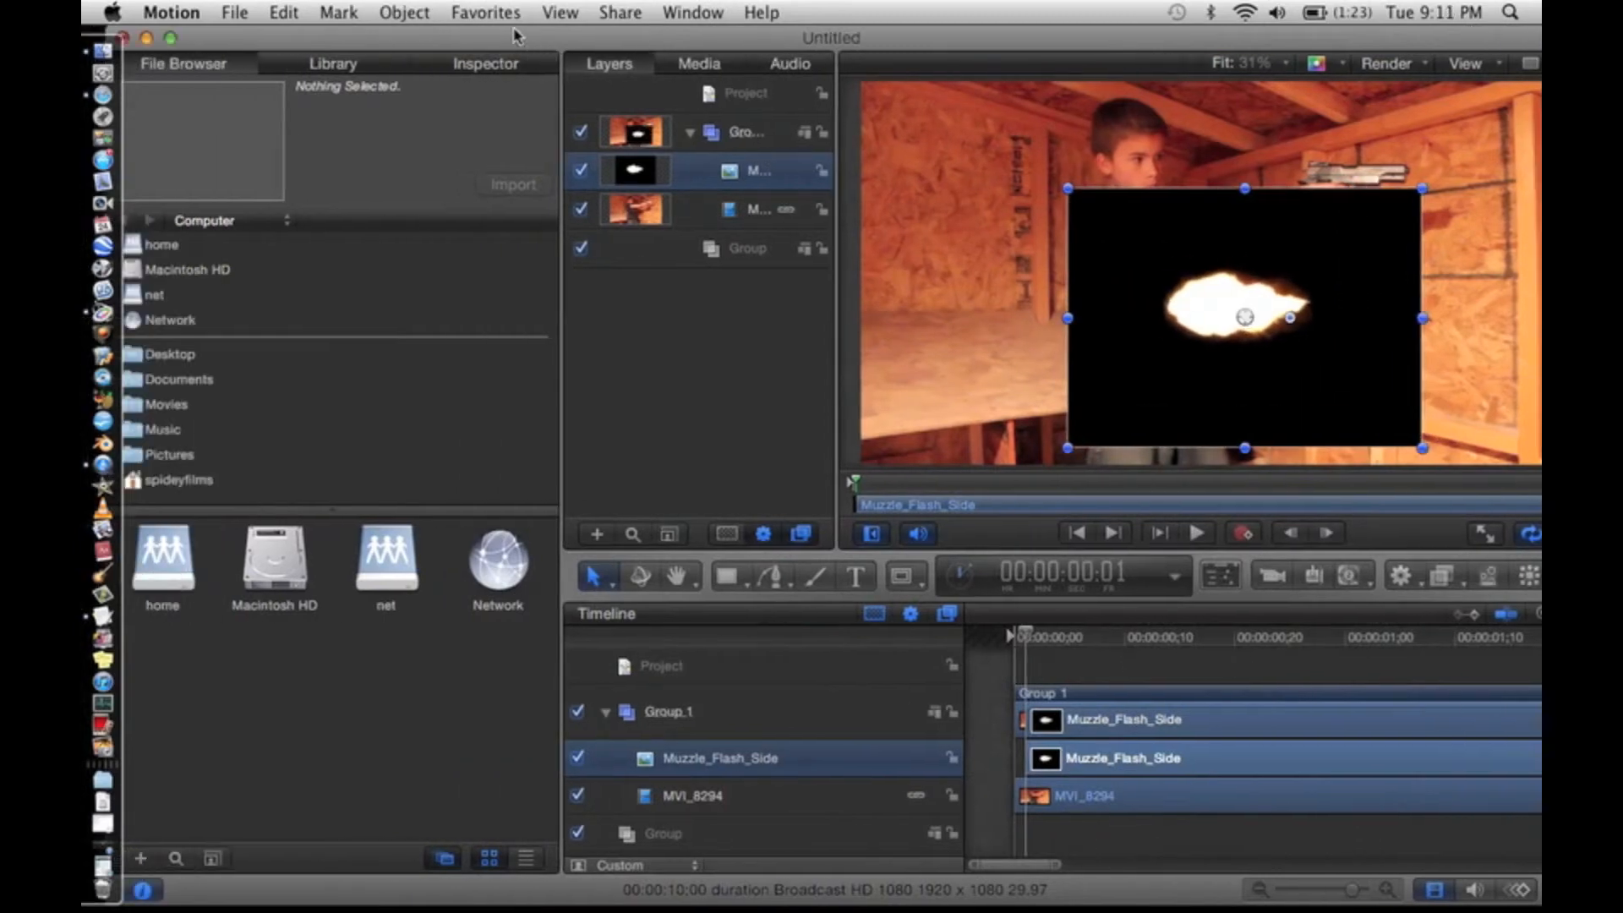
left_click(490, 63)
left_click(181, 225)
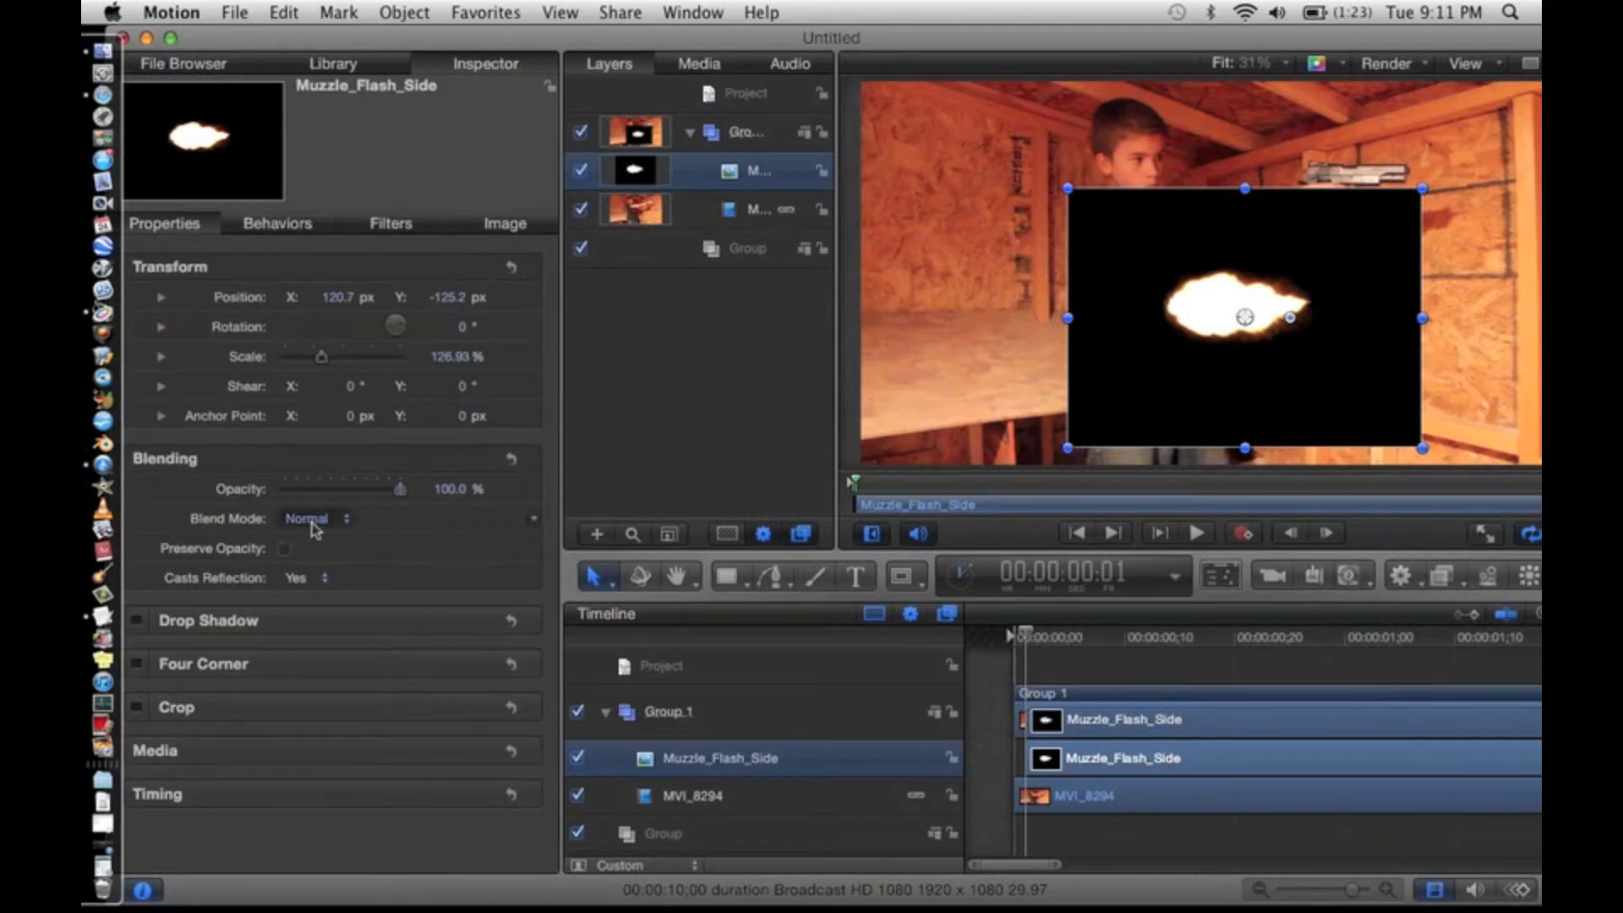
left_click(314, 524)
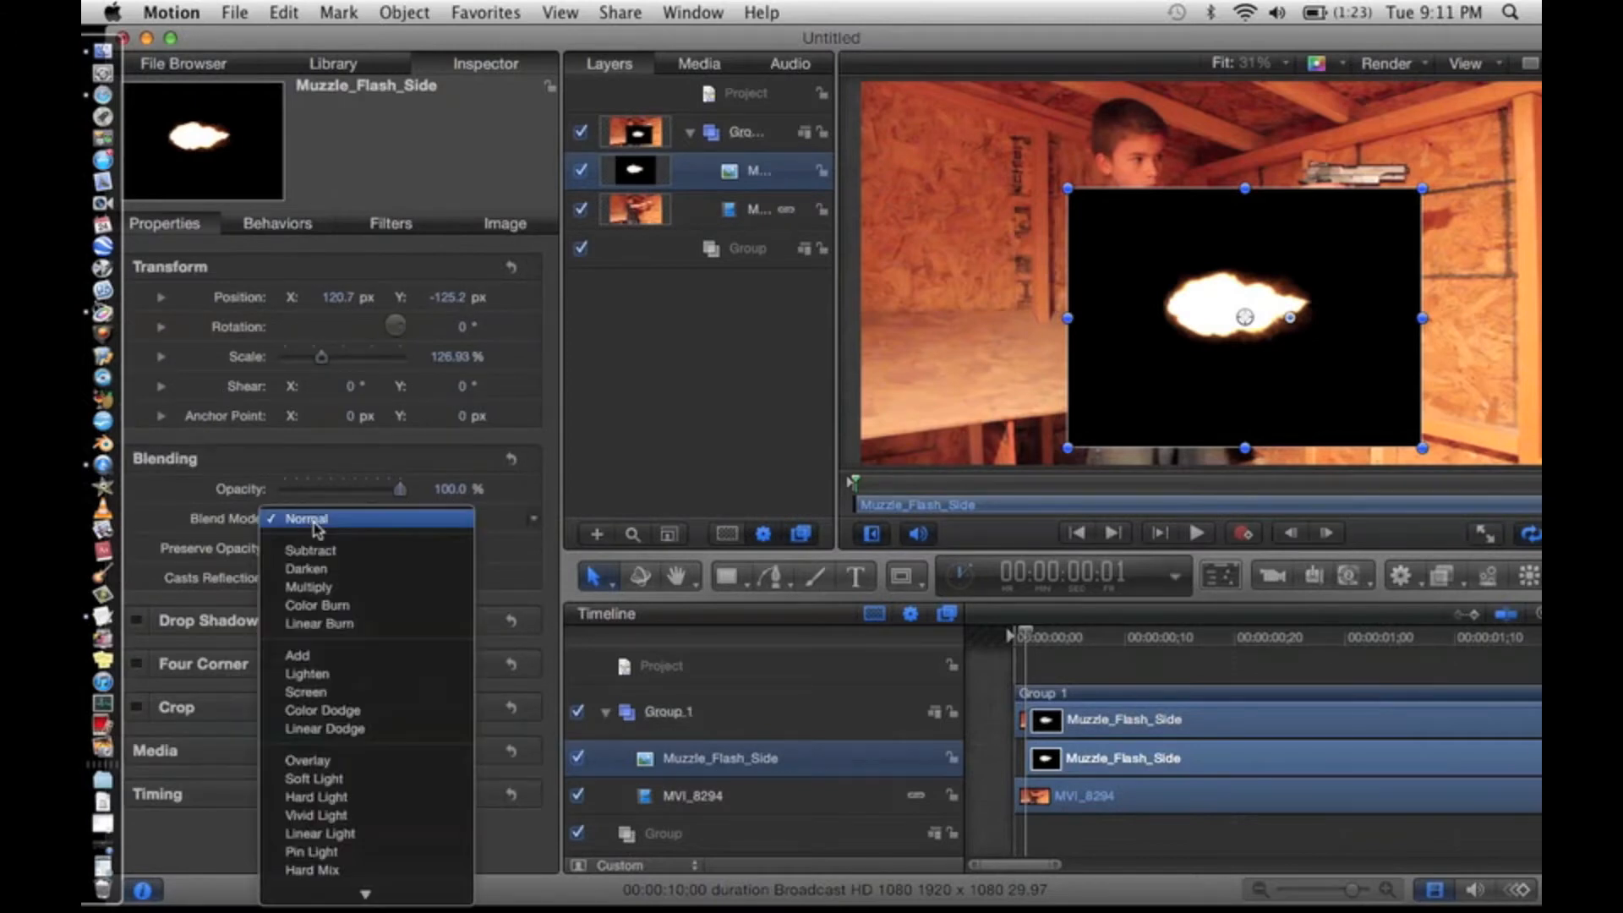
left_click(308, 691)
- Shift the muzzle flash image sideways over the footage and delete it from the project
left_click_drag(1217, 318, 1102, 329)
key("BackSpace")
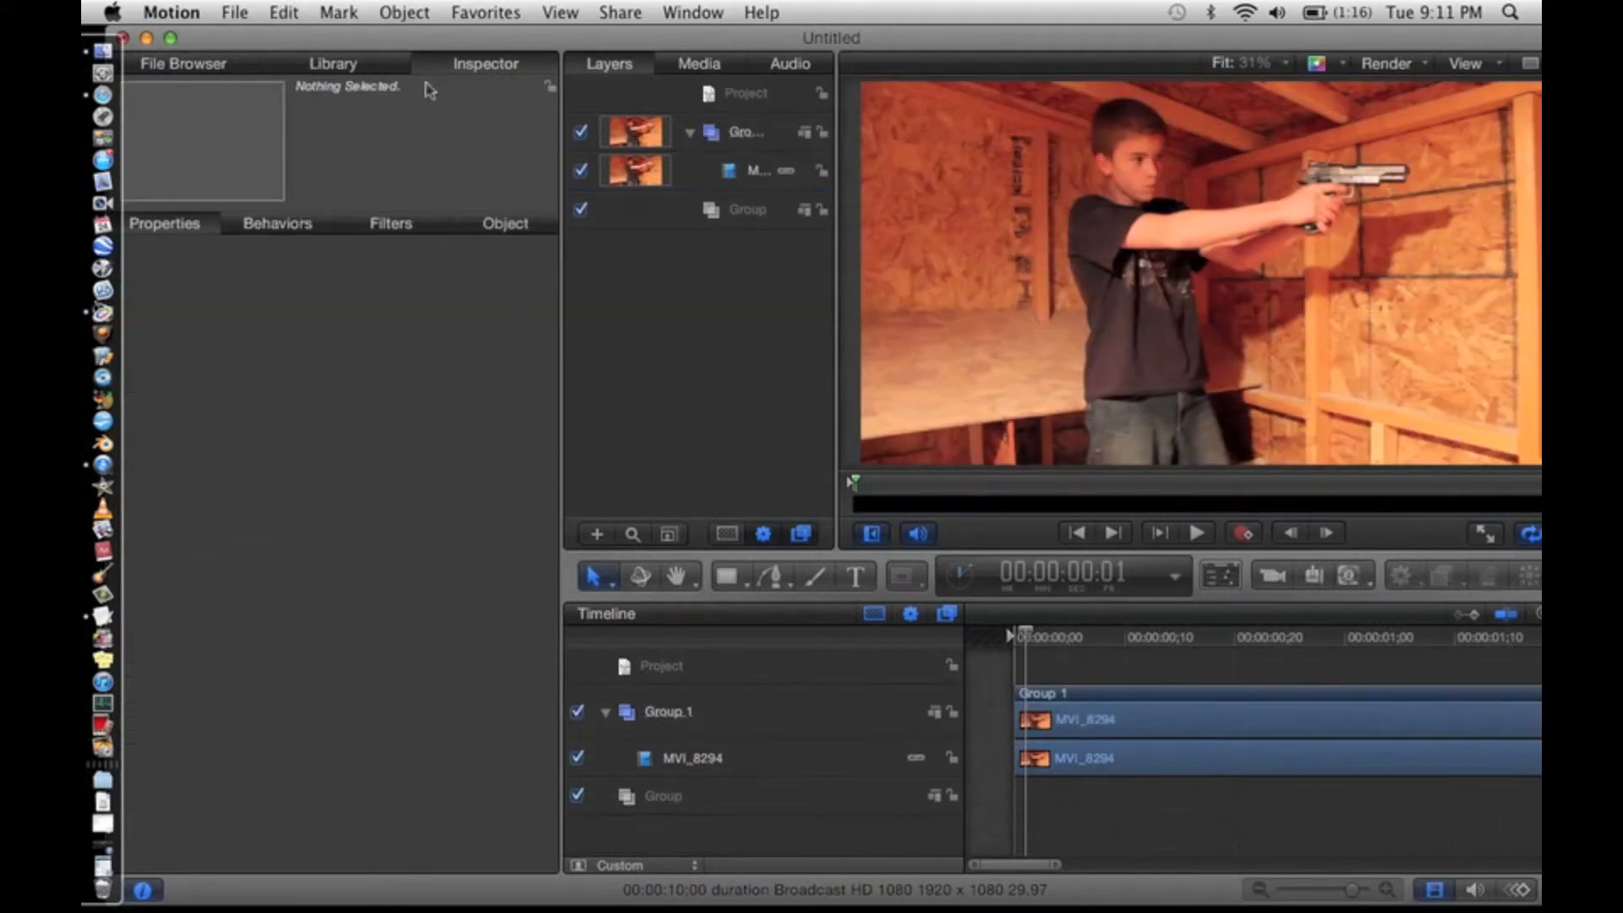
- Browse from Macintosh HD through the user's home folder to the files in the Desktop folder
left_click(191, 67)
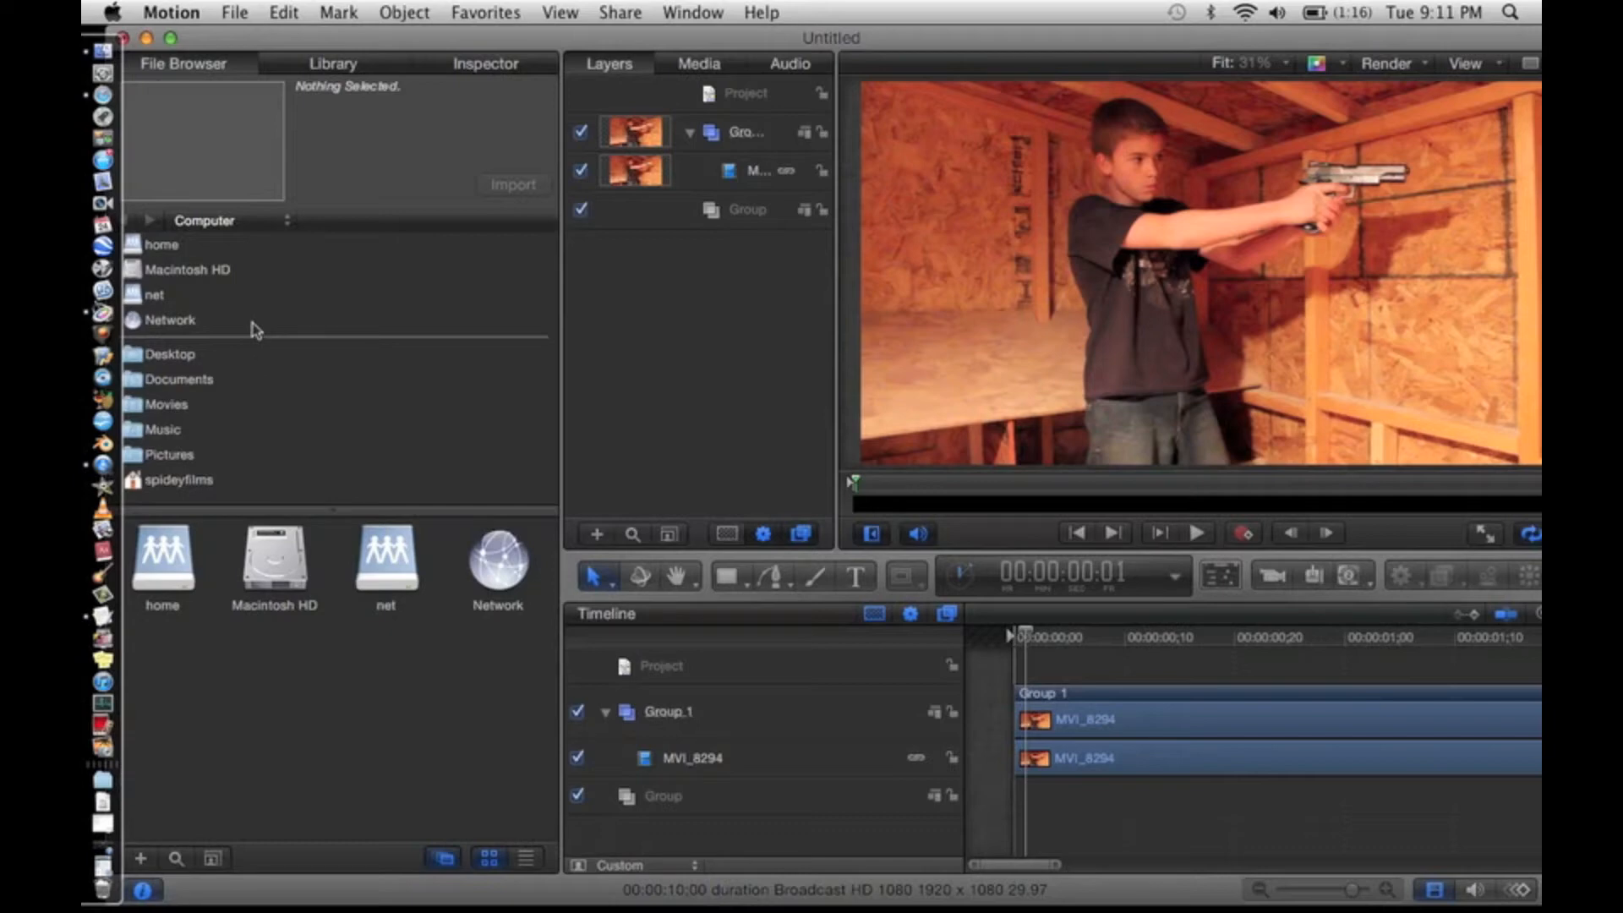
left_click(224, 269)
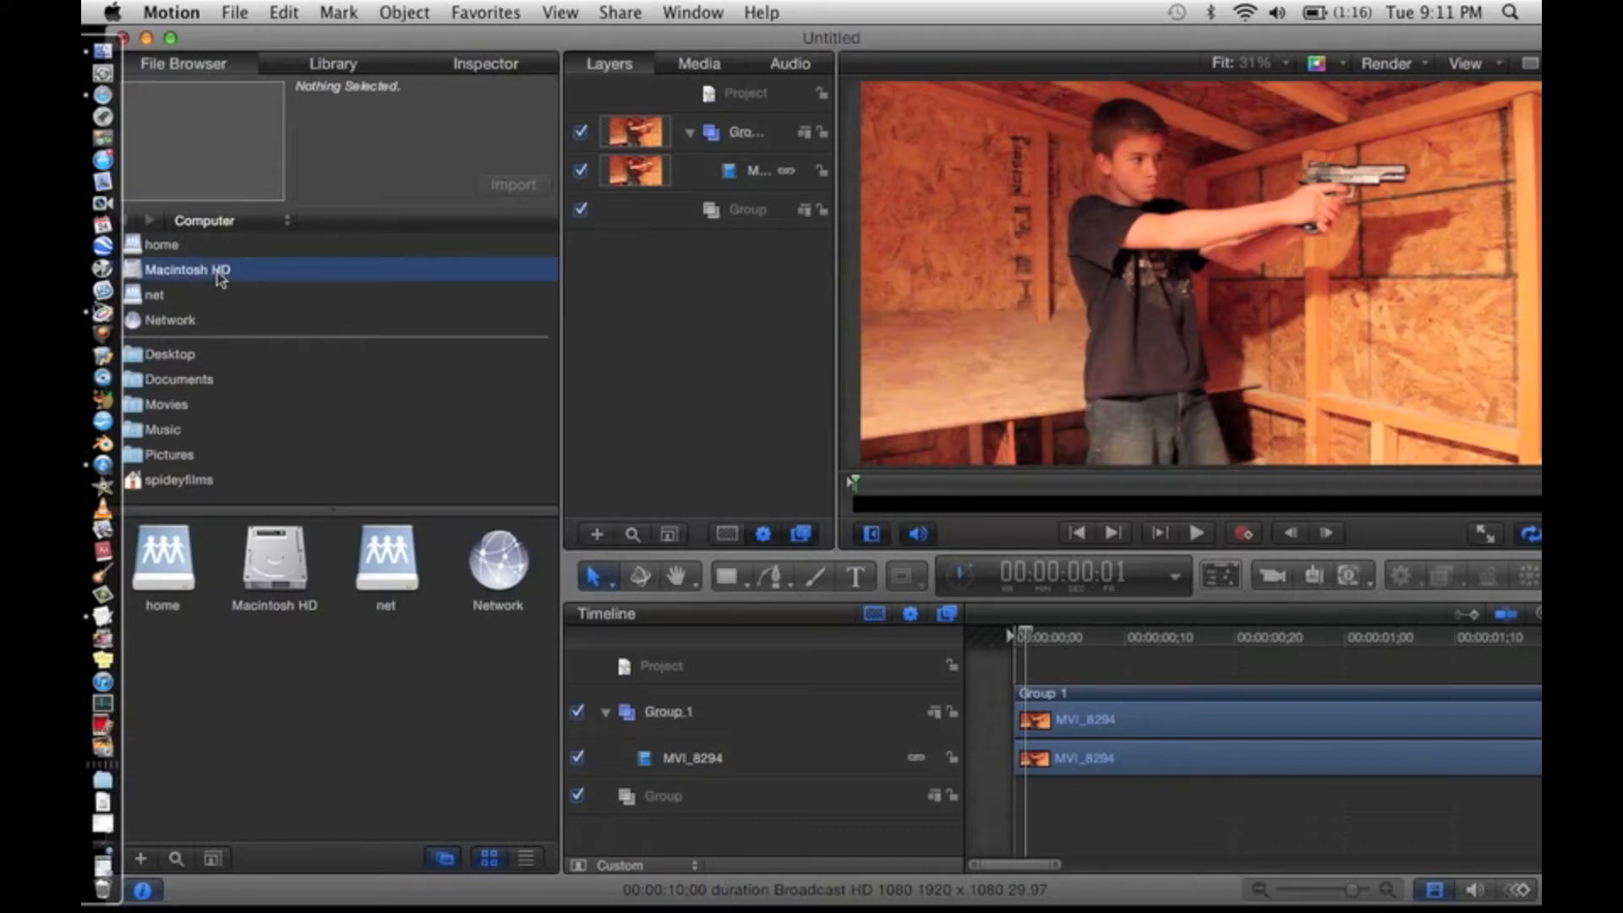
double_click(382, 663)
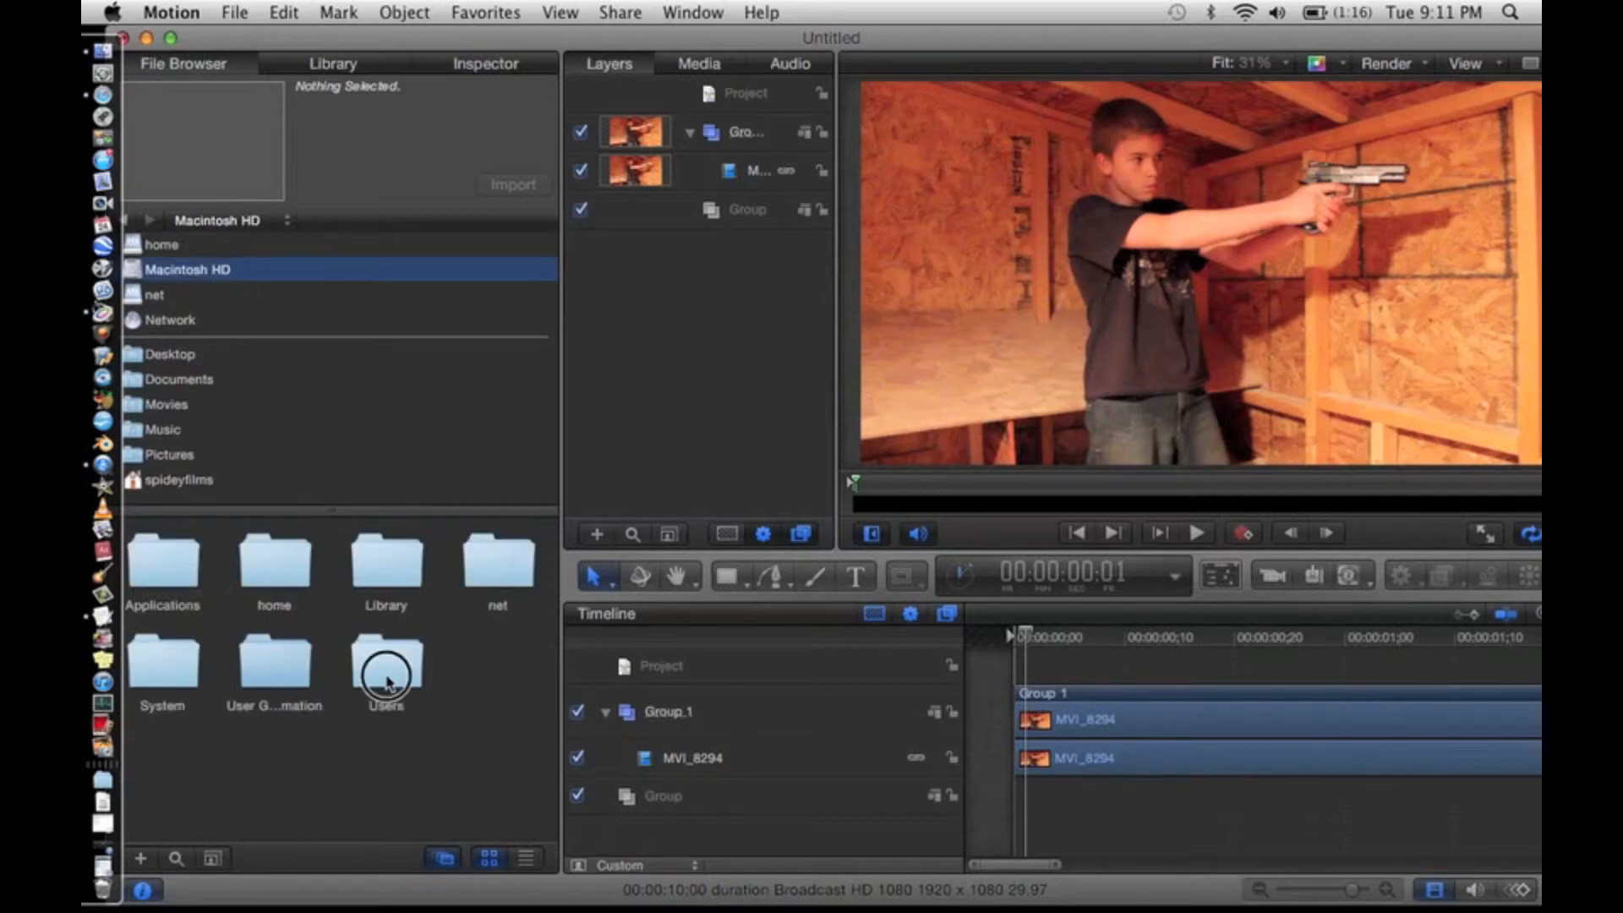
left_click(311, 583)
double_click(309, 577)
double_click(276, 567)
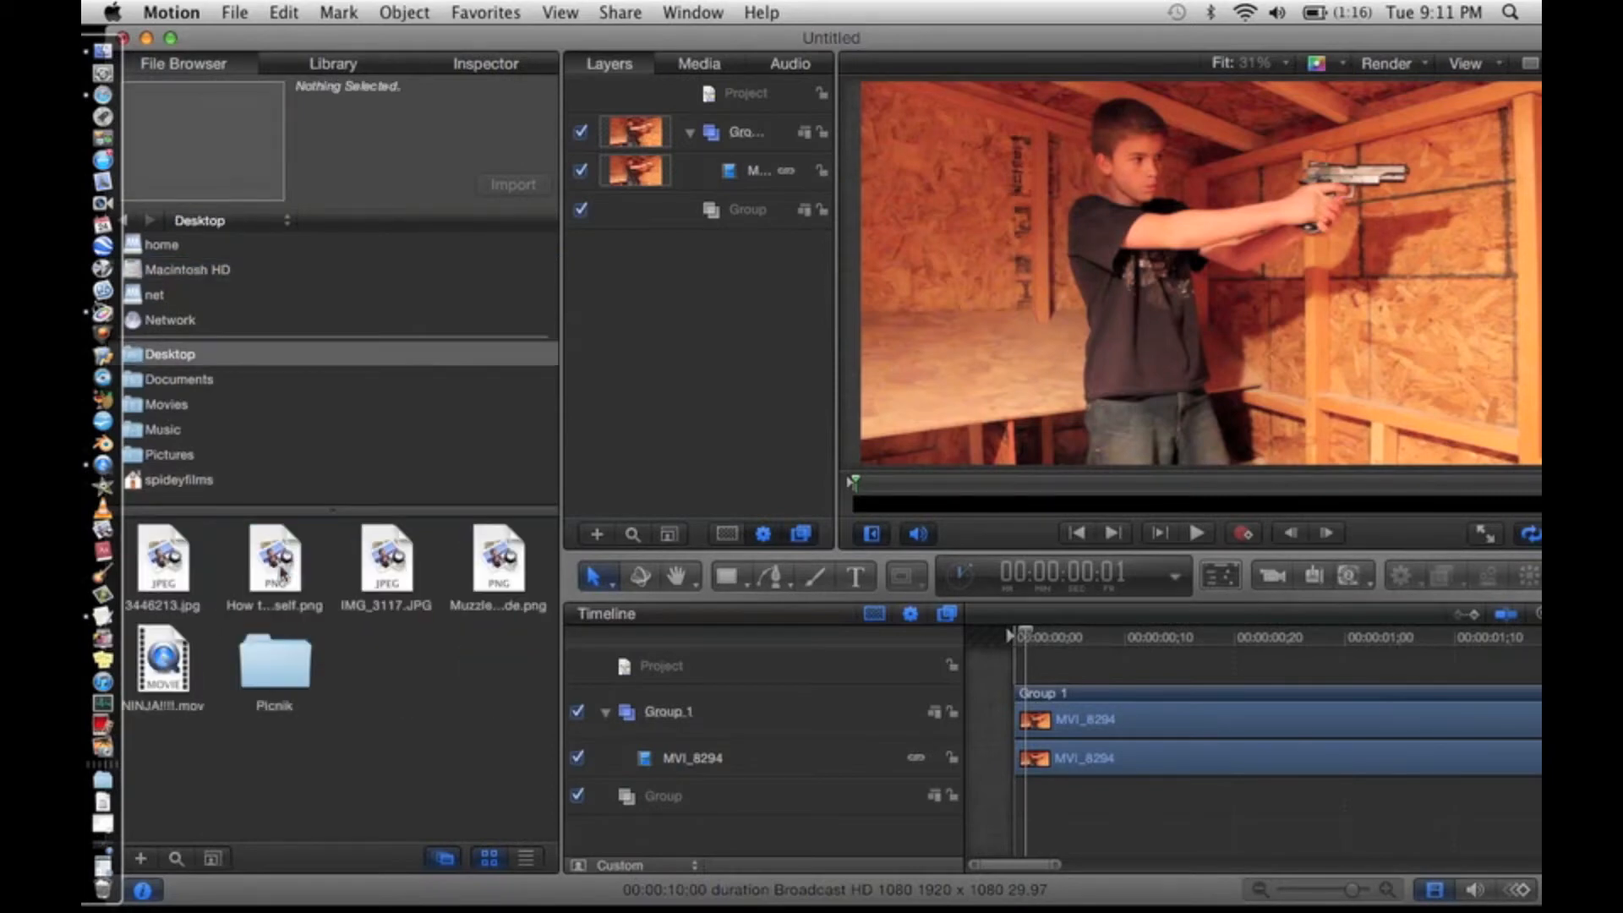
- Browse through the home folder's Movies folder to the Footage folder and open its numbered subfolder 12 with the muzzle flash clips
left_click(213, 219)
left_click(218, 257)
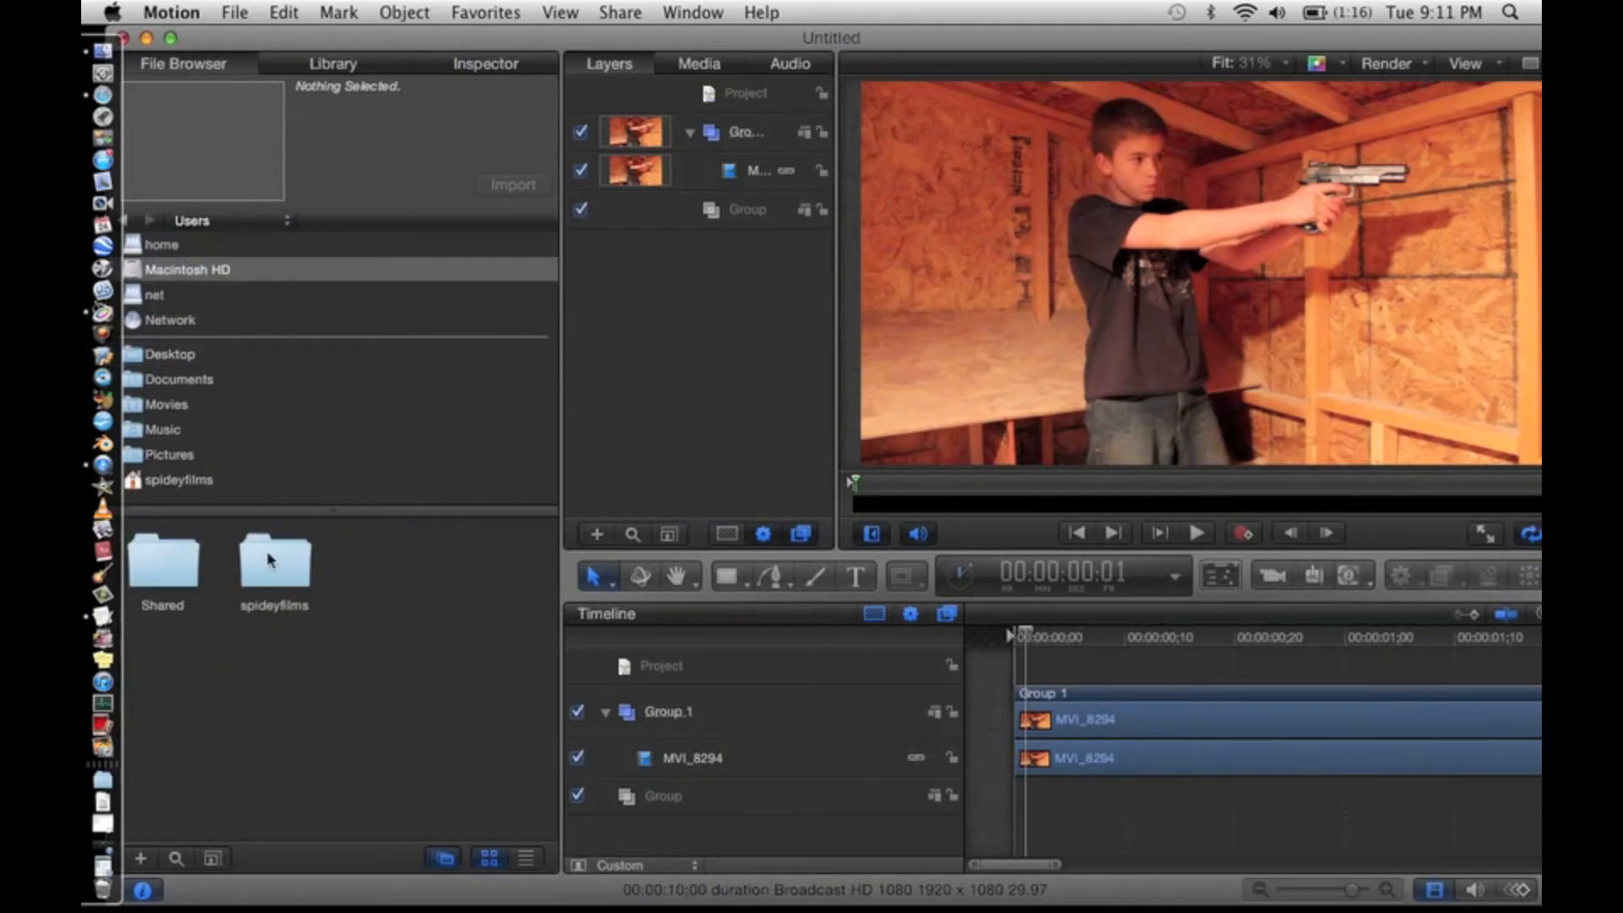
double_click(282, 573)
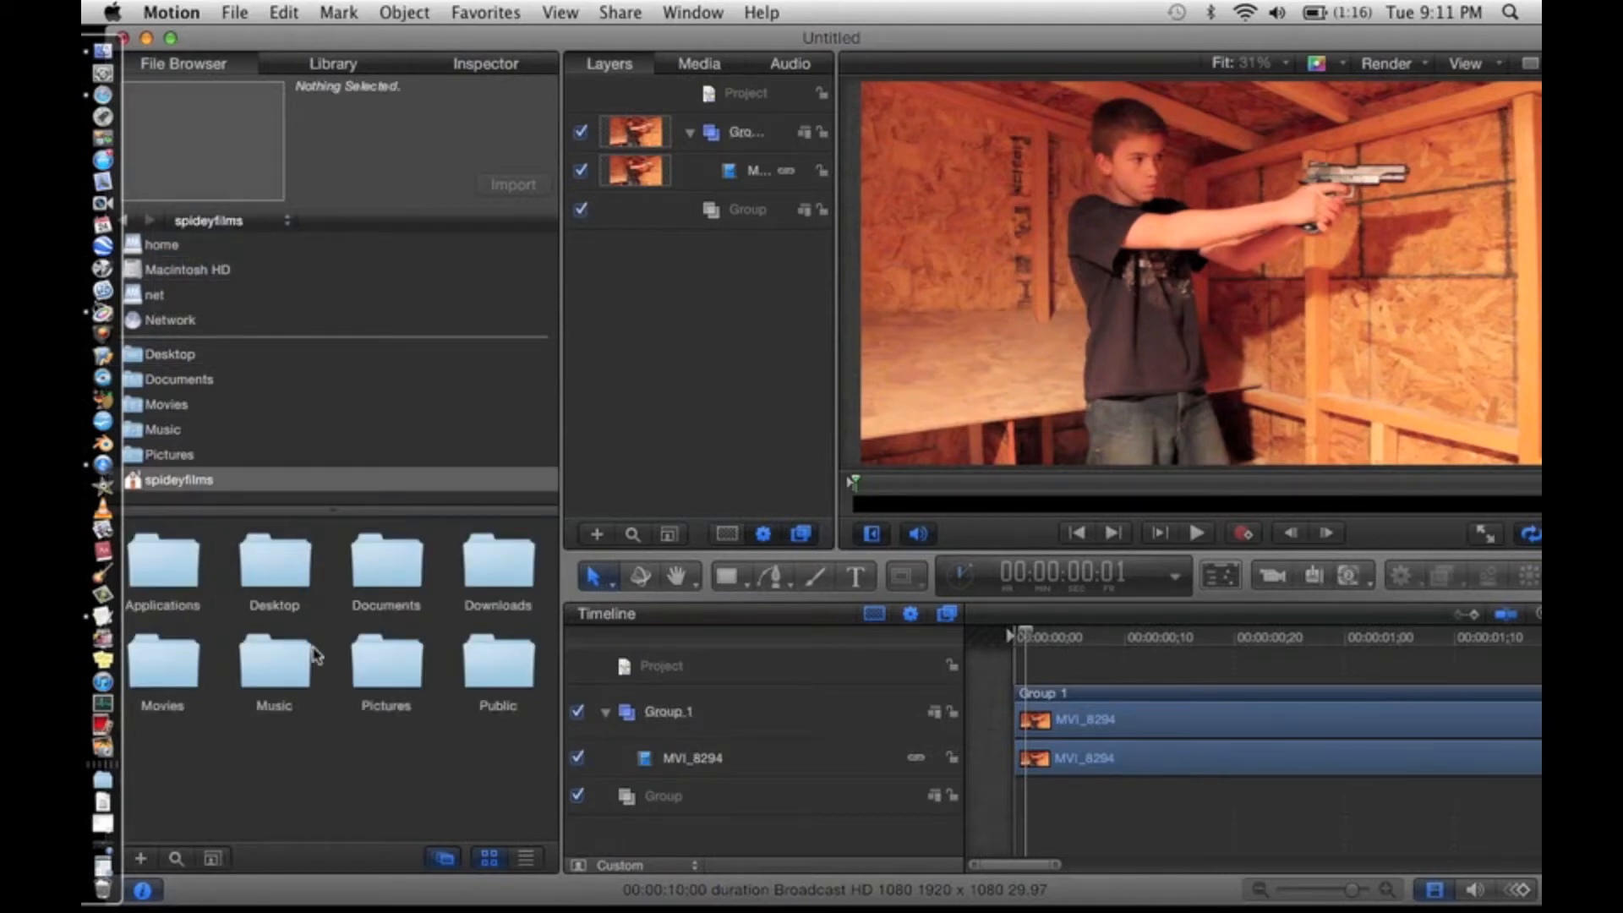
left_click(165, 667)
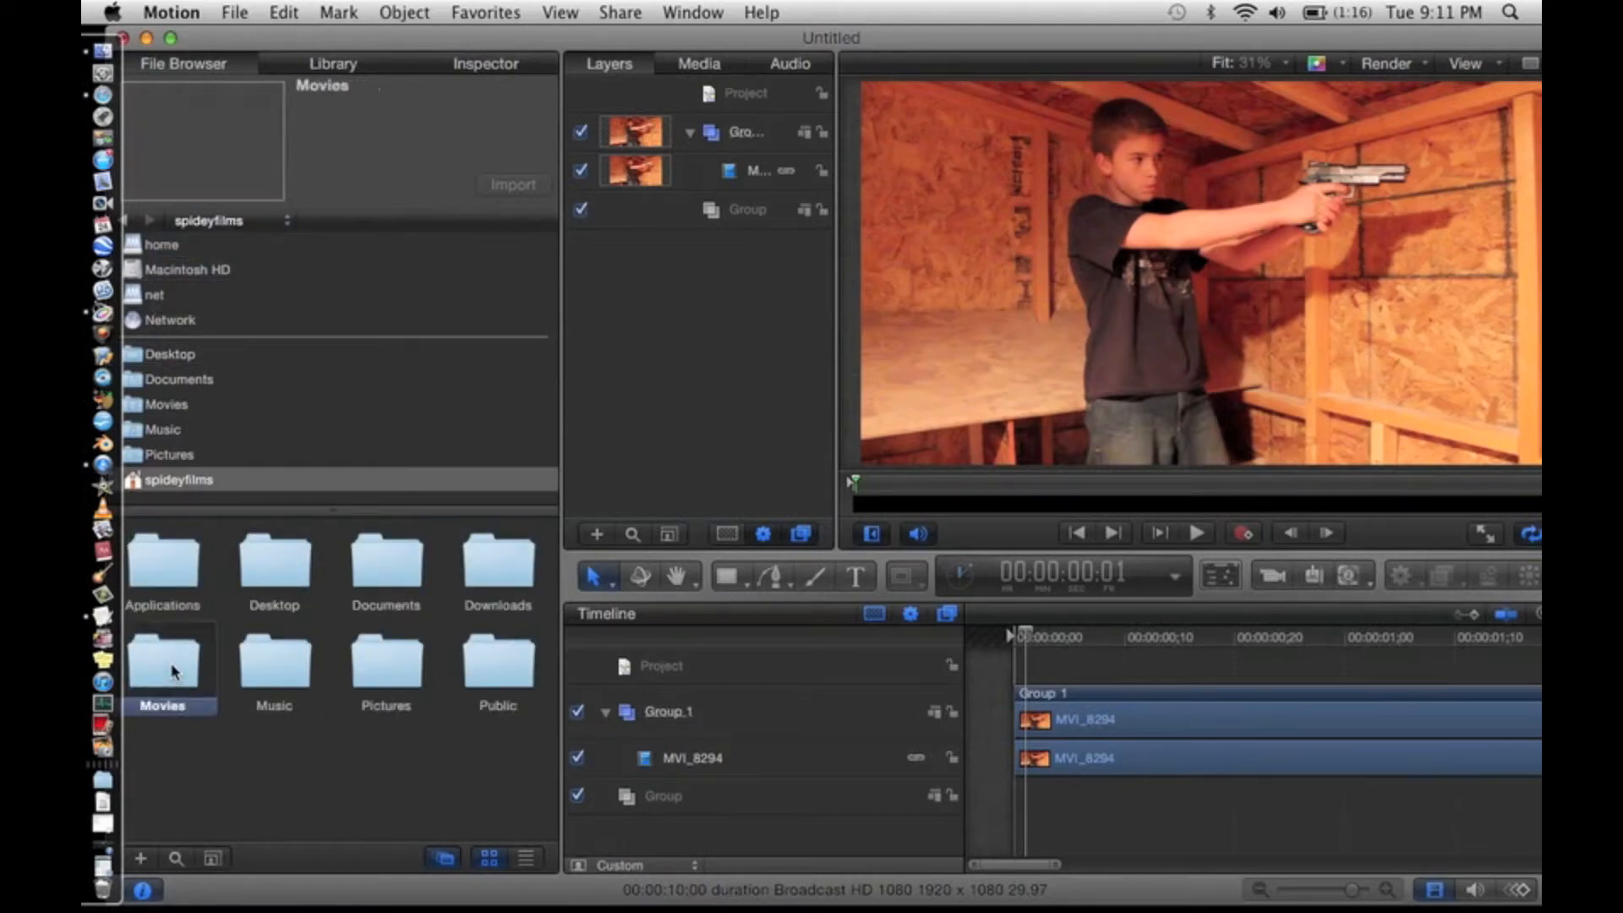
double_click(166, 673)
double_click(188, 580)
double_click(185, 575)
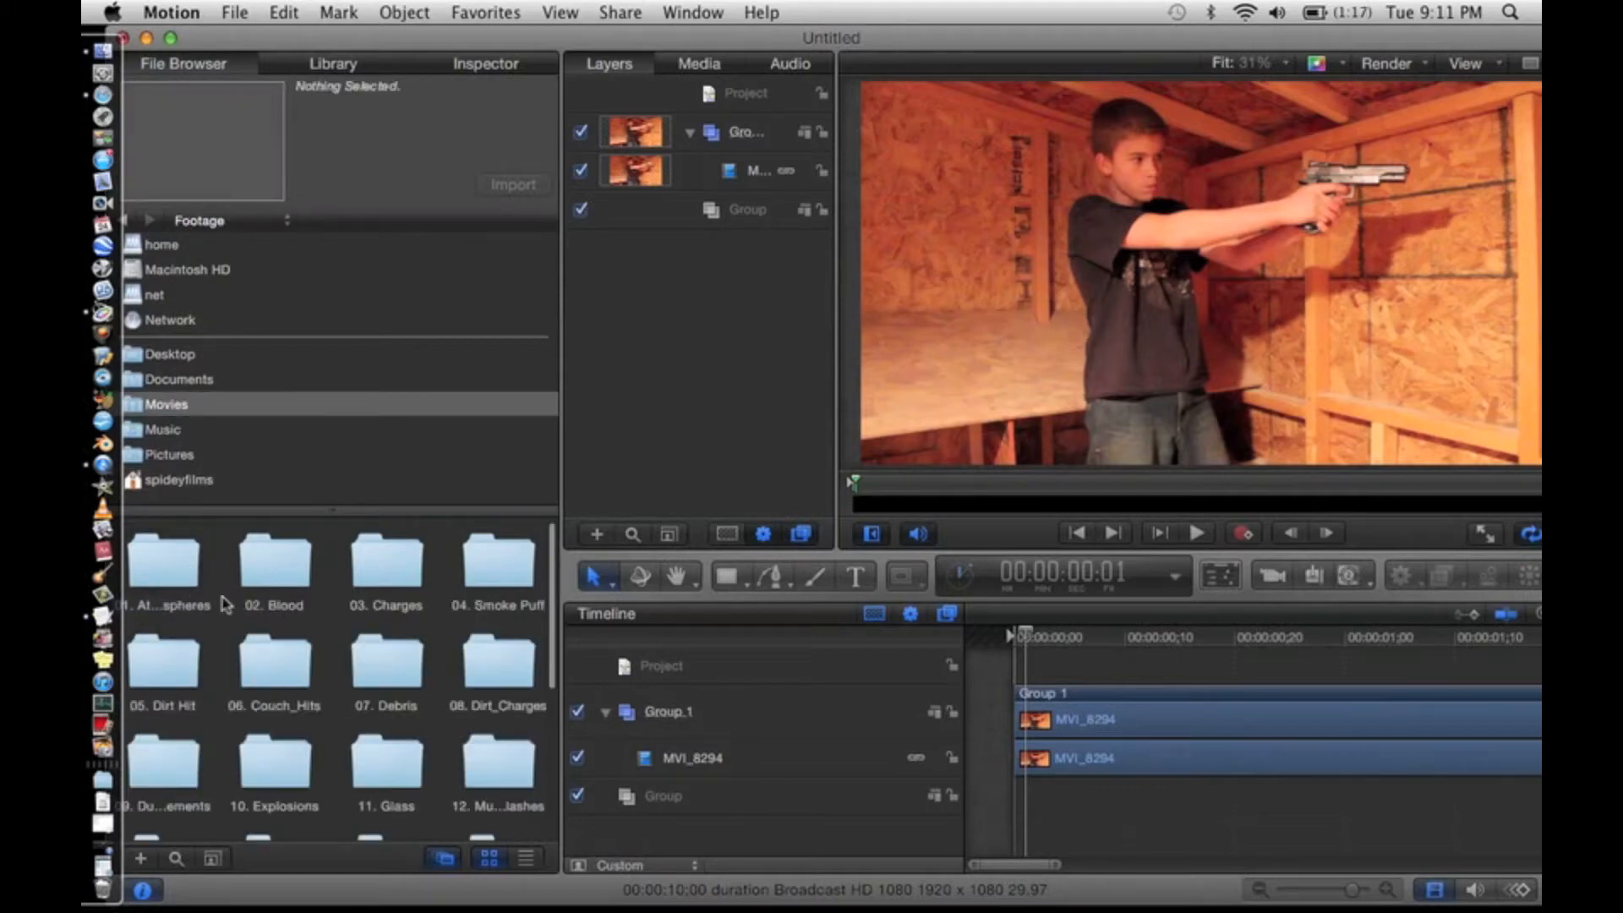
double_click(501, 793)
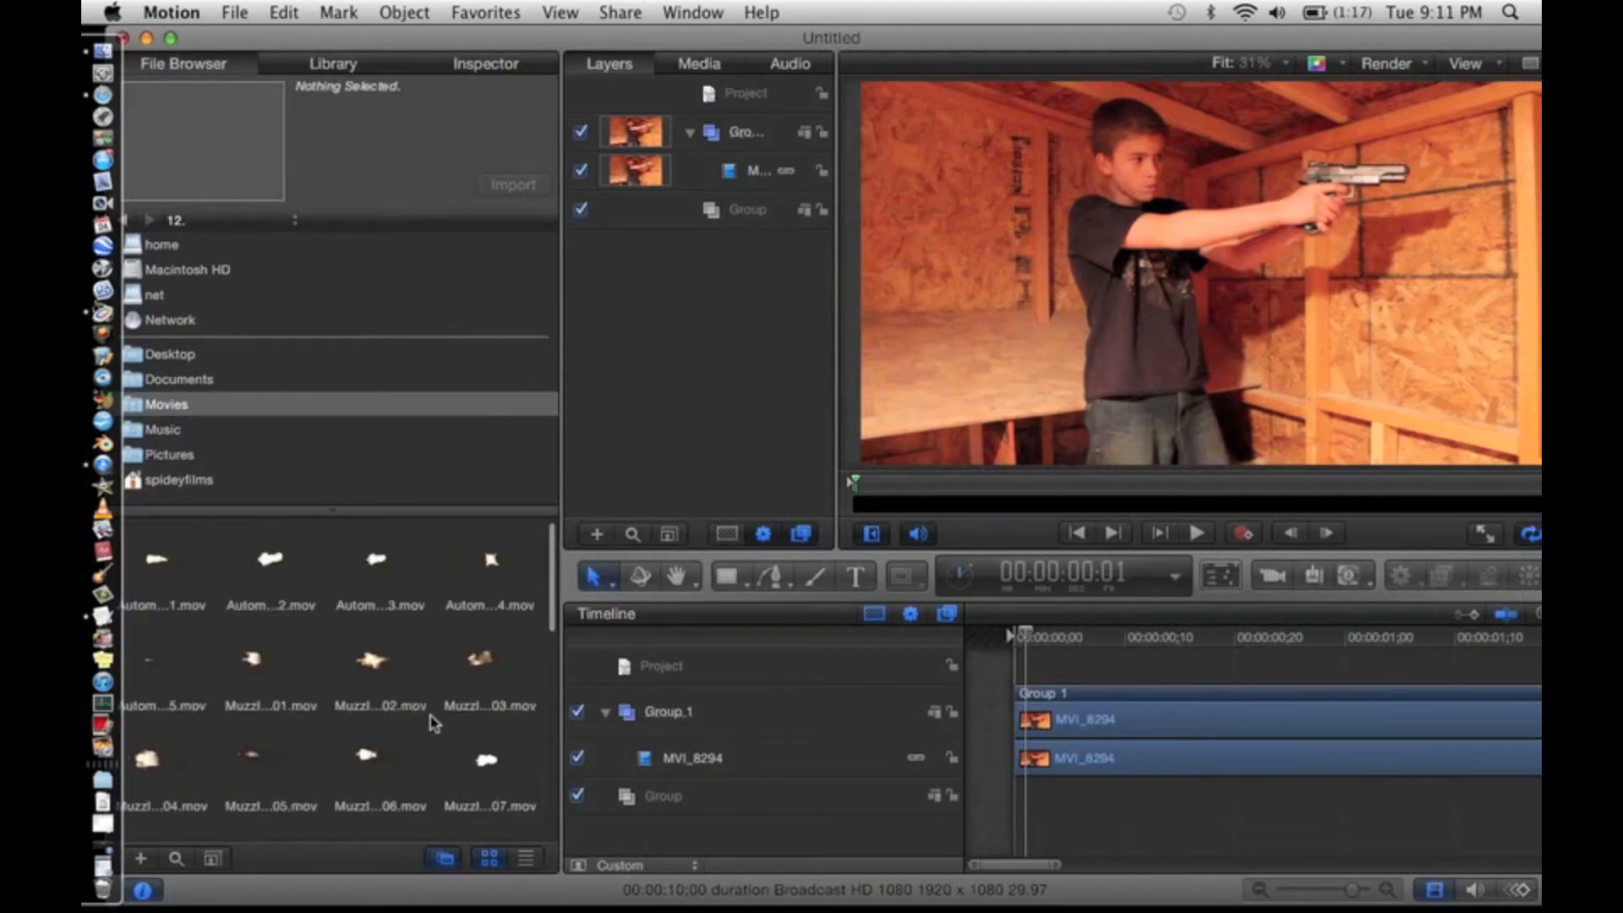
- Try out the Muzzle_Flash_07 clip over the footage beside the pistol, checking it frame by frame, and remove it
scroll(432, 719, "down", 3)
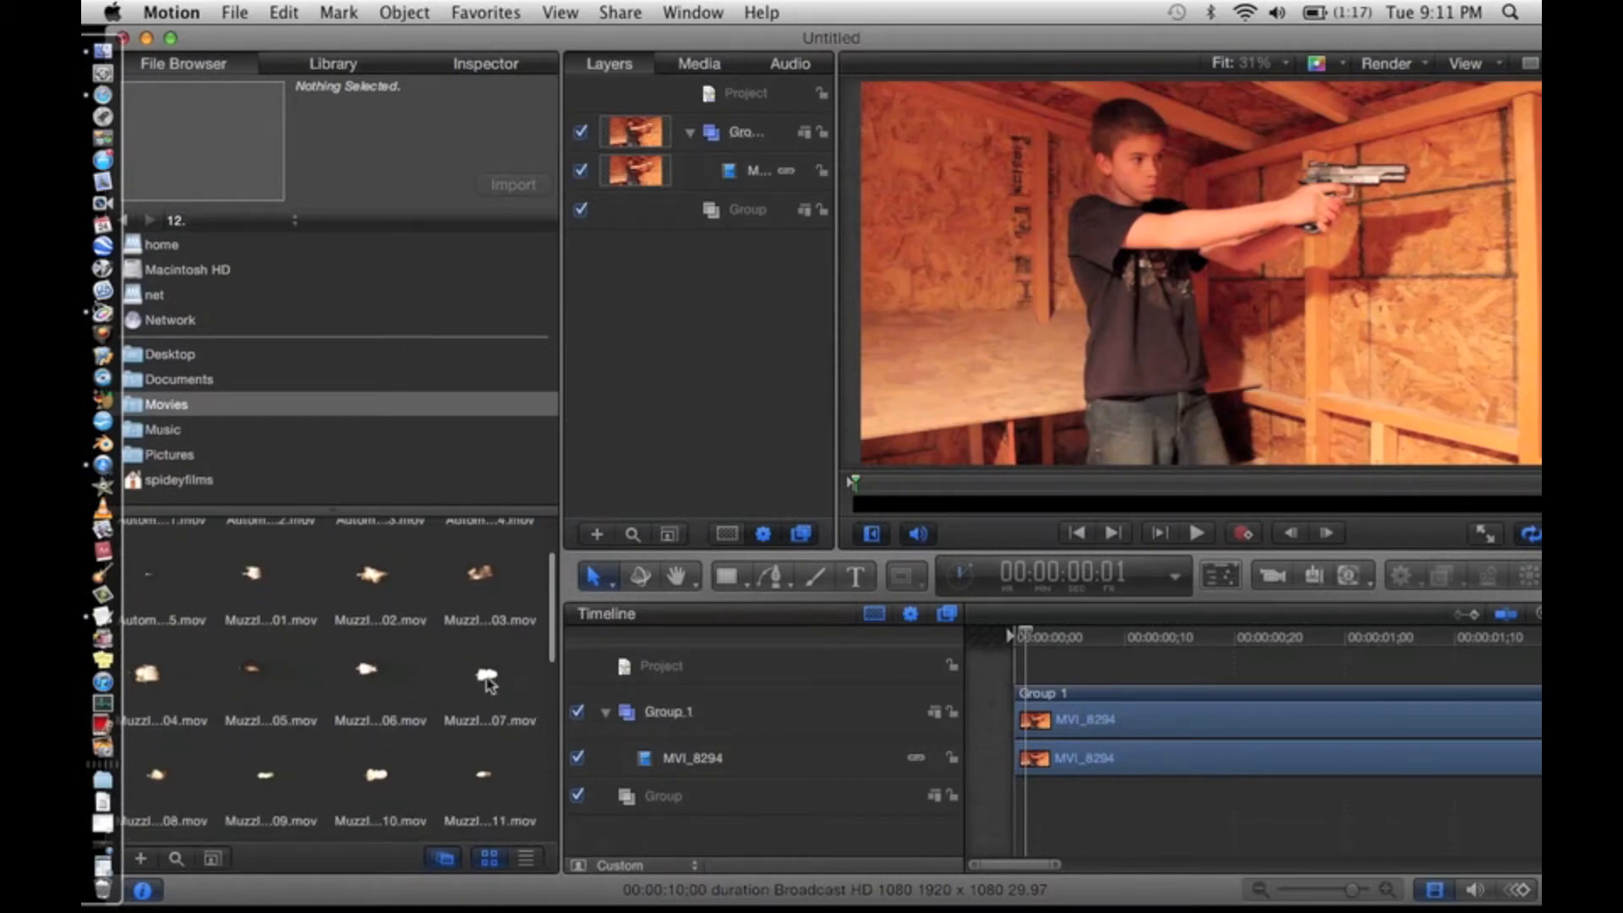
left_click_drag(488, 683, 1006, 410)
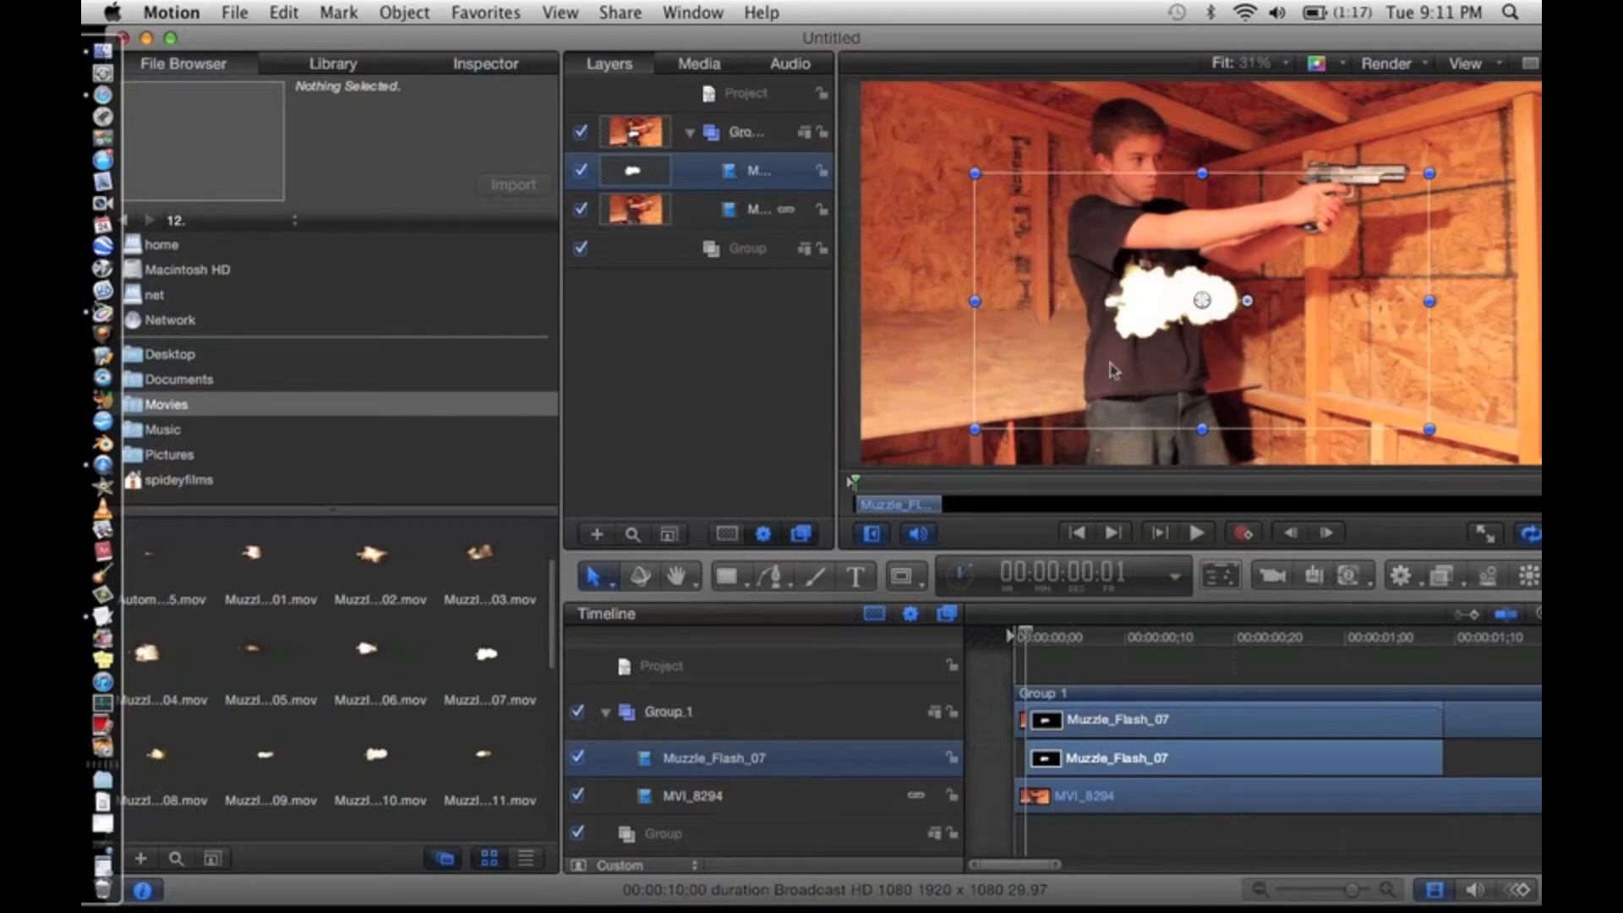
left_click_drag(1166, 322, 1192, 294)
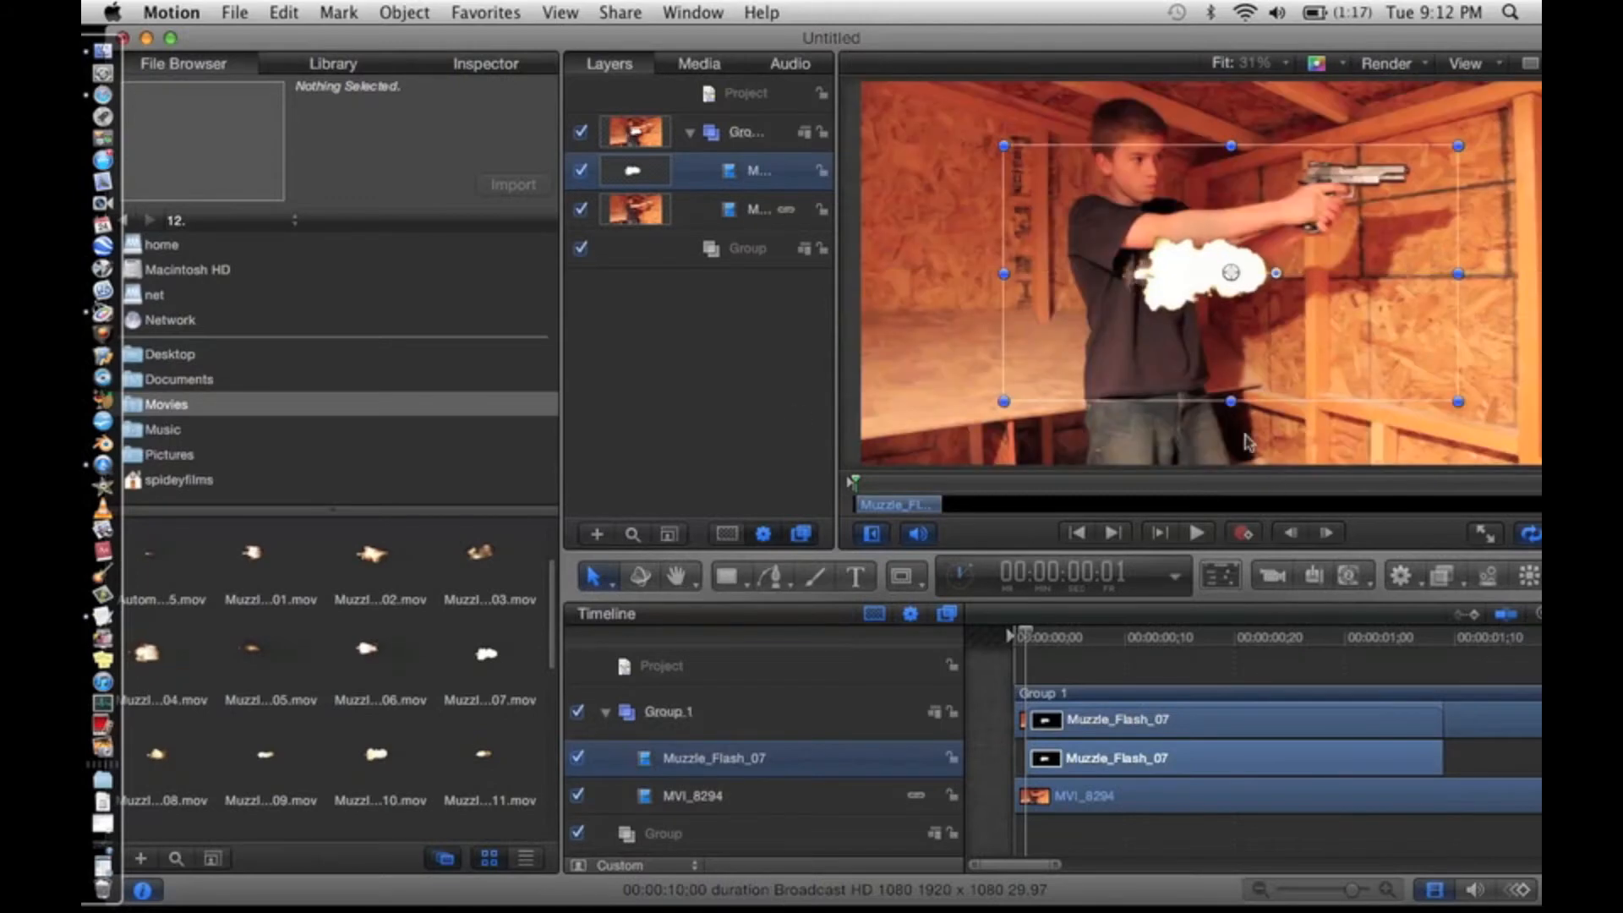
key("Right")
key("Right")
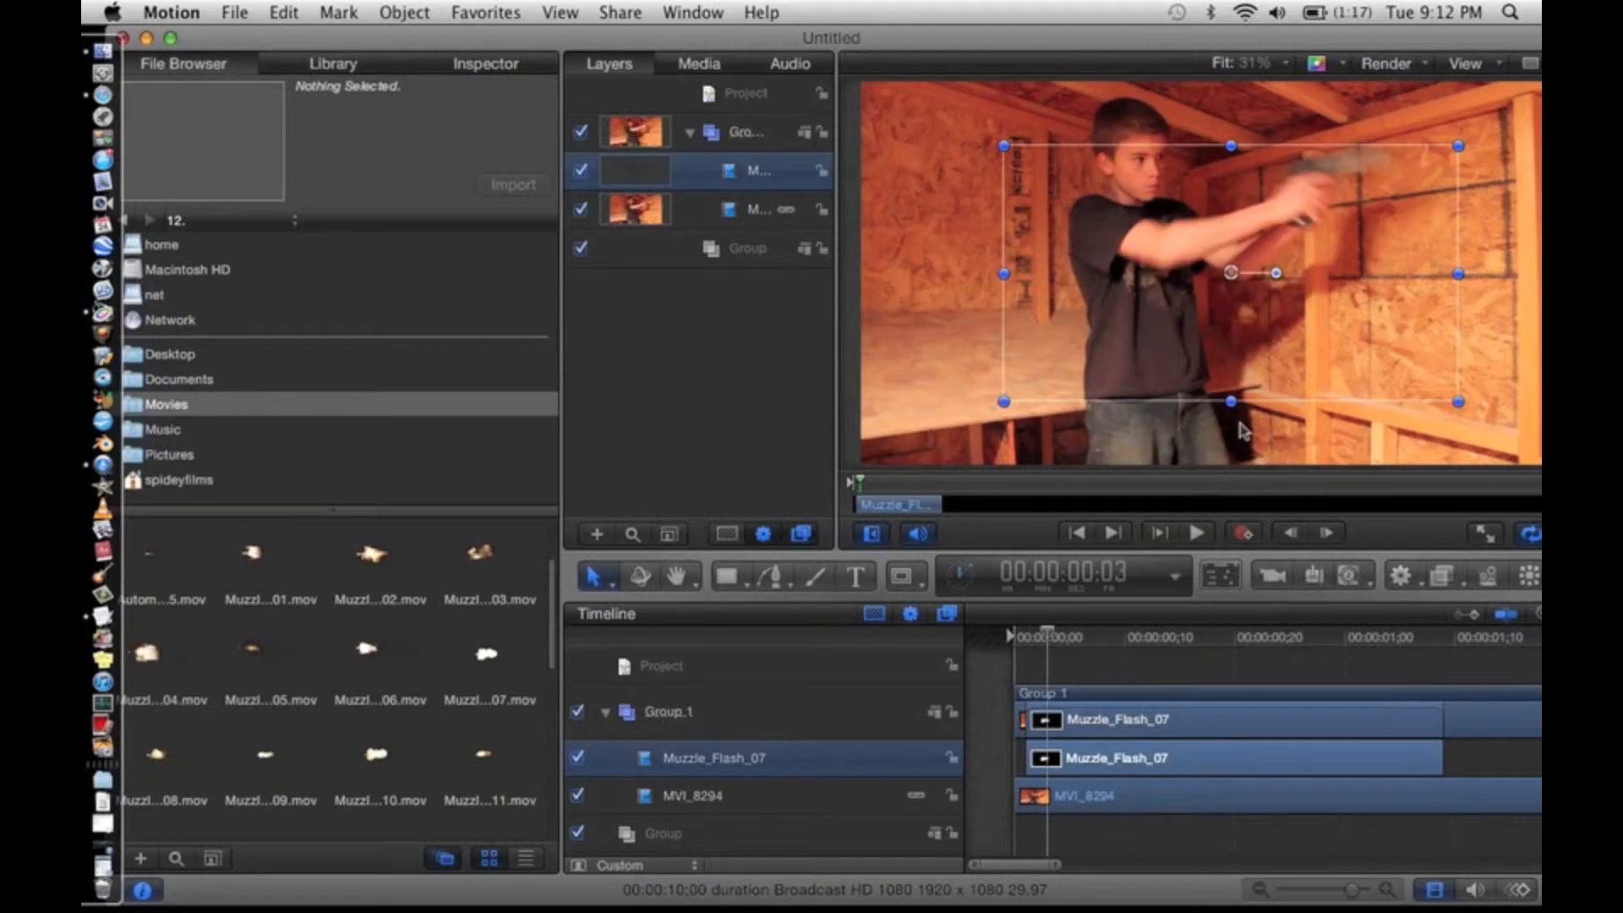
key("Left")
key("Left")
key("Right")
key("Left")
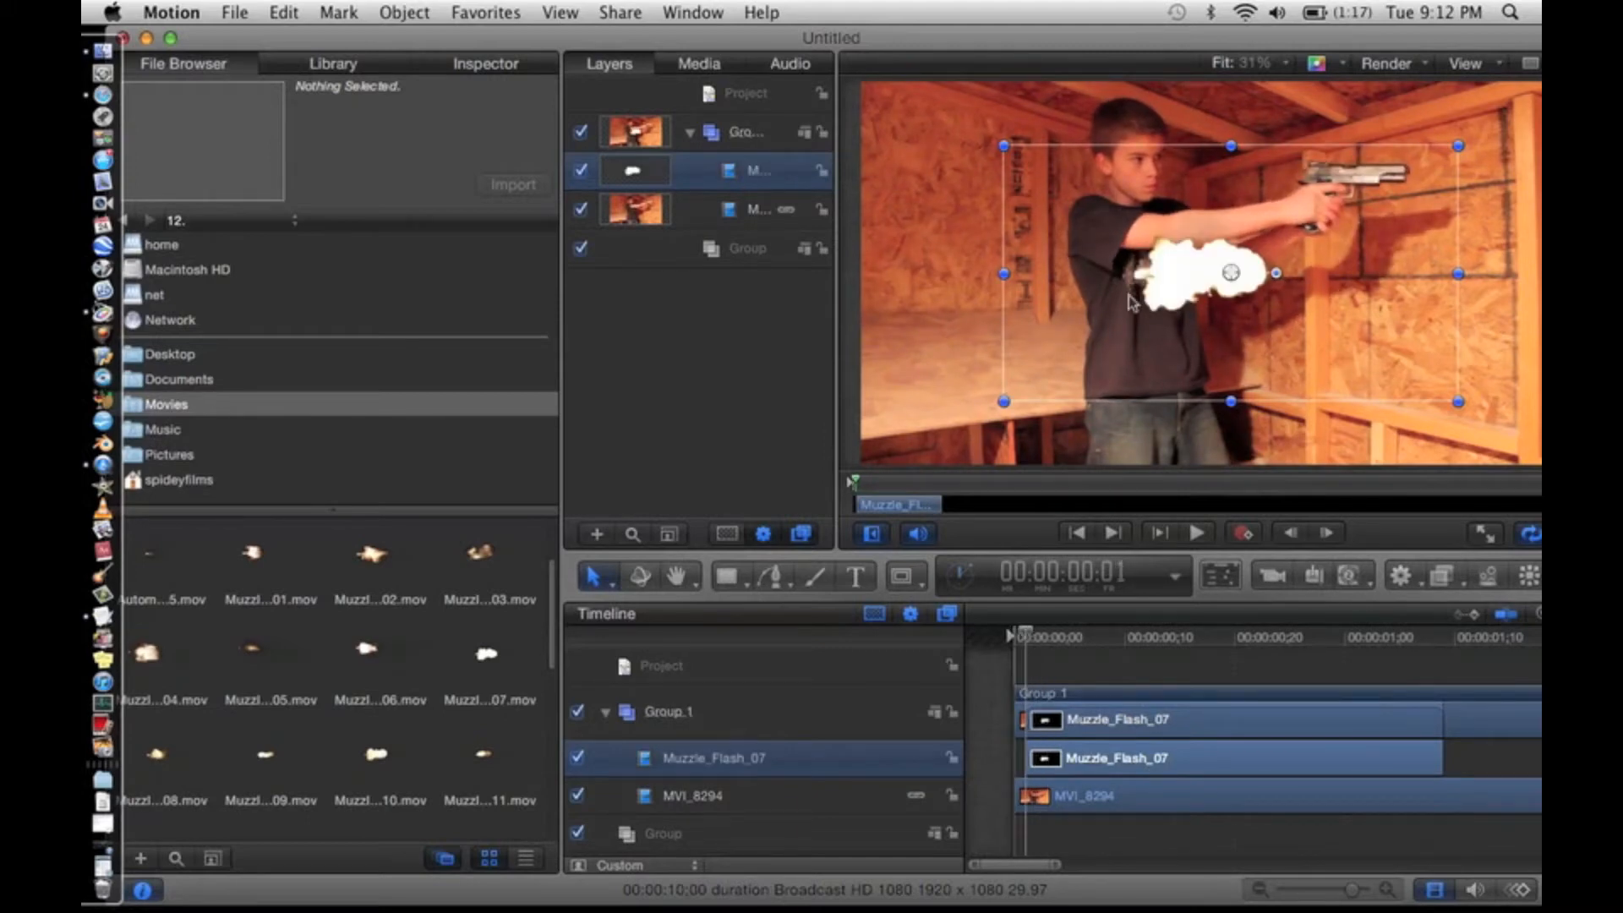
left_click_drag(1114, 352, 1225, 301)
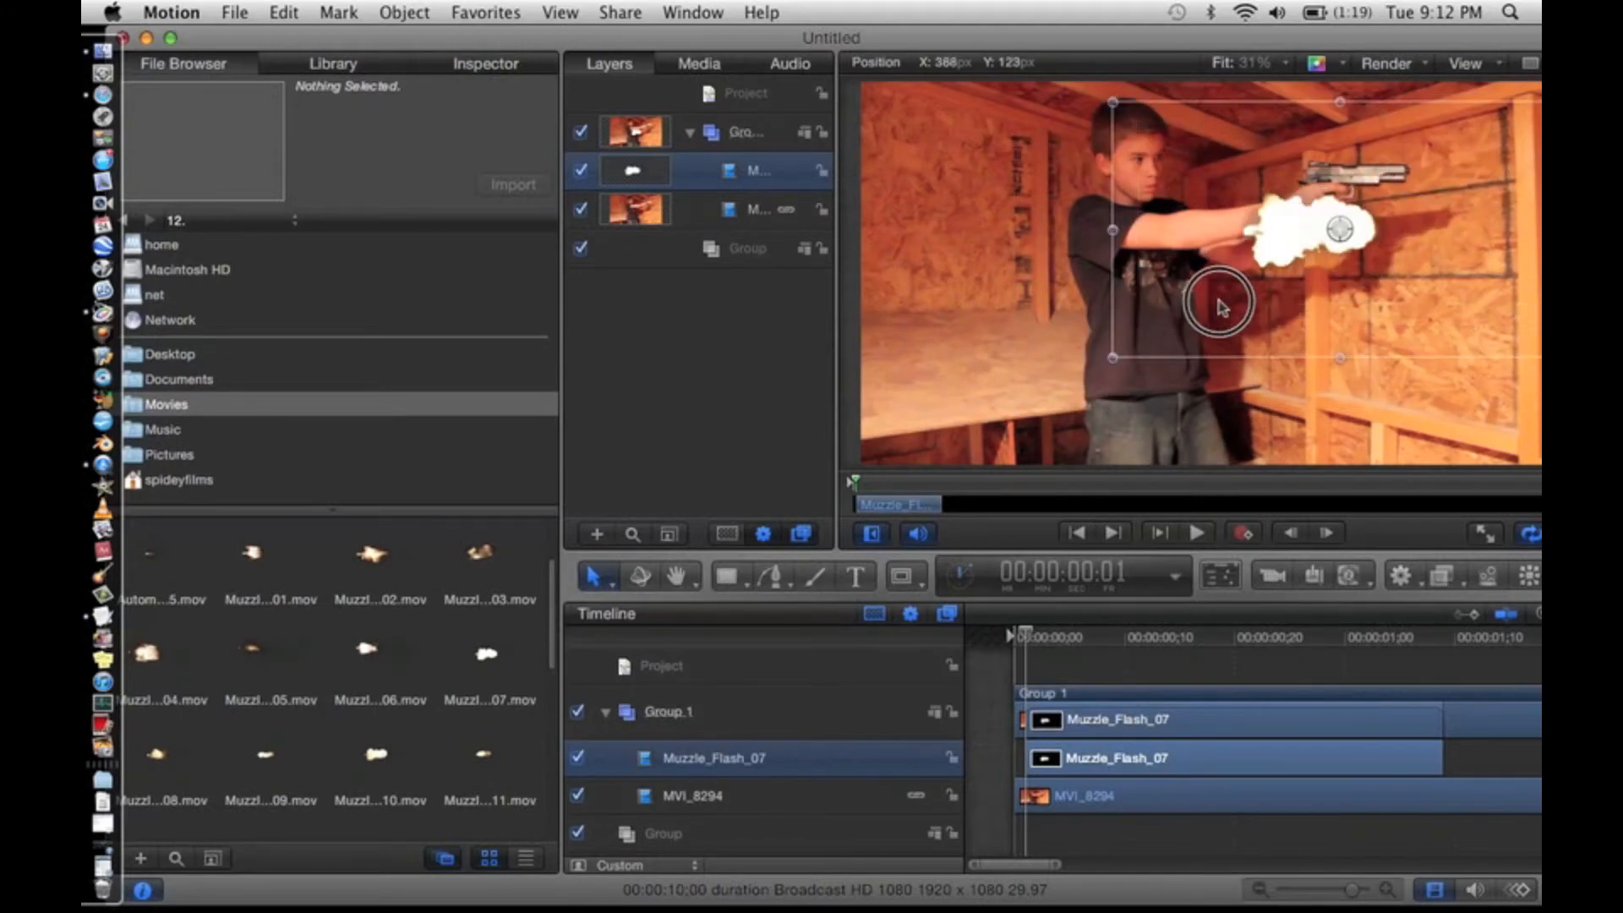
key("Delete")
- Place the Muzzle_Flash_10 clip over the footage and position it in front of the pistol's muzzle, viewing the canvas at 25%
left_click_drag(352, 760, 1376, 265)
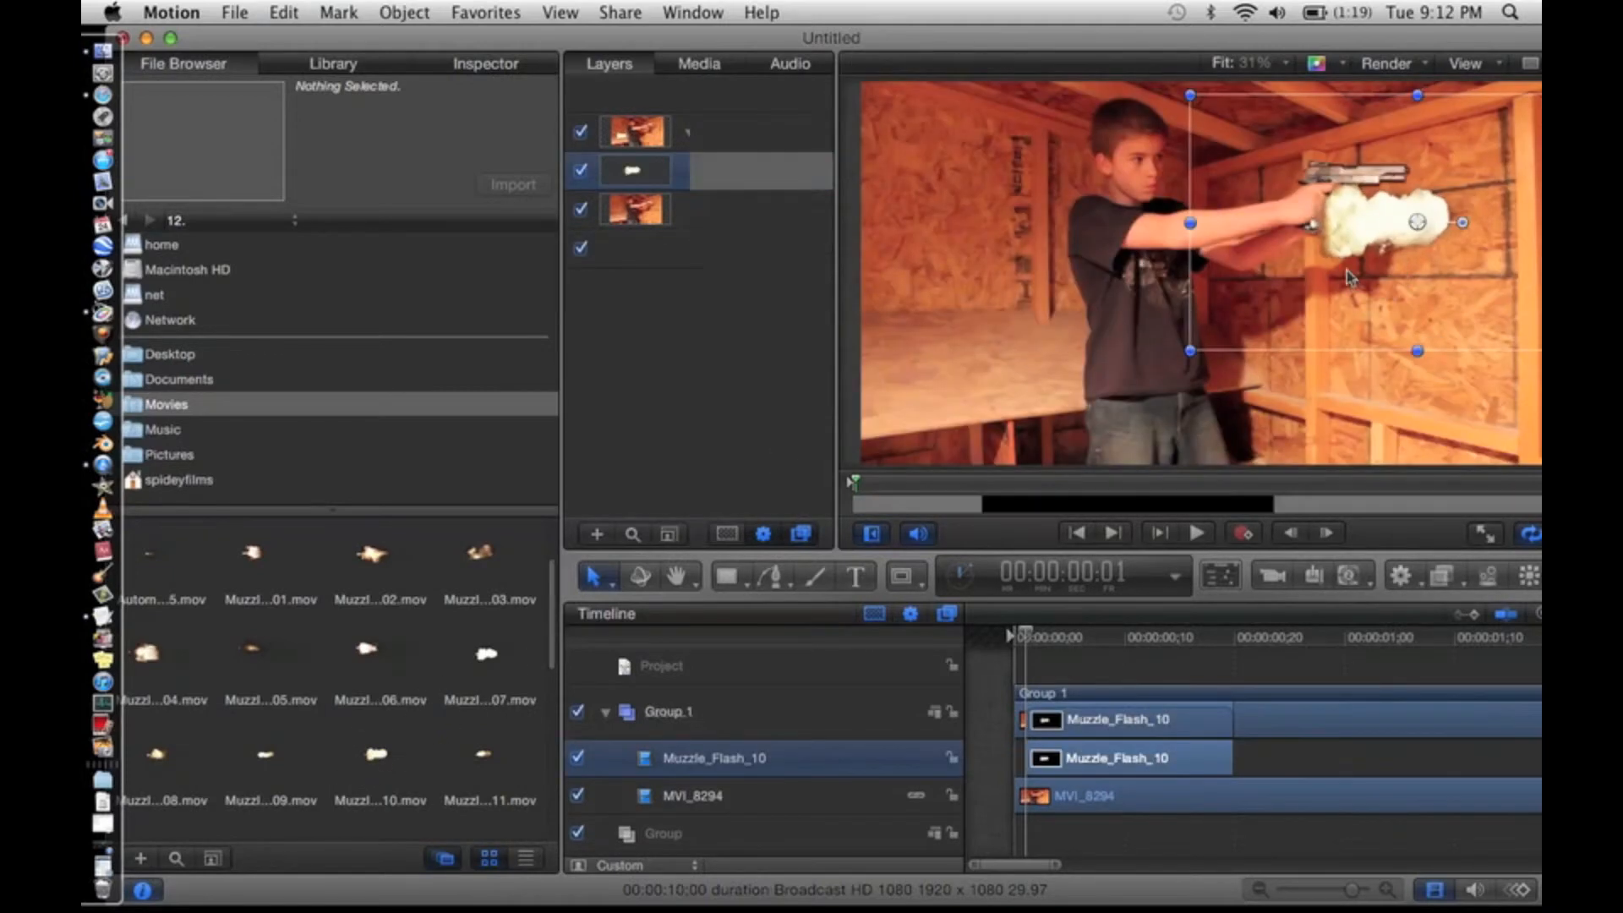
left_click(1240, 65)
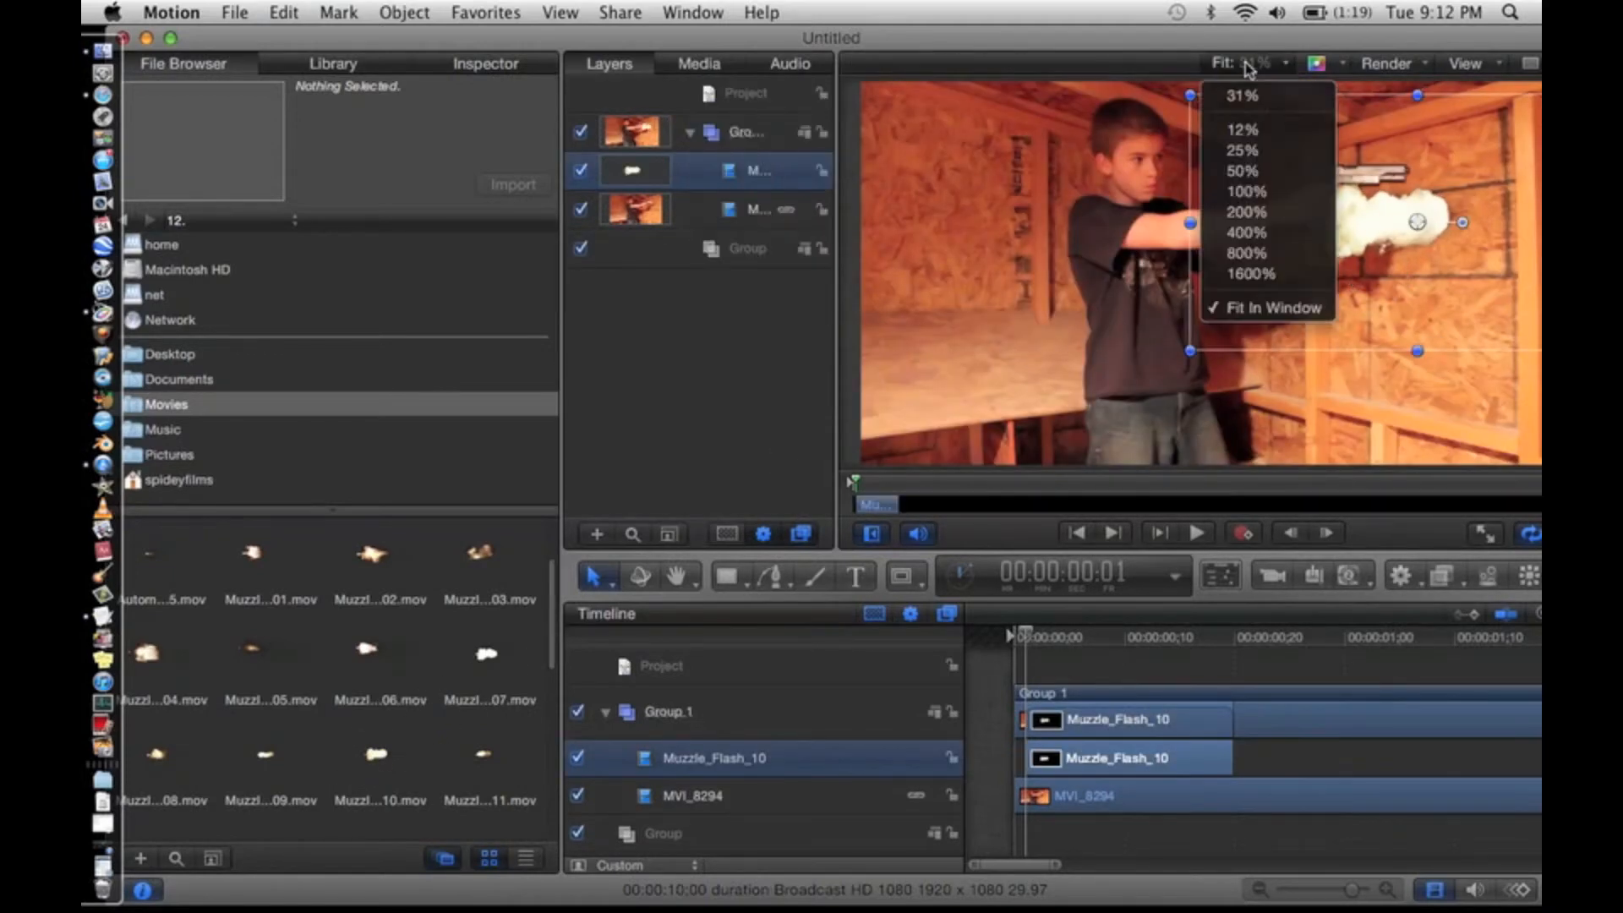
left_click(1192, 59)
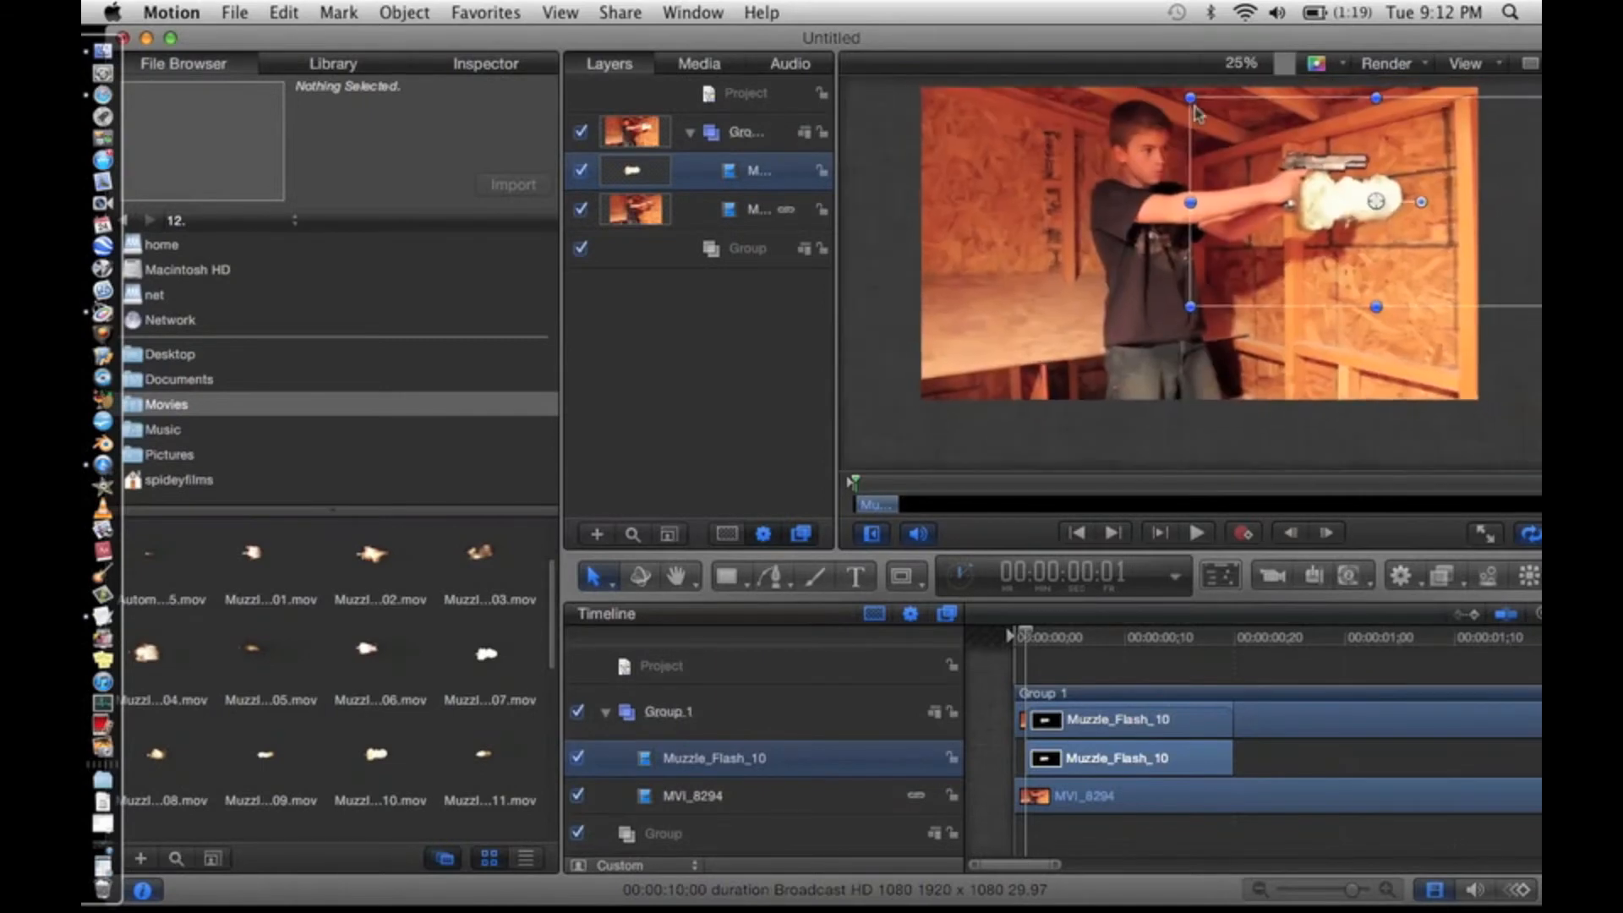
scroll(1195, 107, "right", 3)
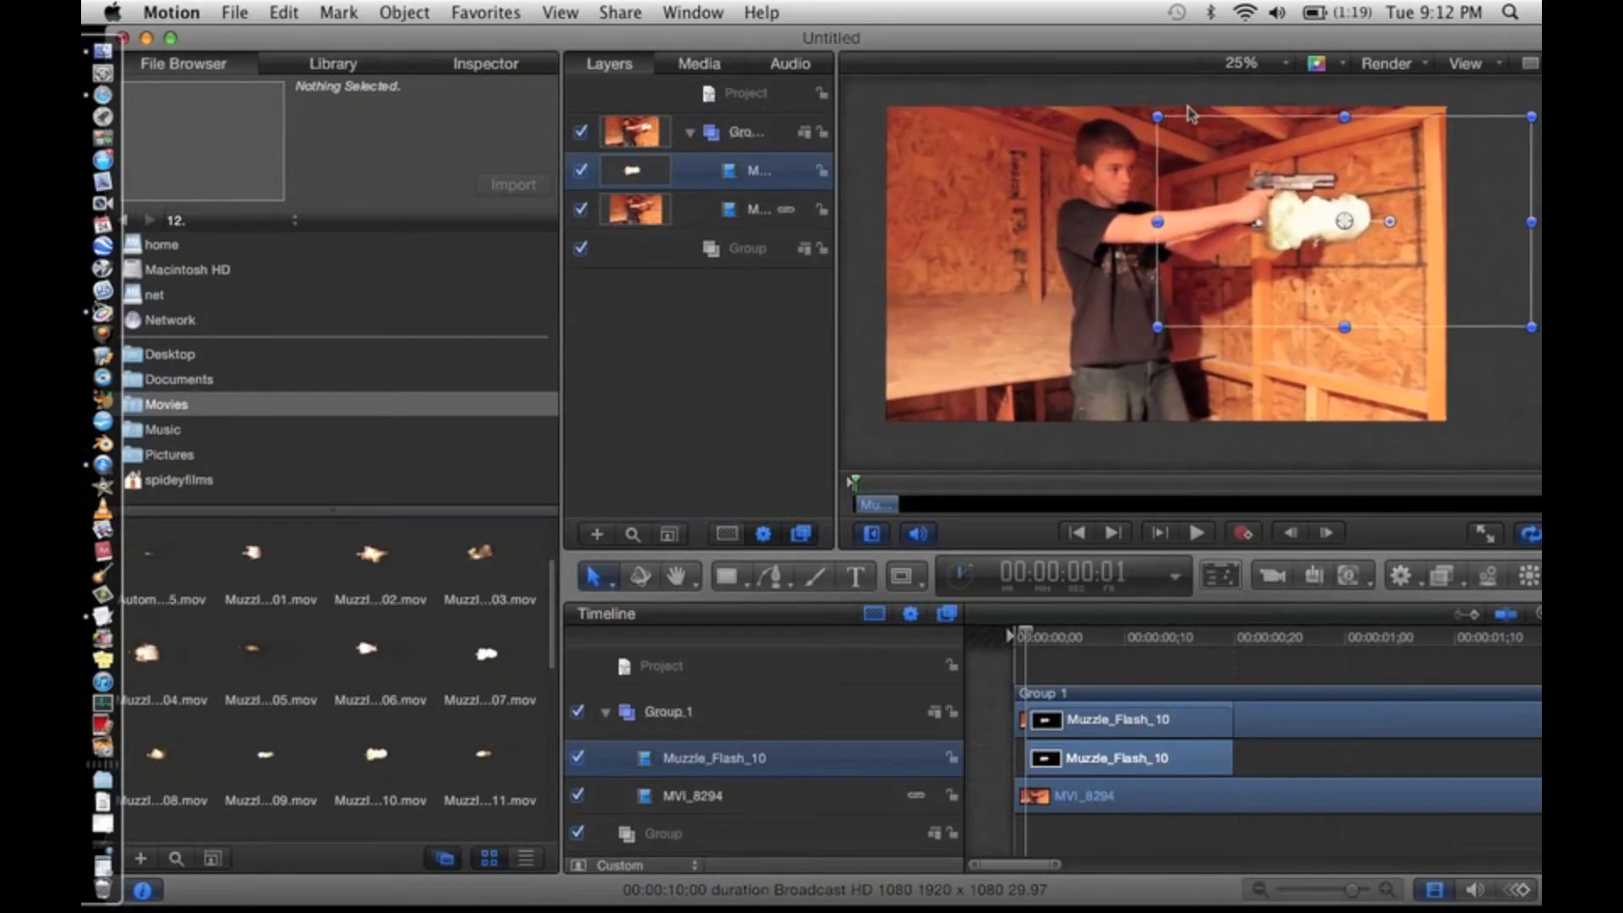
left_click_drag(1240, 276, 1313, 233)
left_click(1314, 227)
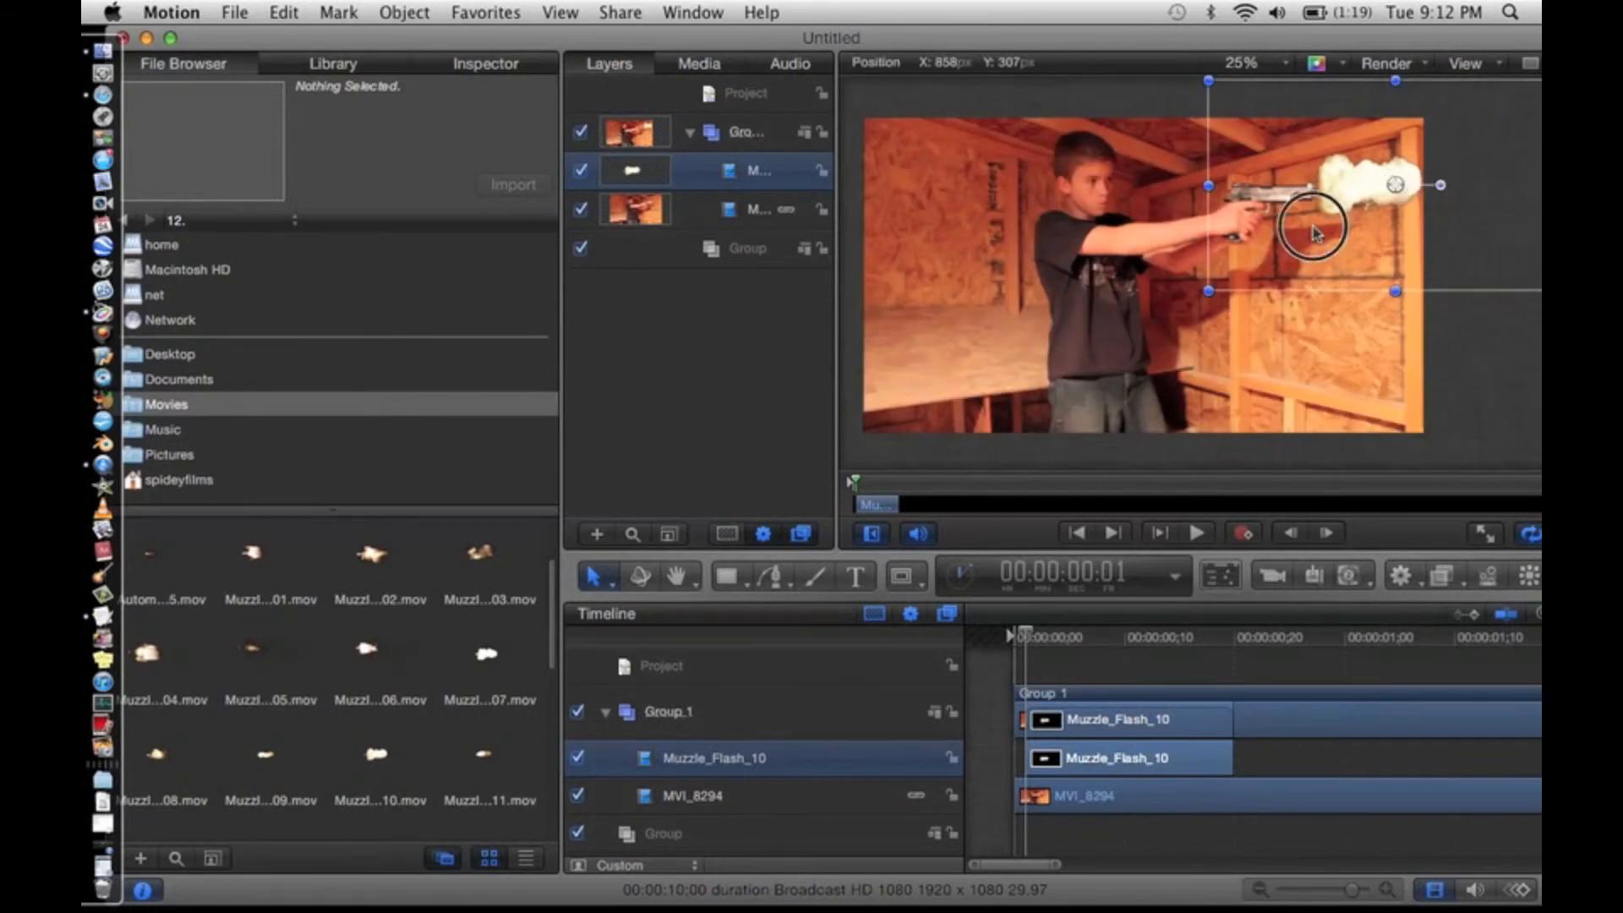
- Stretch and rescale the Muzzle_Flash_10 clip to slightly below its placed size and realign it with the end of the barrel
left_click_drag(1396, 290, 1381, 183)
left_click_drag(1358, 165, 1352, 562)
left_click_drag(1324, 429, 1325, 262)
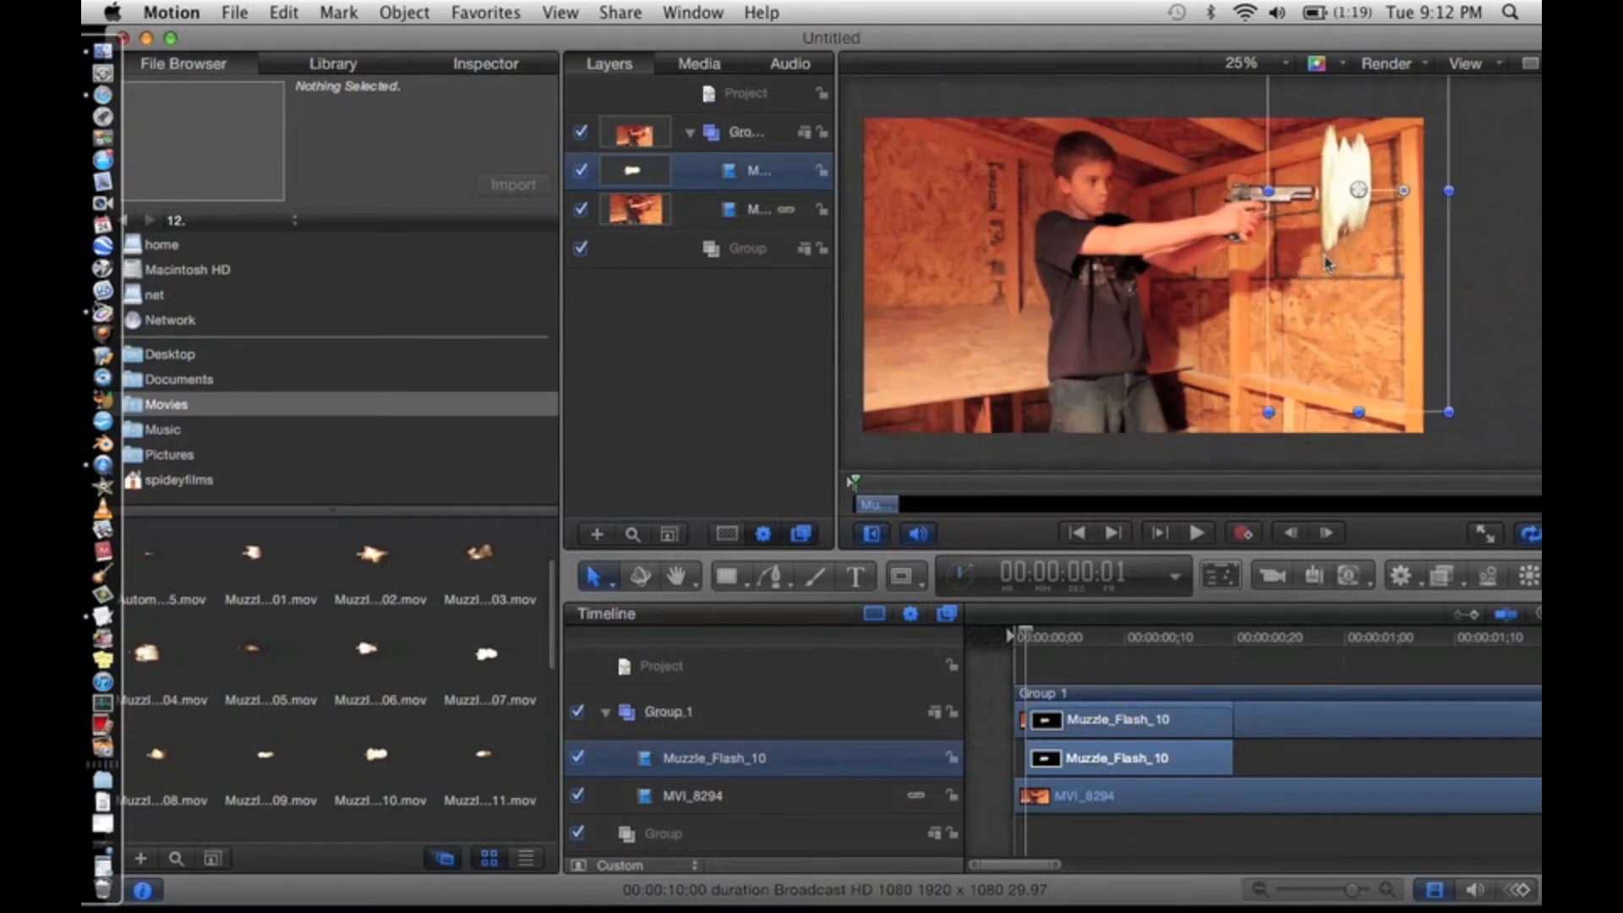
left_click_drag(1358, 413, 1357, 330)
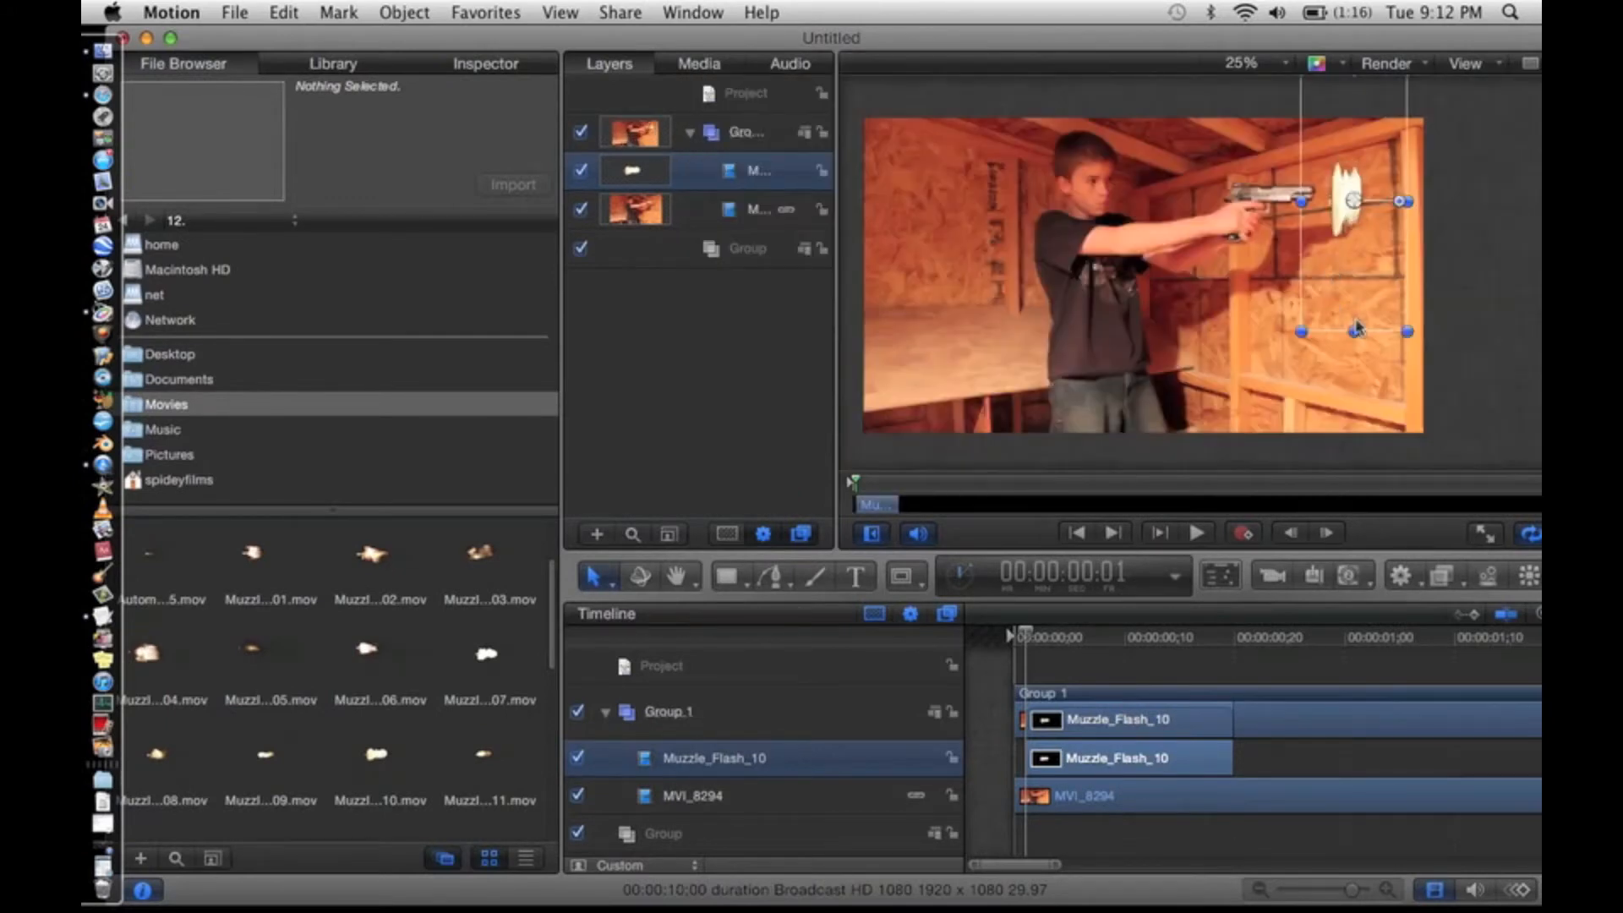
left_click_drag(1356, 329, 1353, 200)
left_click(1407, 138)
left_click_drag(1300, 136, 1257, 134)
left_click_drag(1332, 200, 1330, 277)
left_click_drag(1209, 176, 1119, 170)
left_click_drag(1221, 212, 1322, 228)
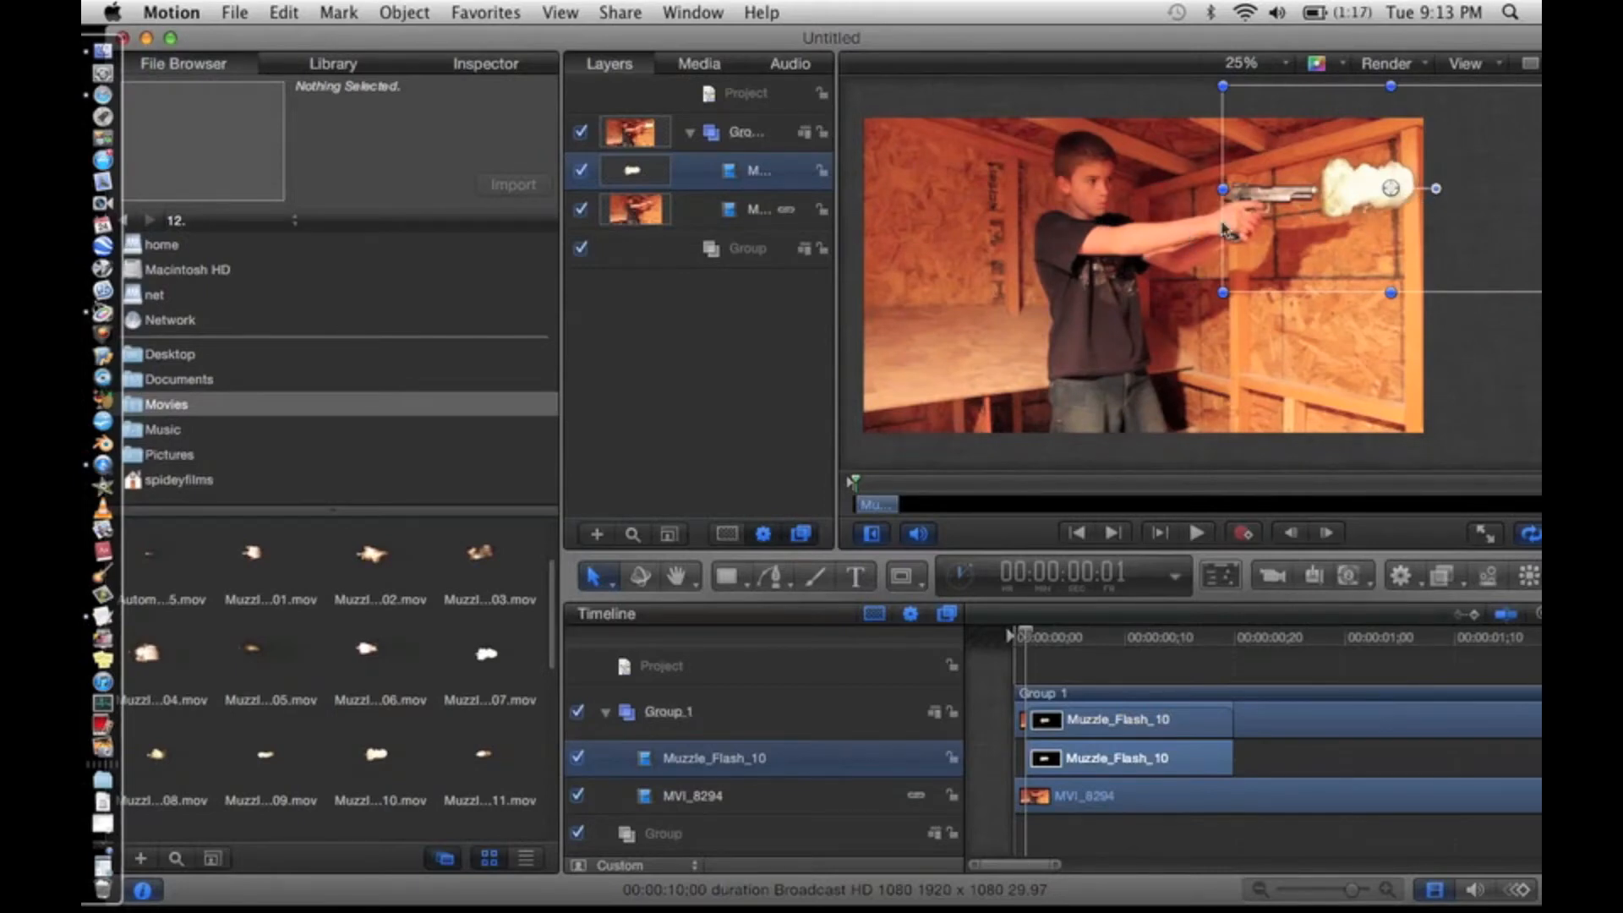
- Try rotating the Muzzle_Flash_10 clip in 3D around its vertical axis
left_click(640, 576)
left_click_drag(1500, 195, 1266, 197)
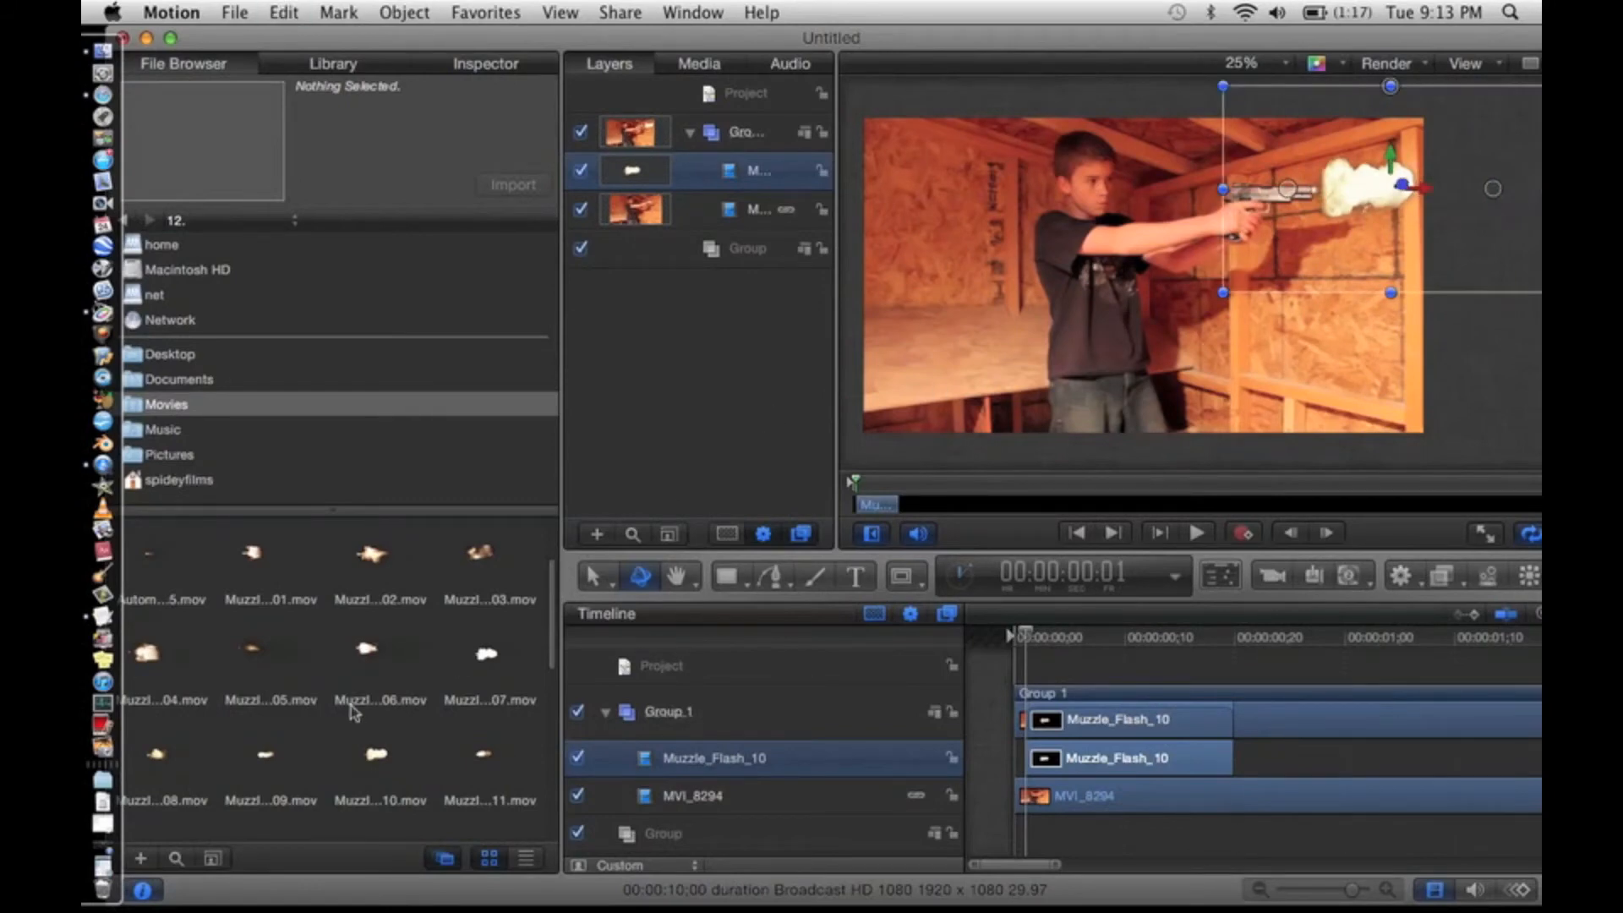
scroll(355, 684, "down", 2)
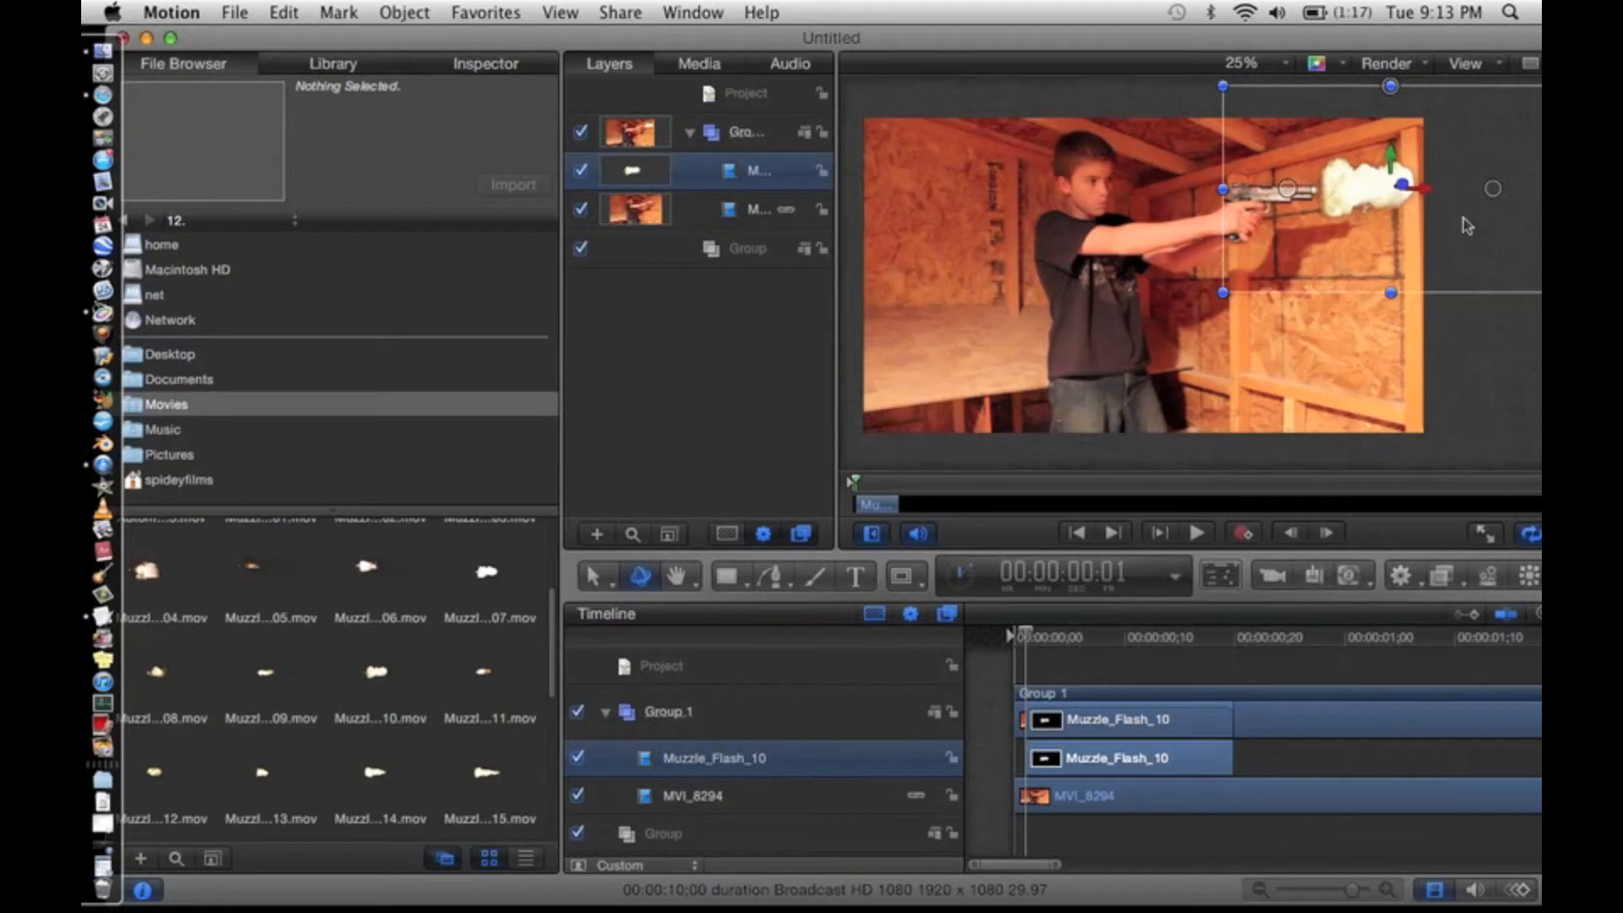
- Nudge the Muzzle_Flash_10 clip slightly at the muzzle and step through the opening frames to check its timing against the footage
left_click(591, 578)
left_click_drag(1341, 241, 1330, 240)
key("Right")
key("Right")
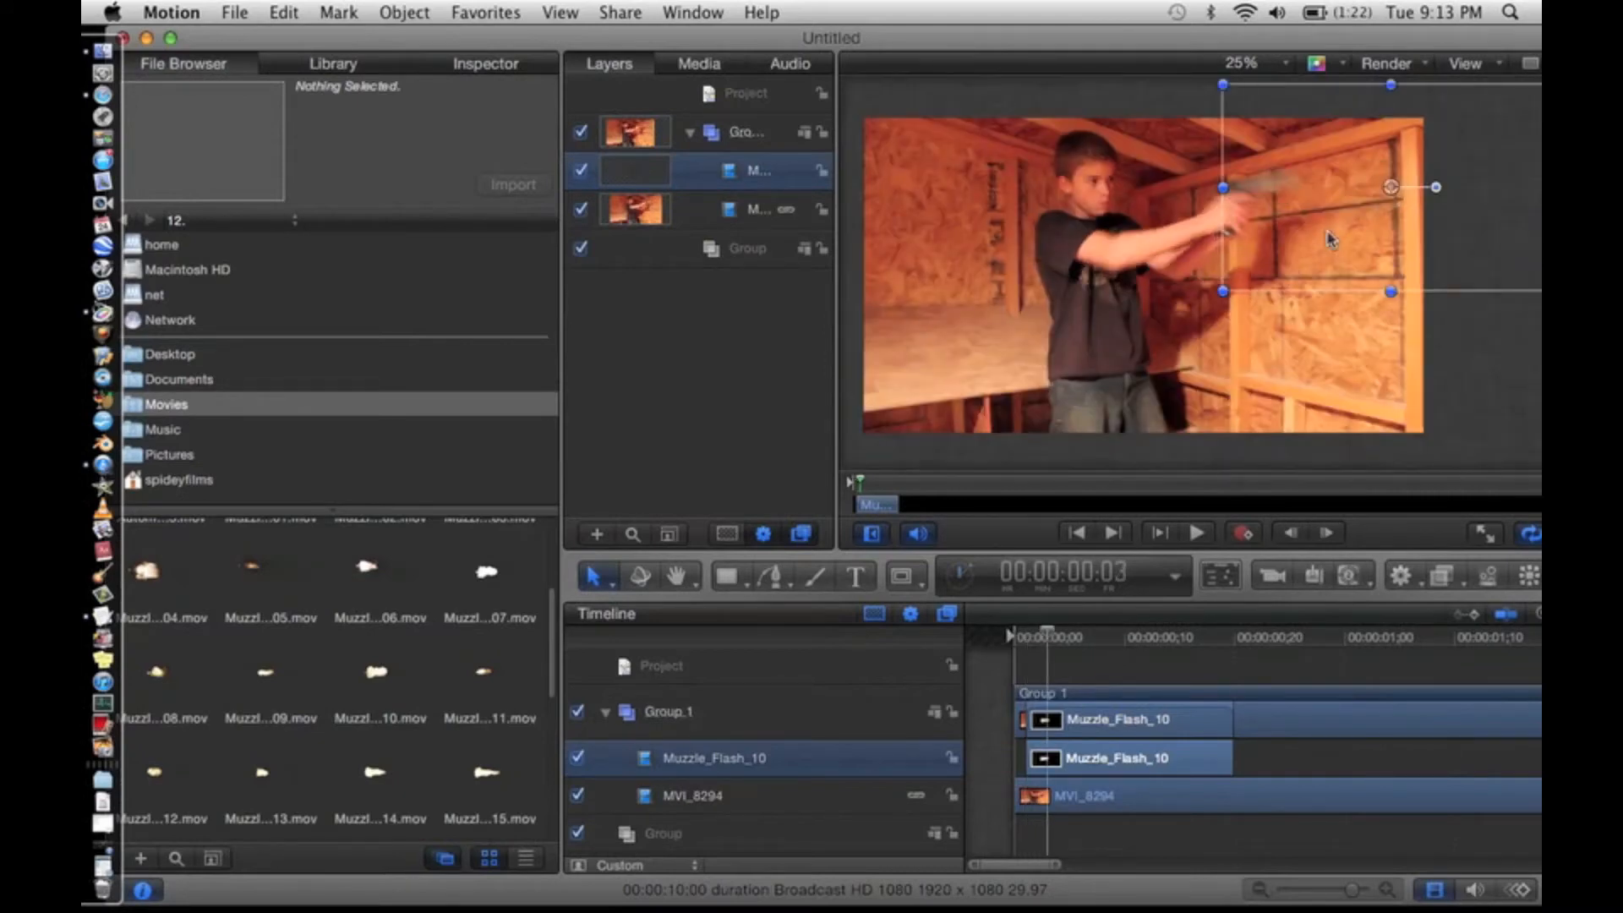
key("Right")
key("Right")
key("Right")
key("Left")
key("Left")
key("Left")
key("Left")
key("Left")
key("Left")
key("Right")
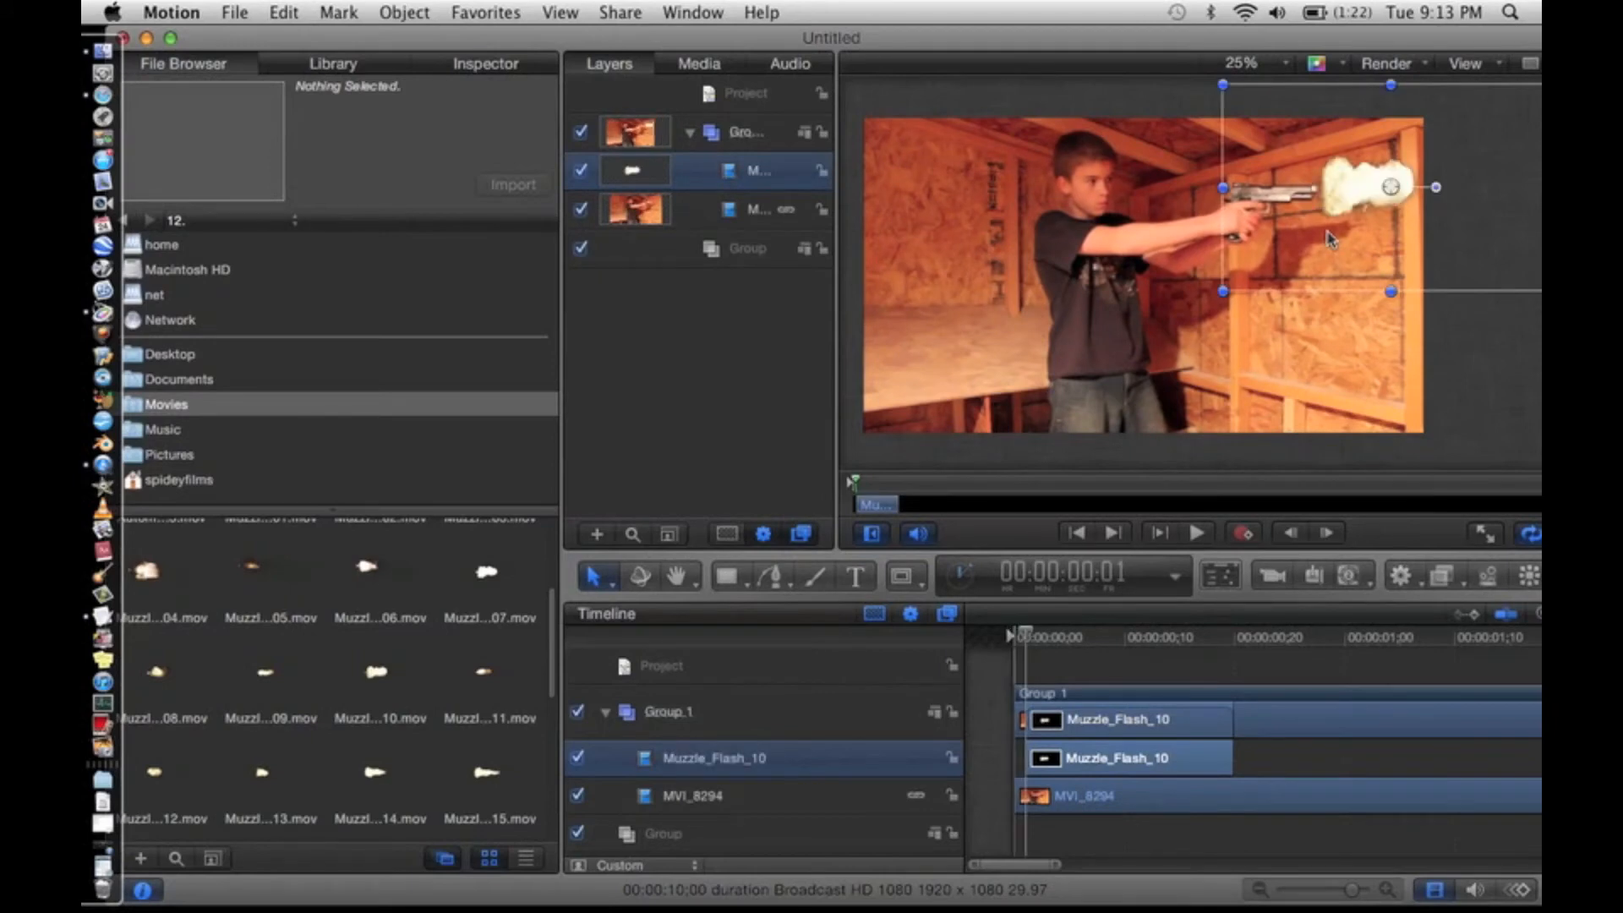
left_click(1006, 741)
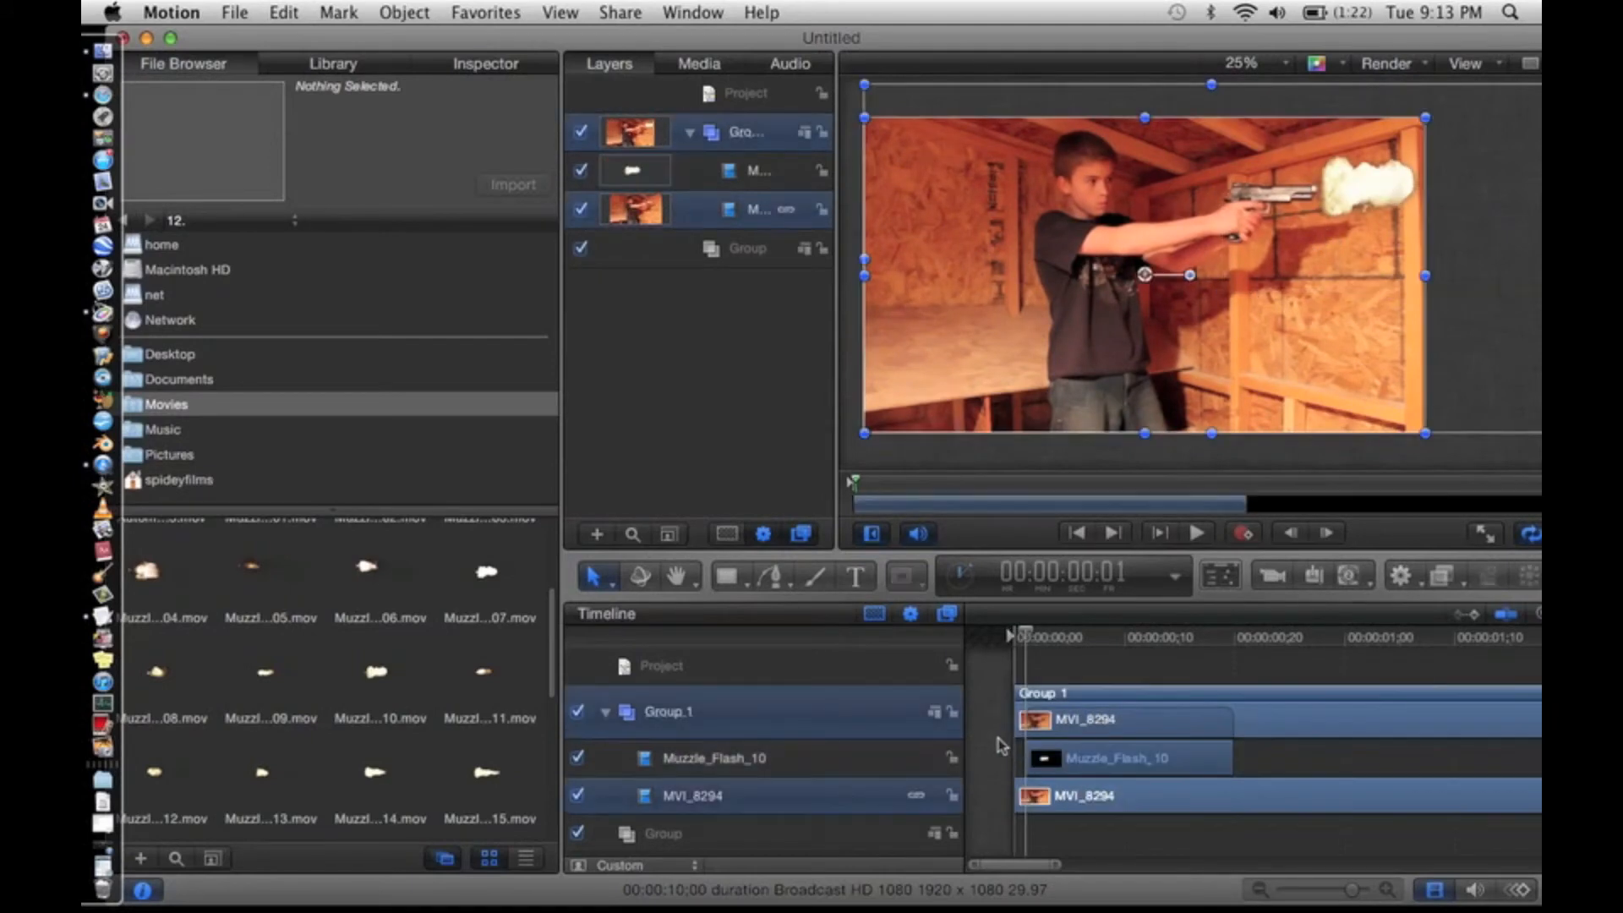
left_click(994, 683)
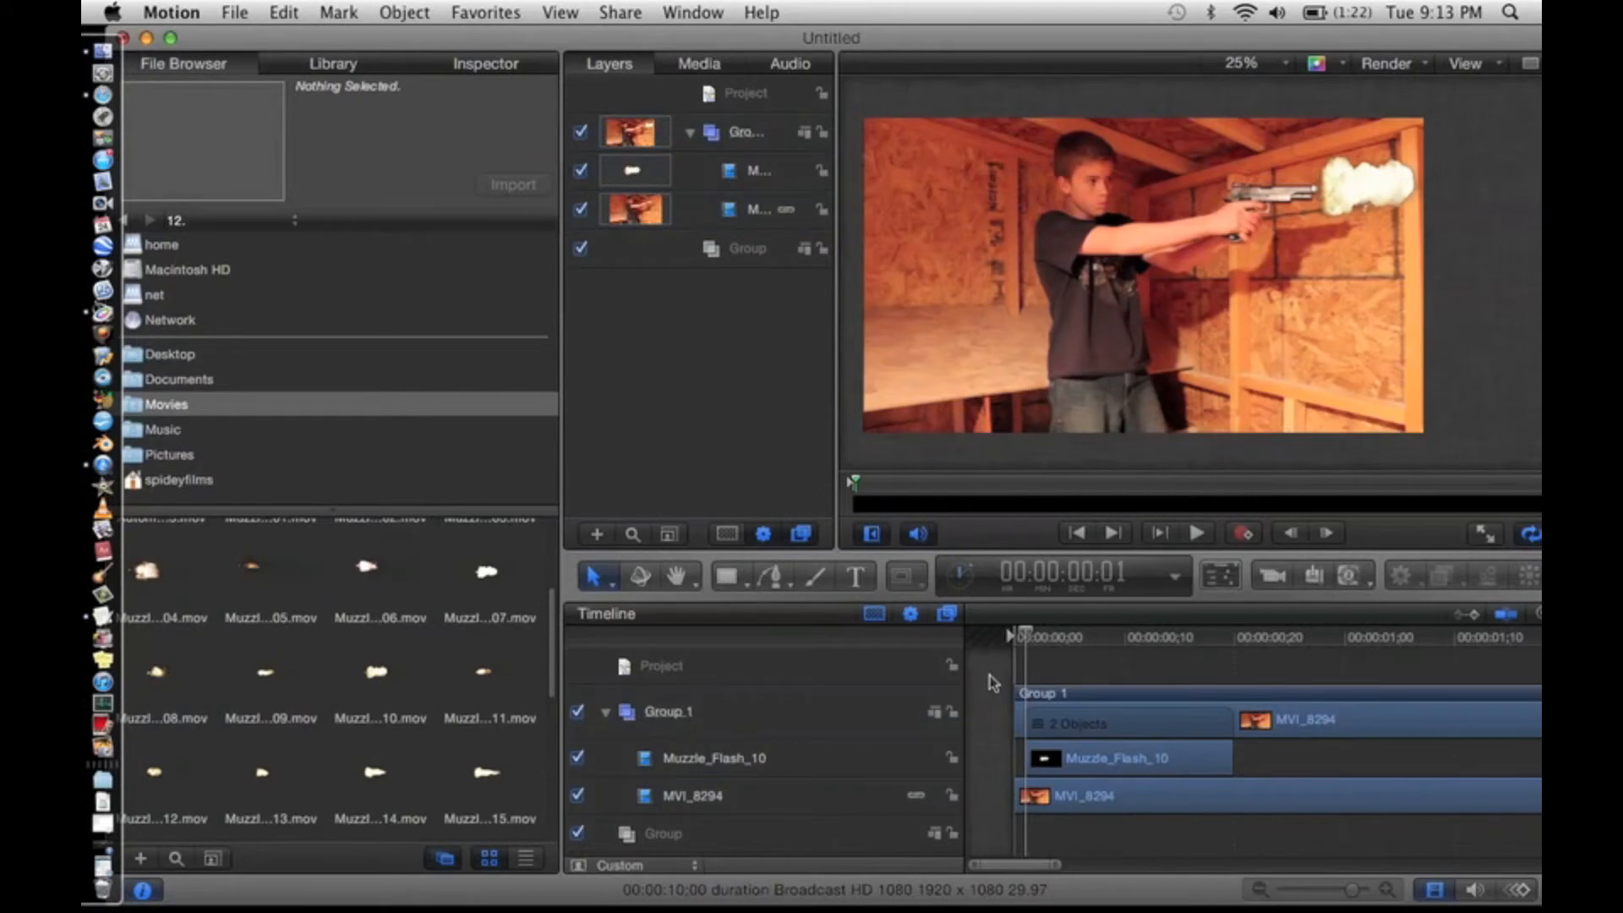
key("Left")
key("Right")
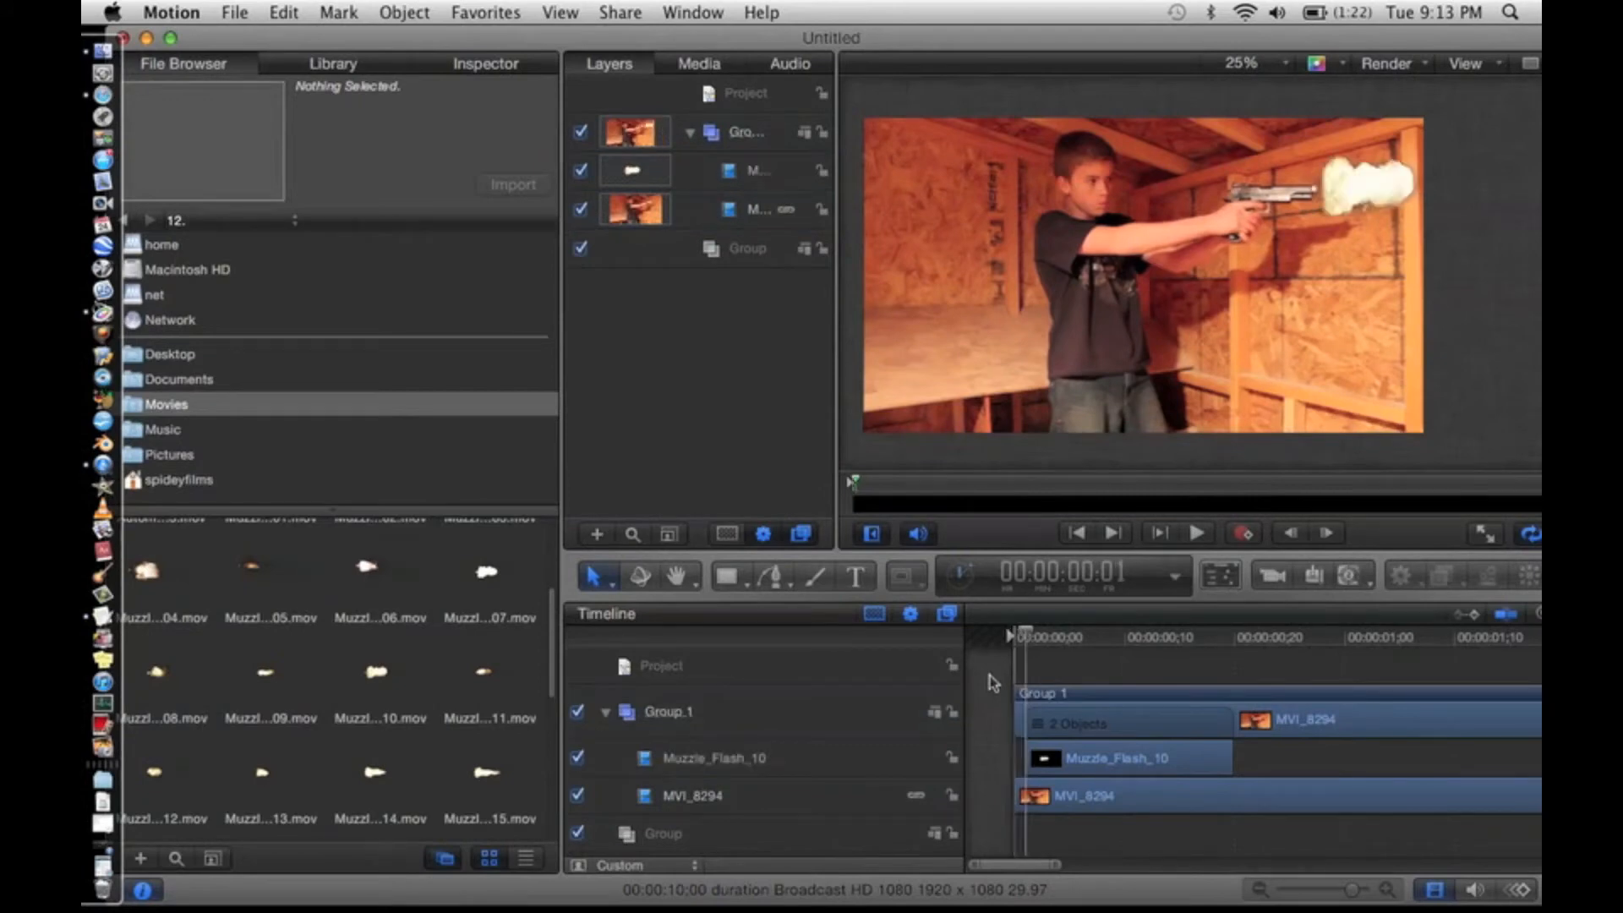
- Apply a Gaussian Blur filter to the Muzzle_Flash_10 clip and set its amount to 5
left_click(1116, 757)
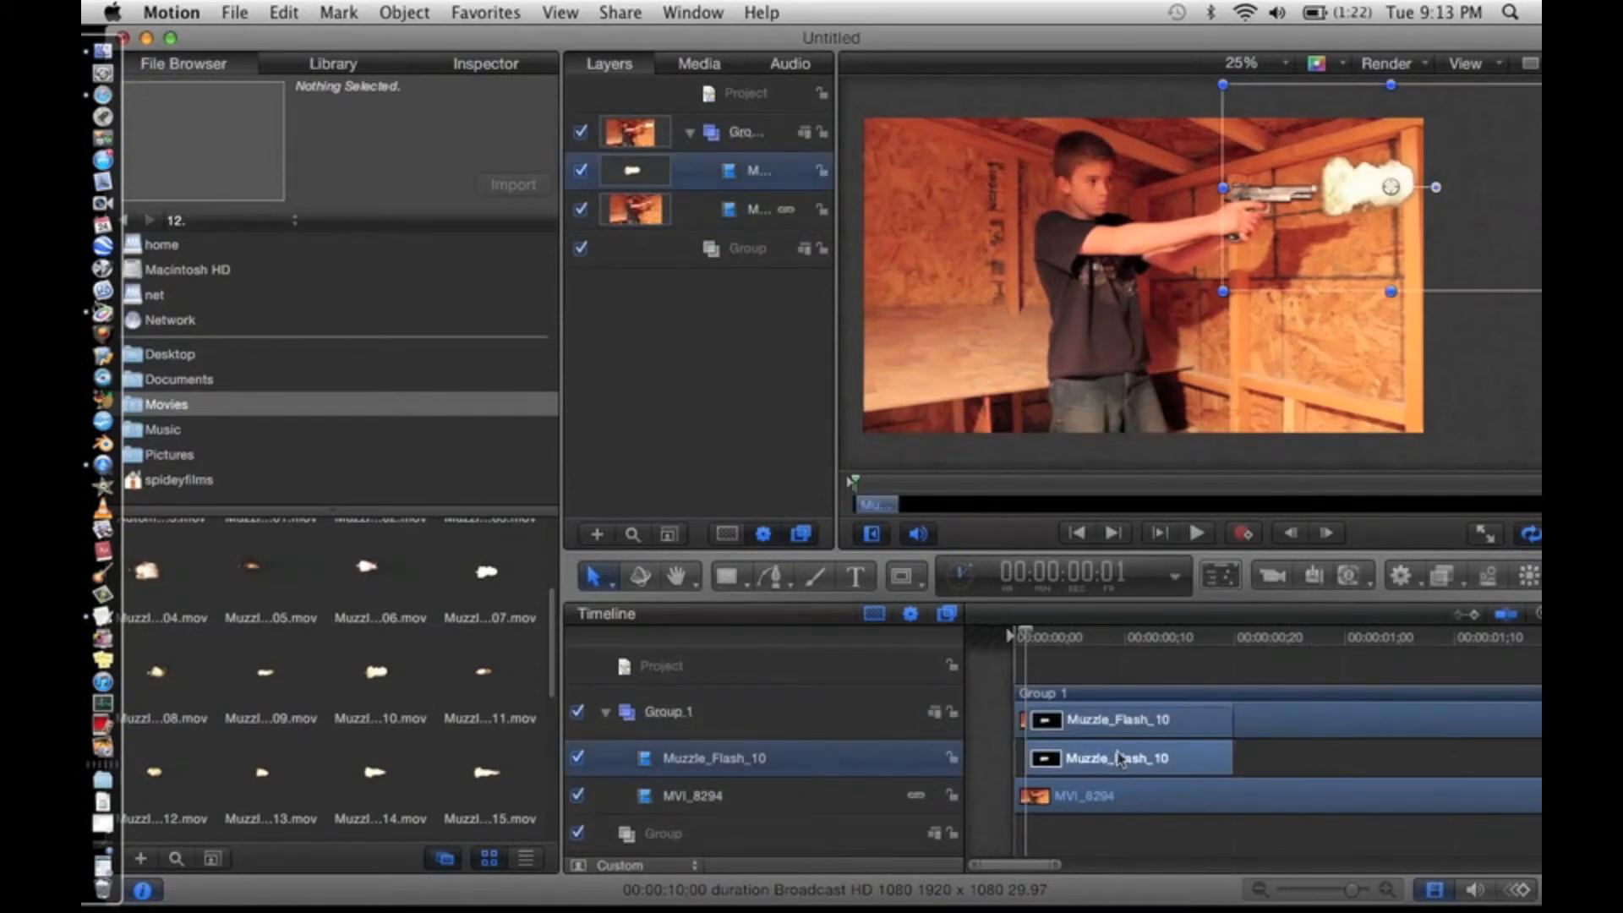
left_click(1447, 576)
mouse_move(1391, 610)
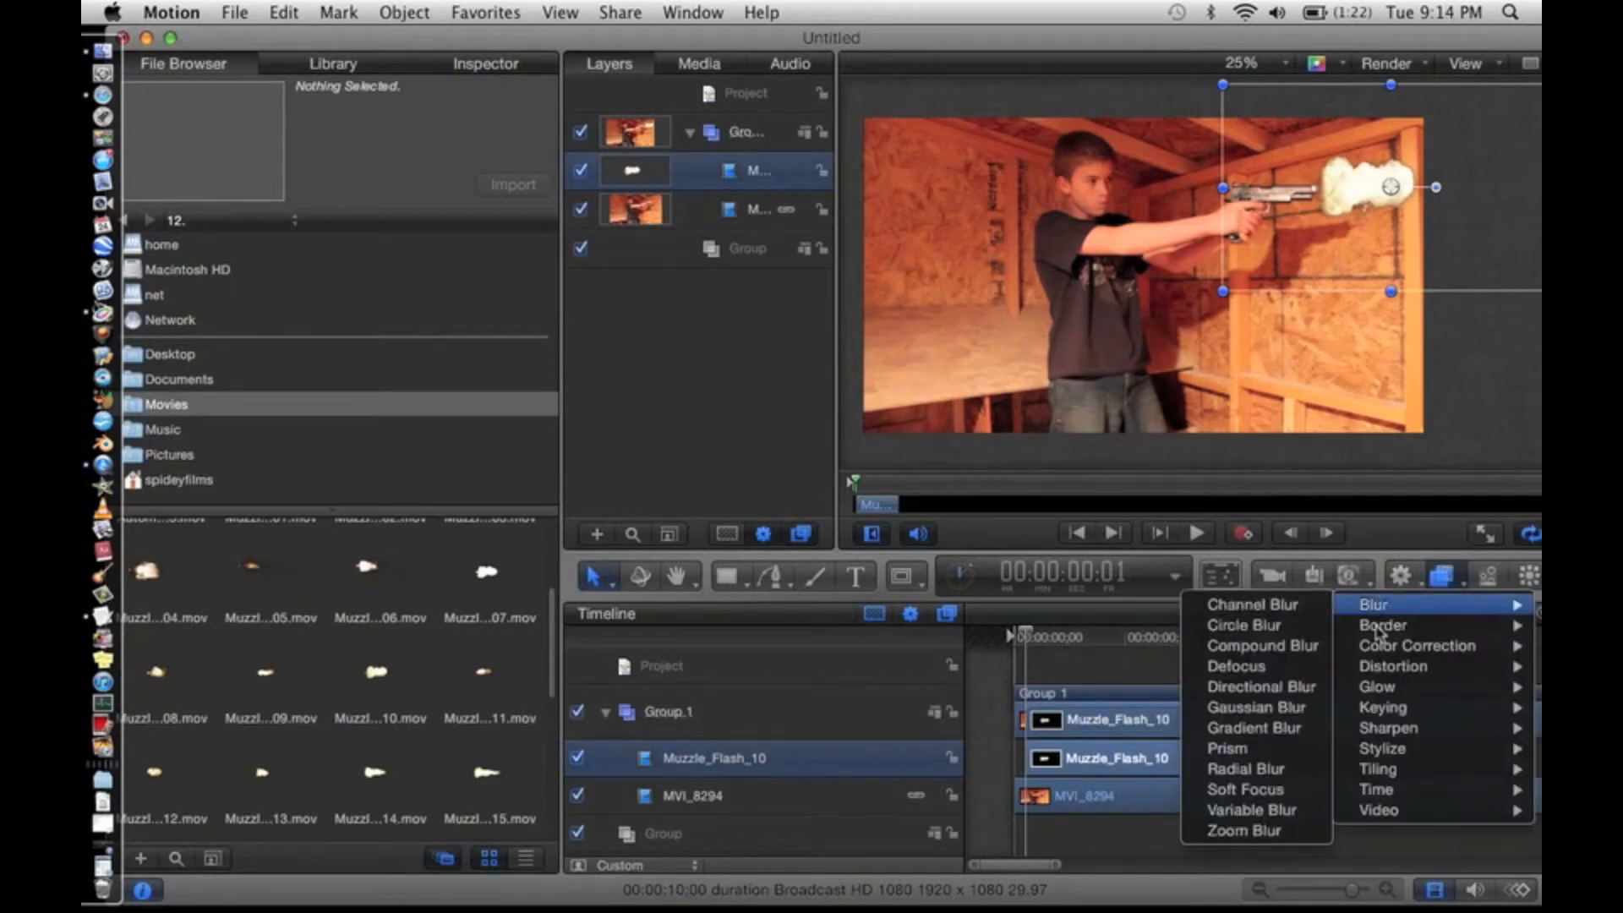
left_click(1256, 707)
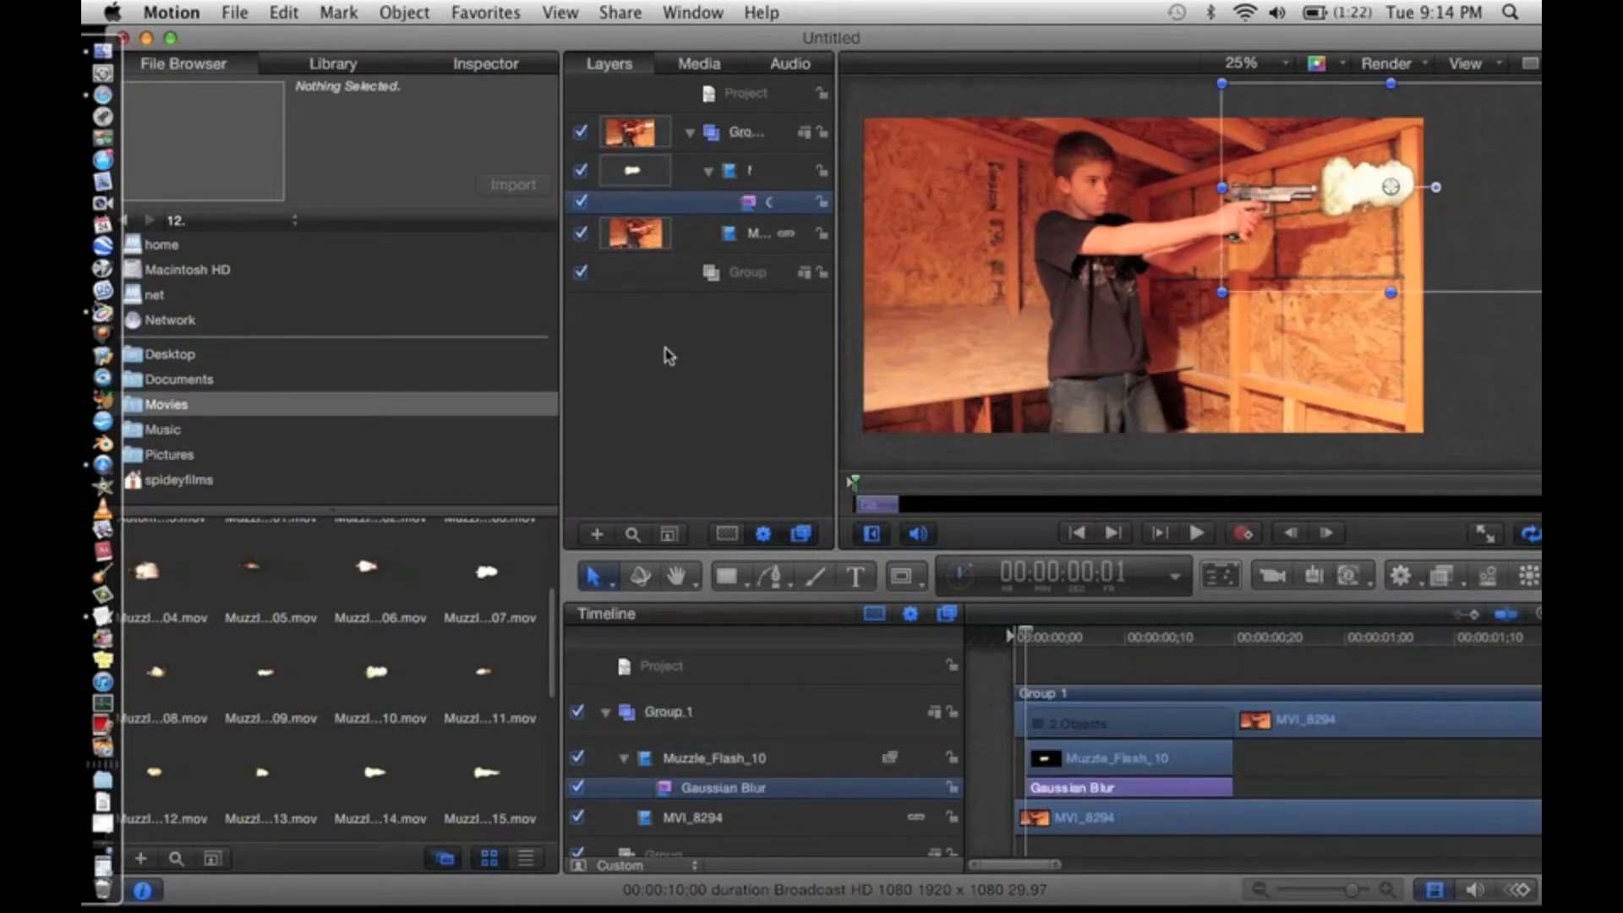
left_click(490, 66)
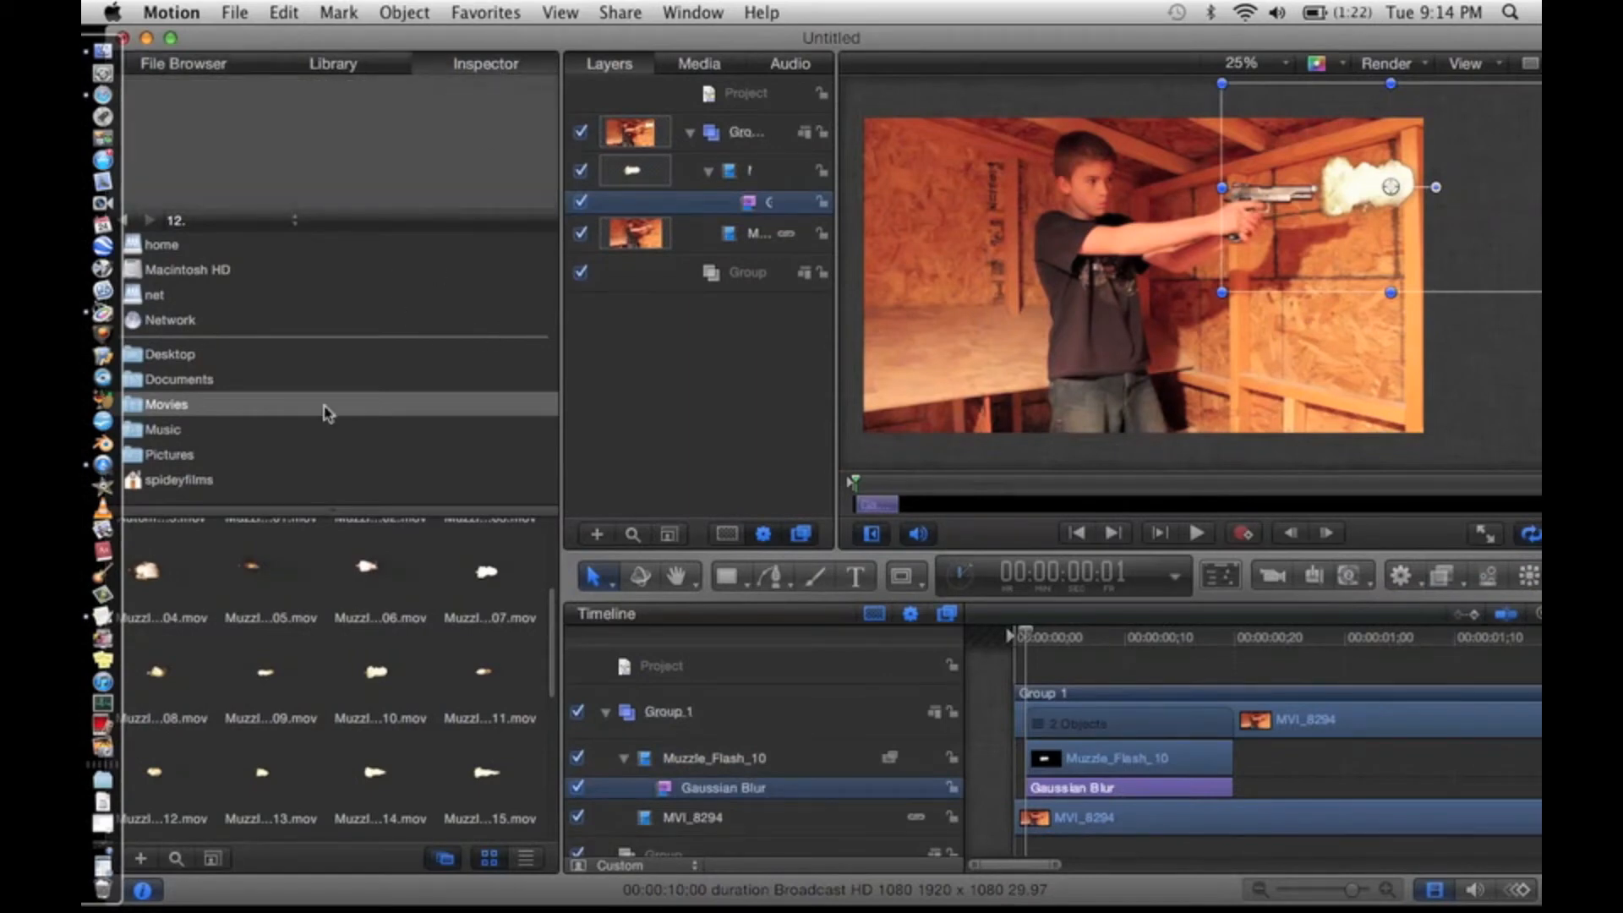
left_click_drag(294, 301, 260, 318)
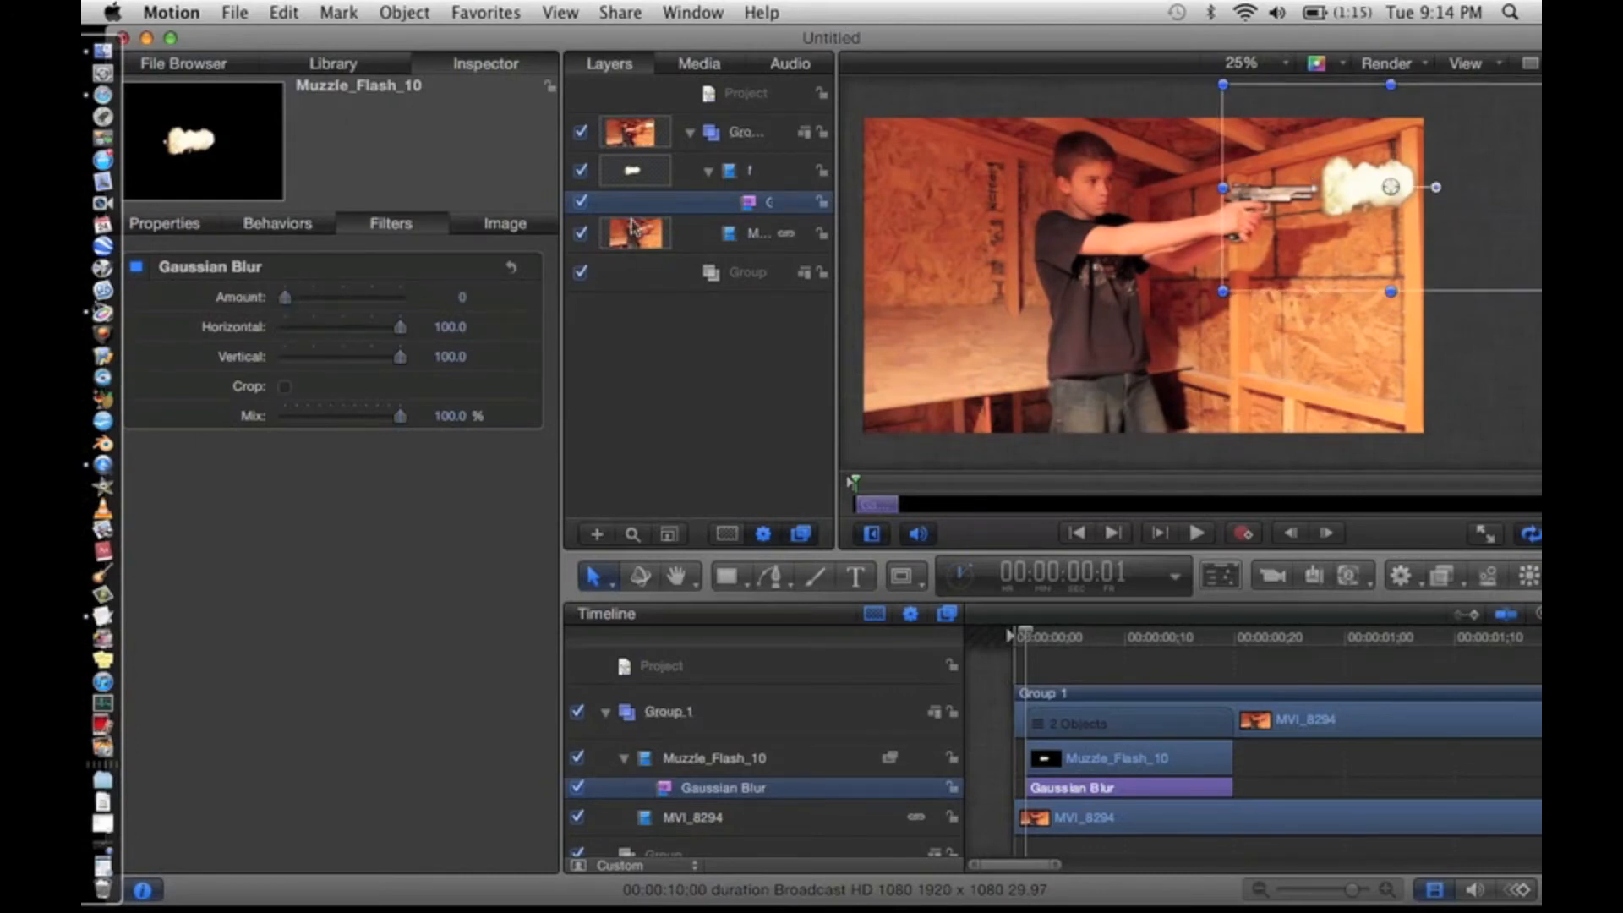
left_click(286, 300)
left_click_drag(286, 300, 296, 303)
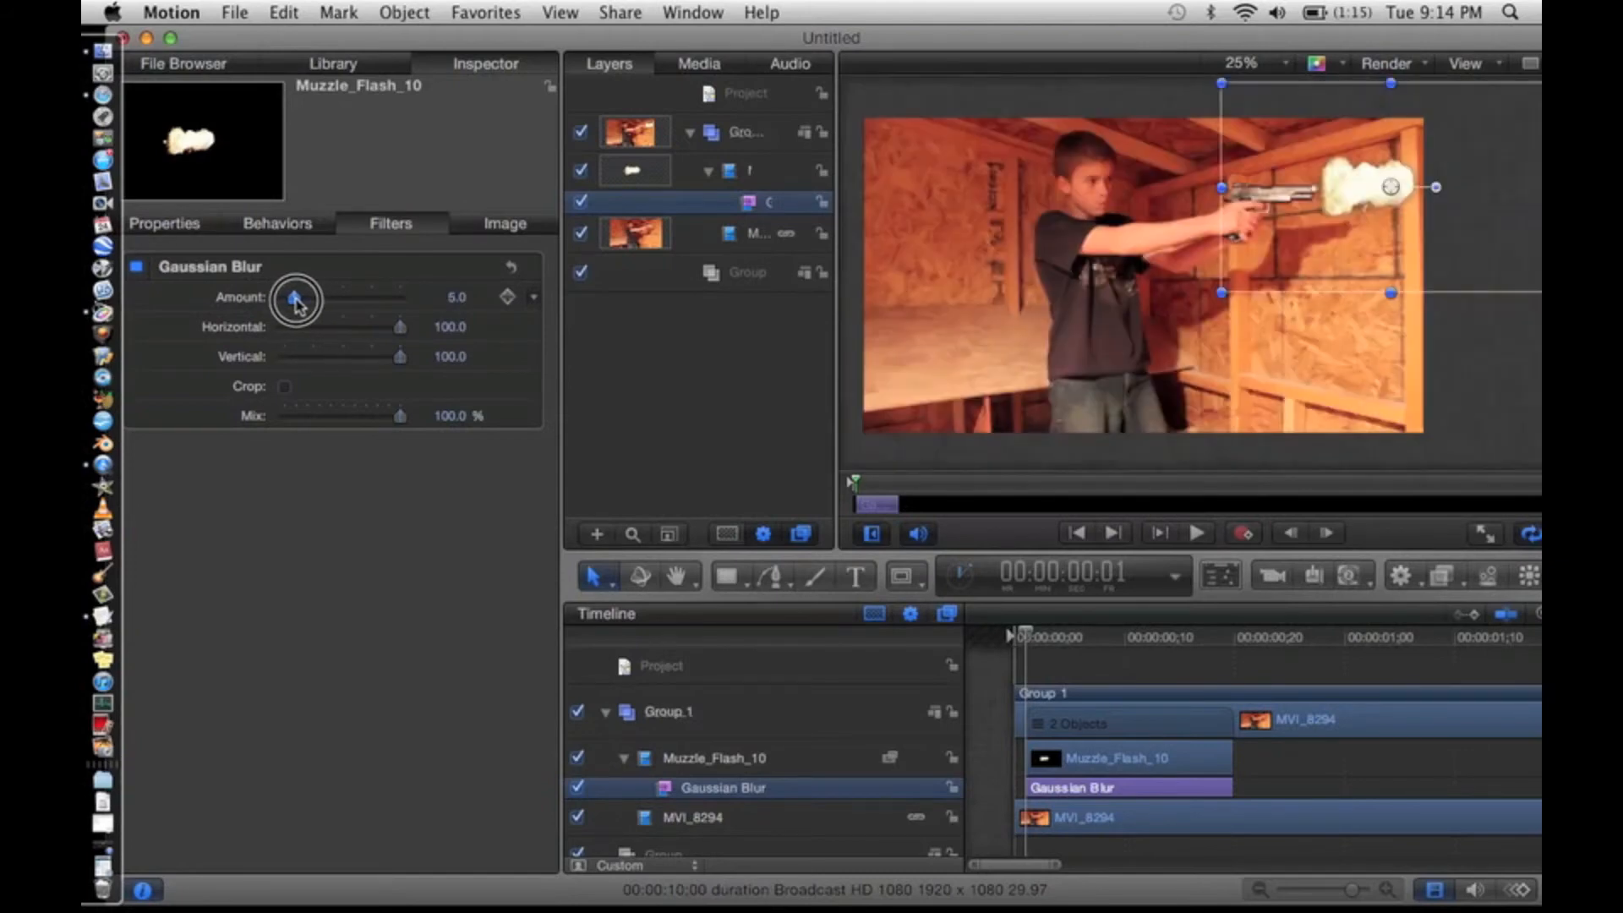
- Add a Gloom filter from the Glow category to the Muzzle_Flash_10 clip
left_click(1442, 575)
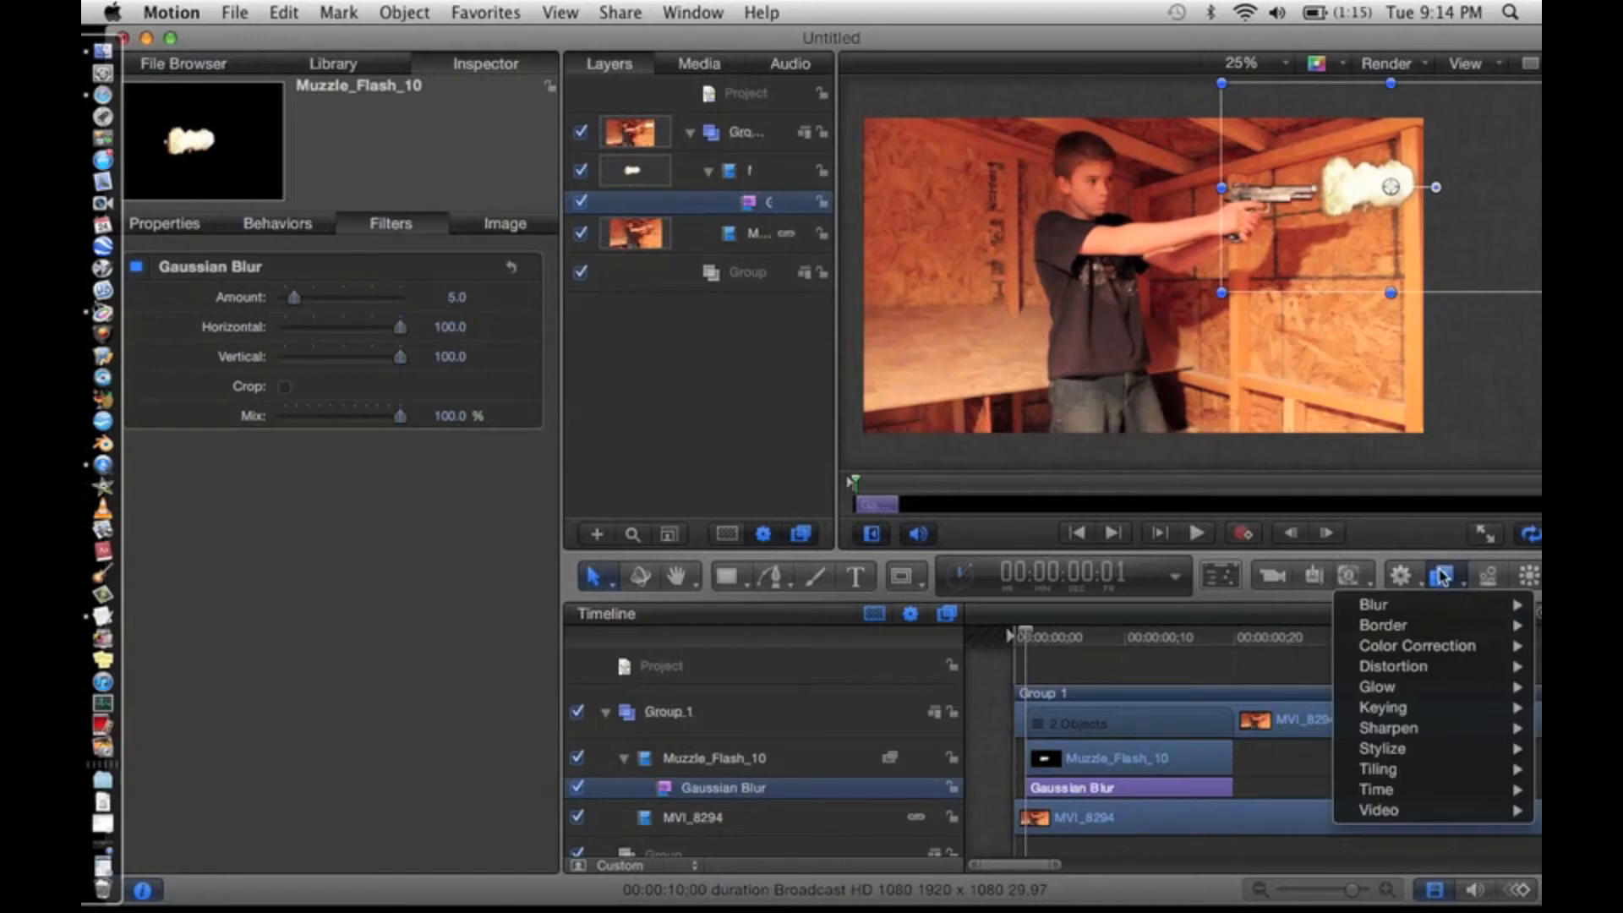
mouse_move(1441, 687)
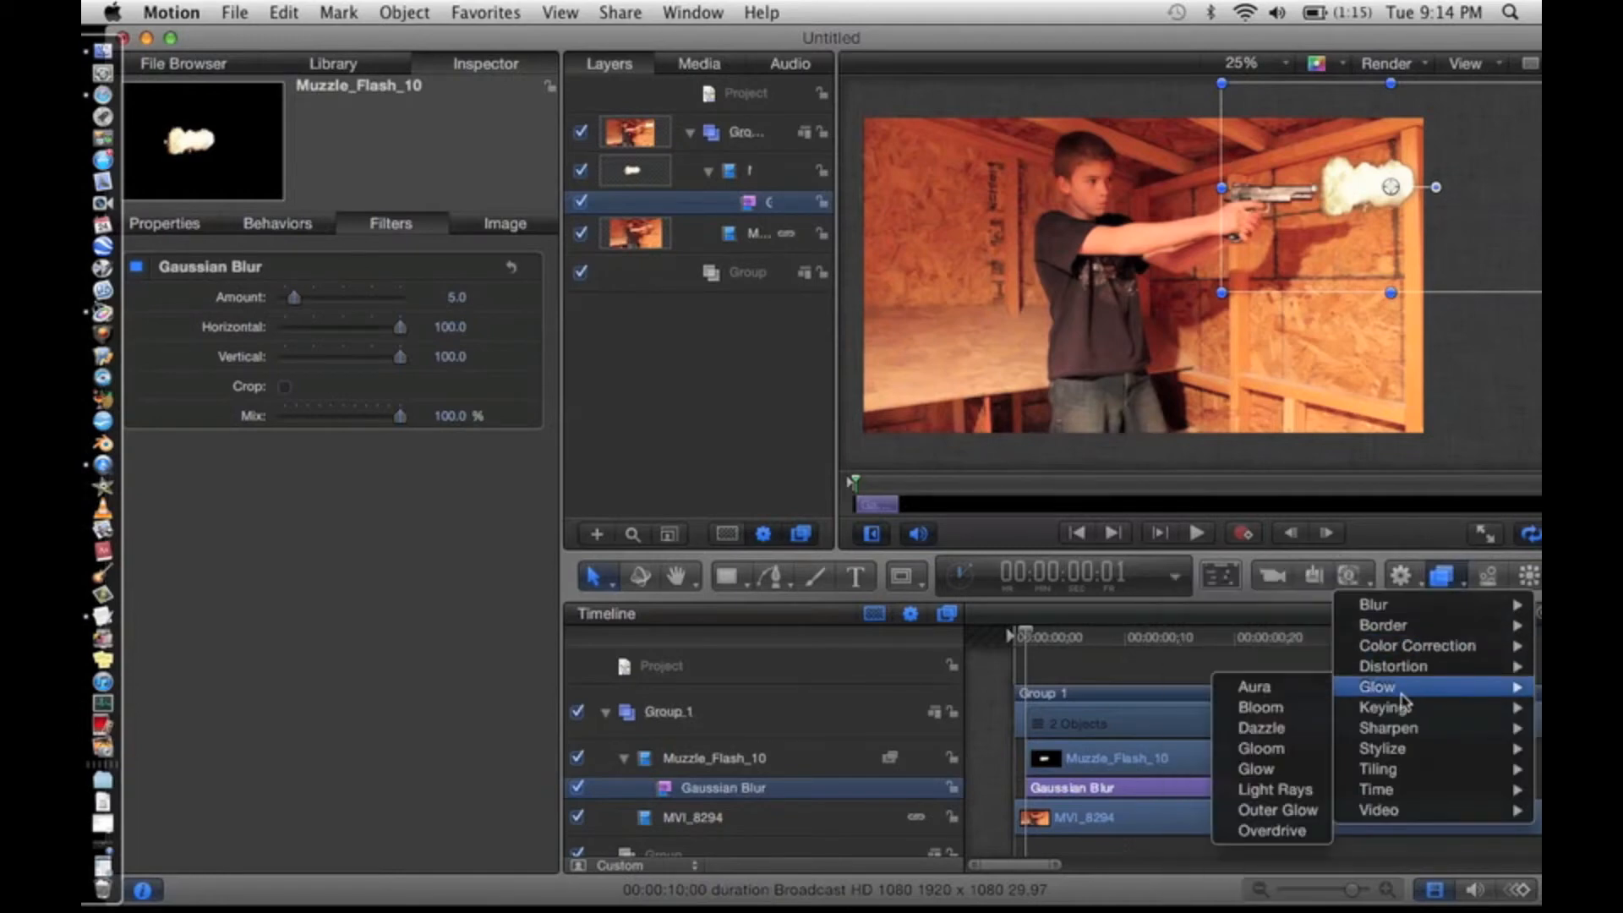
left_click(1273, 749)
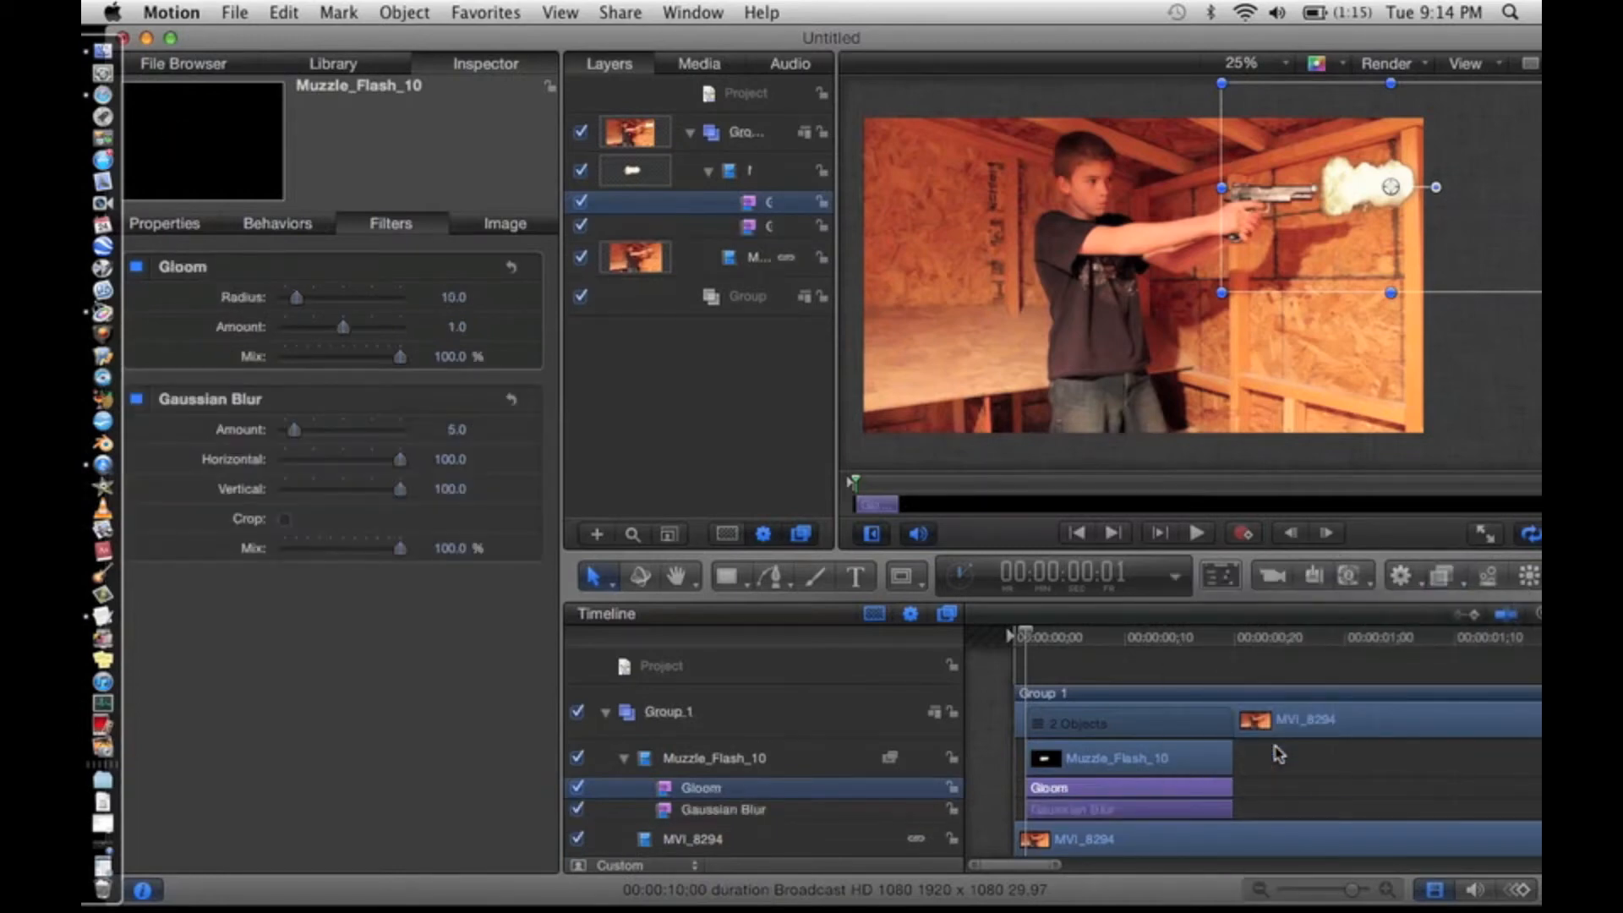
- Replace the Gloom filter on the Muzzle_Flash_10 clip with a Glow filter from the Glow category, deleting Gloom
left_click(135, 267)
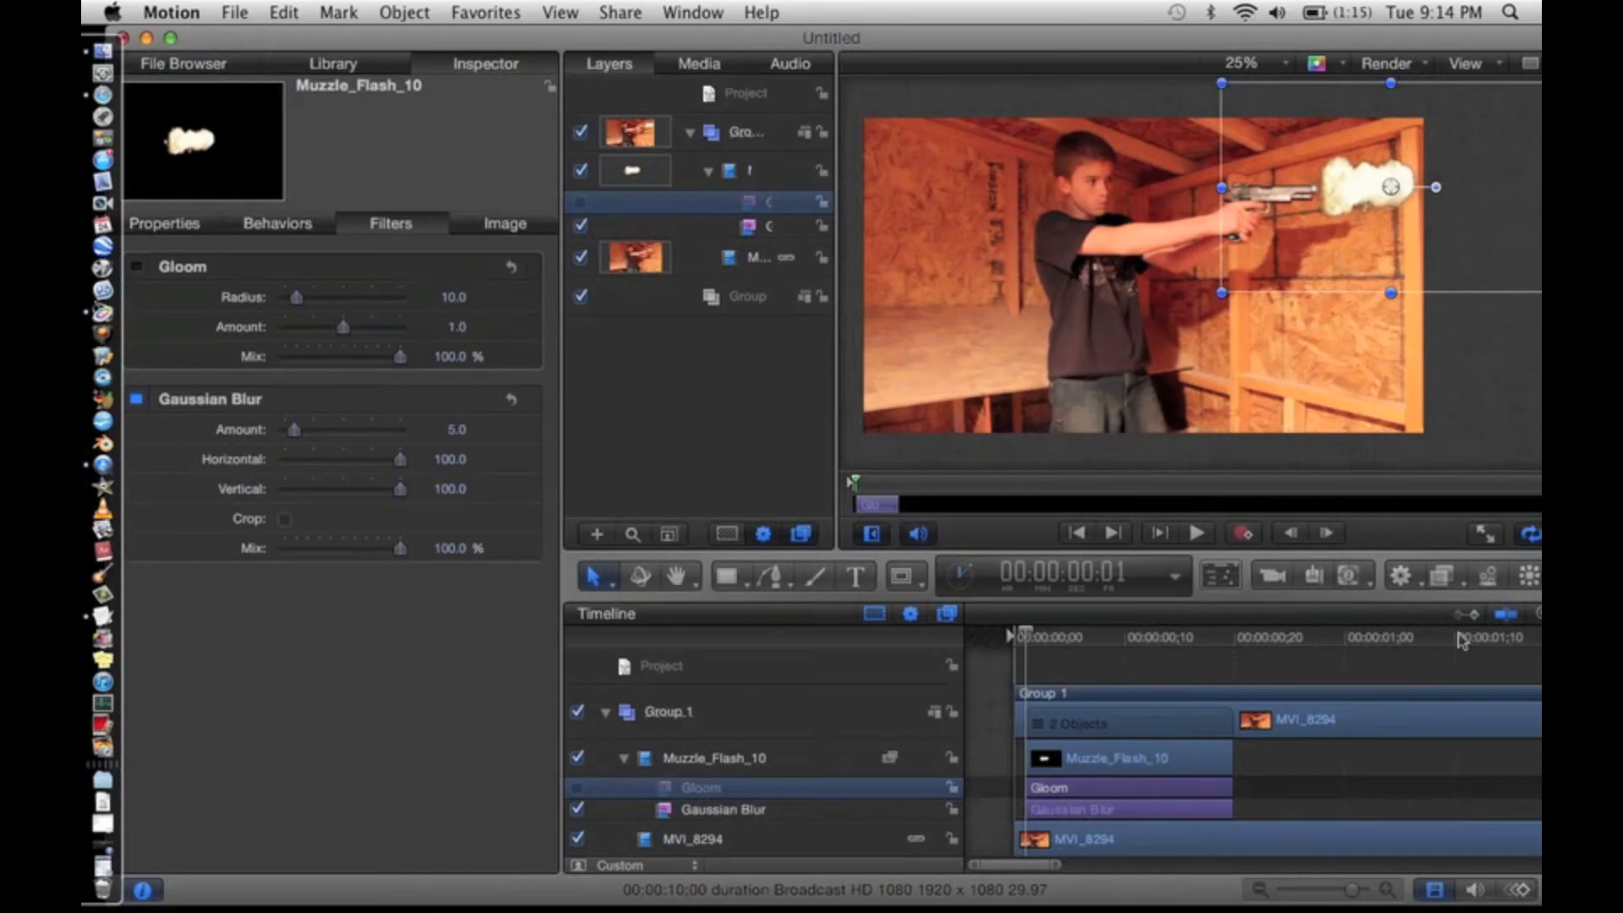
left_click(1448, 579)
mouse_move(1403, 689)
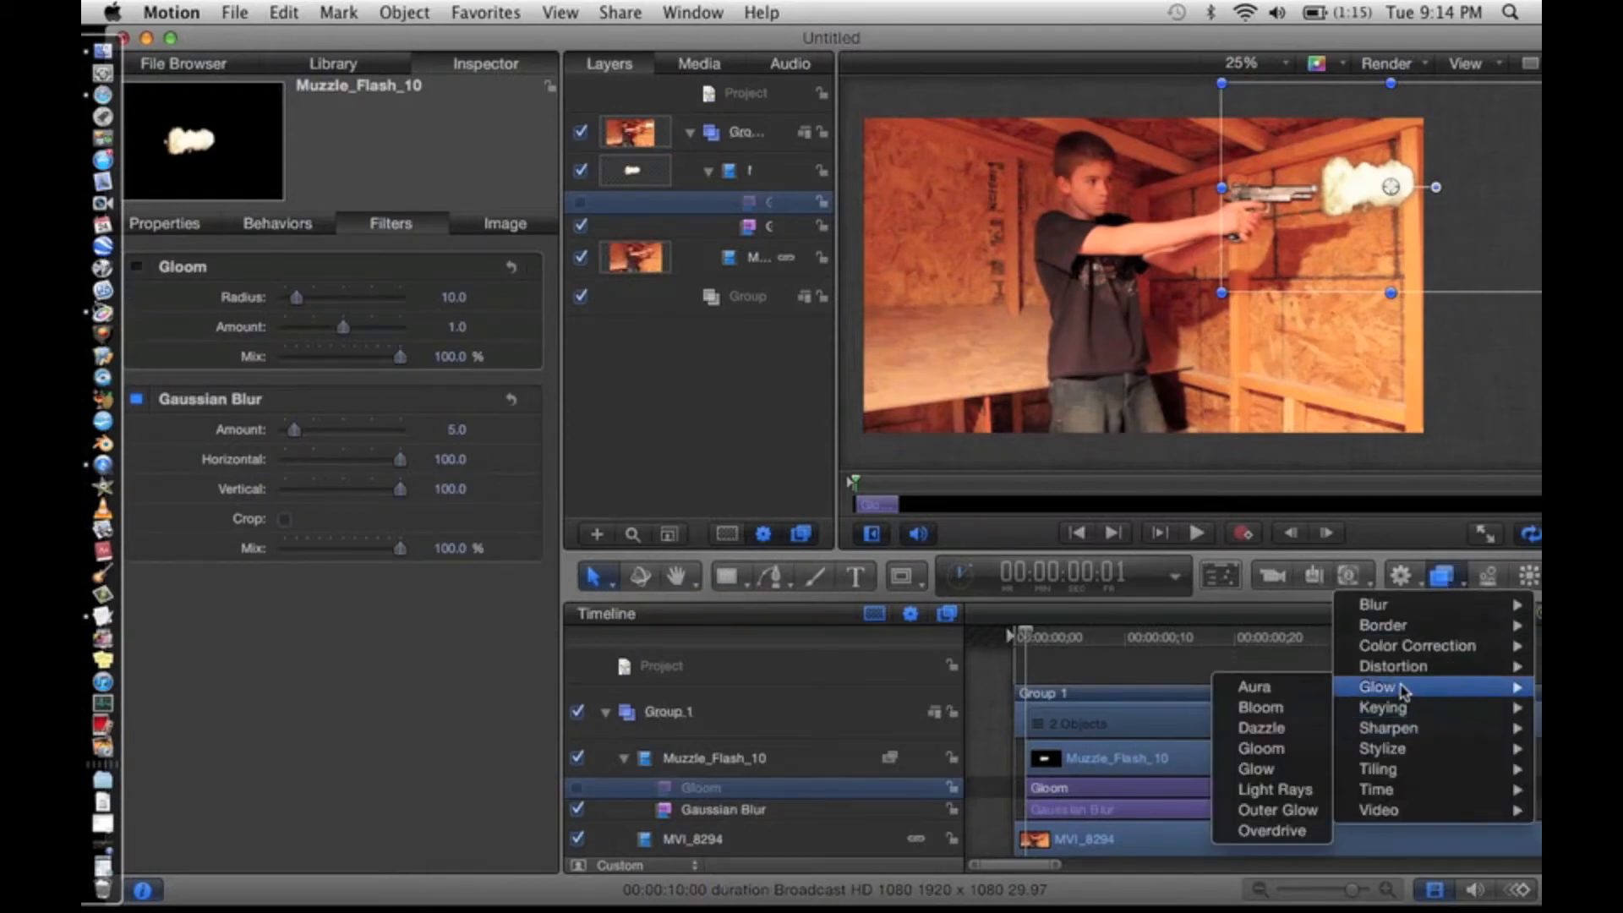
left_click(1263, 769)
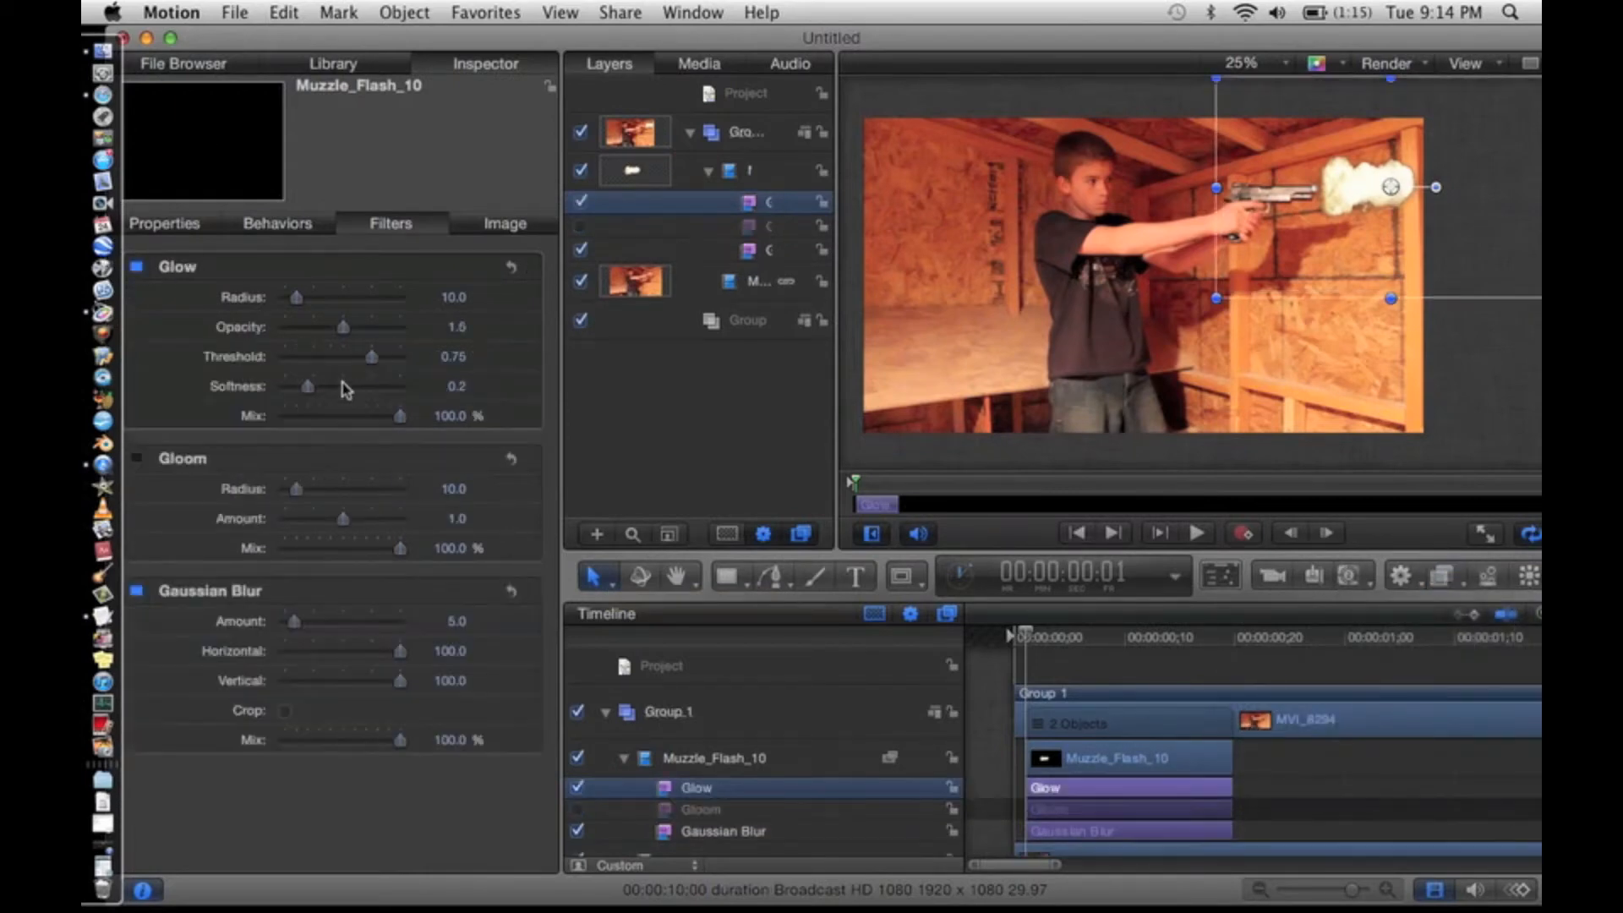
left_click(771, 227)
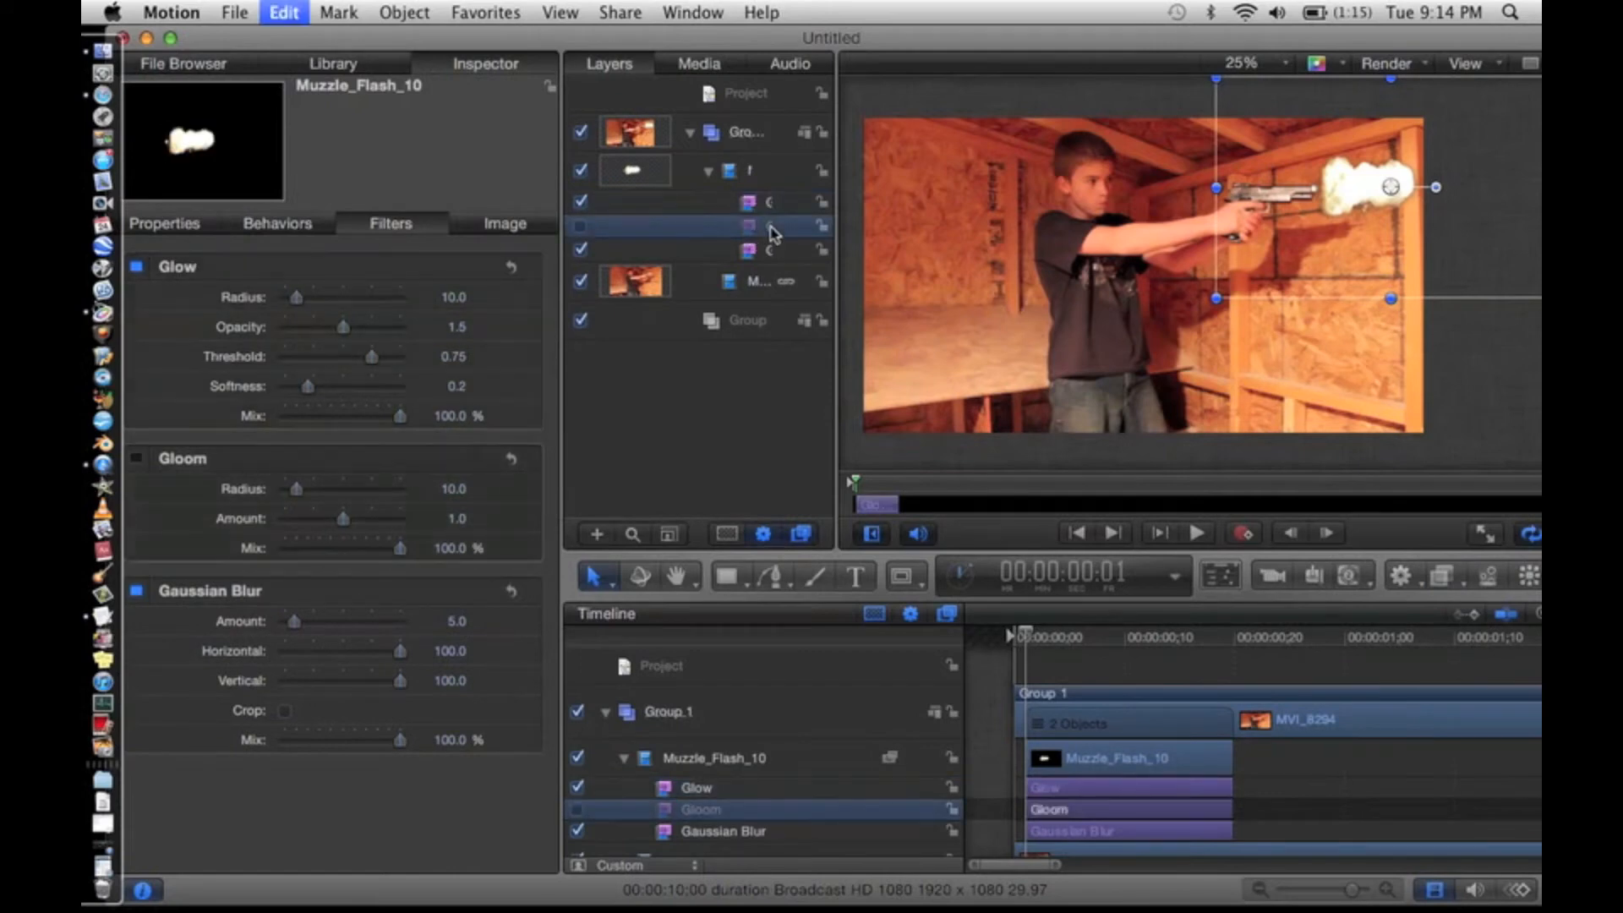
key("Delete")
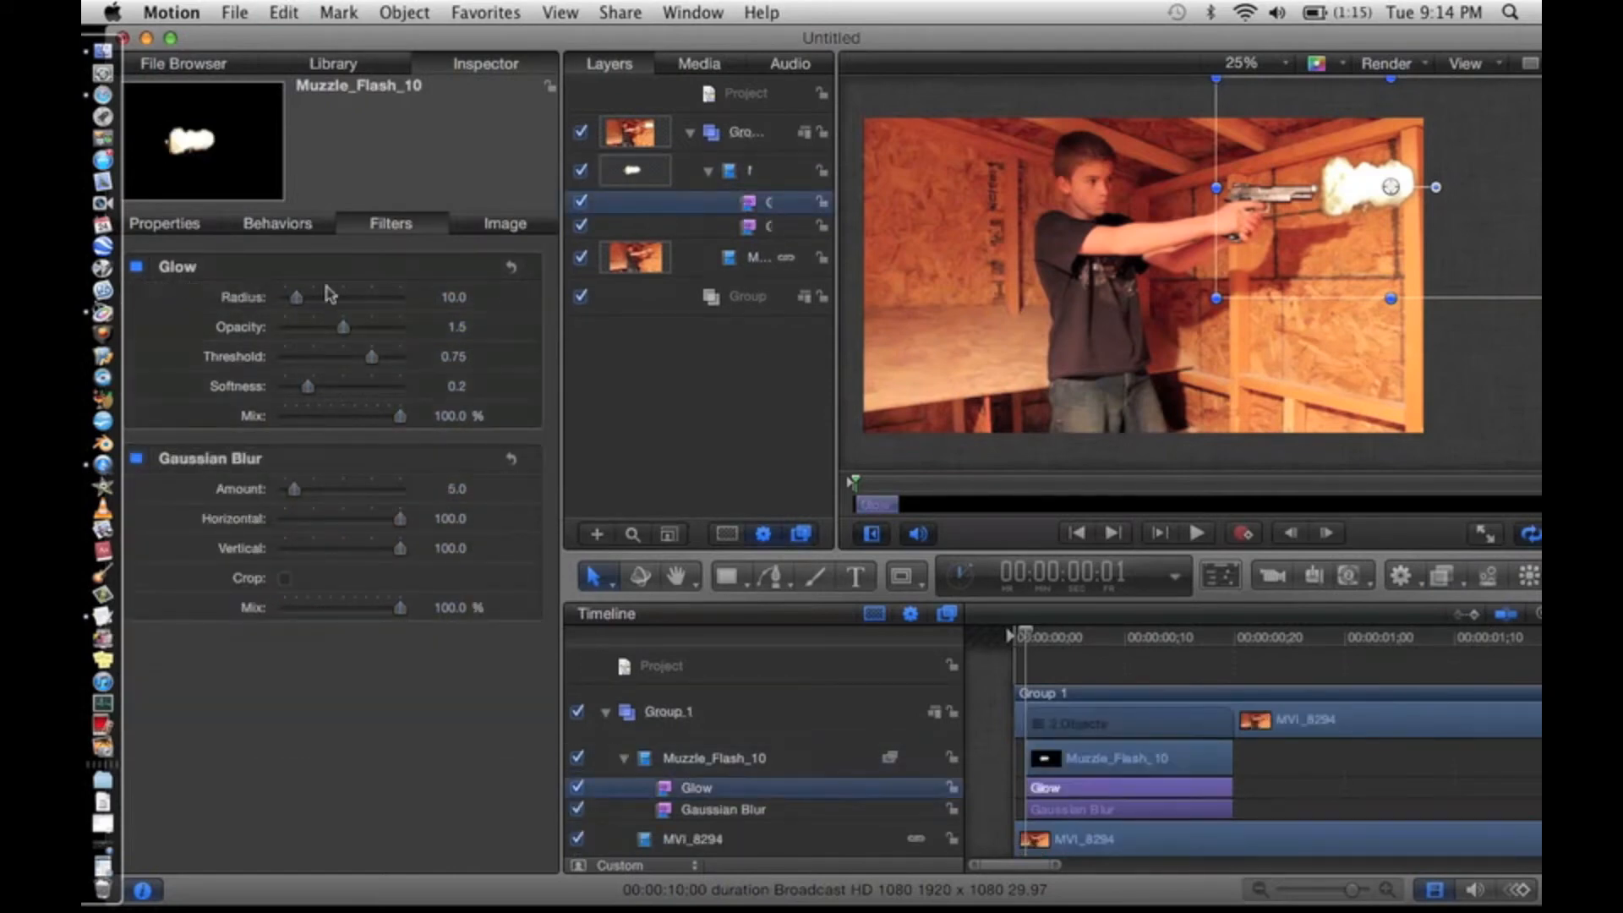
- Set the Glow filter's radius on the Muzzle_Flash_10 clip to 20 and collapse the clip's filters in the layer list
mouse_move(296, 297)
left_mouse_down()
mouse_move(351, 304)
mouse_move(271, 306)
mouse_move(308, 303)
left_mouse_up()
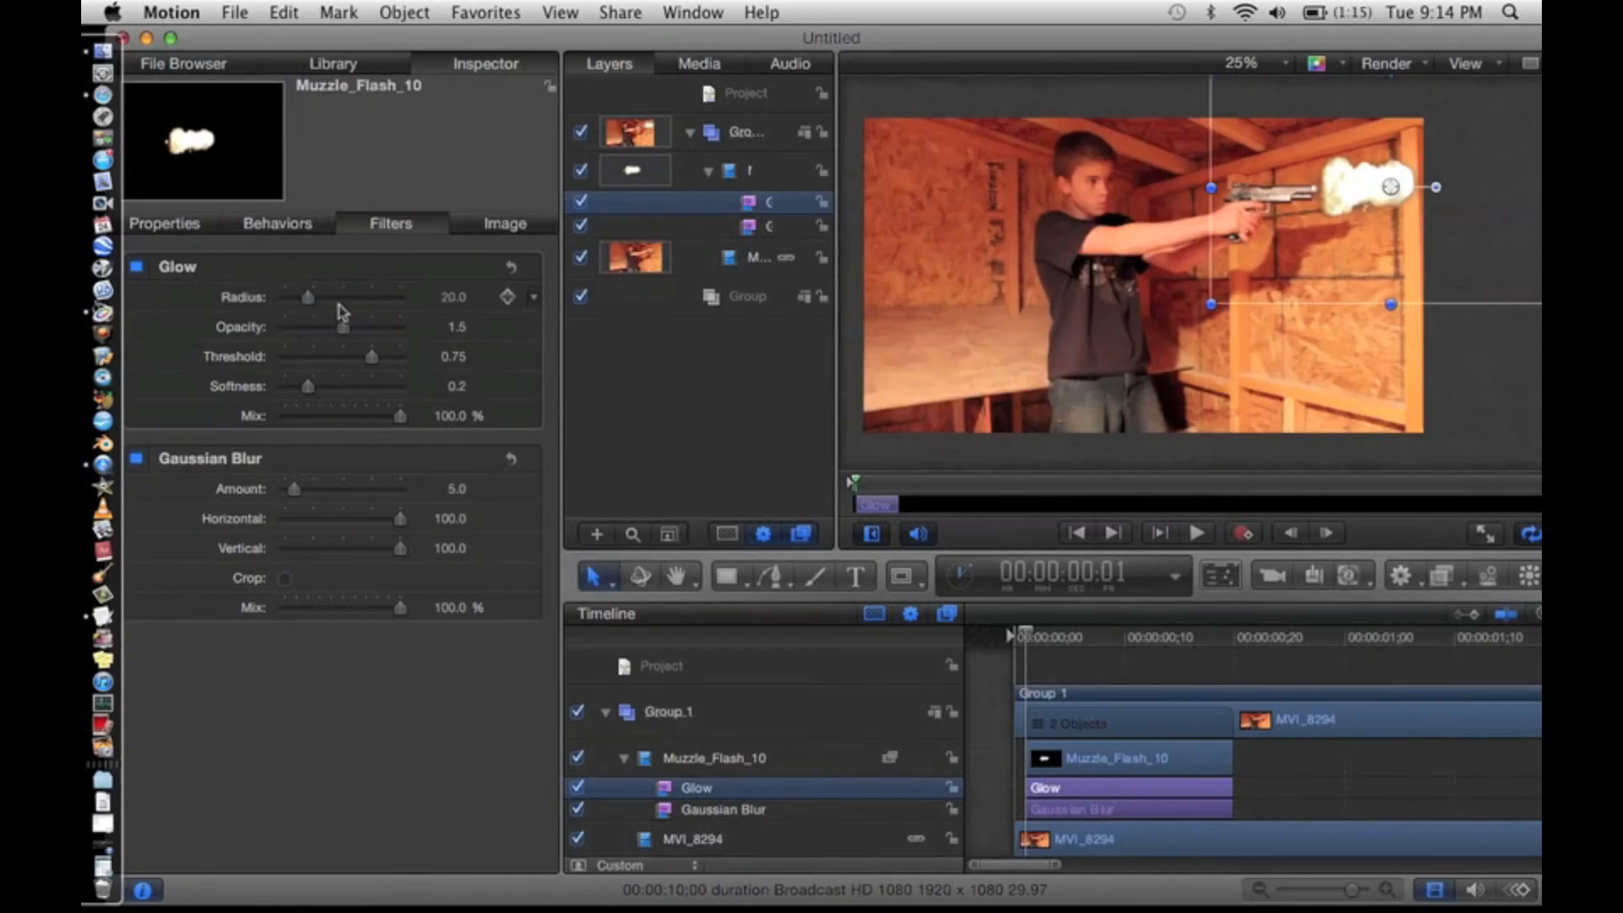
left_click(727, 448)
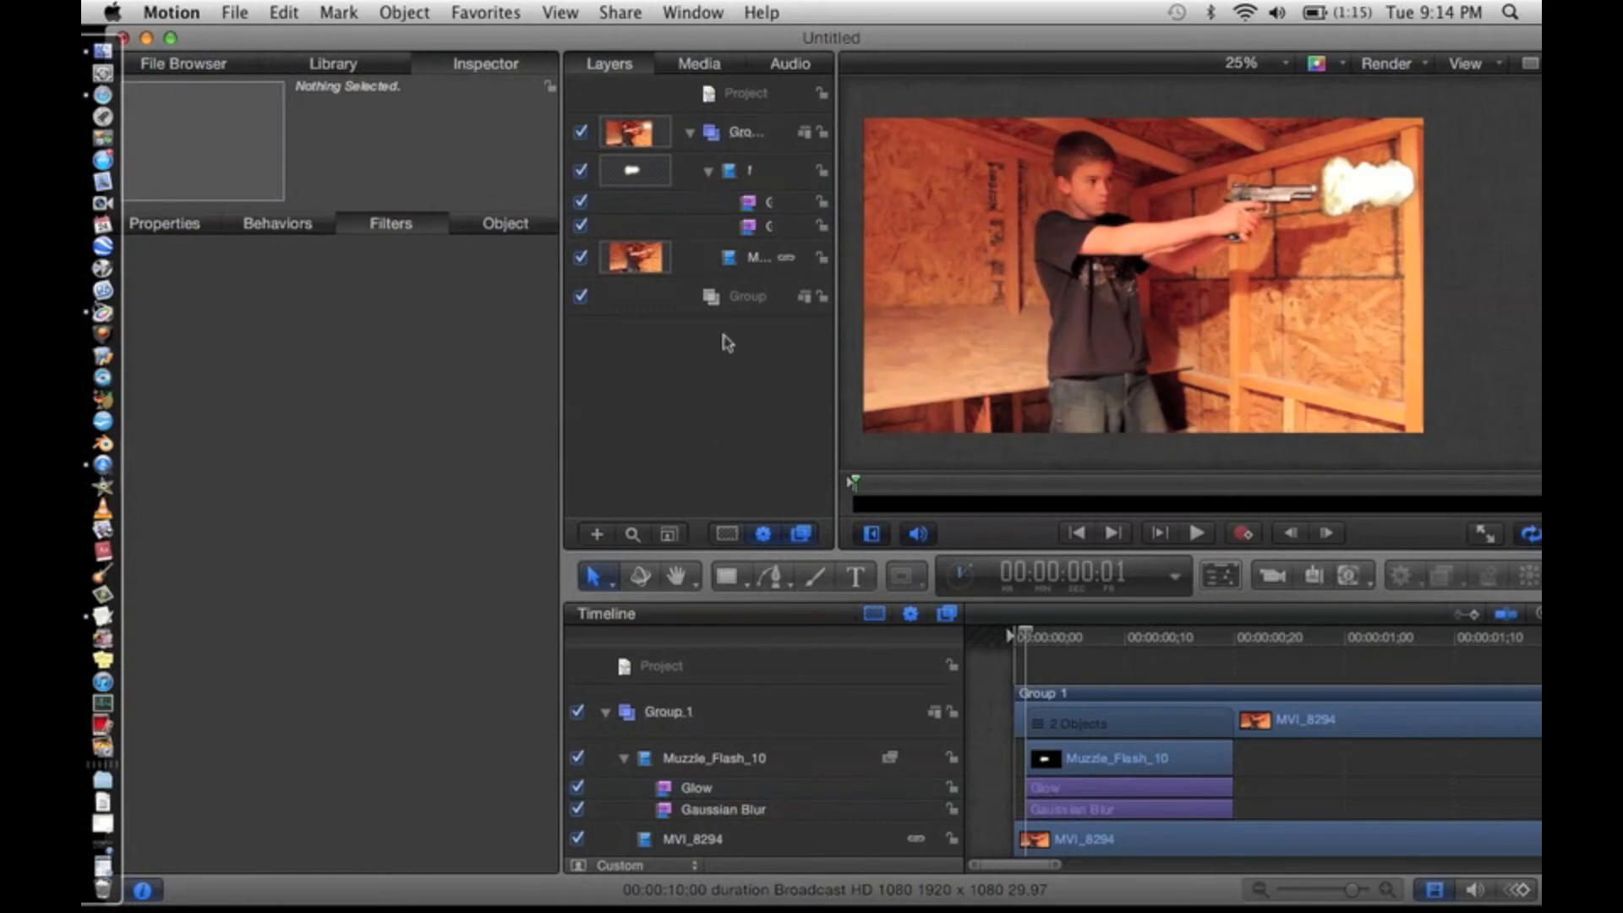
left_click(707, 174)
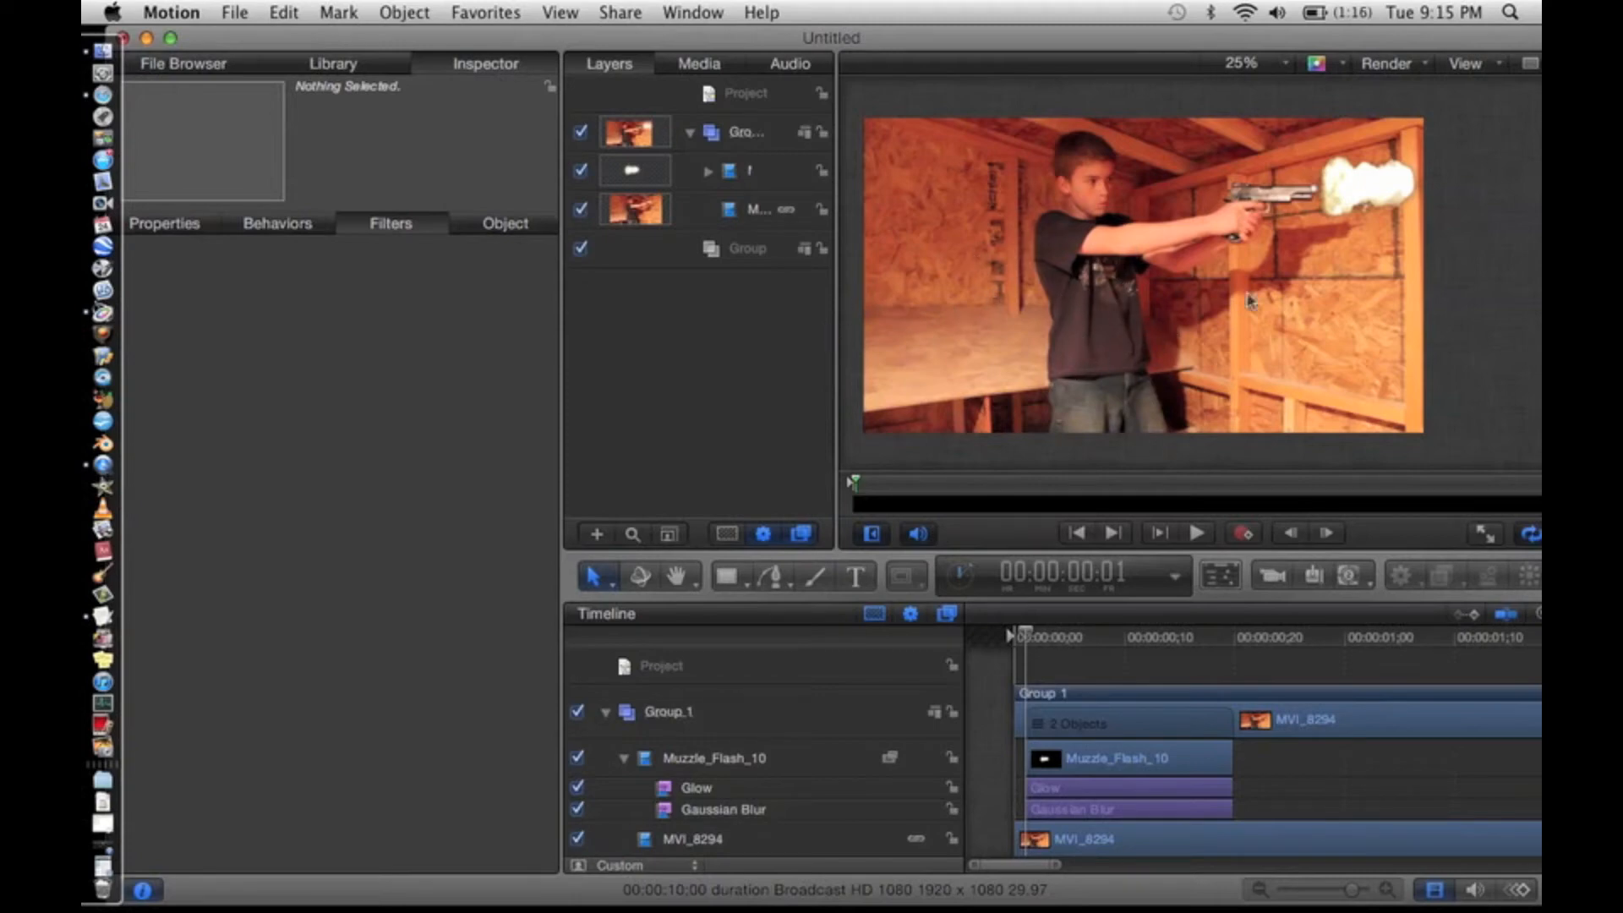
- Duplicate the MVI_8294 footage layer
left_click(737, 217)
right_click(738, 213)
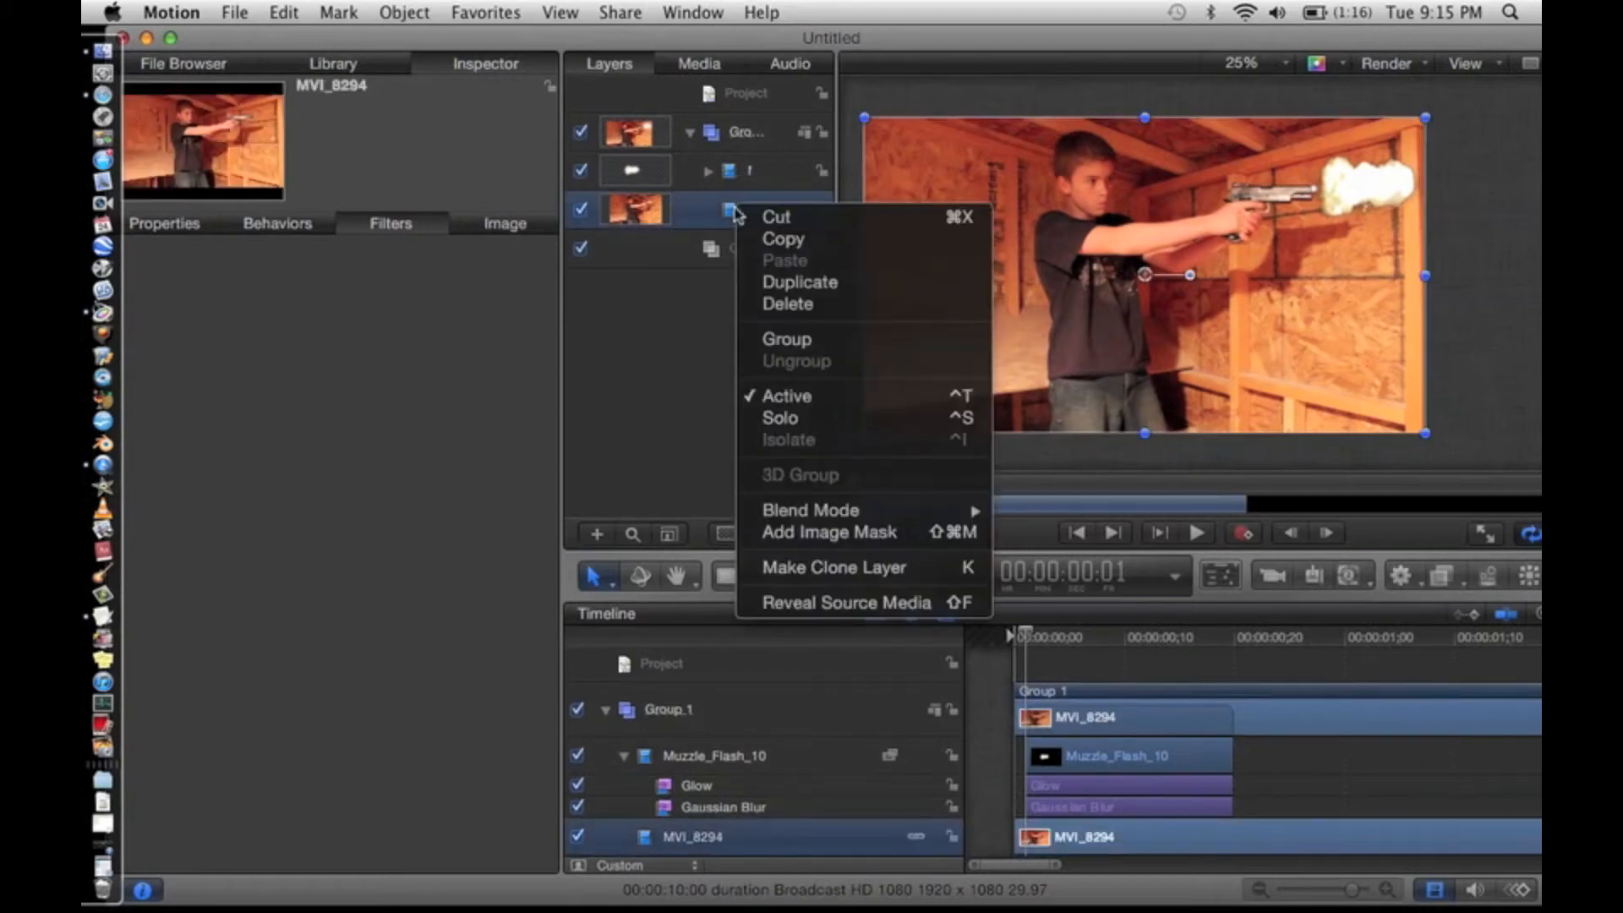
left_click(793, 282)
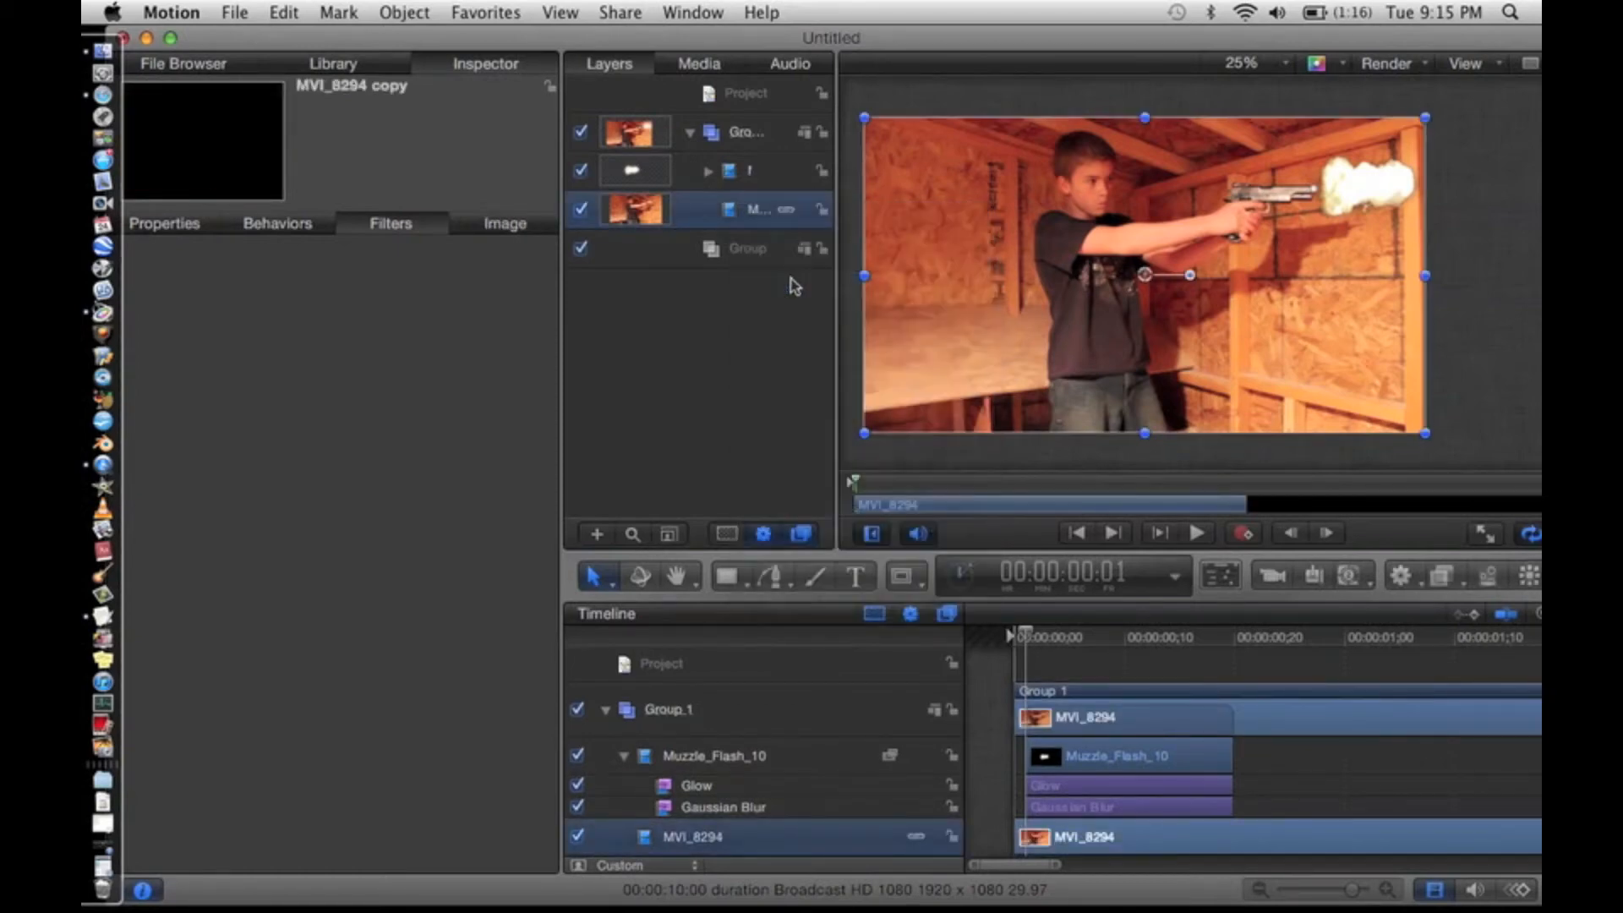
- Add a Brightness filter from Color Correction to the original MVI_8294 layer beneath the copy and set its brightness to 1.99
left_click(750, 254)
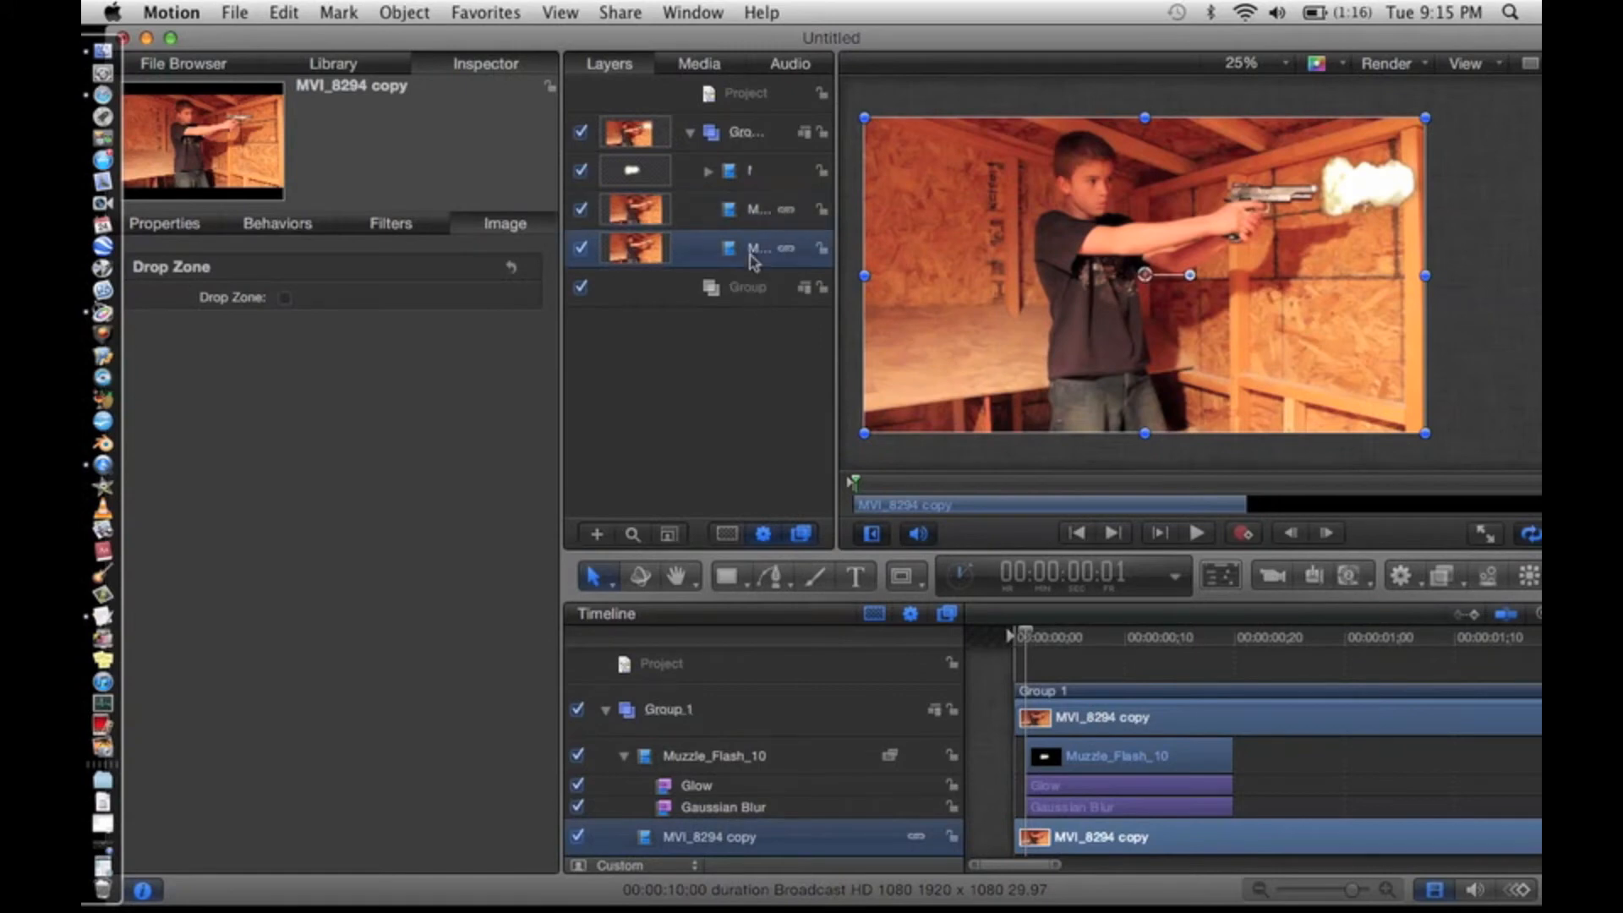
left_click(1442, 576)
mouse_move(1437, 645)
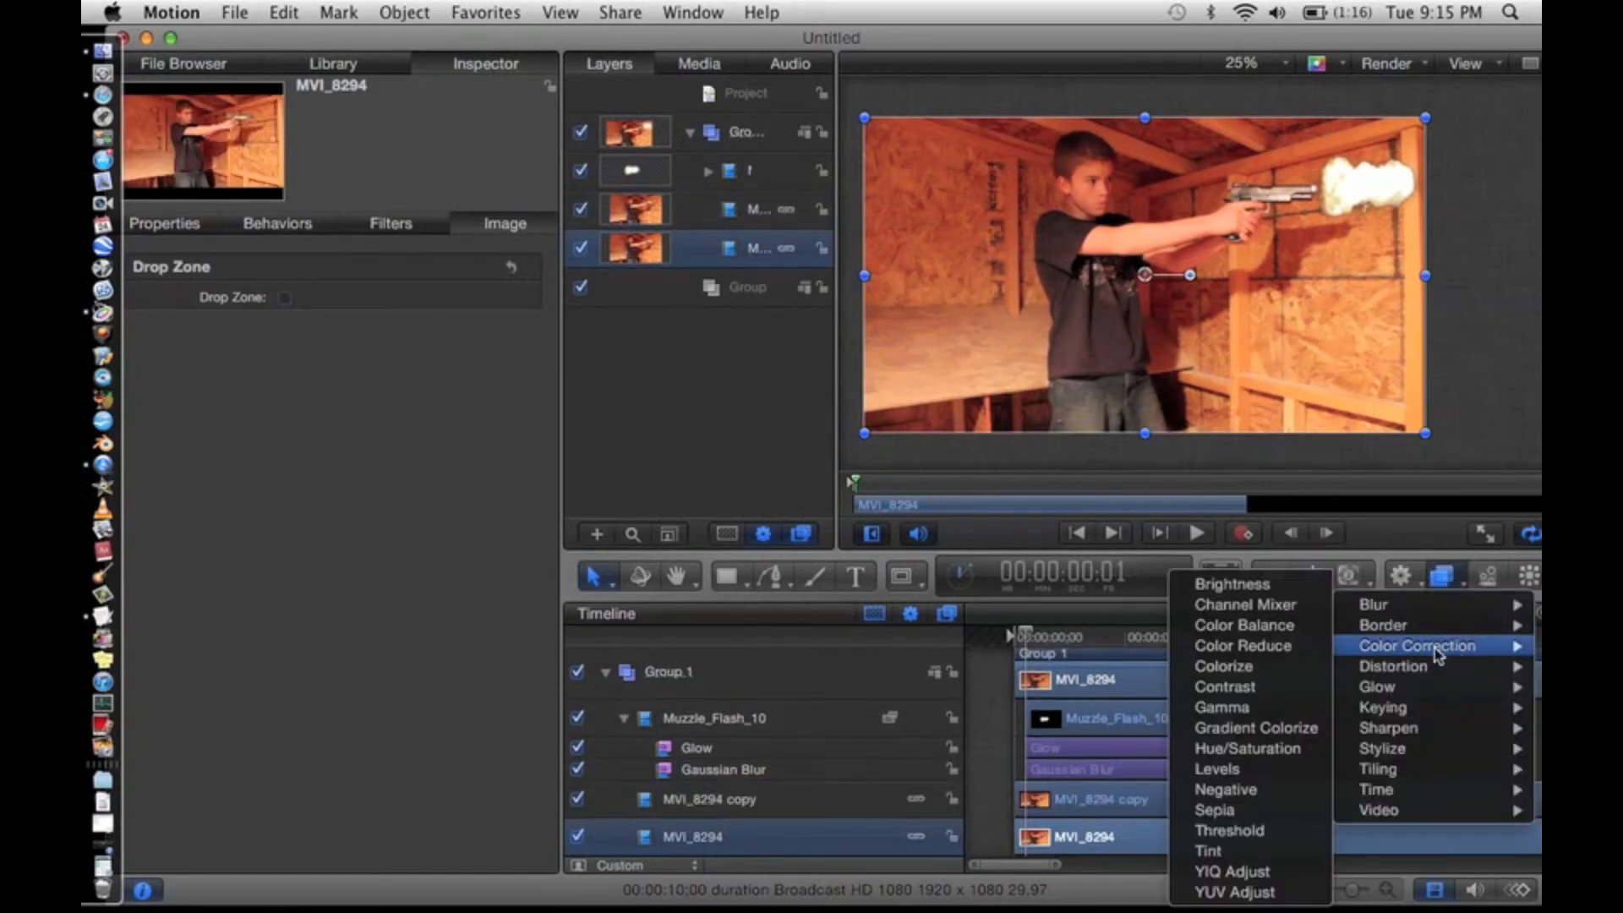
left_click(1232, 583)
mouse_move(308, 298)
left_mouse_down()
mouse_move(362, 299)
mouse_move(330, 297)
left_mouse_up()
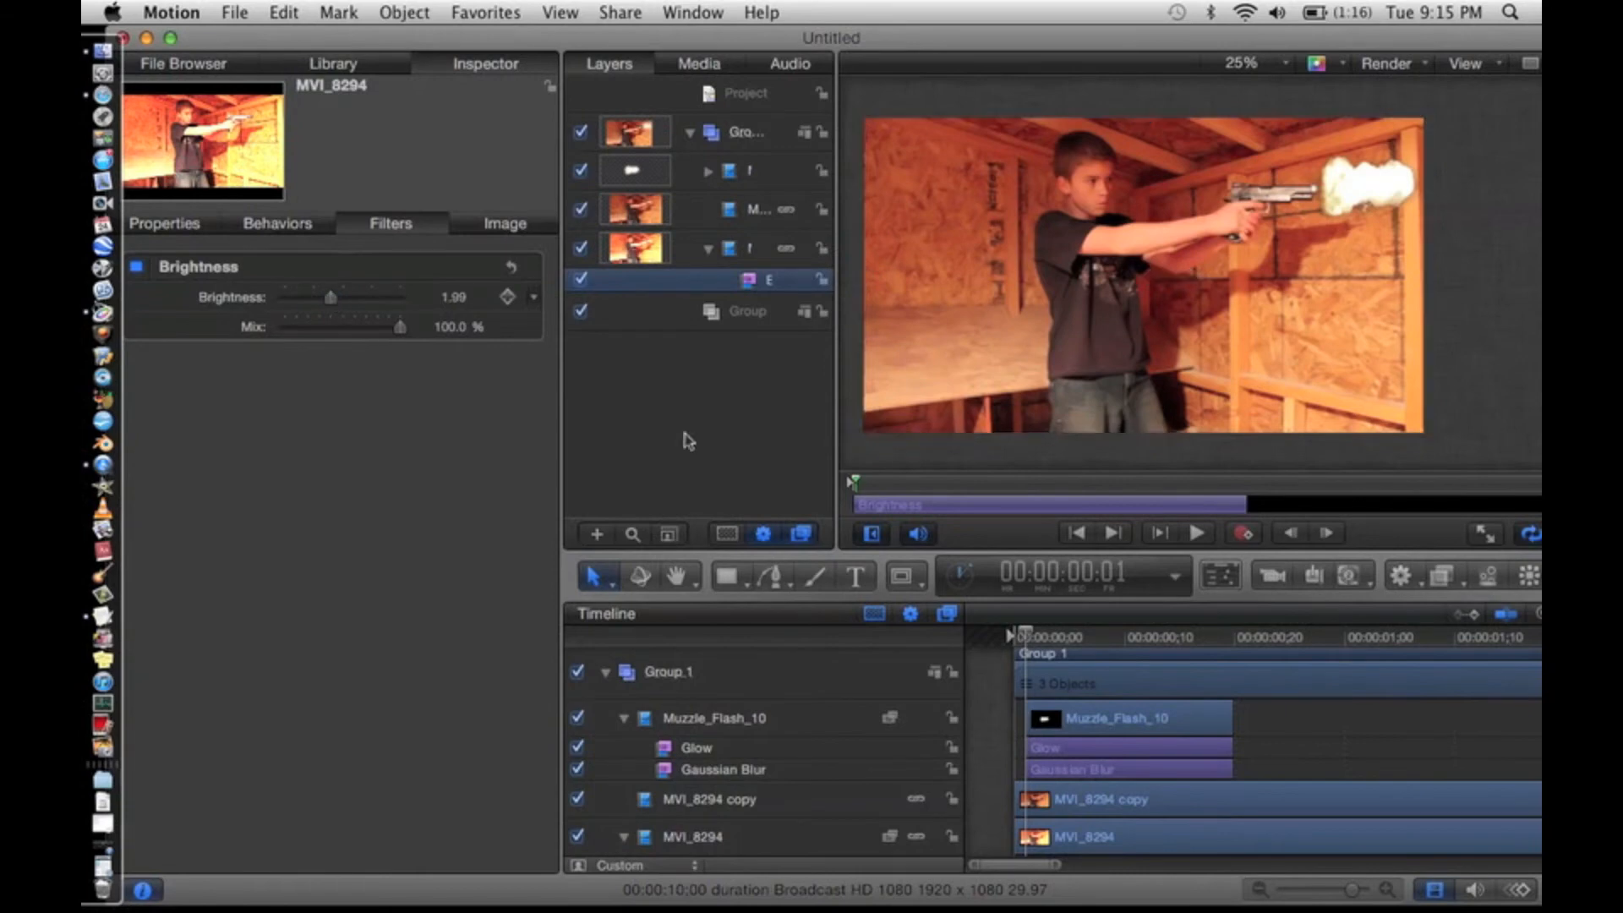
left_click(754, 452)
left_click(710, 248)
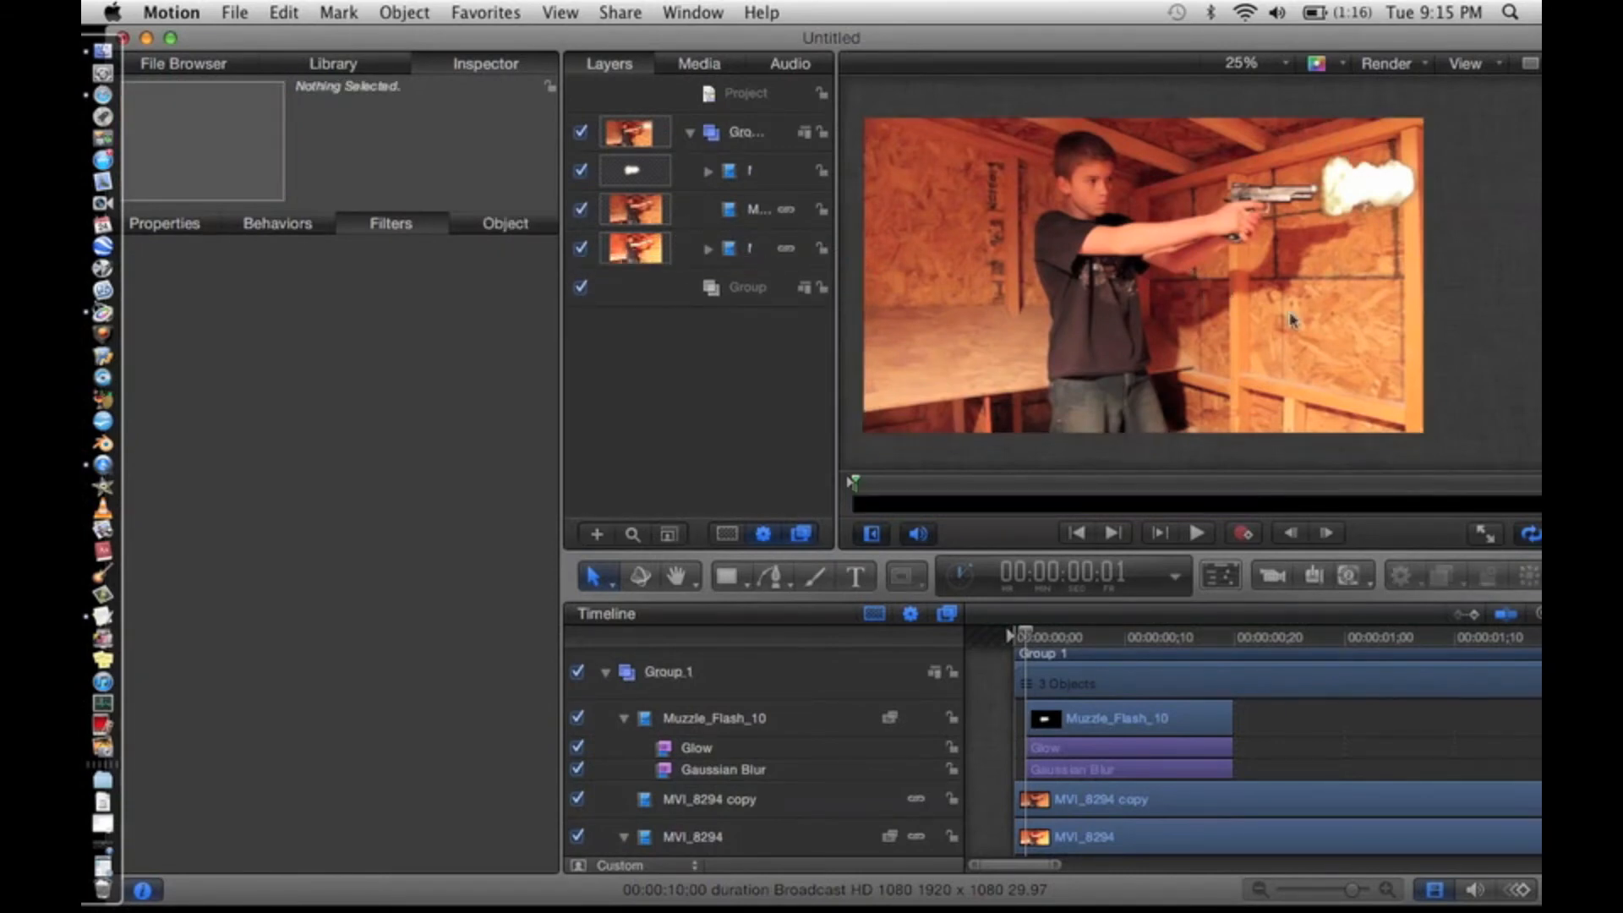
- Draw a closed ten-point Bezier mask on MVI_8294 copy around the muzzle flash and the wall area surrounding it
left_click(758, 218)
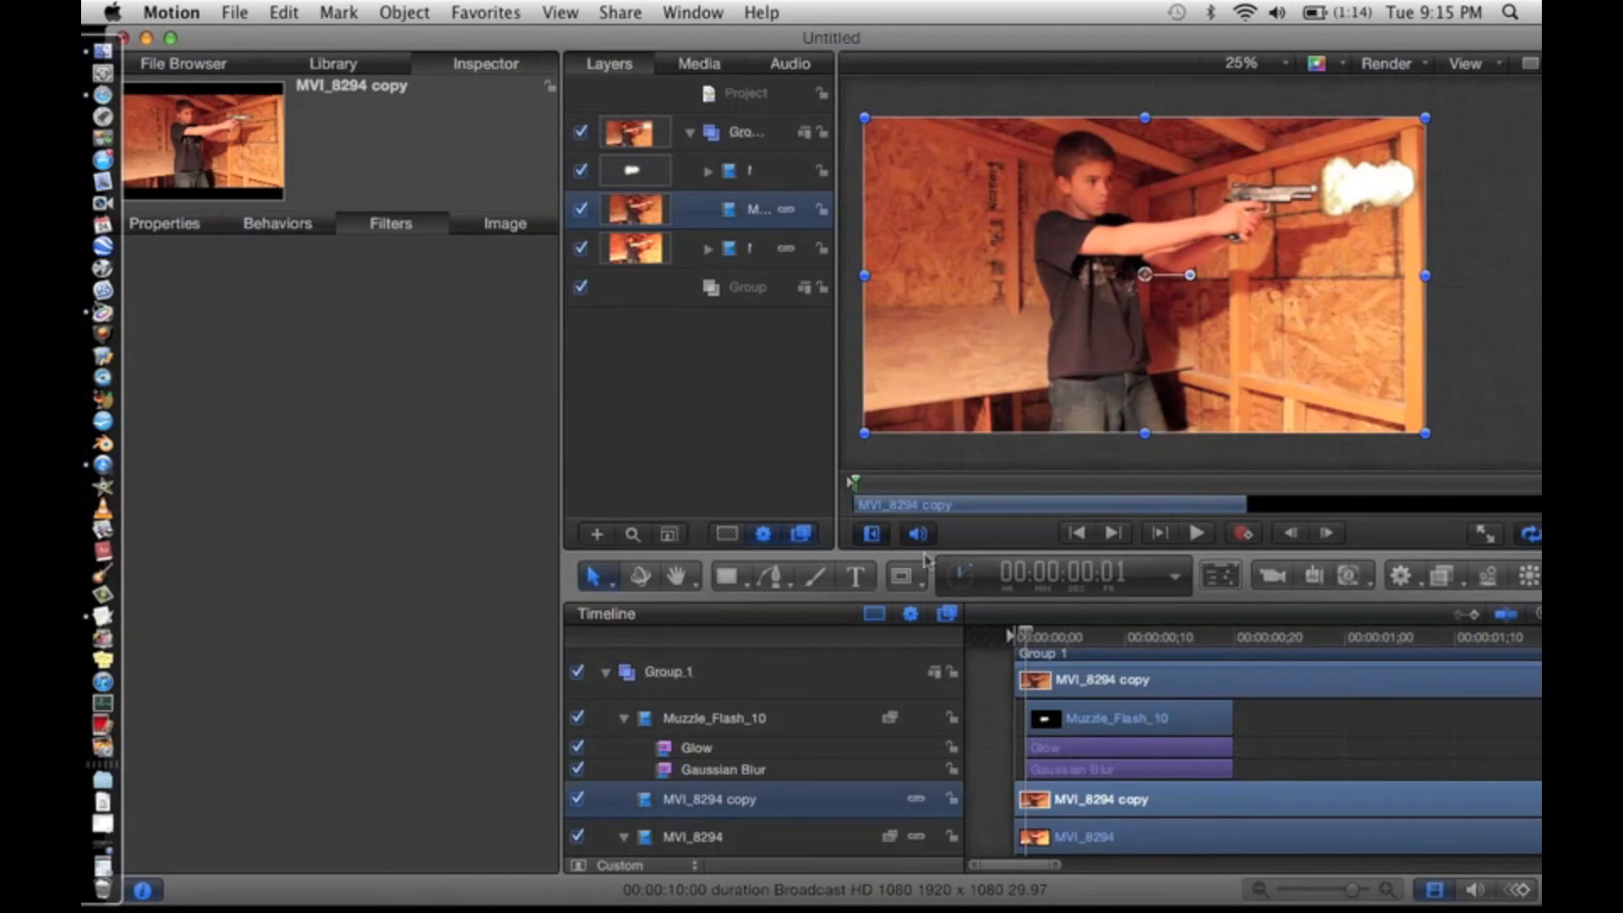
left_click_drag(902, 576, 972, 731)
left_click_drag(902, 576, 902, 577)
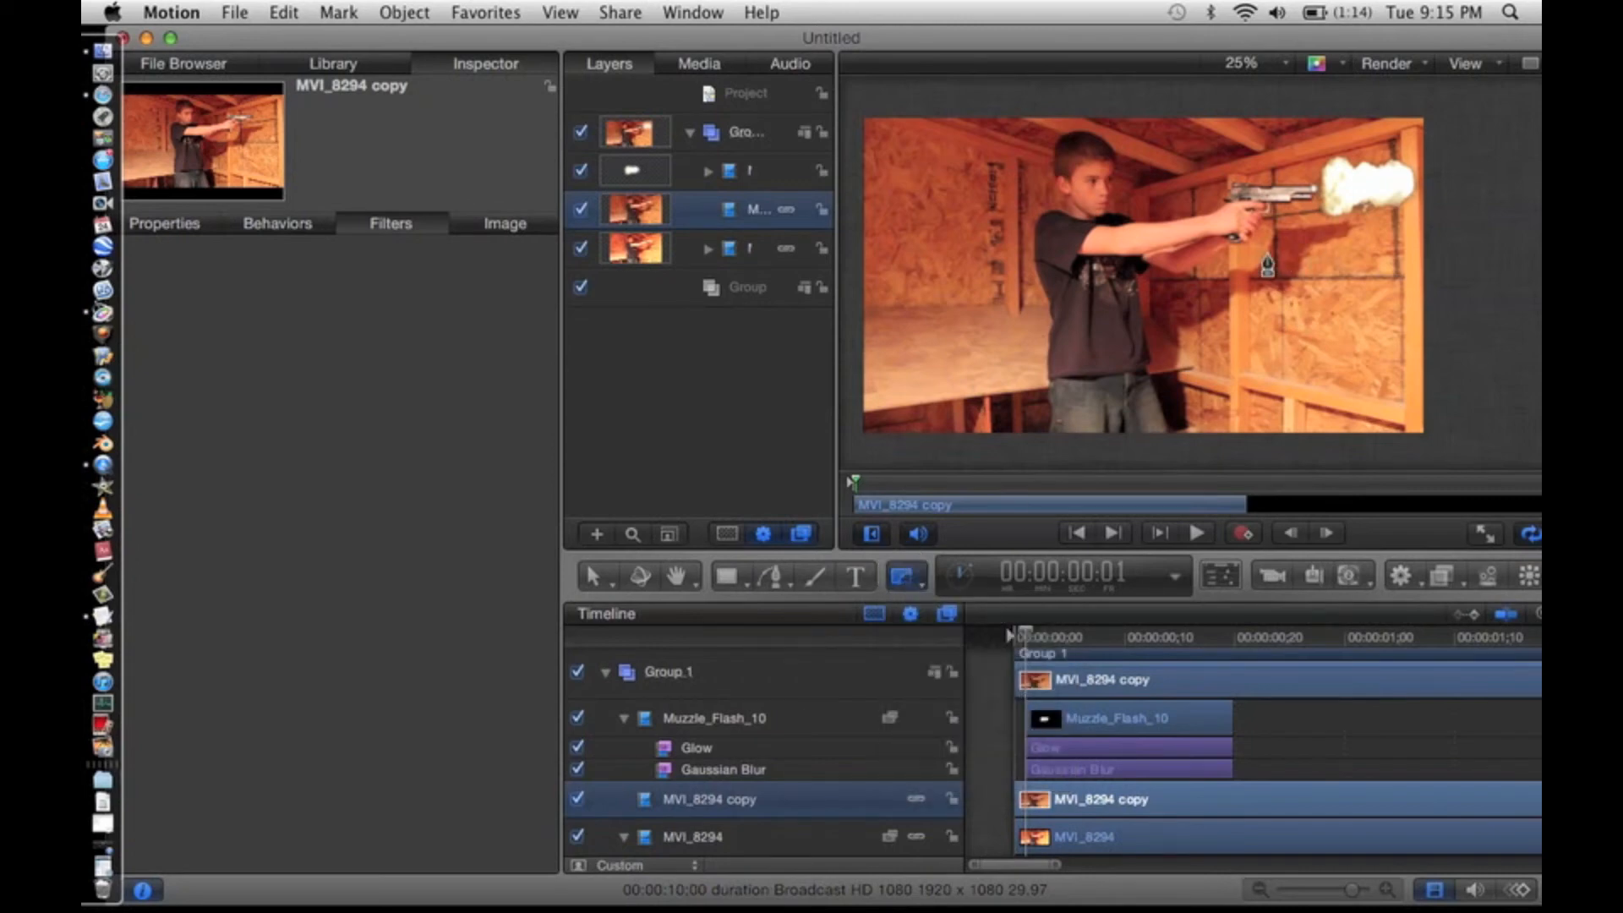
left_click(1266, 238)
left_click(1291, 310)
left_click(1369, 340)
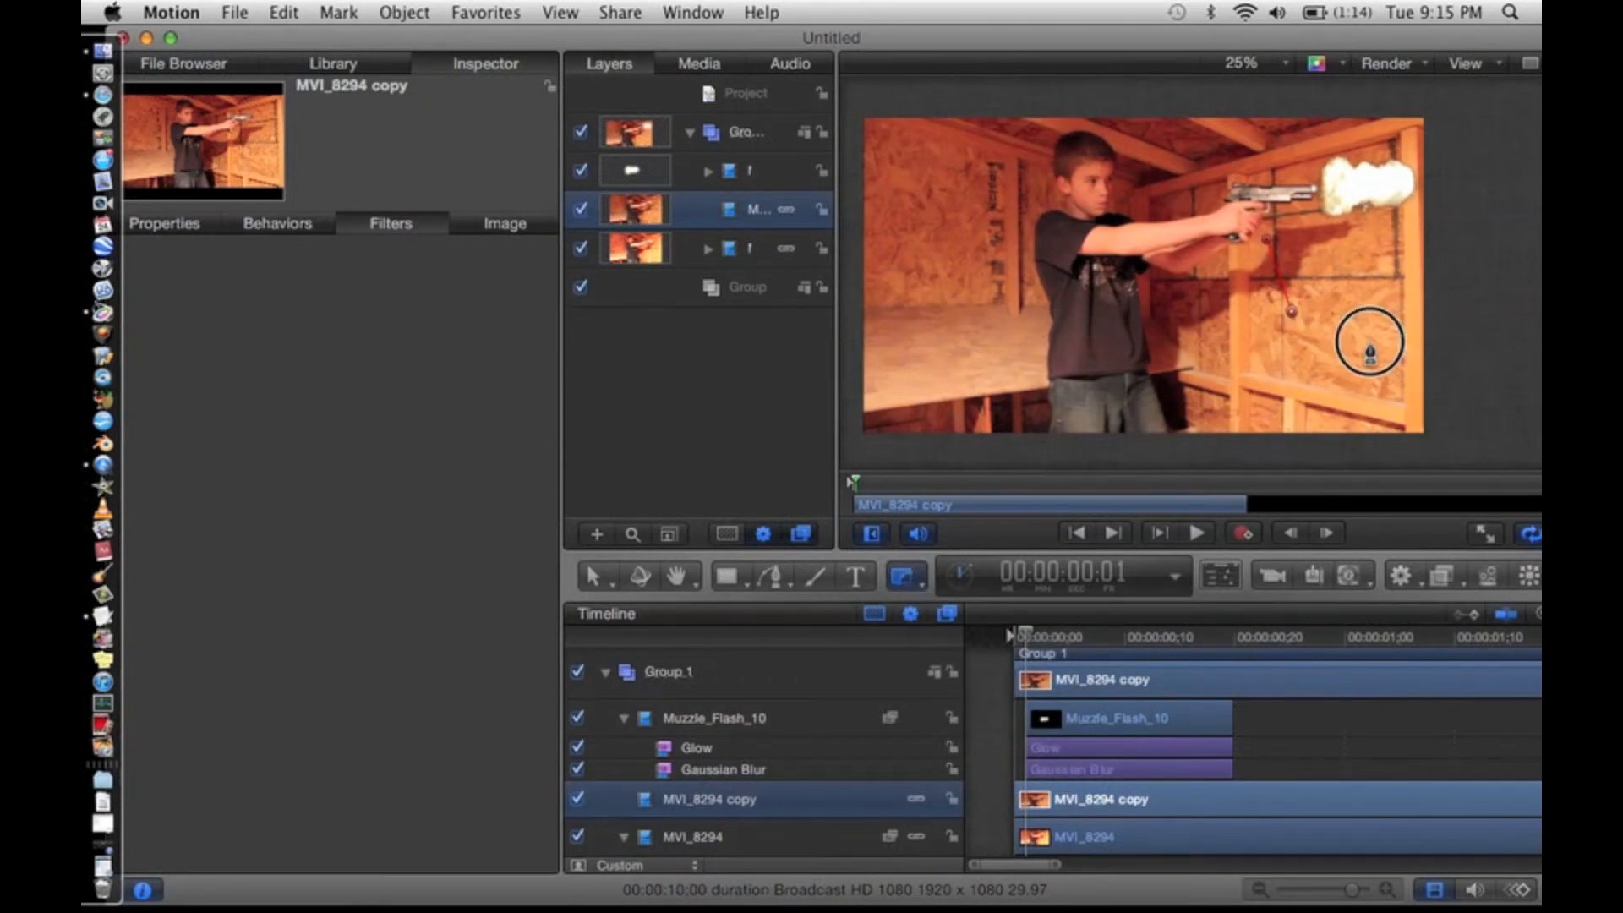
left_click(1480, 312)
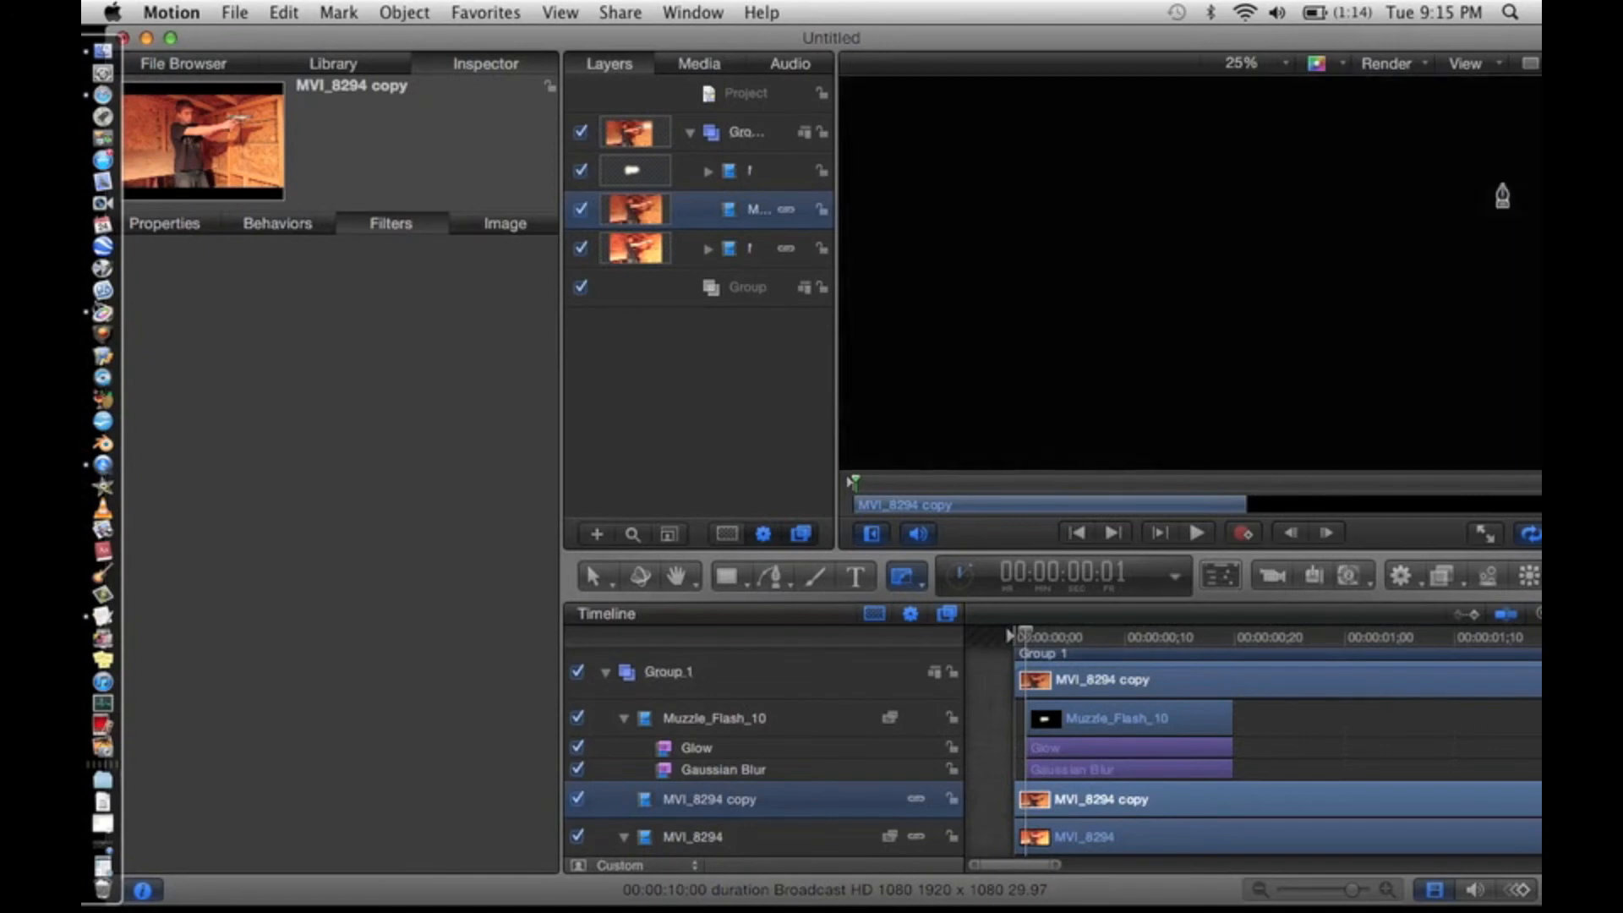
left_click(1502, 196)
left_click(1482, 119)
left_click(1390, 100)
left_click(1296, 100)
left_click(1256, 147)
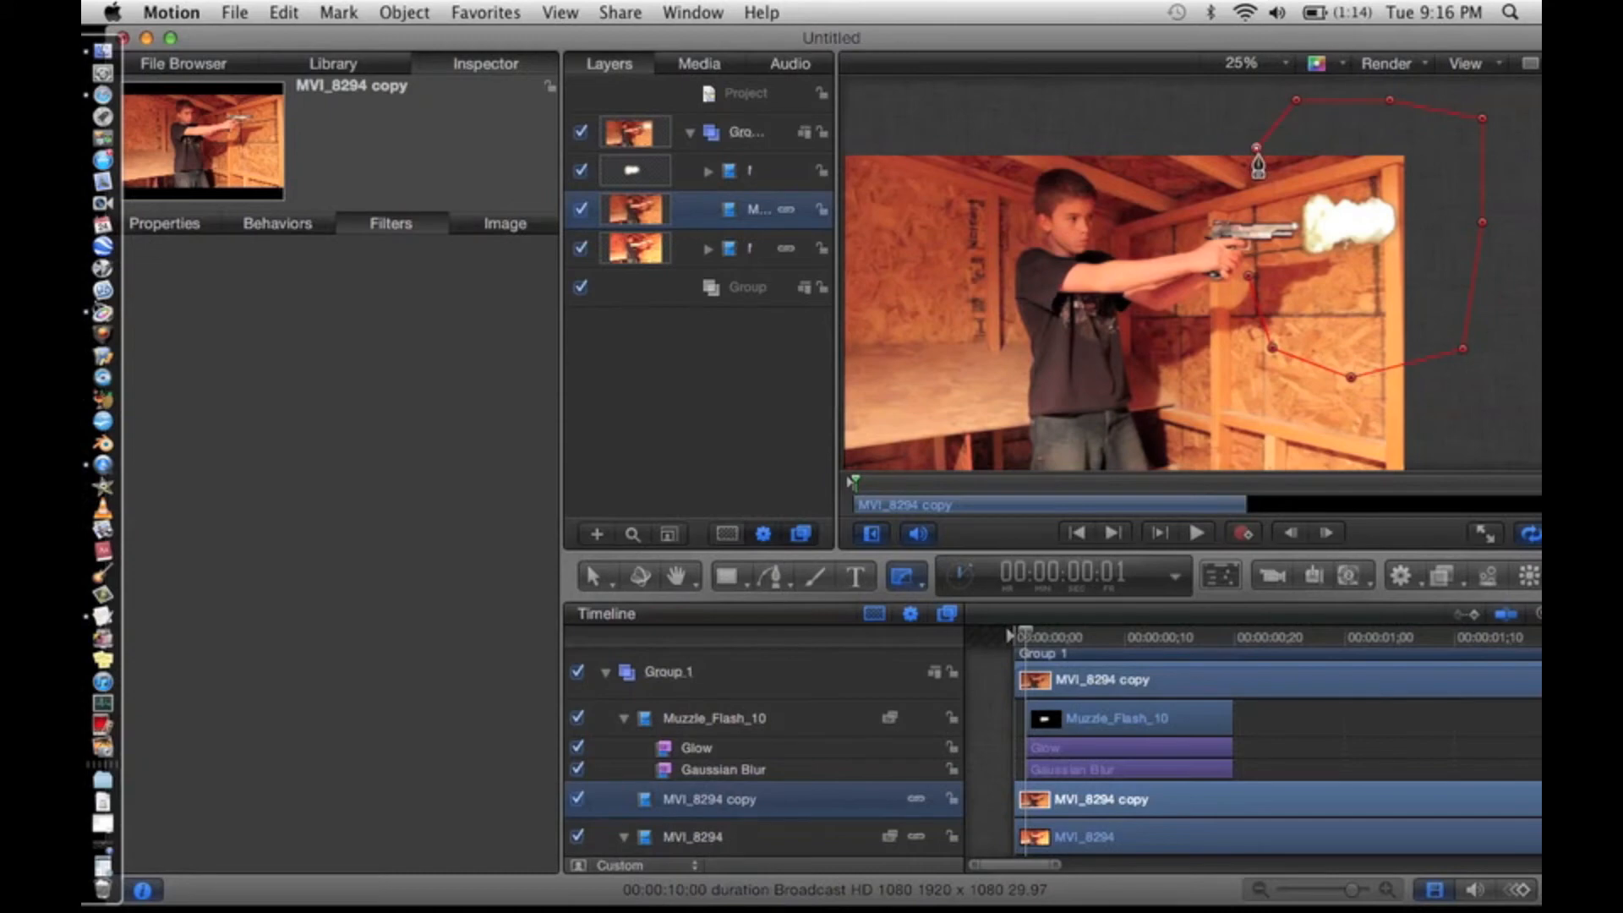
left_click(1247, 216)
left_click(1250, 280)
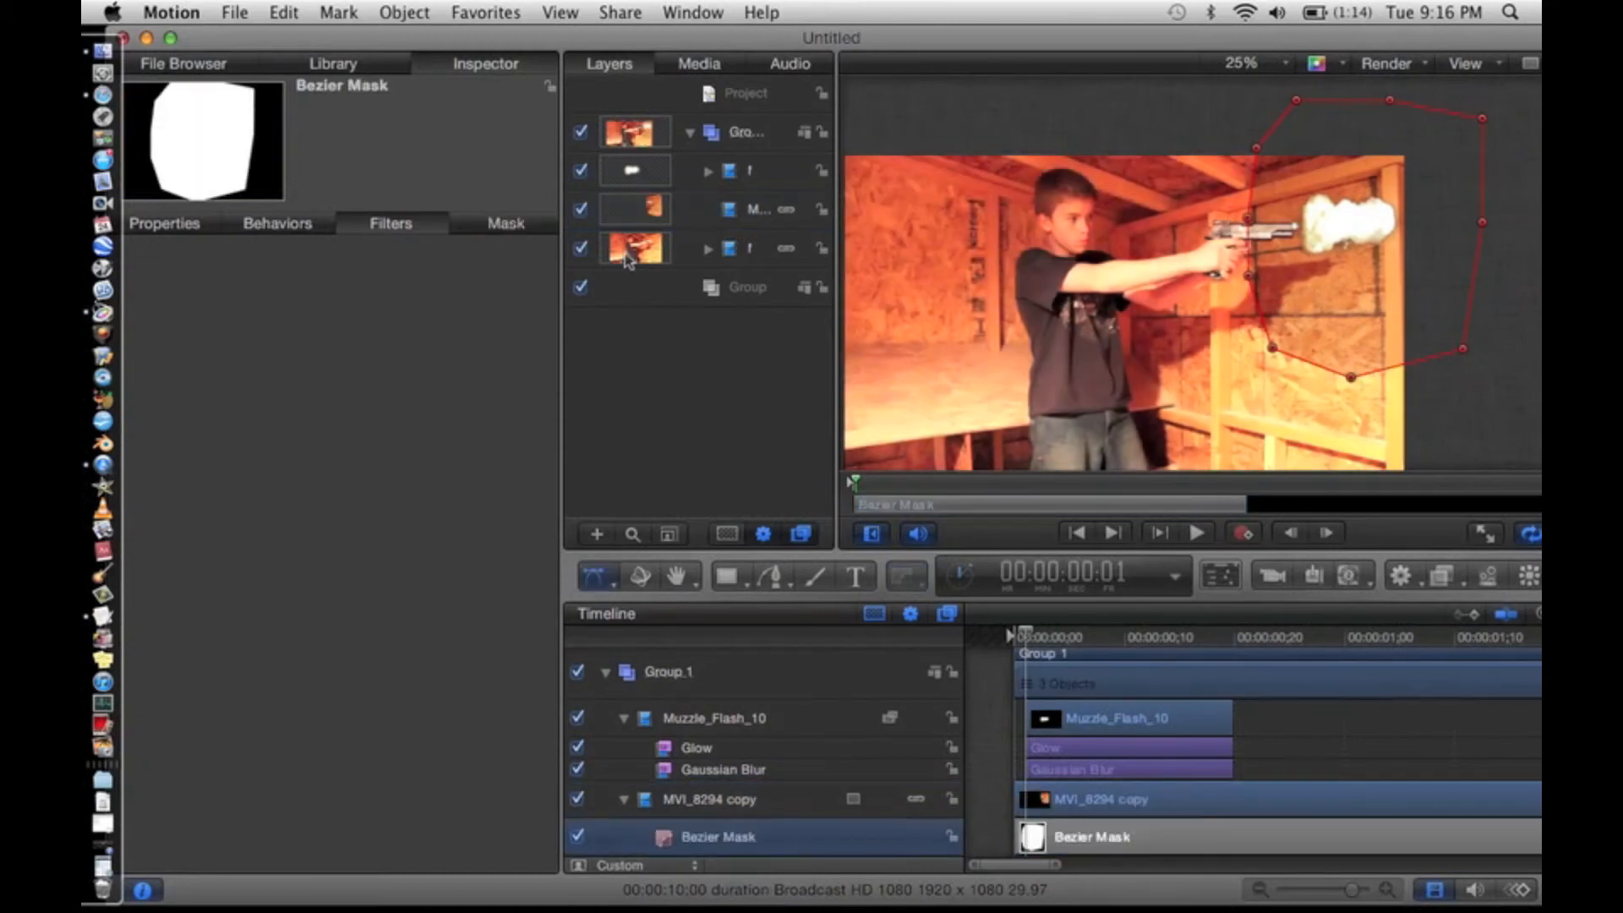
- Invert the Bezier Mask on MVI_8294 copy and set its feather to 273
left_click(505, 223)
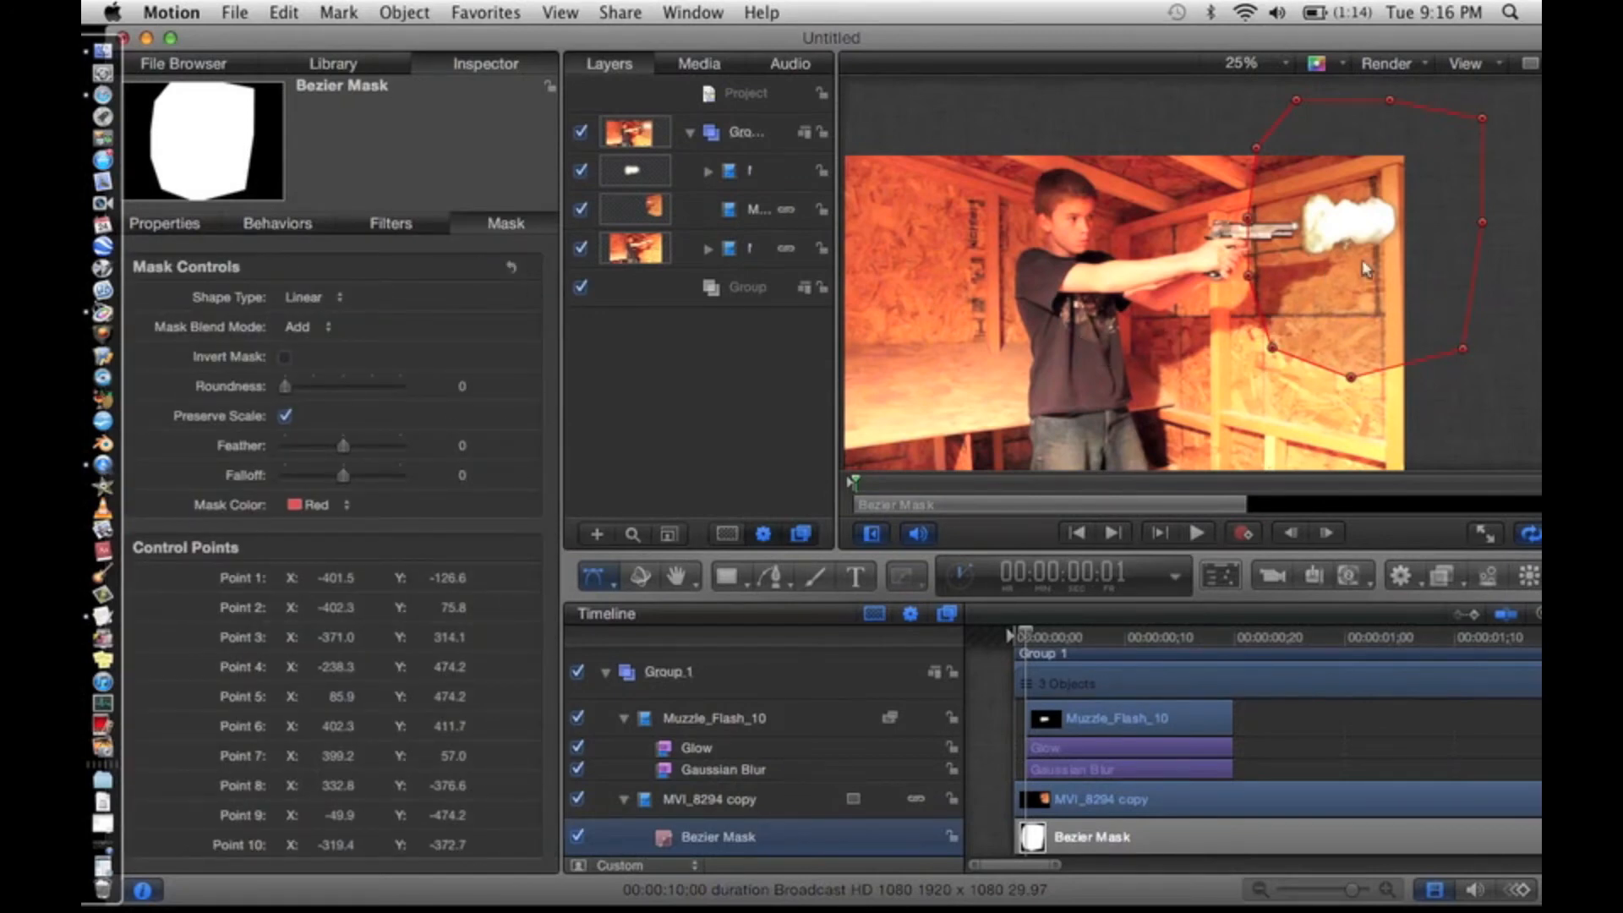
left_click(284, 359)
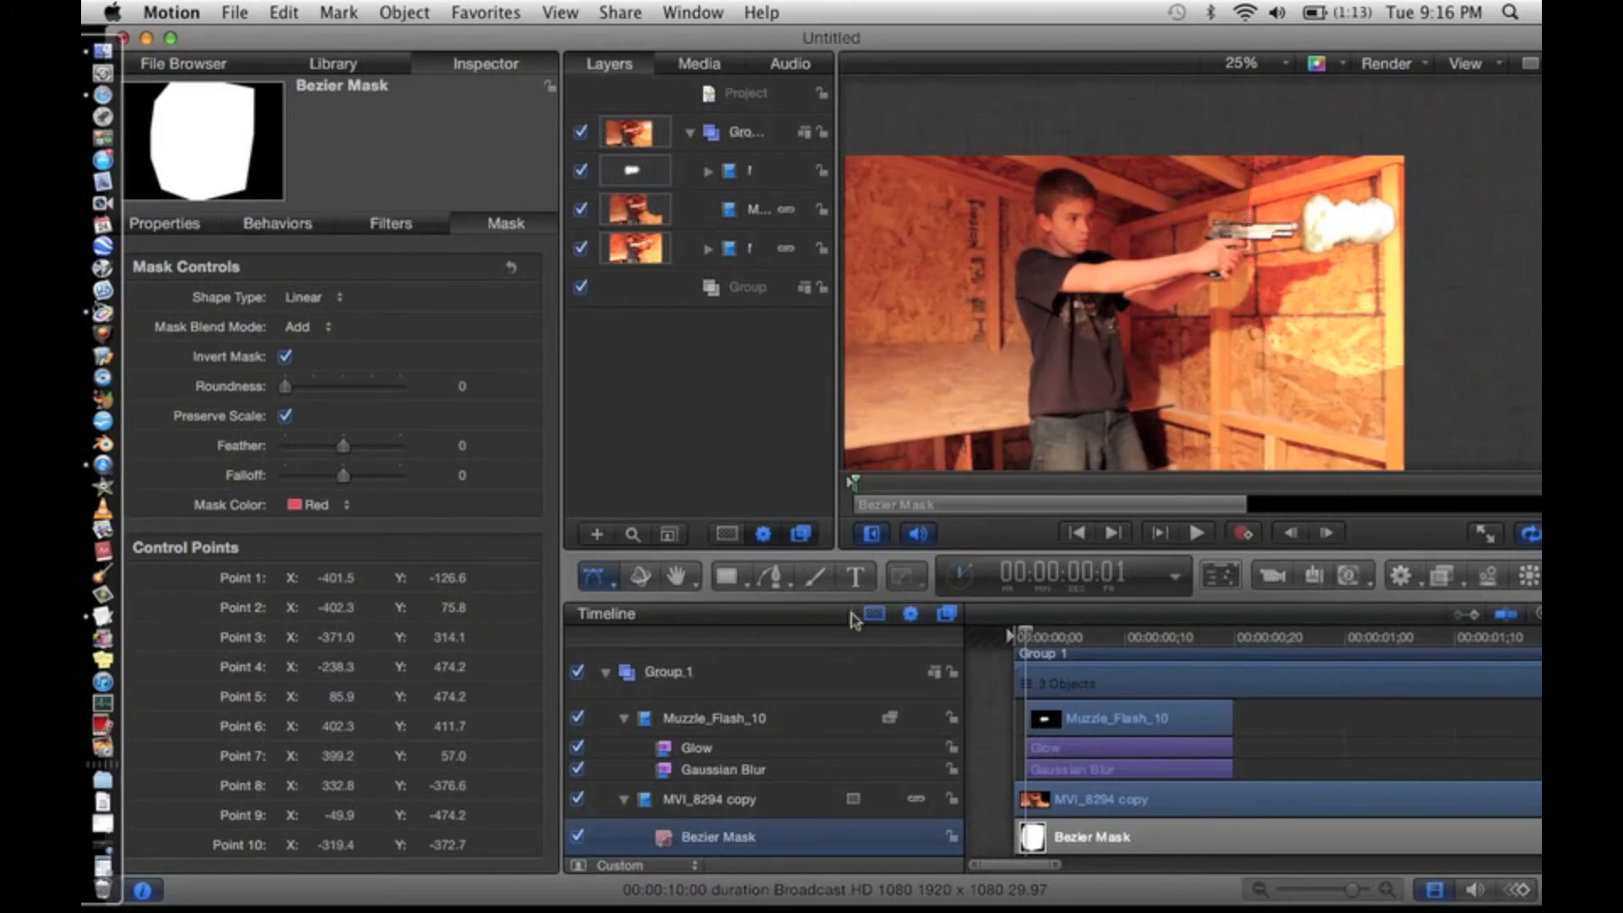
left_click(1293, 359)
left_click_drag(342, 445, 449, 446)
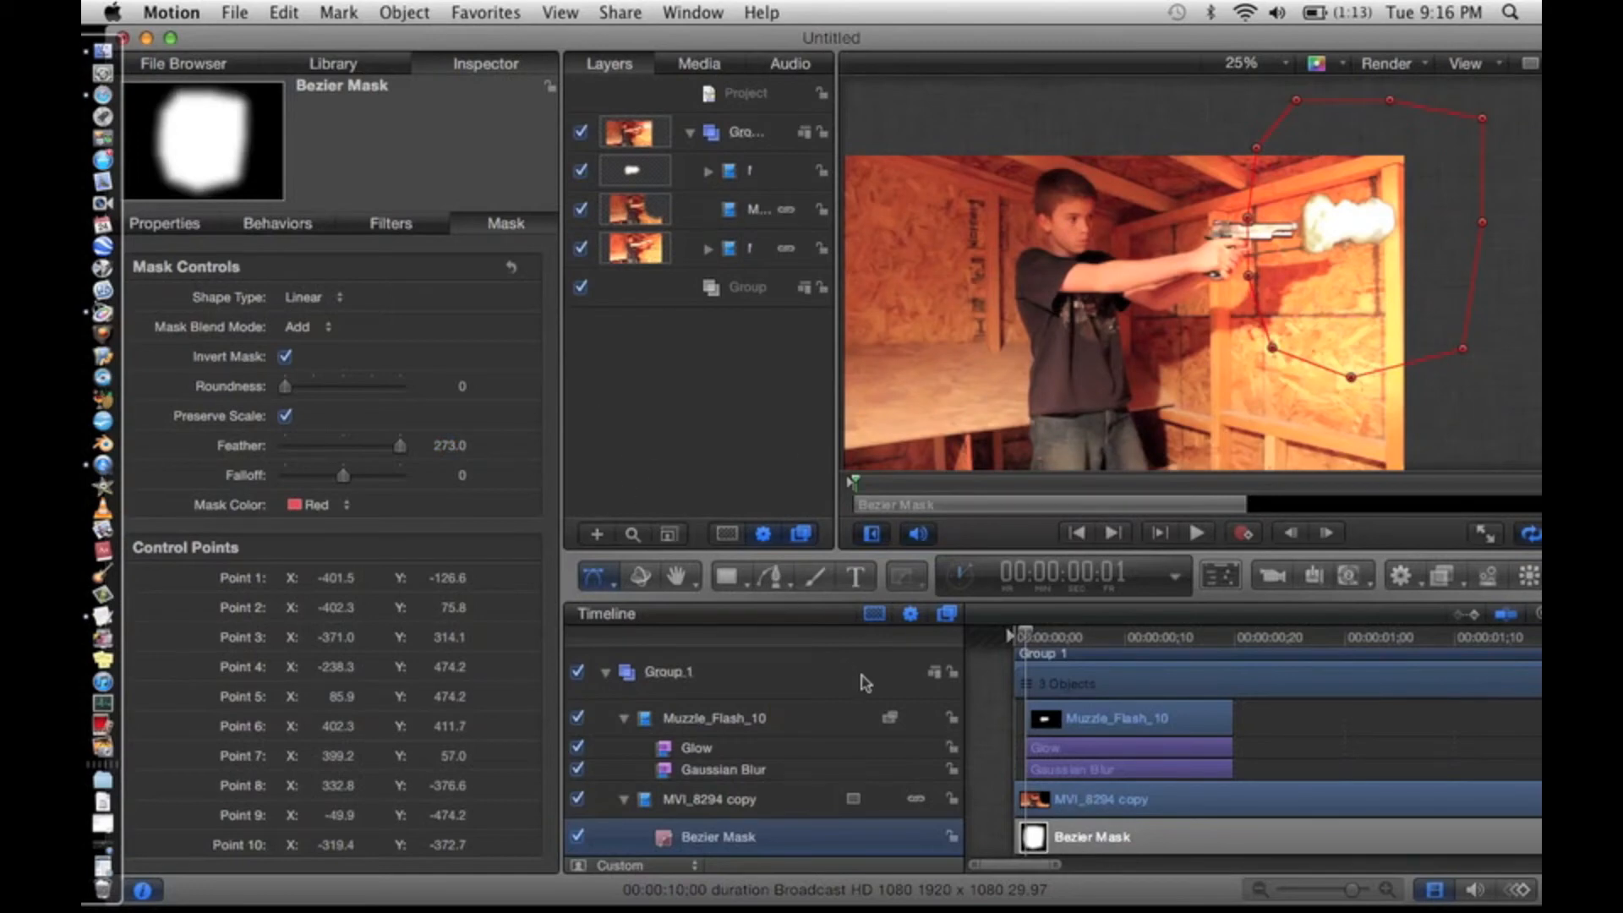
- Trim the starts of the brightened MVI_8294 clip and the Bezier Mask to 00:00:00;01, checking the opening frames
left_click(738, 258)
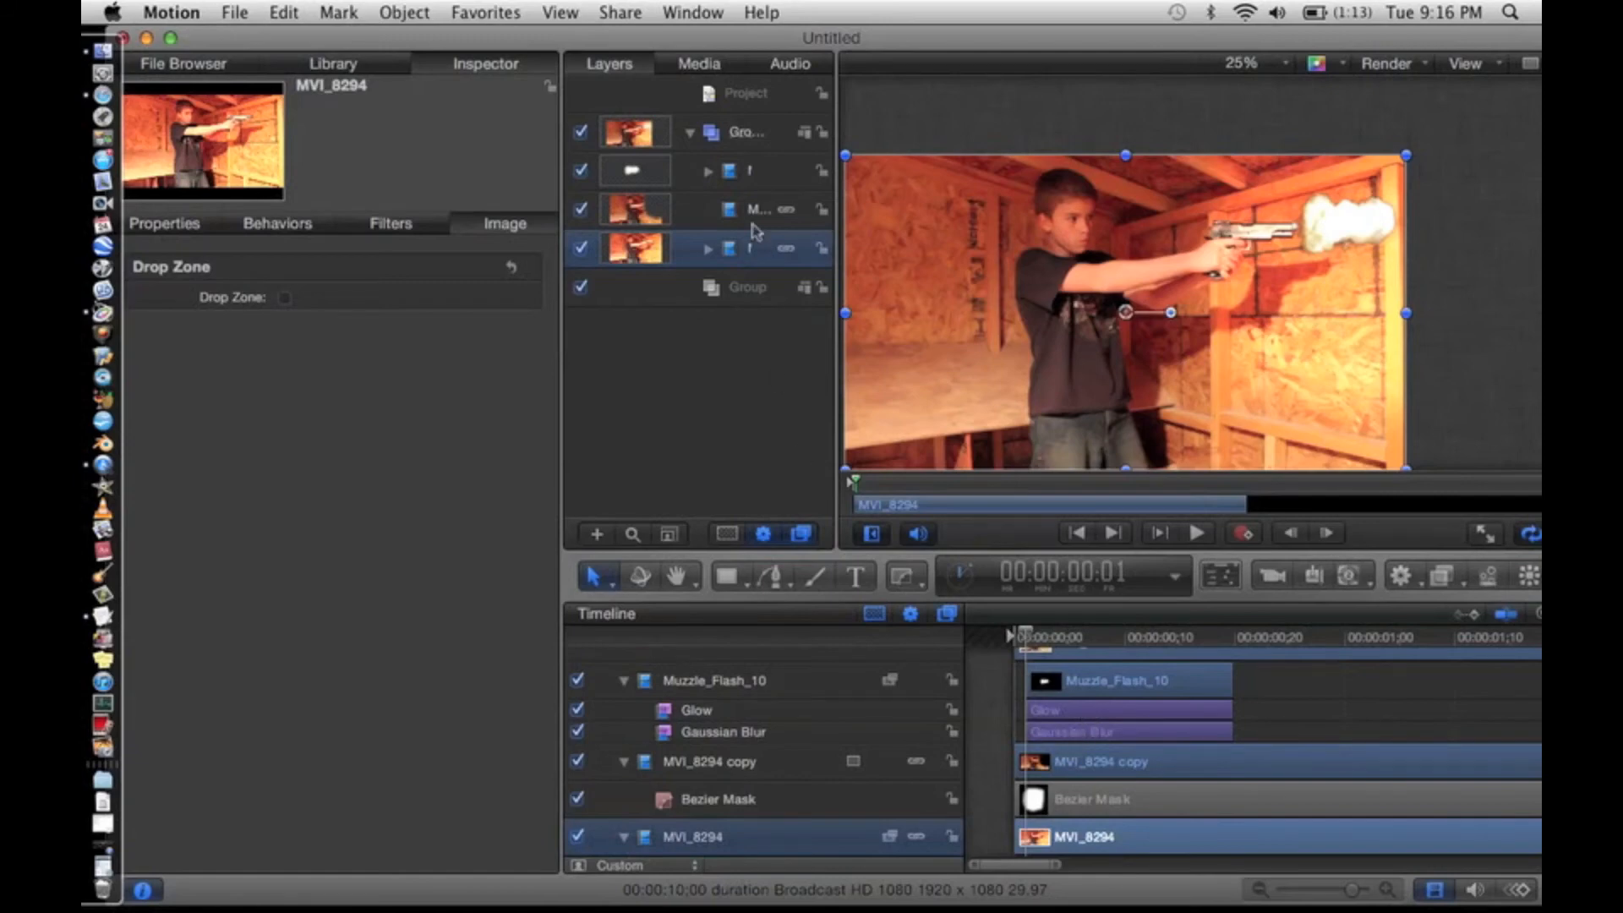
scroll(1114, 737, "down", 2)
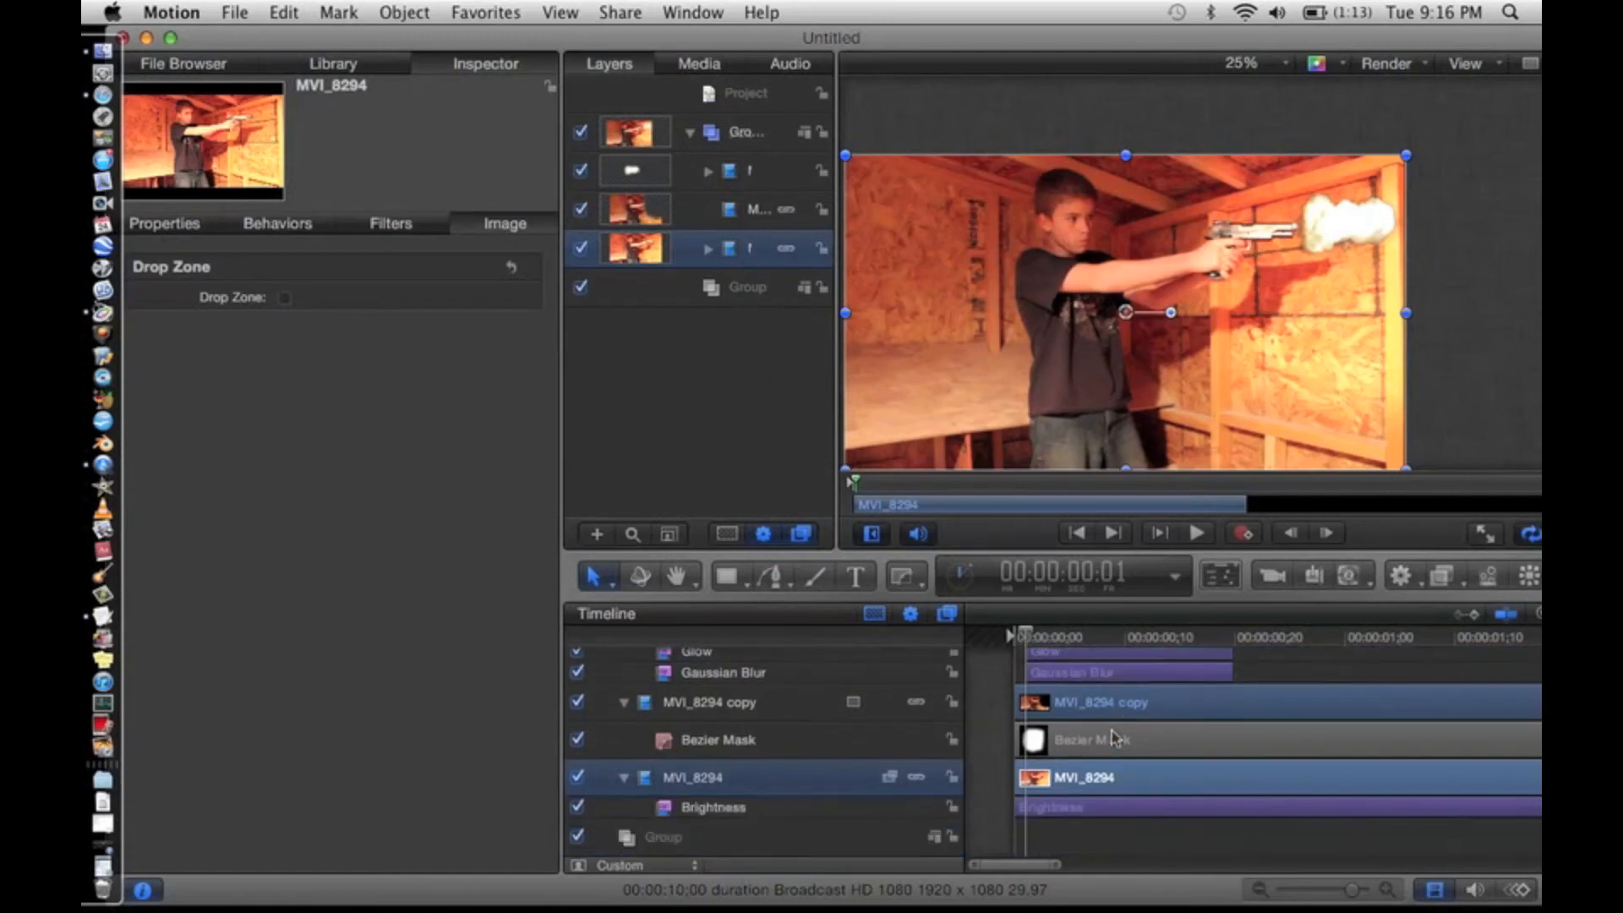
left_click_drag(1011, 776, 1024, 776)
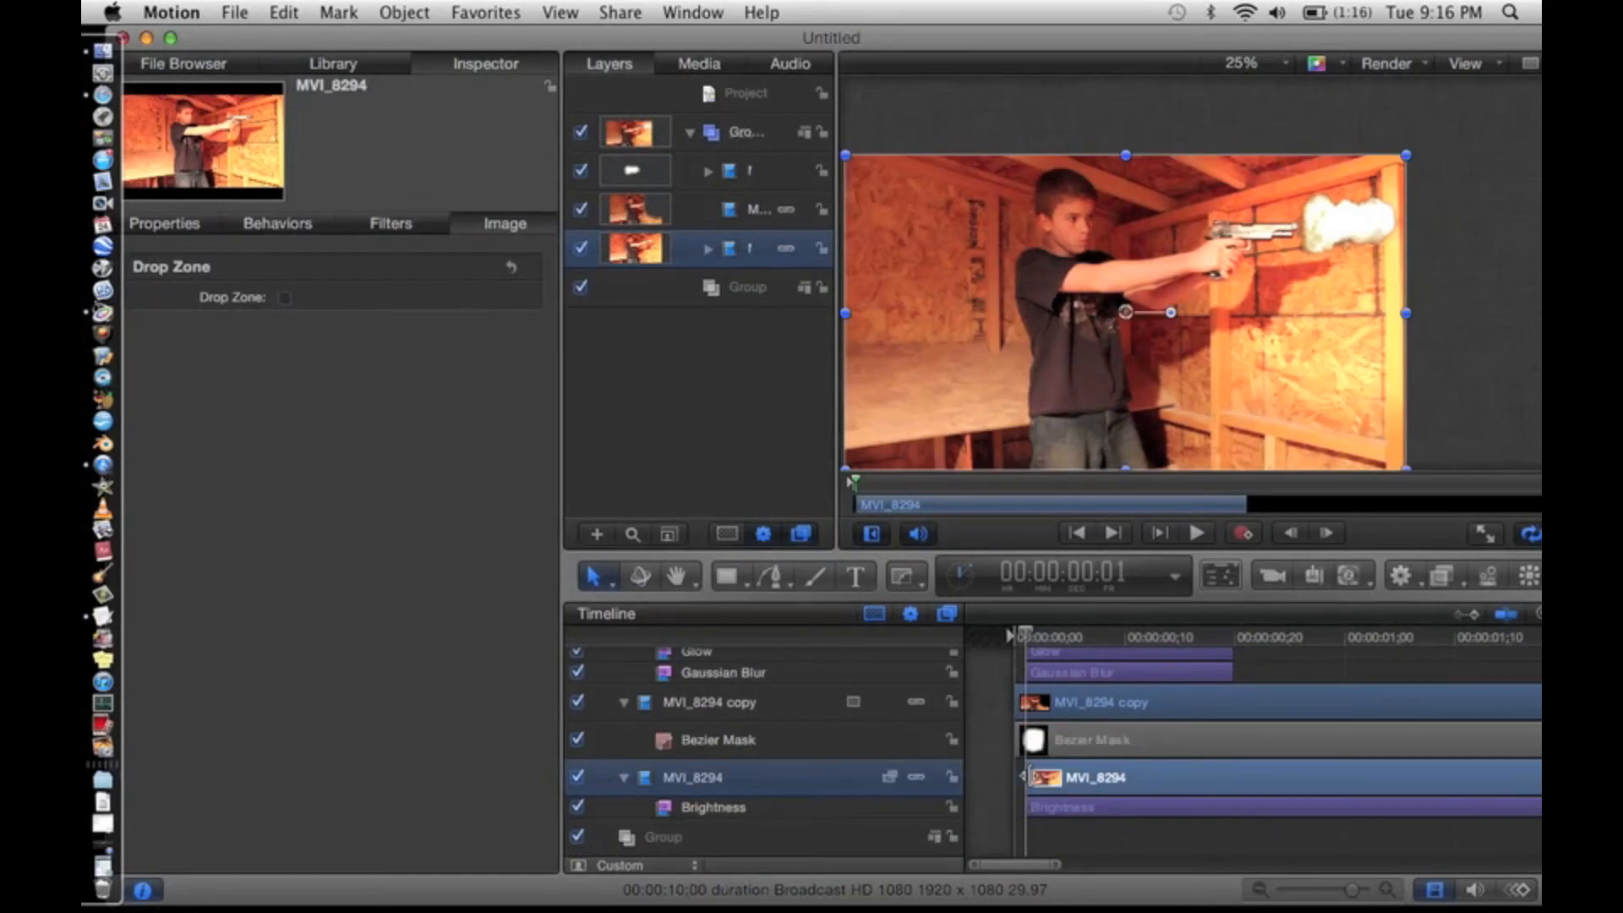
key("Home")
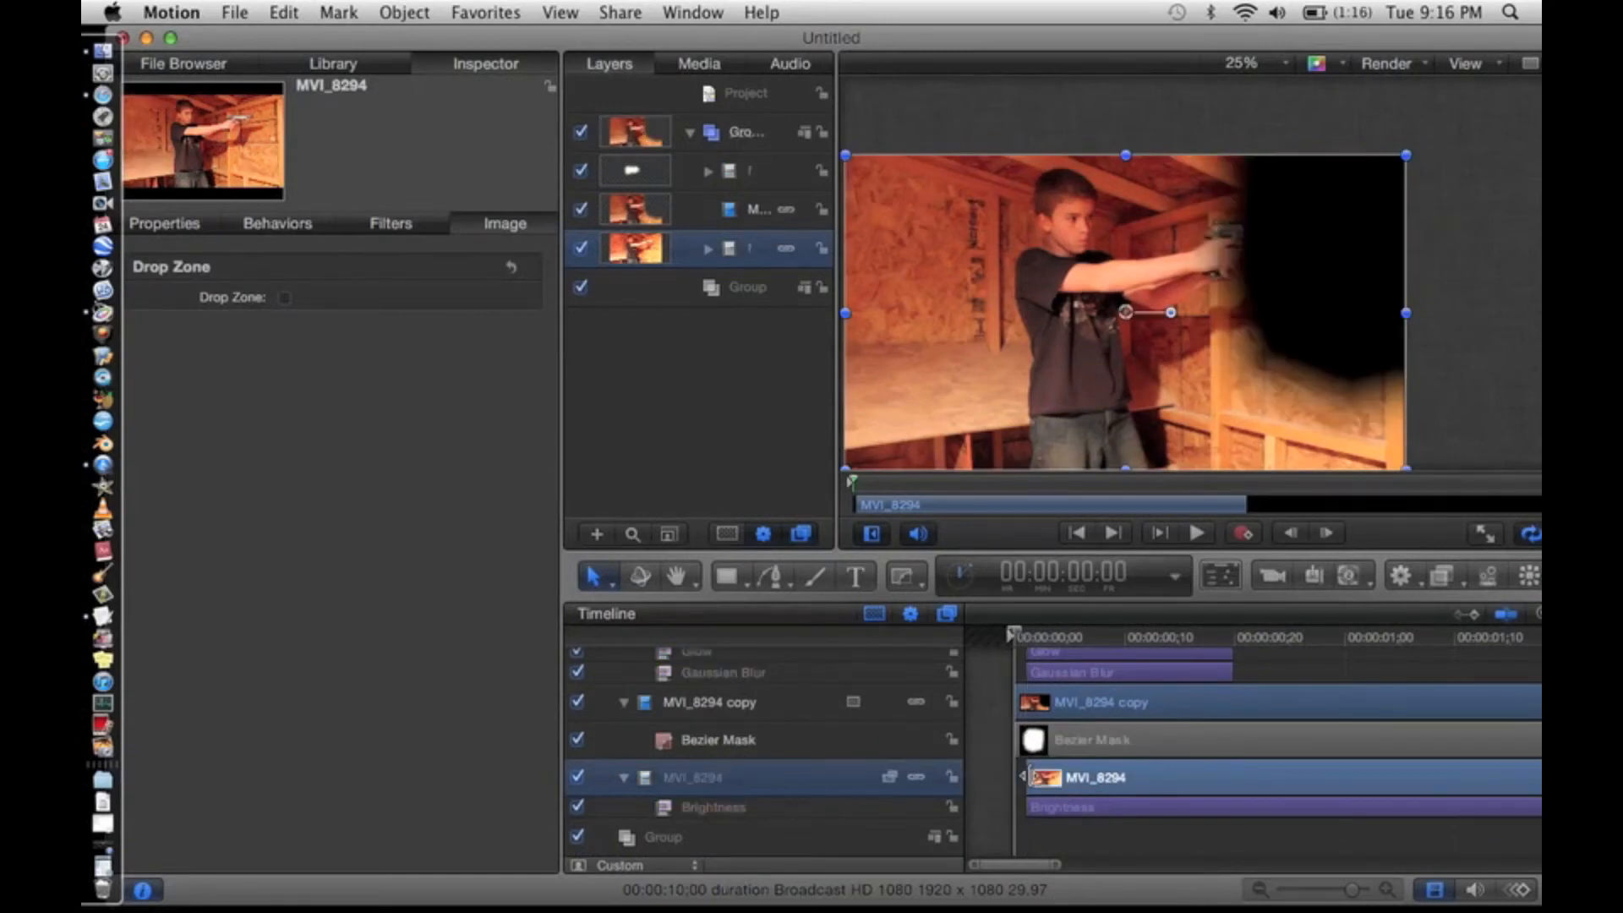
key("Right")
key("Left")
key("Right")
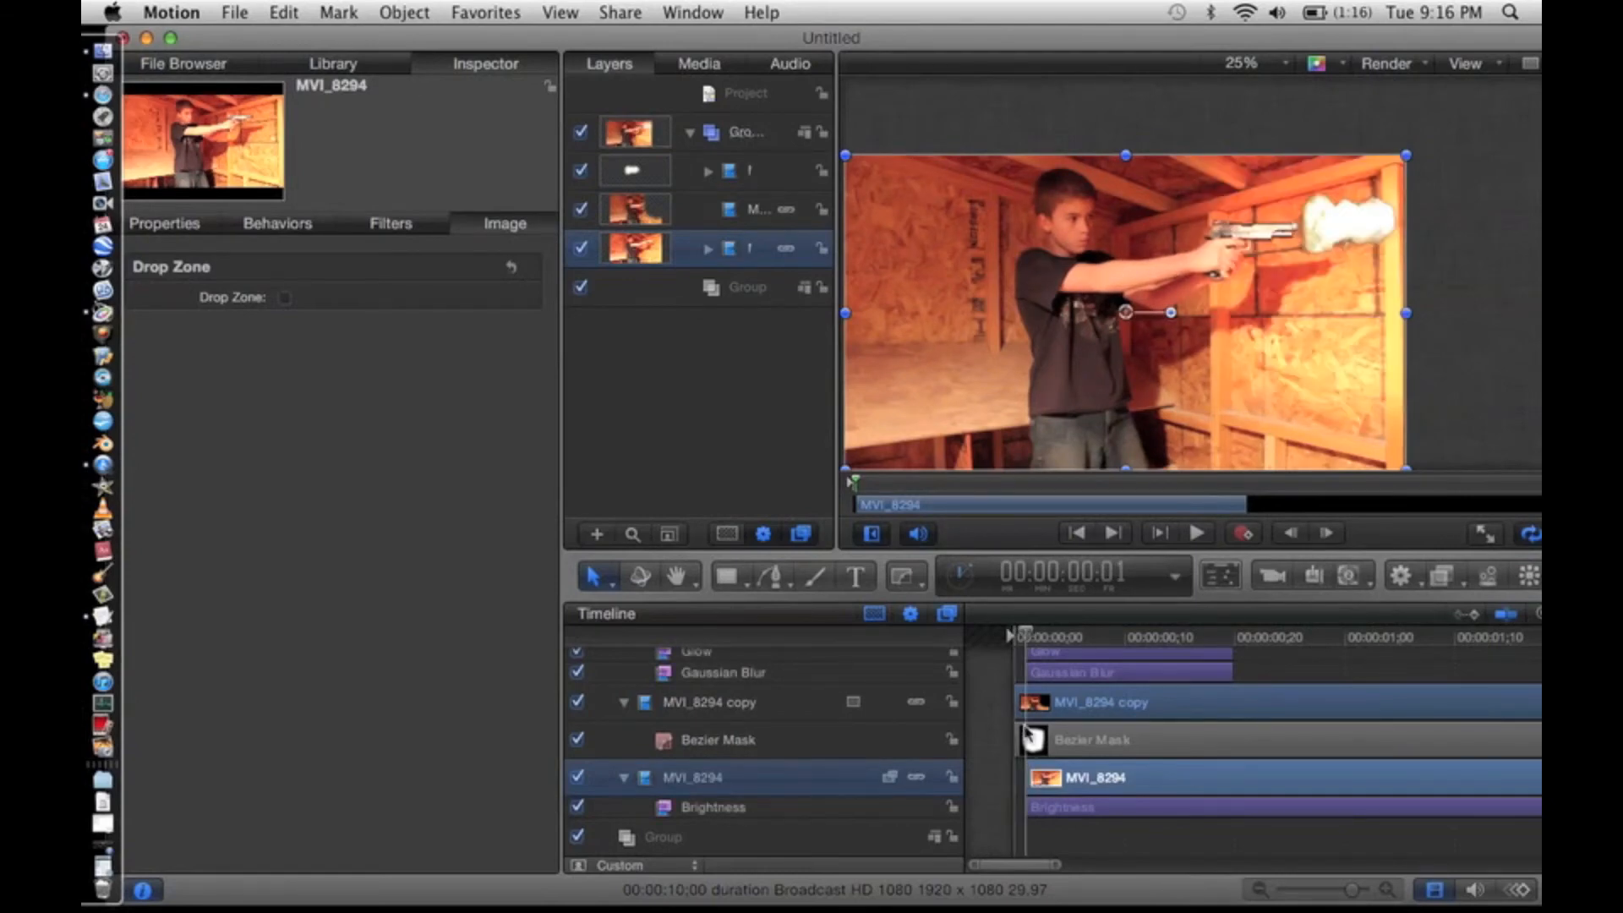
left_click(1020, 739)
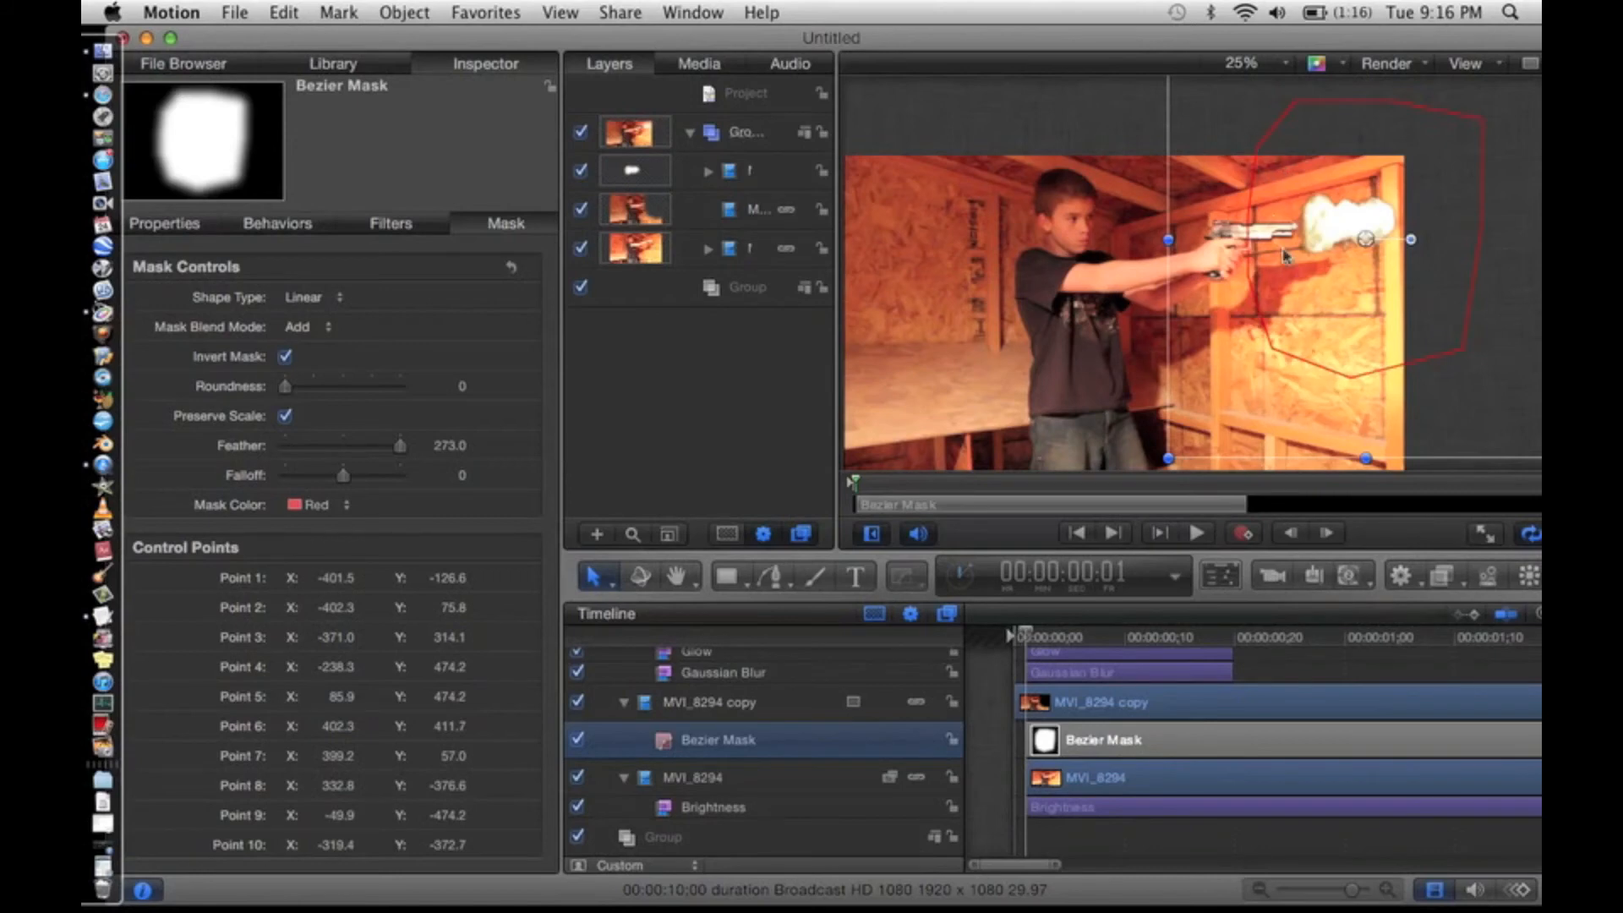
- Split the brightened MVI_8294 clip at 00:00:00;03 and delete the portion after the split
key("Right")
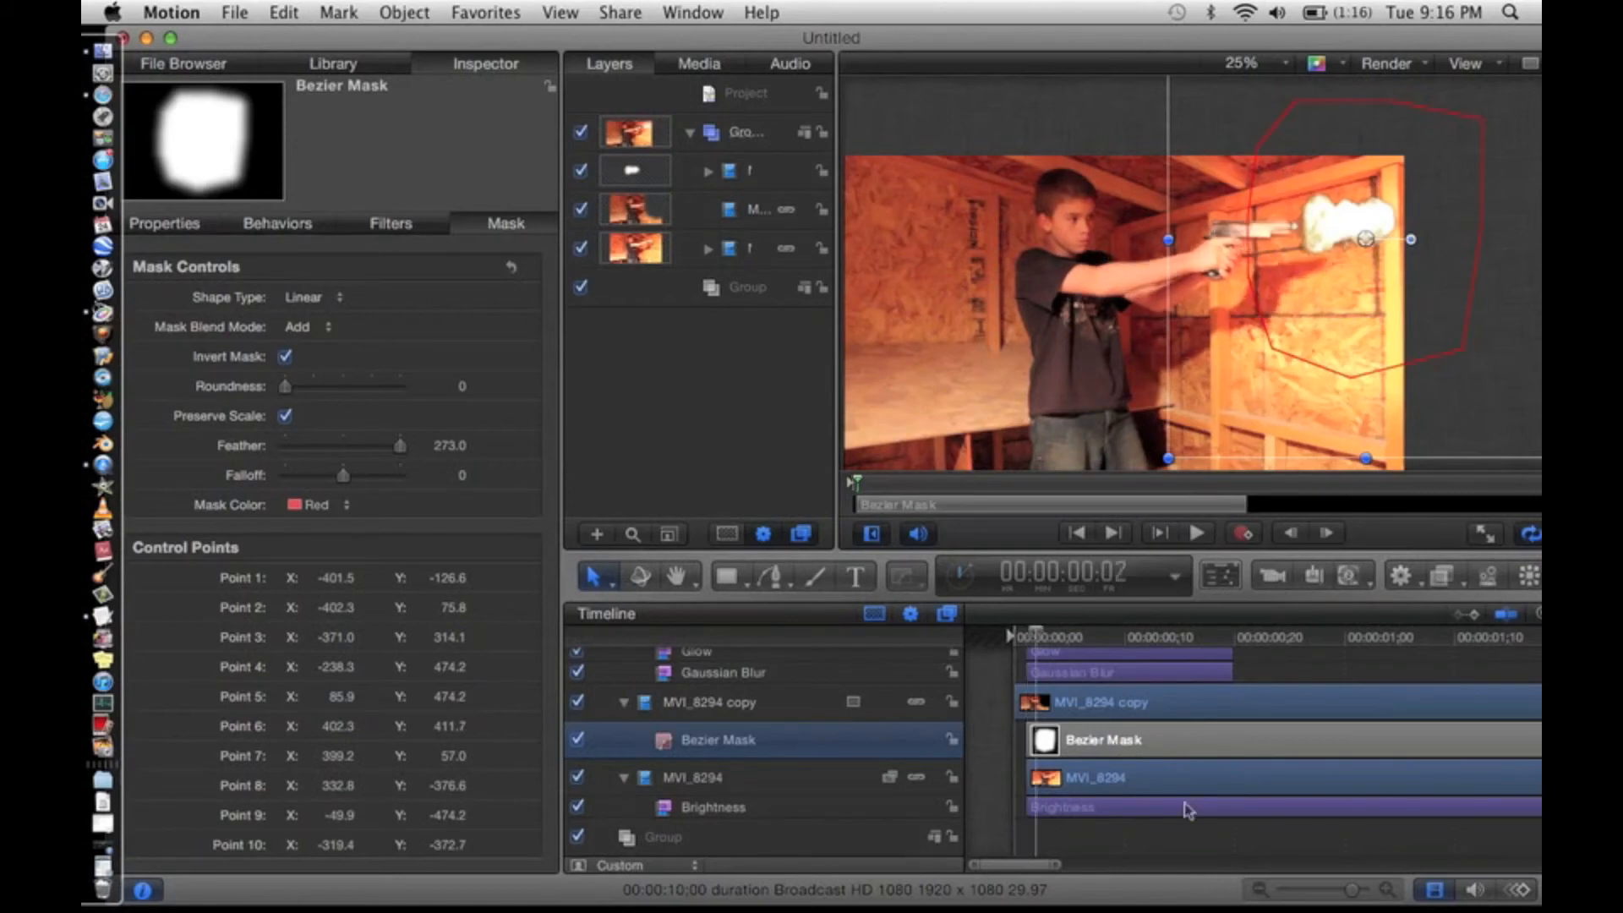
key("Right")
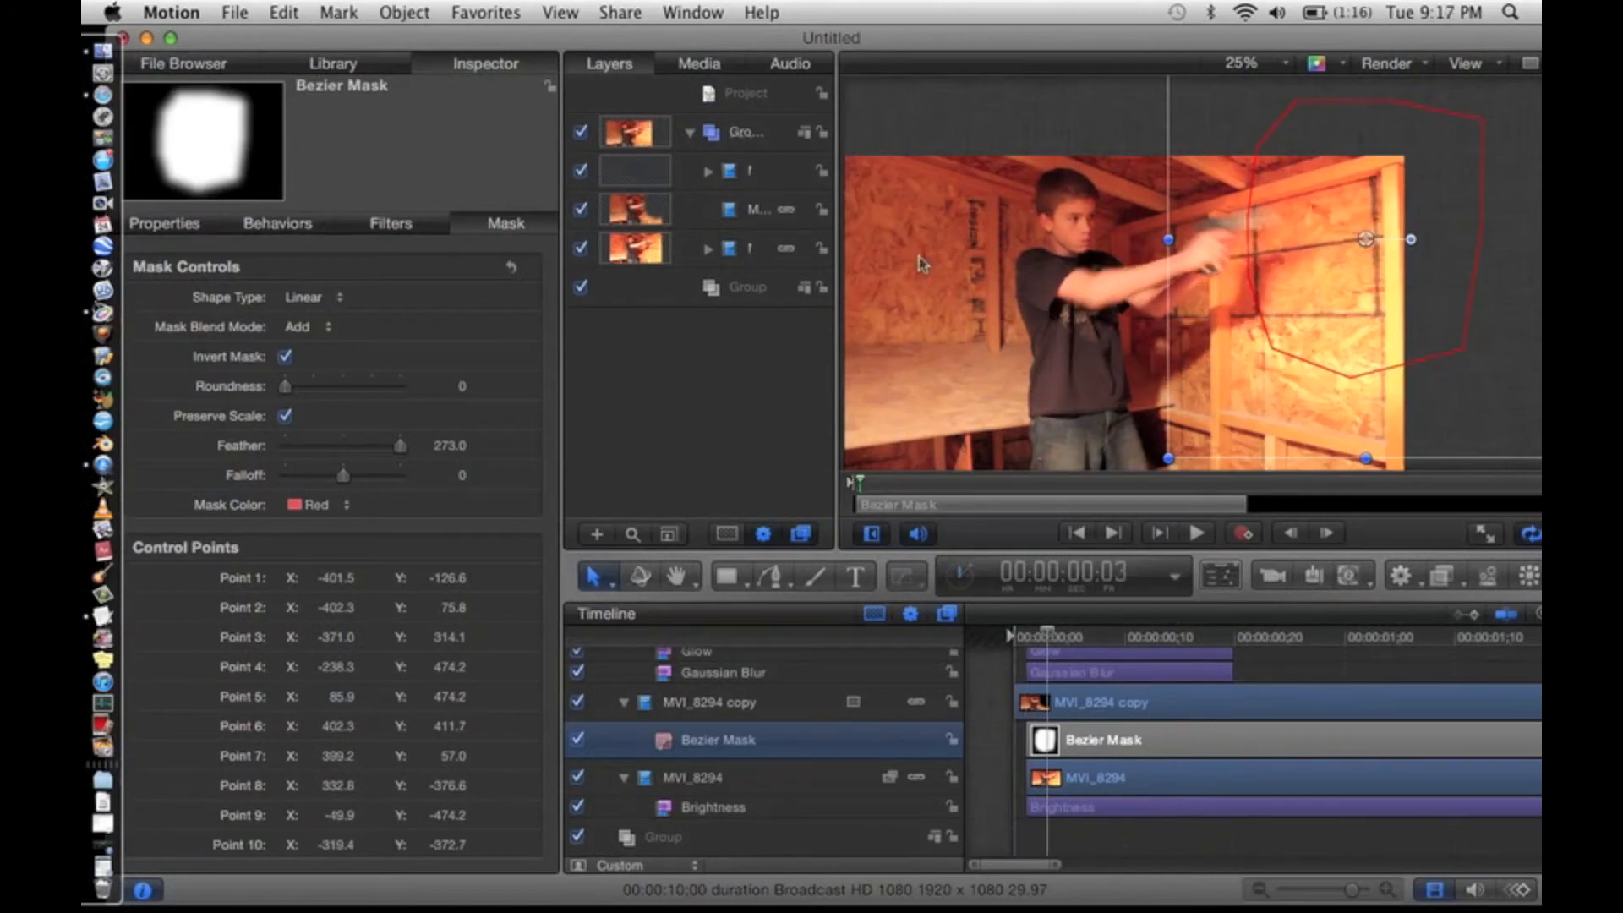
left_click(732, 258)
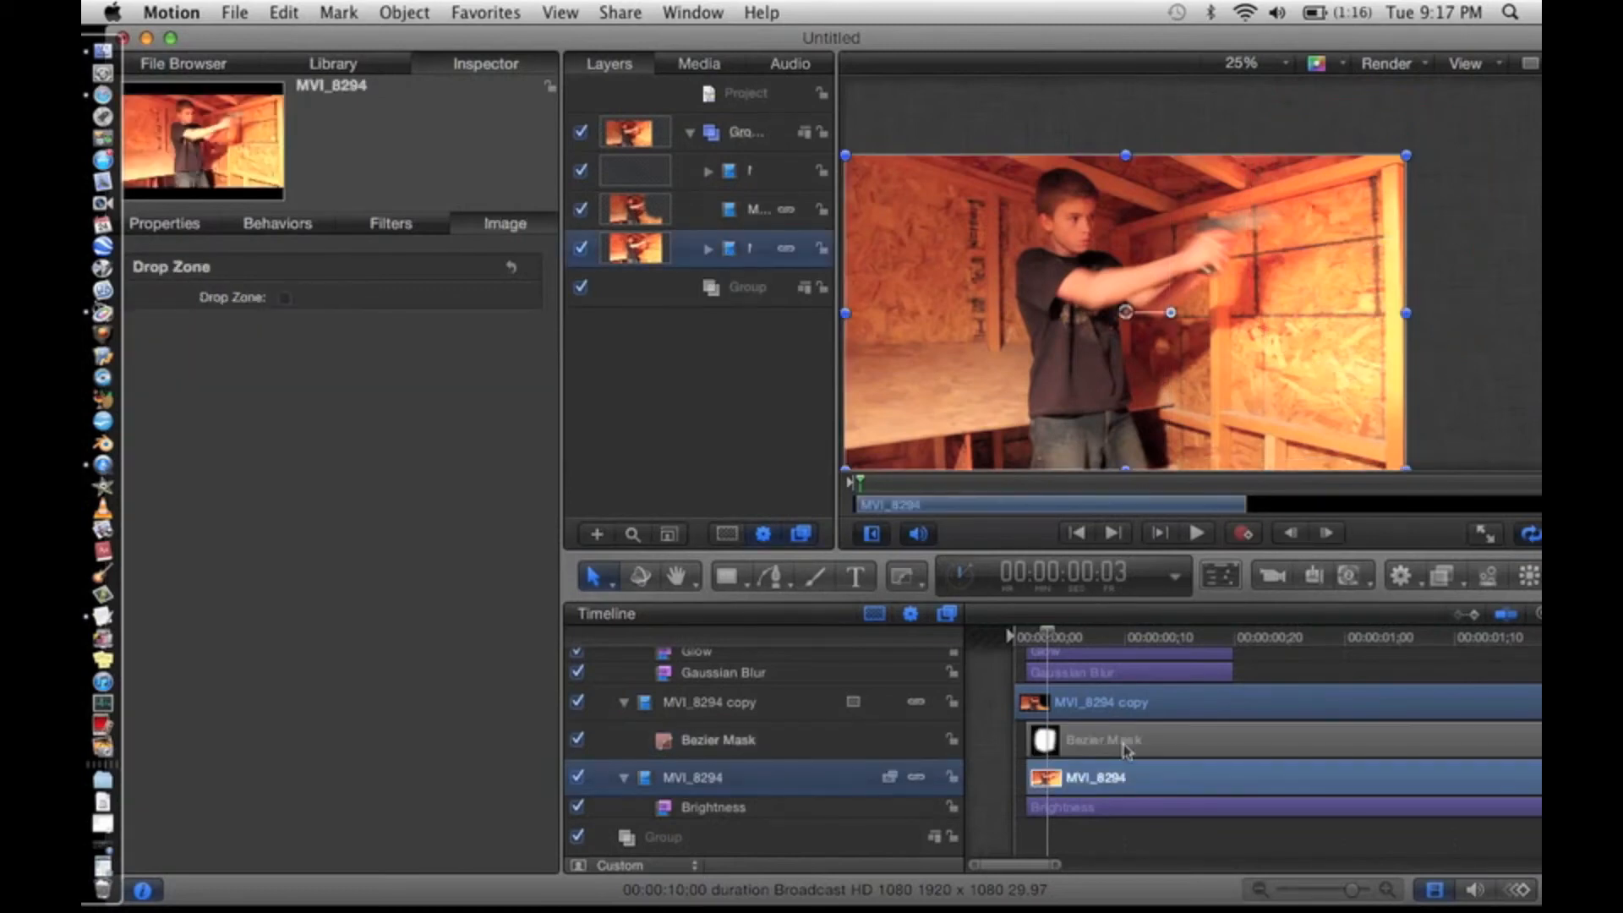
left_click(288, 12)
left_click(734, 429)
left_click(998, 806)
left_click(1087, 779)
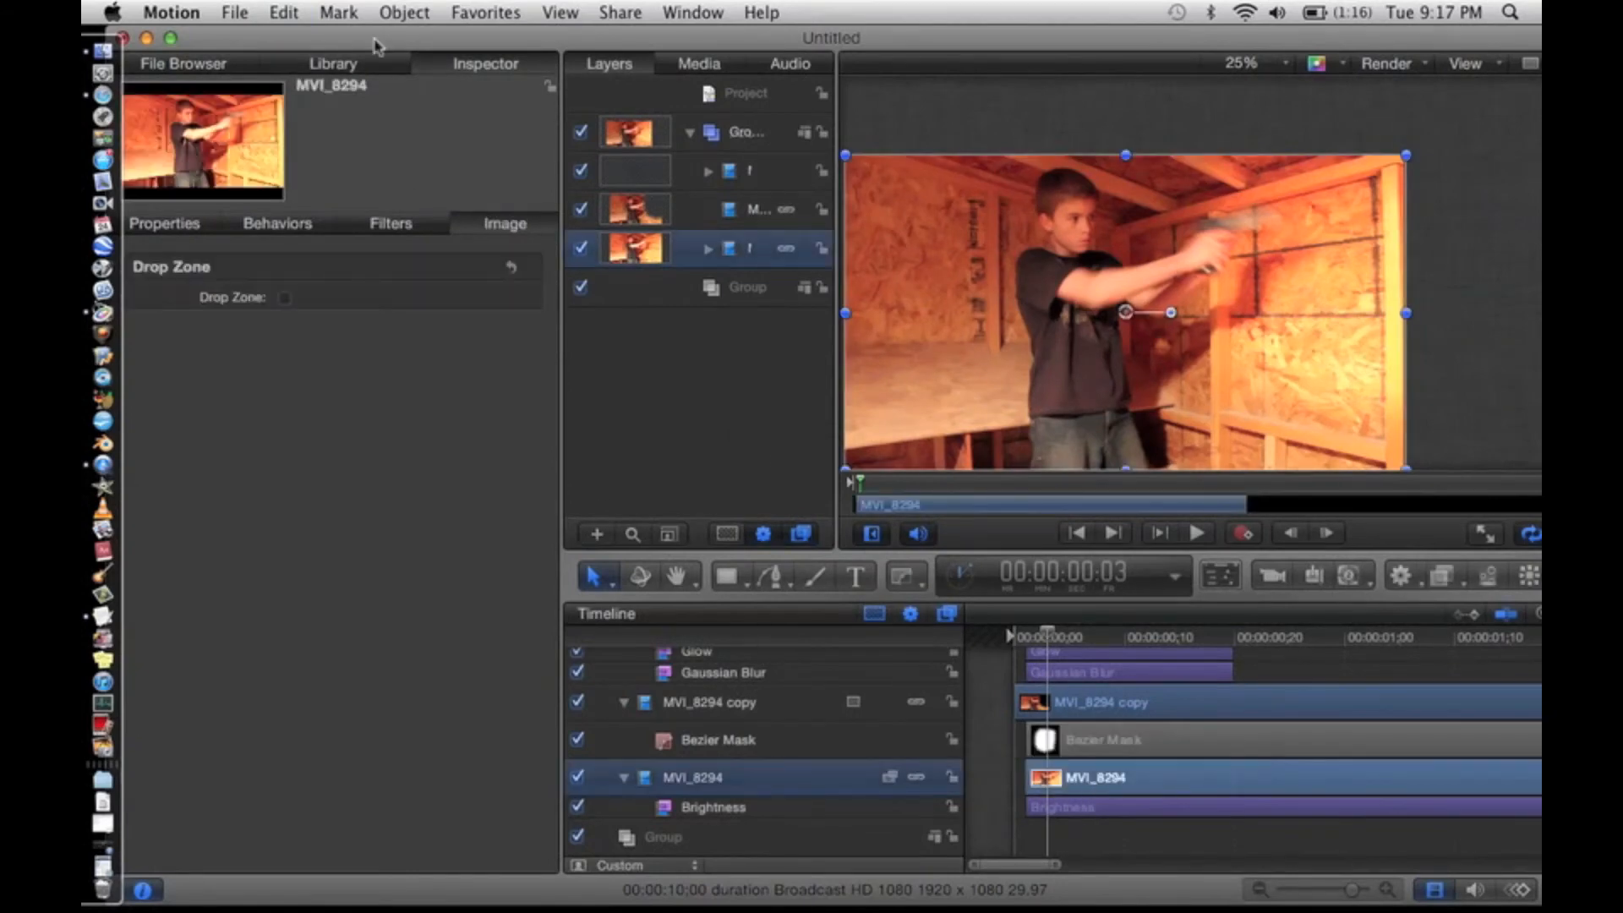
left_click(279, 12)
left_click(308, 284)
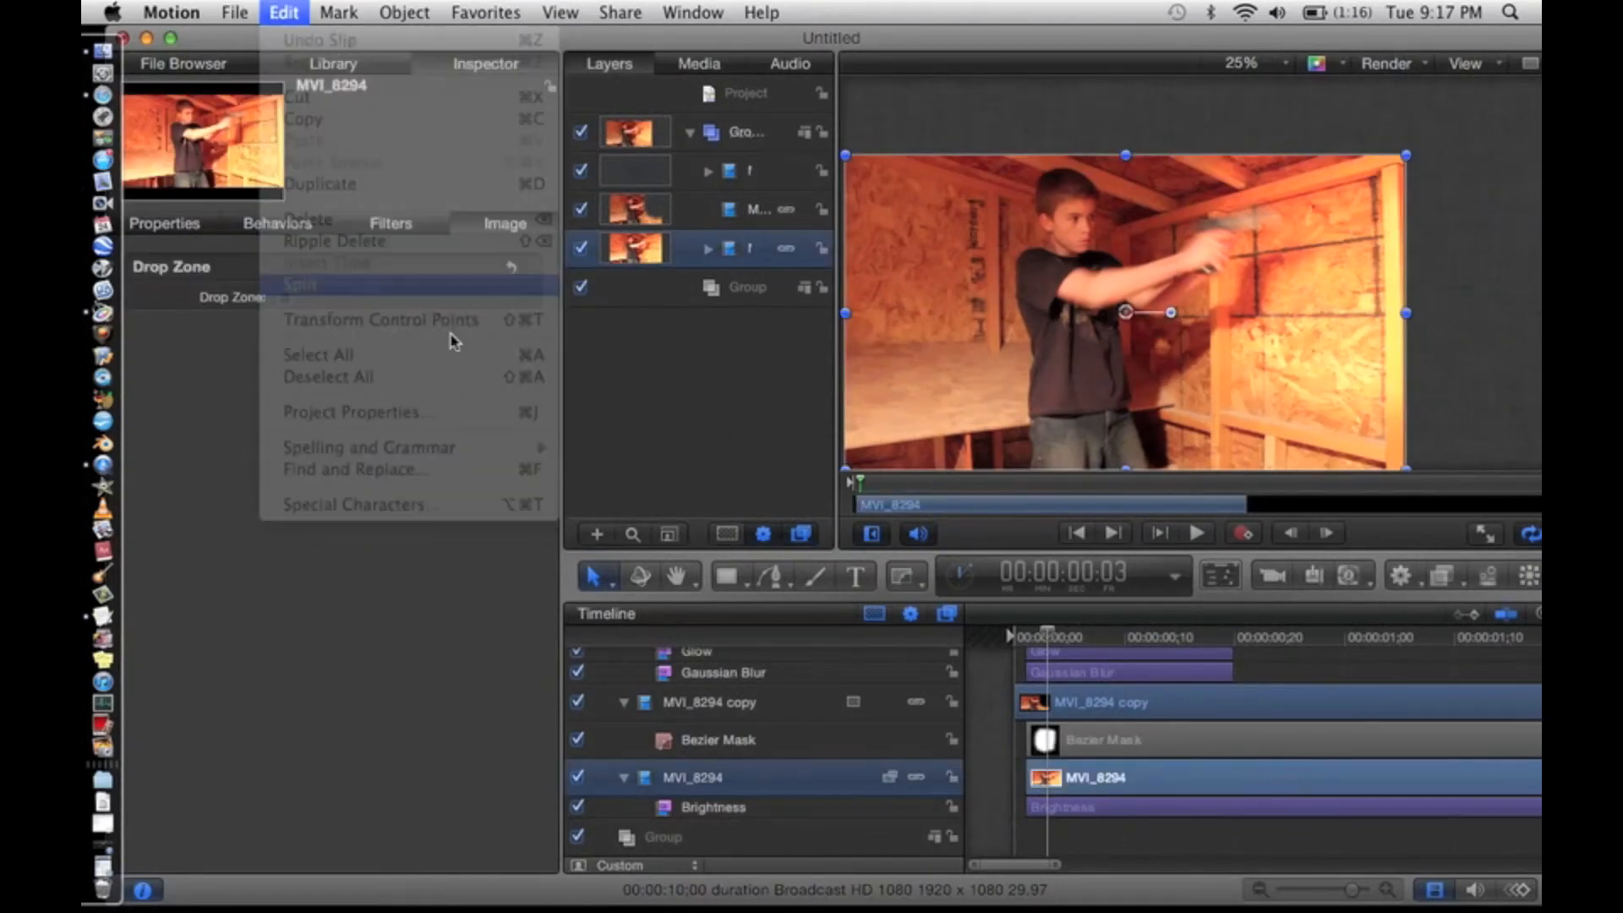
left_click(1102, 820)
left_click(1090, 776)
key("Delete")
- Split the Bezier Mask at 00:00:00;03 and delete the portion after the split
left_click(1086, 744)
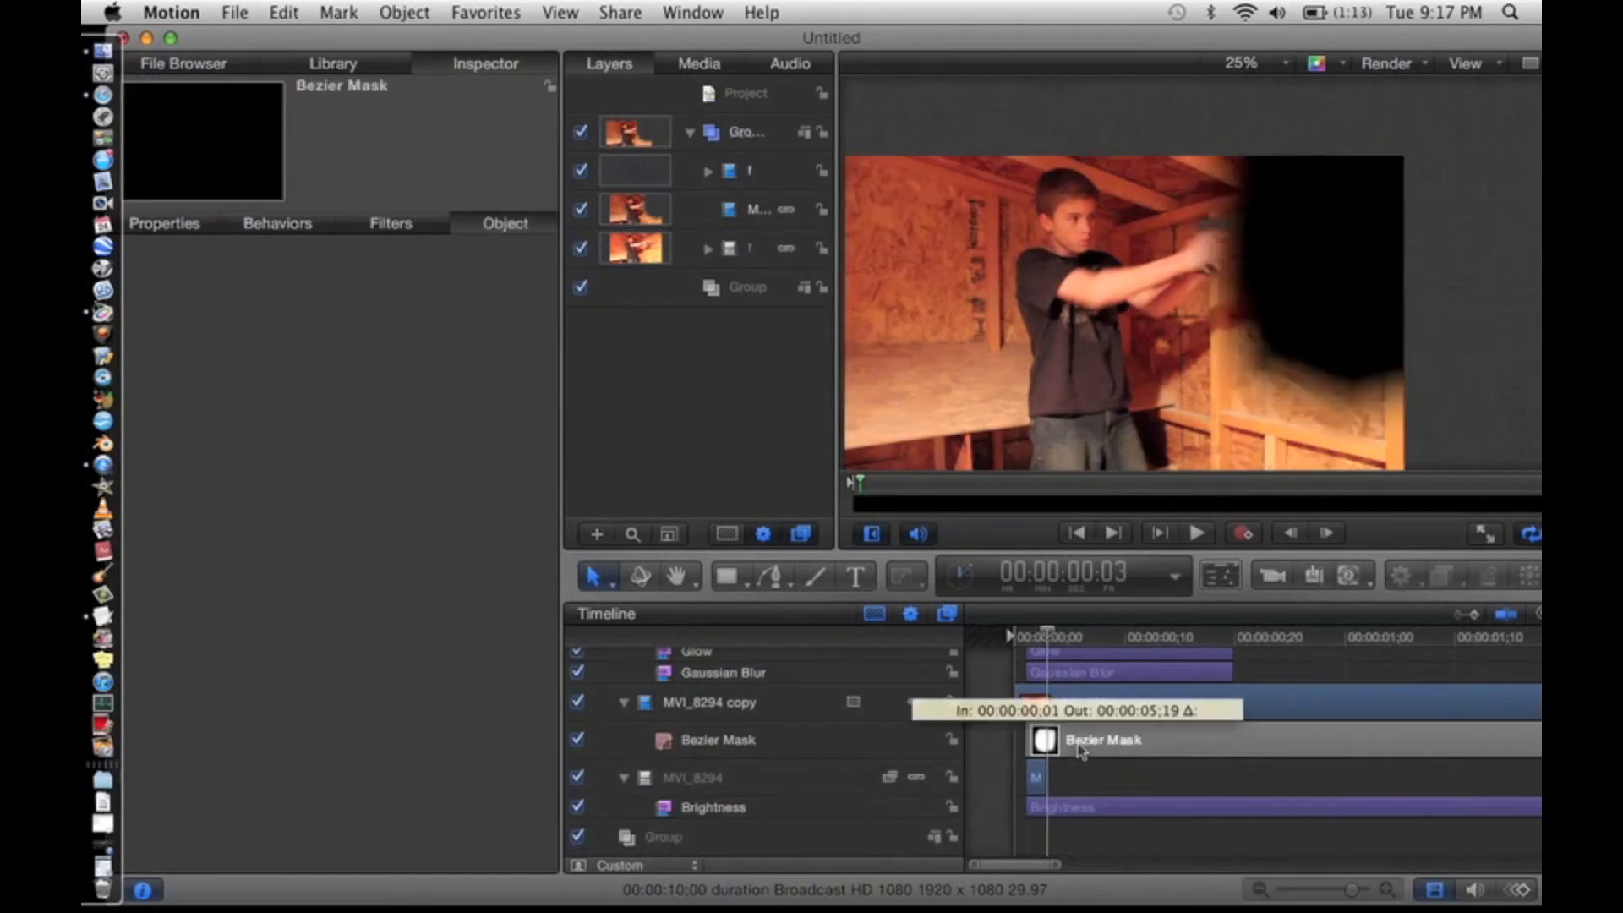
left_click(285, 11)
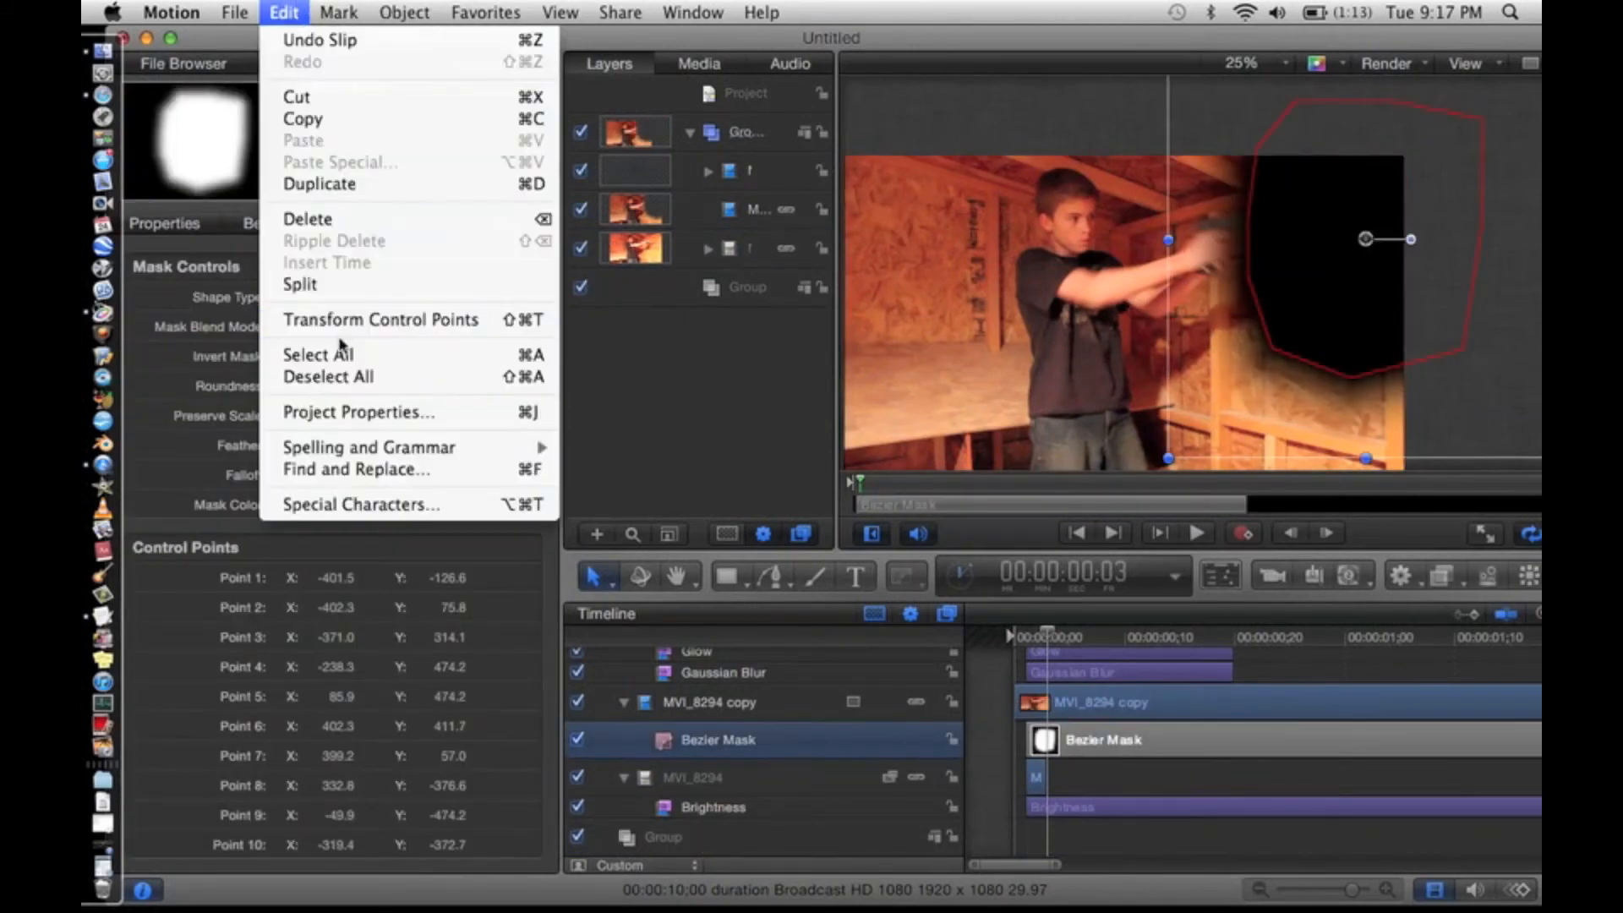
left_click(339, 287)
left_click(1143, 792)
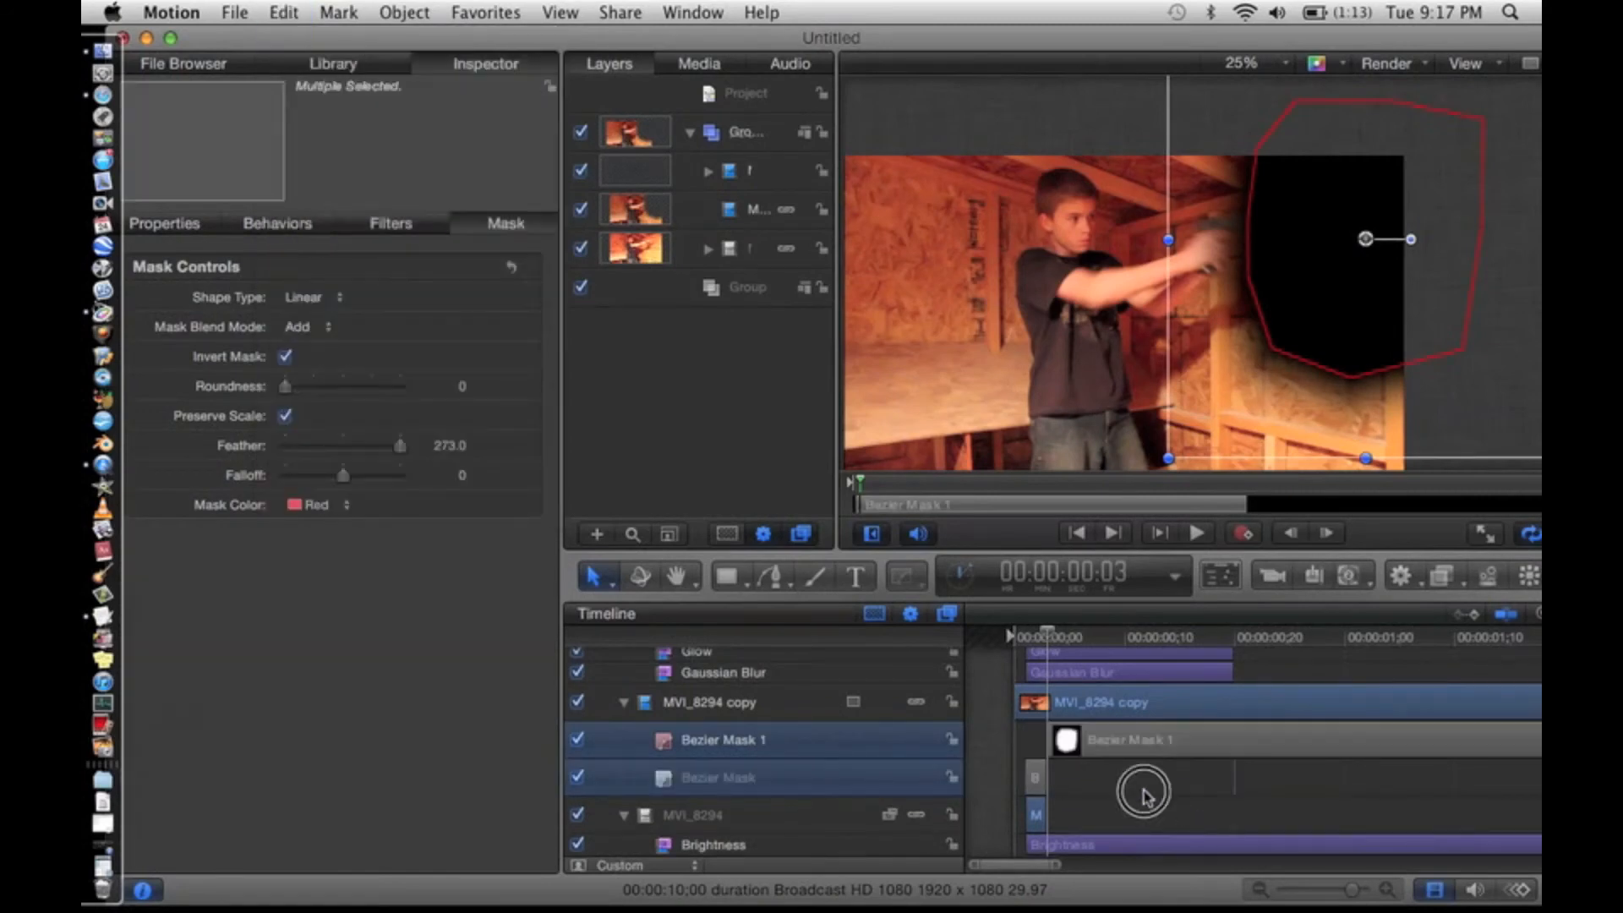
left_click(1134, 741)
key("Delete")
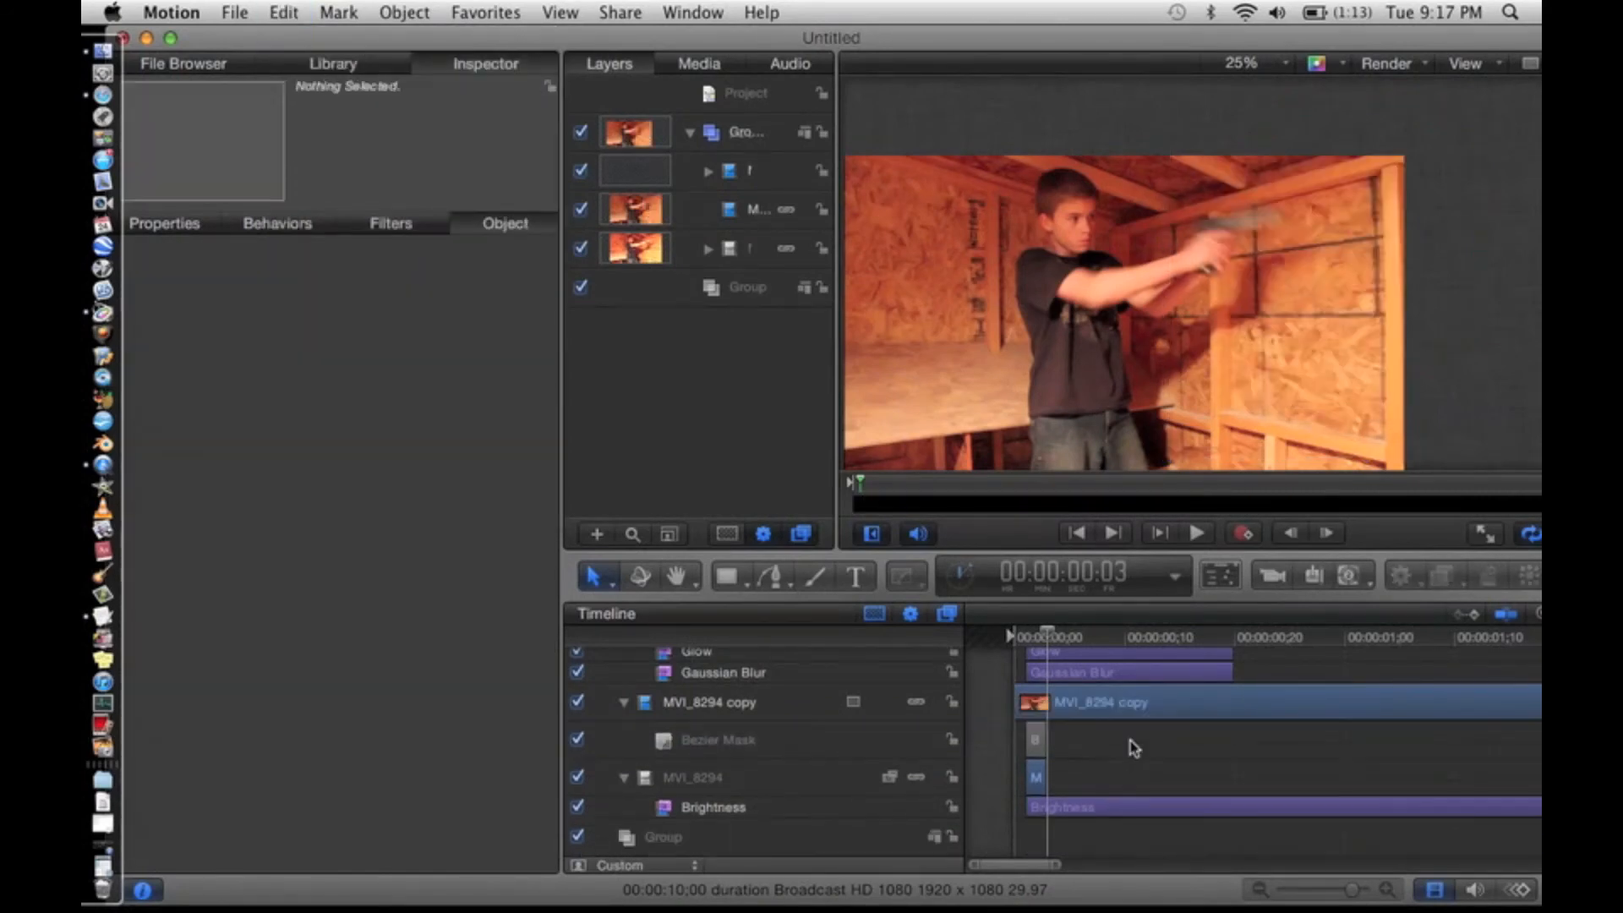
- Step back and forth through the frames from 00:00:00;00 to 00:00:00;03 to examine the brightened flash on the wall
key("Left")
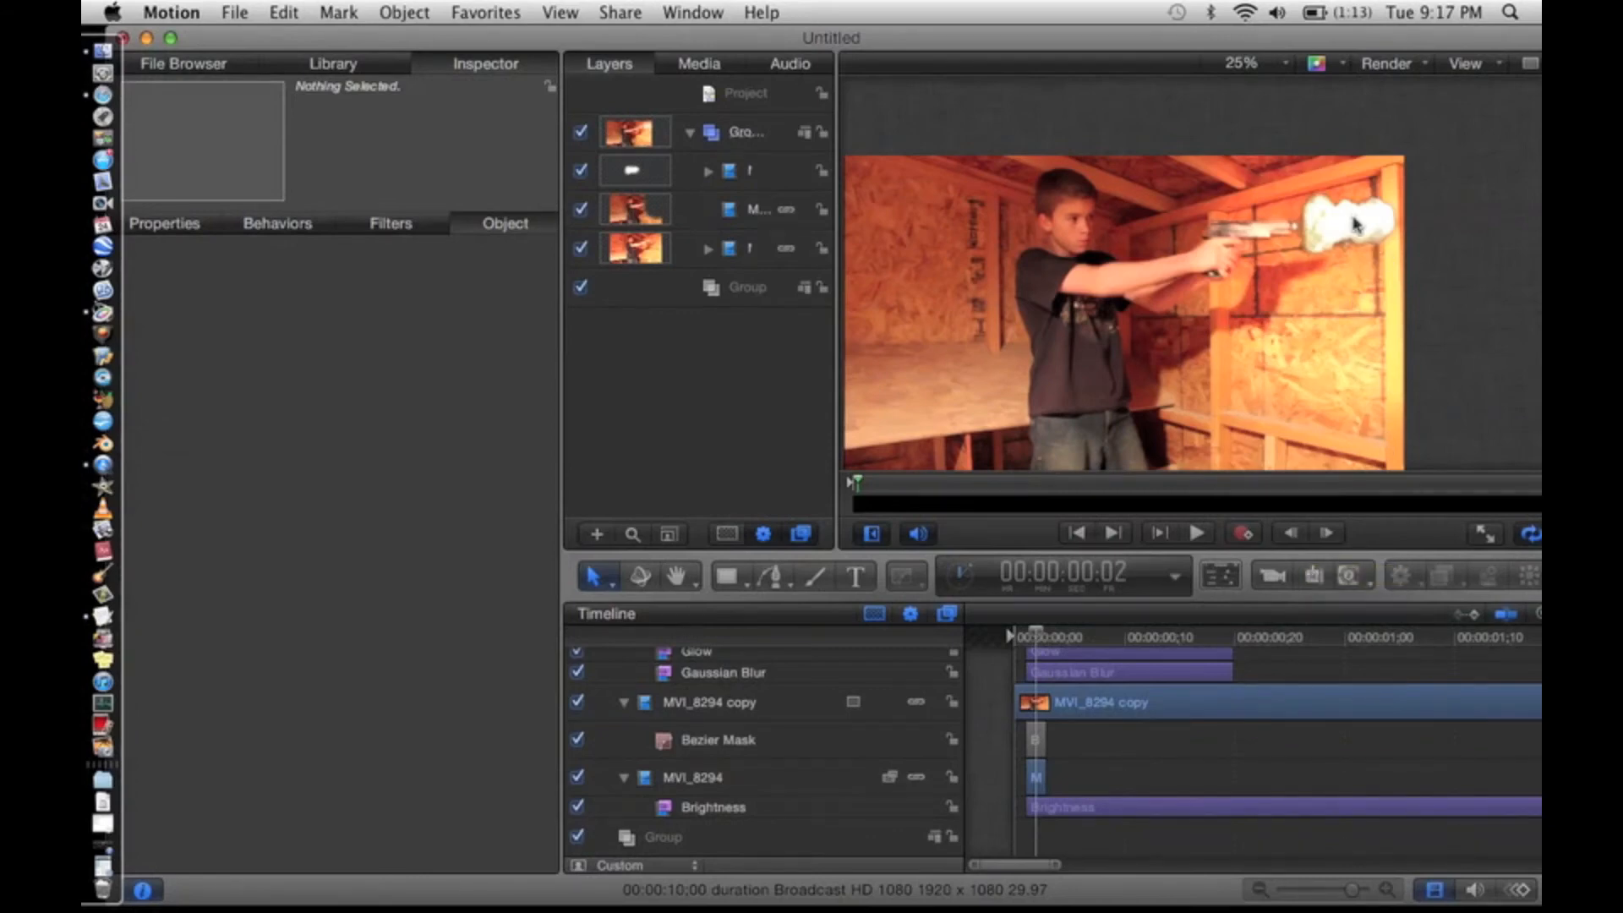
key("Left")
key("Left")
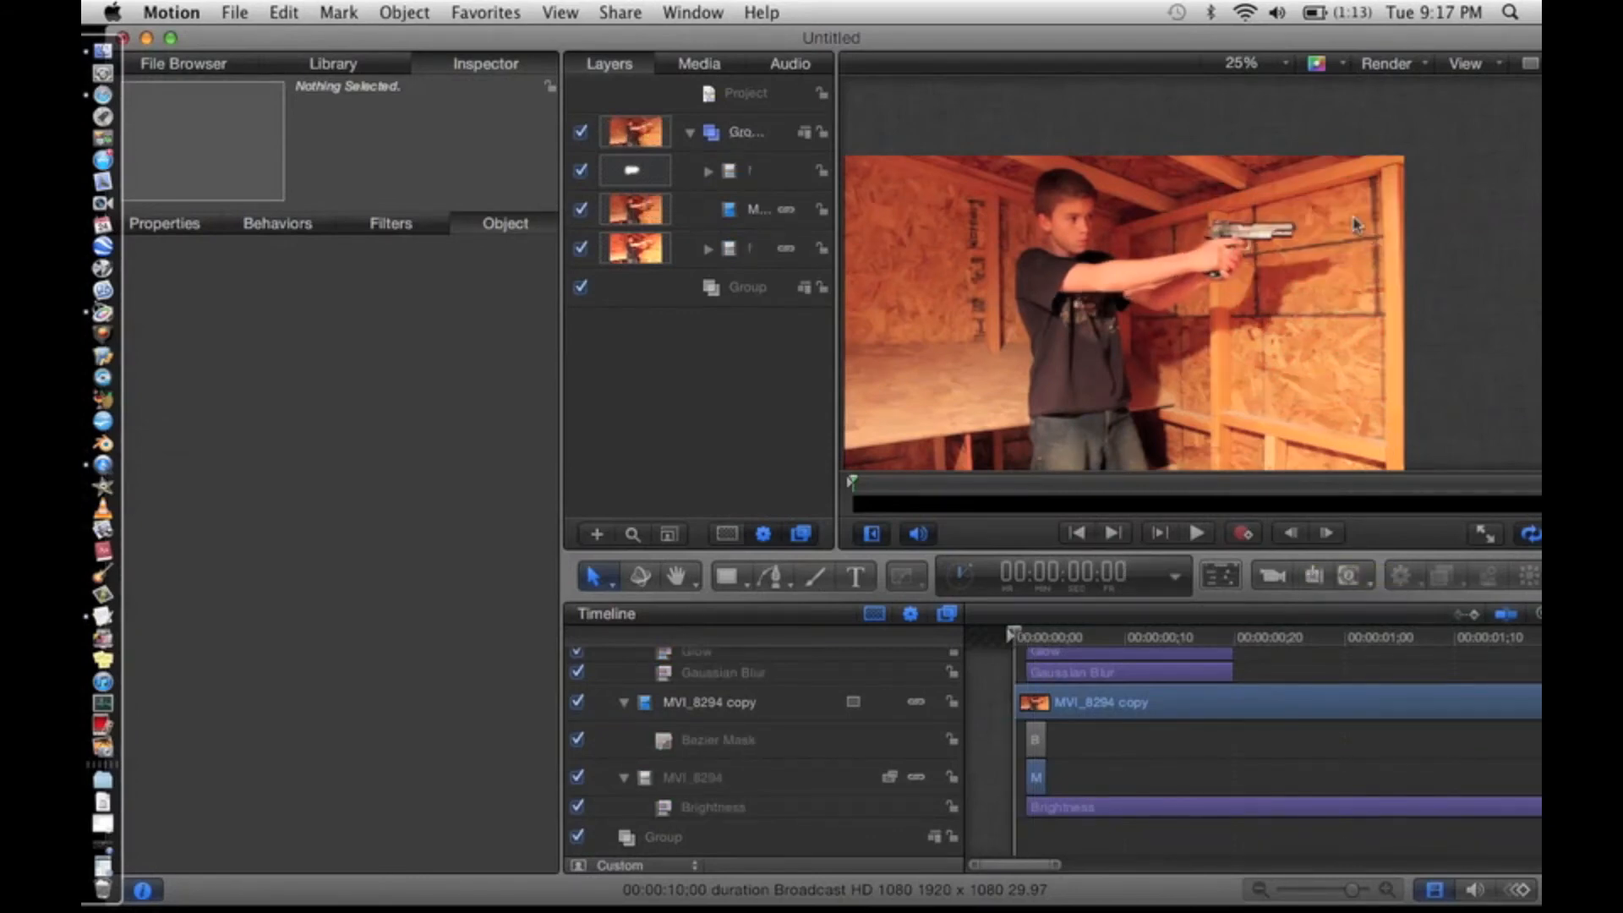
key("Right")
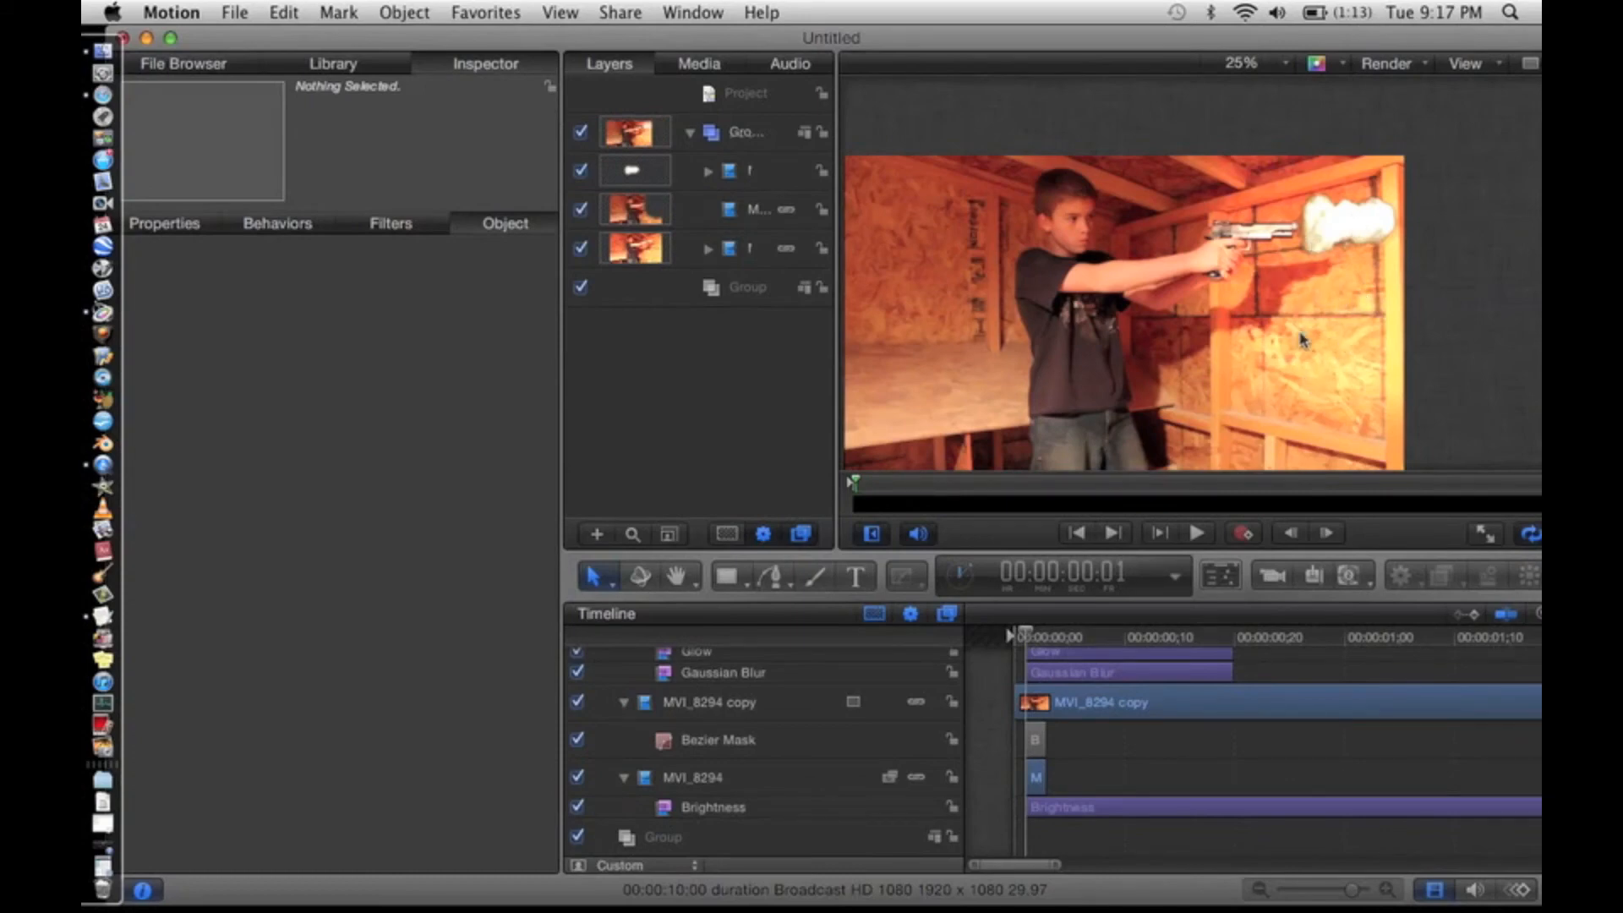
key("Right")
key("Right")
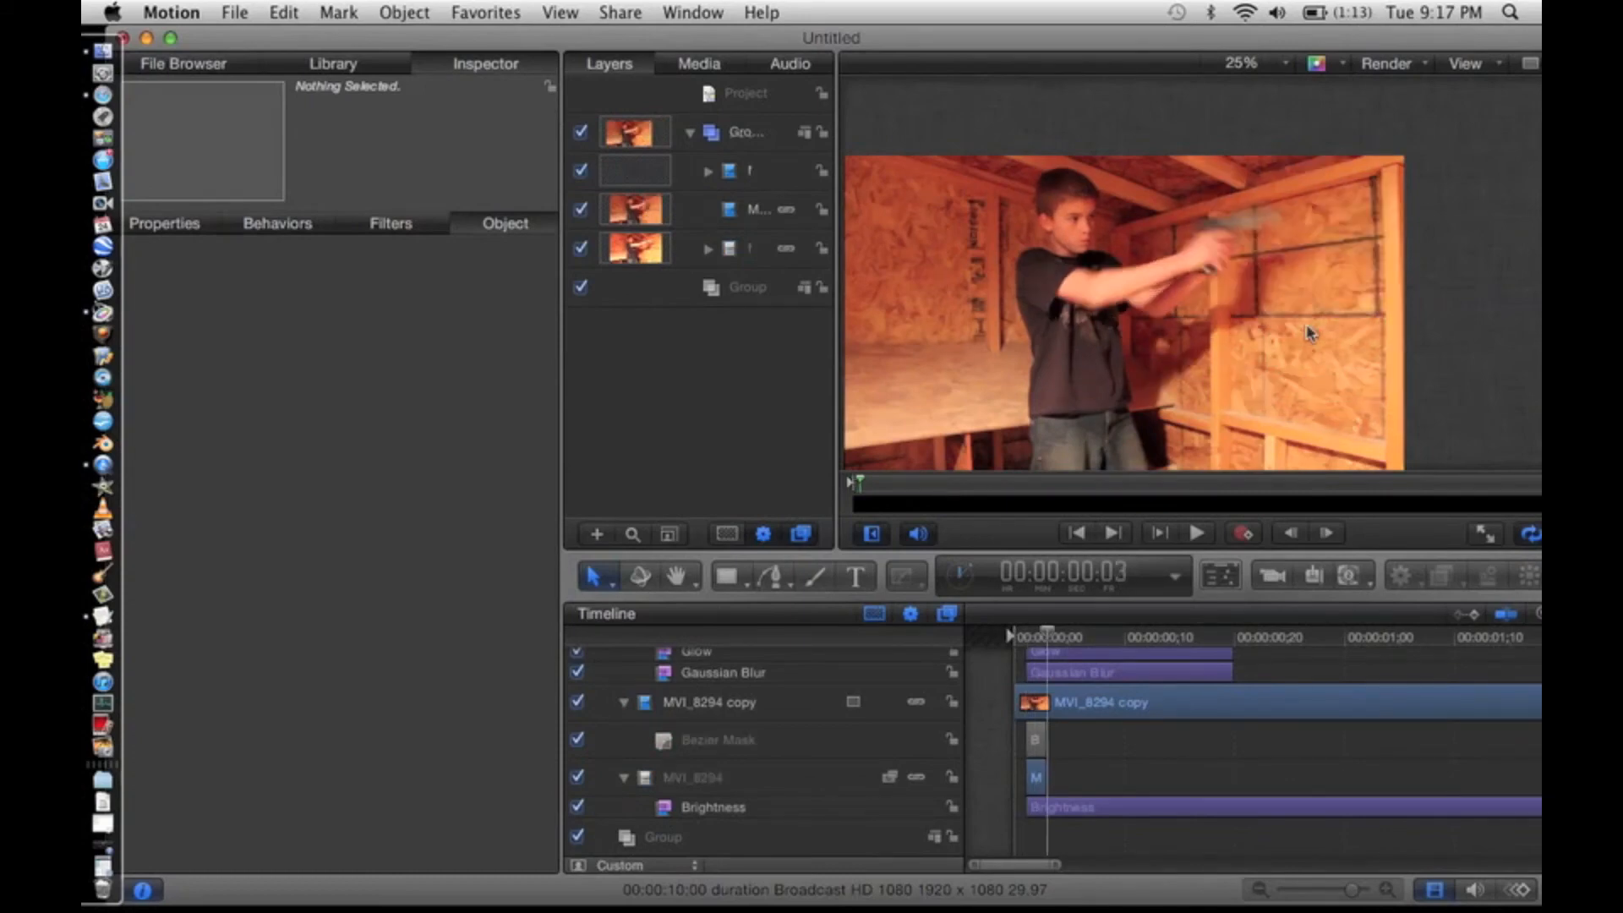
key("Left")
key("Left")
key("Left")
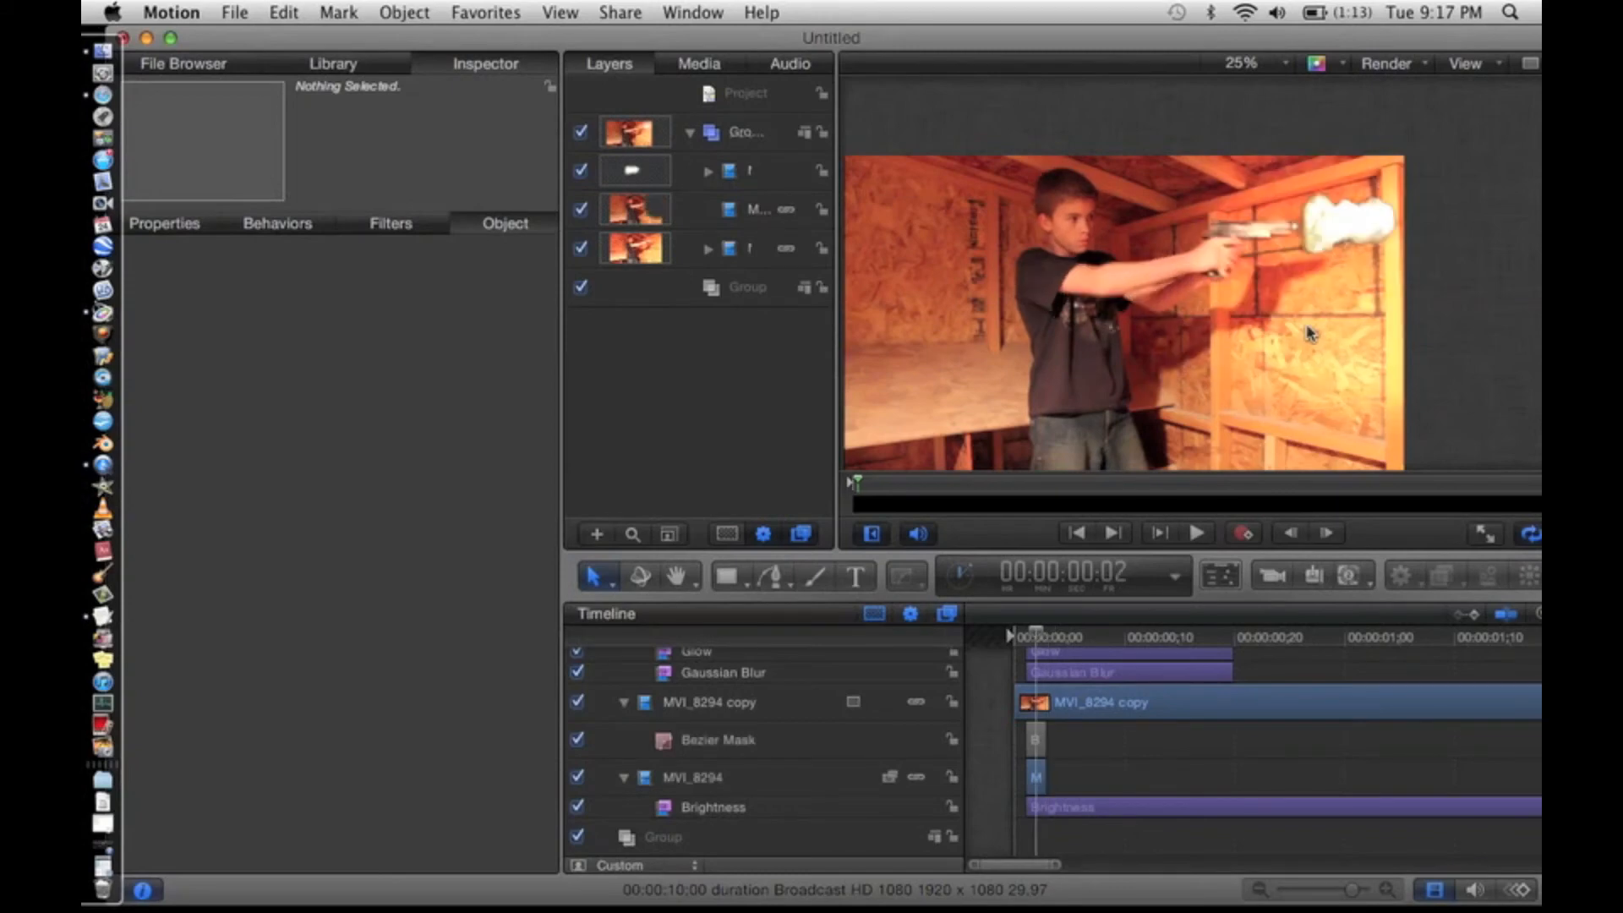
key("Right")
key("Right")
key("Right")
key("Right")
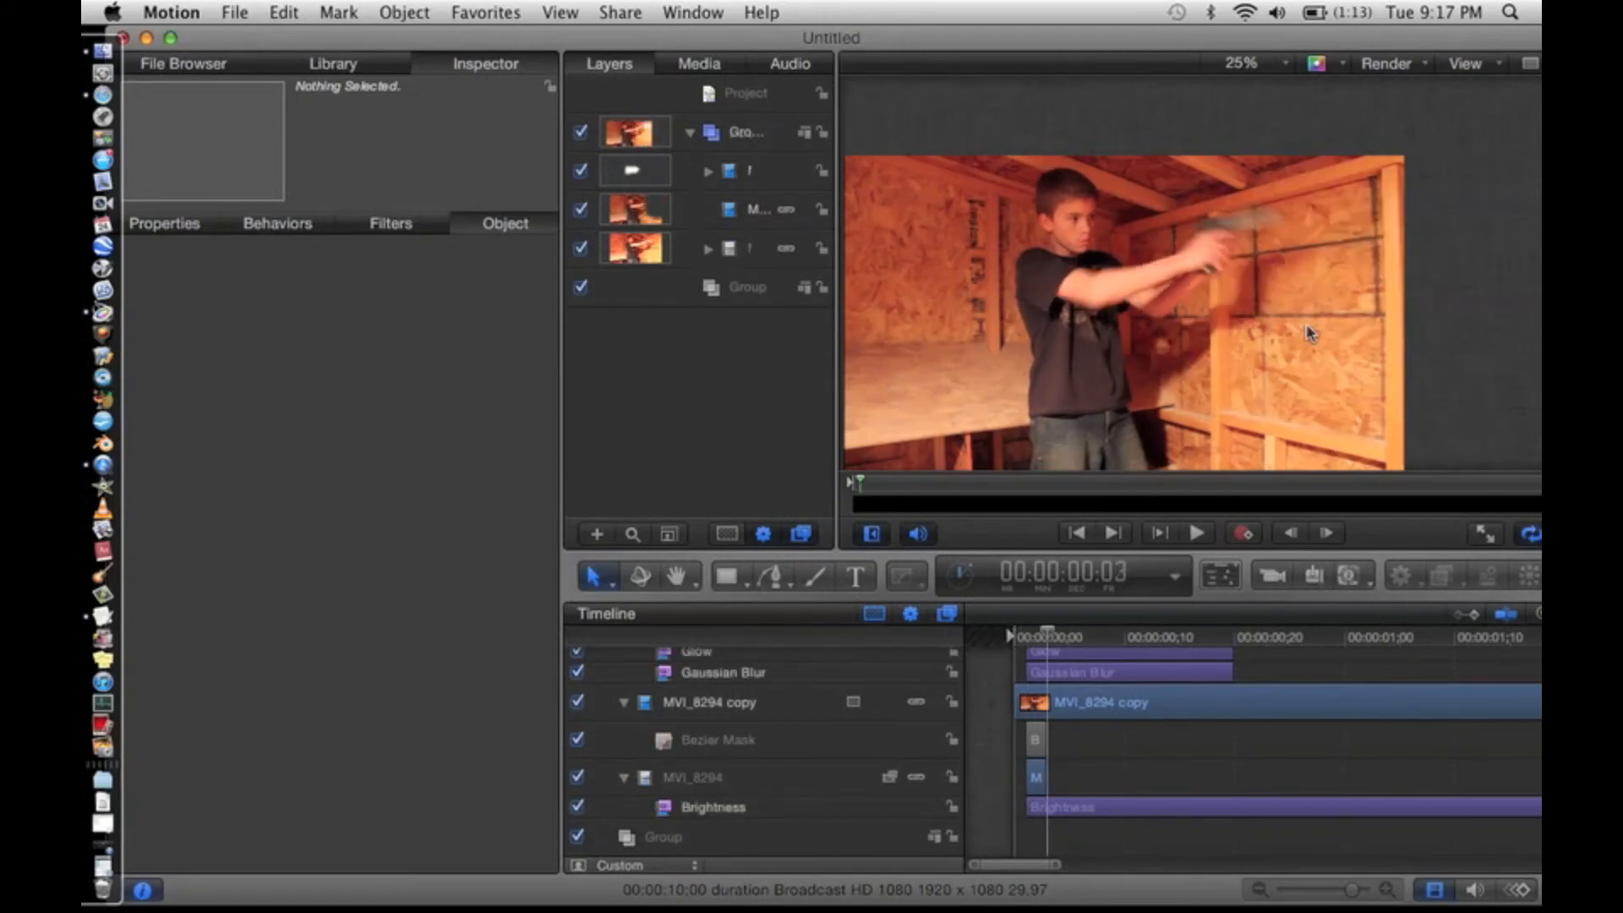
key("Left")
key("Left")
key("Left")
key("Left")
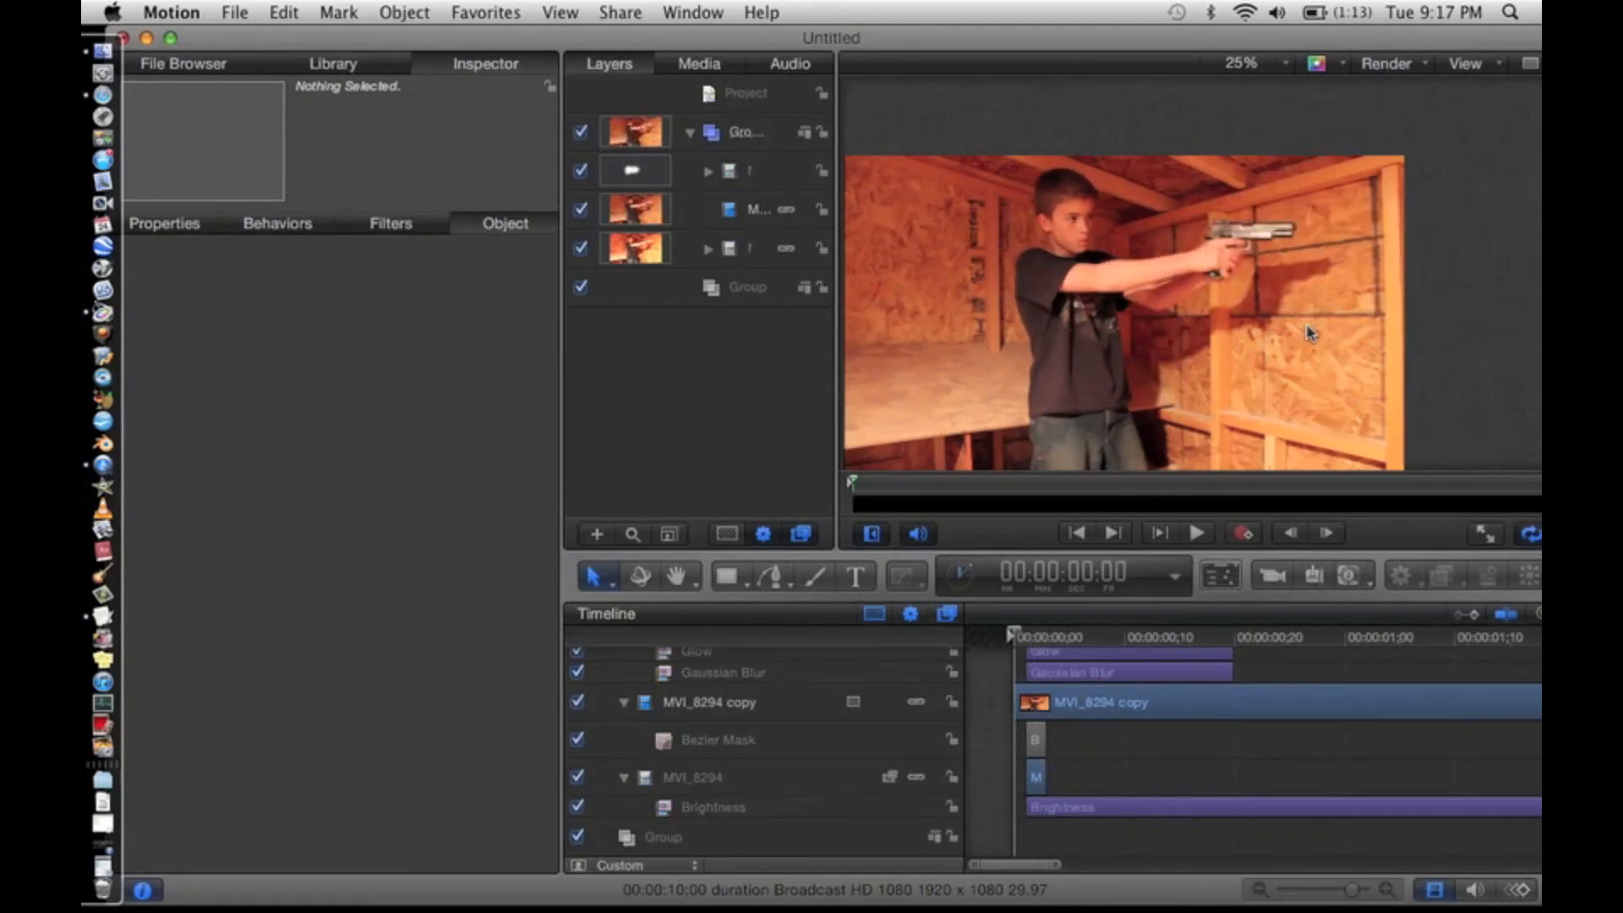
key("Right")
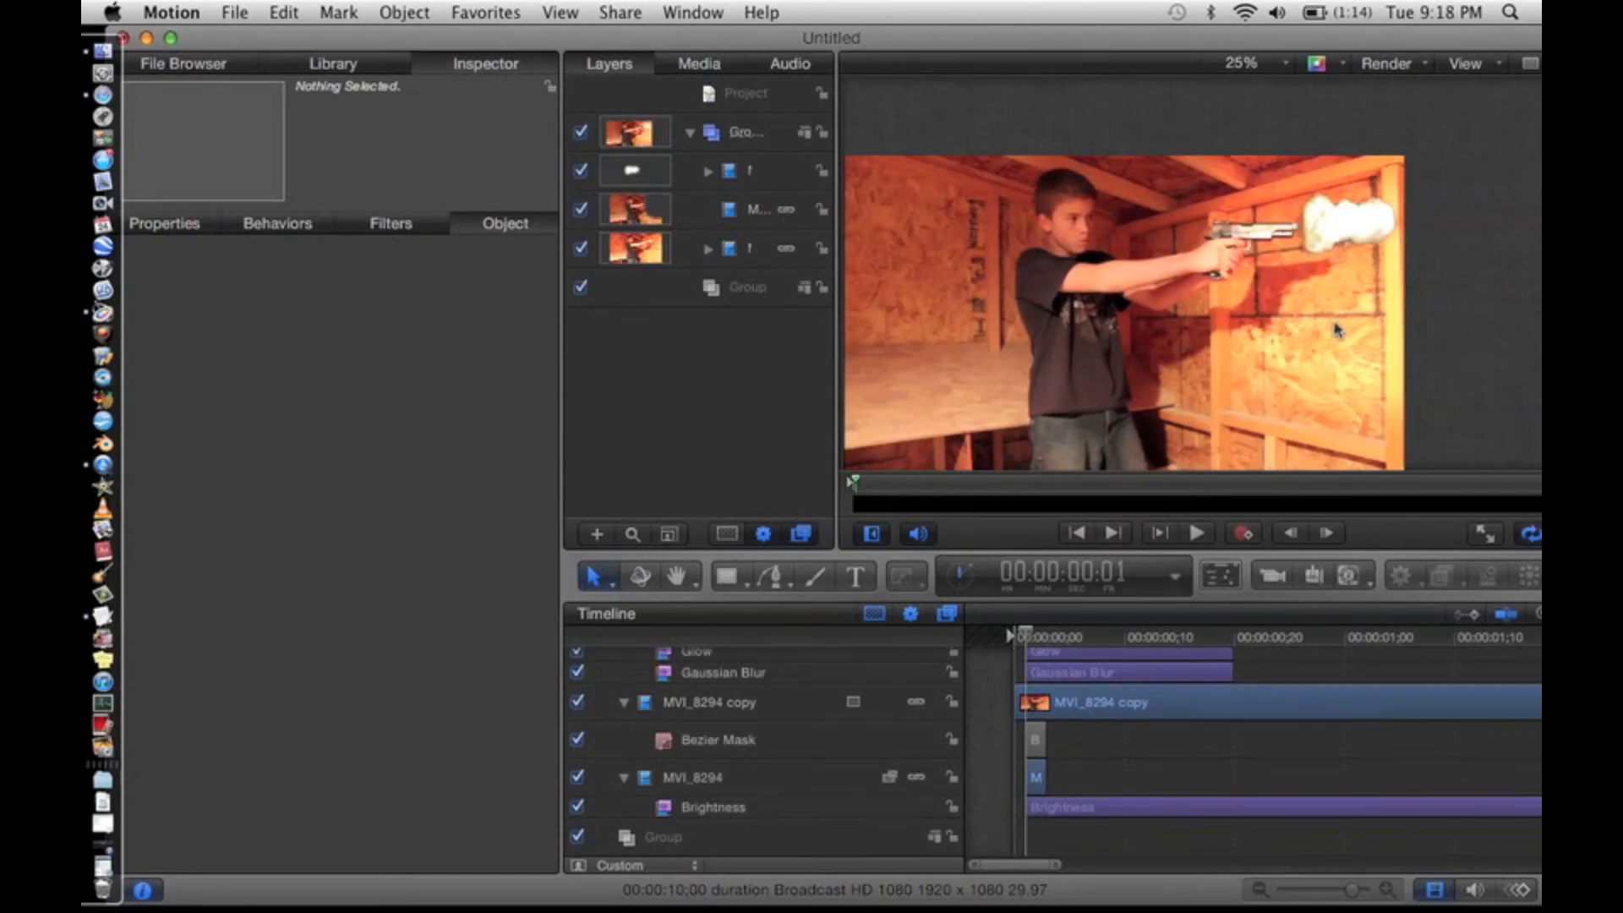
- Set the Brightness filter on the MVI_8294 clip to 1.91 after trying 2.93
left_click(705, 250)
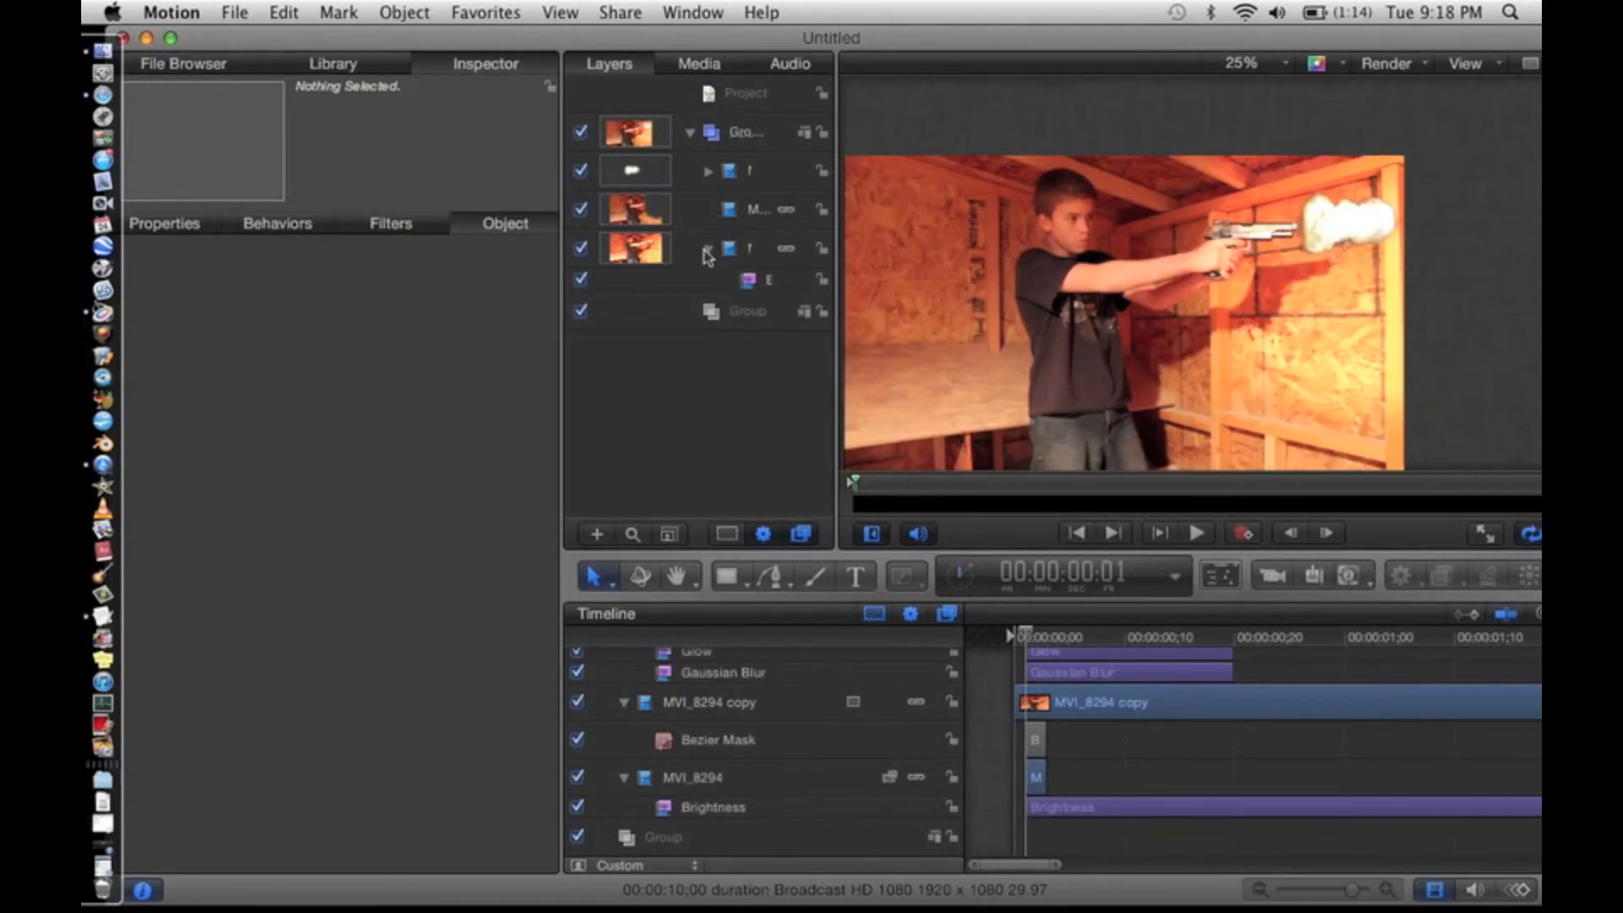
left_click(769, 282)
left_click(417, 230)
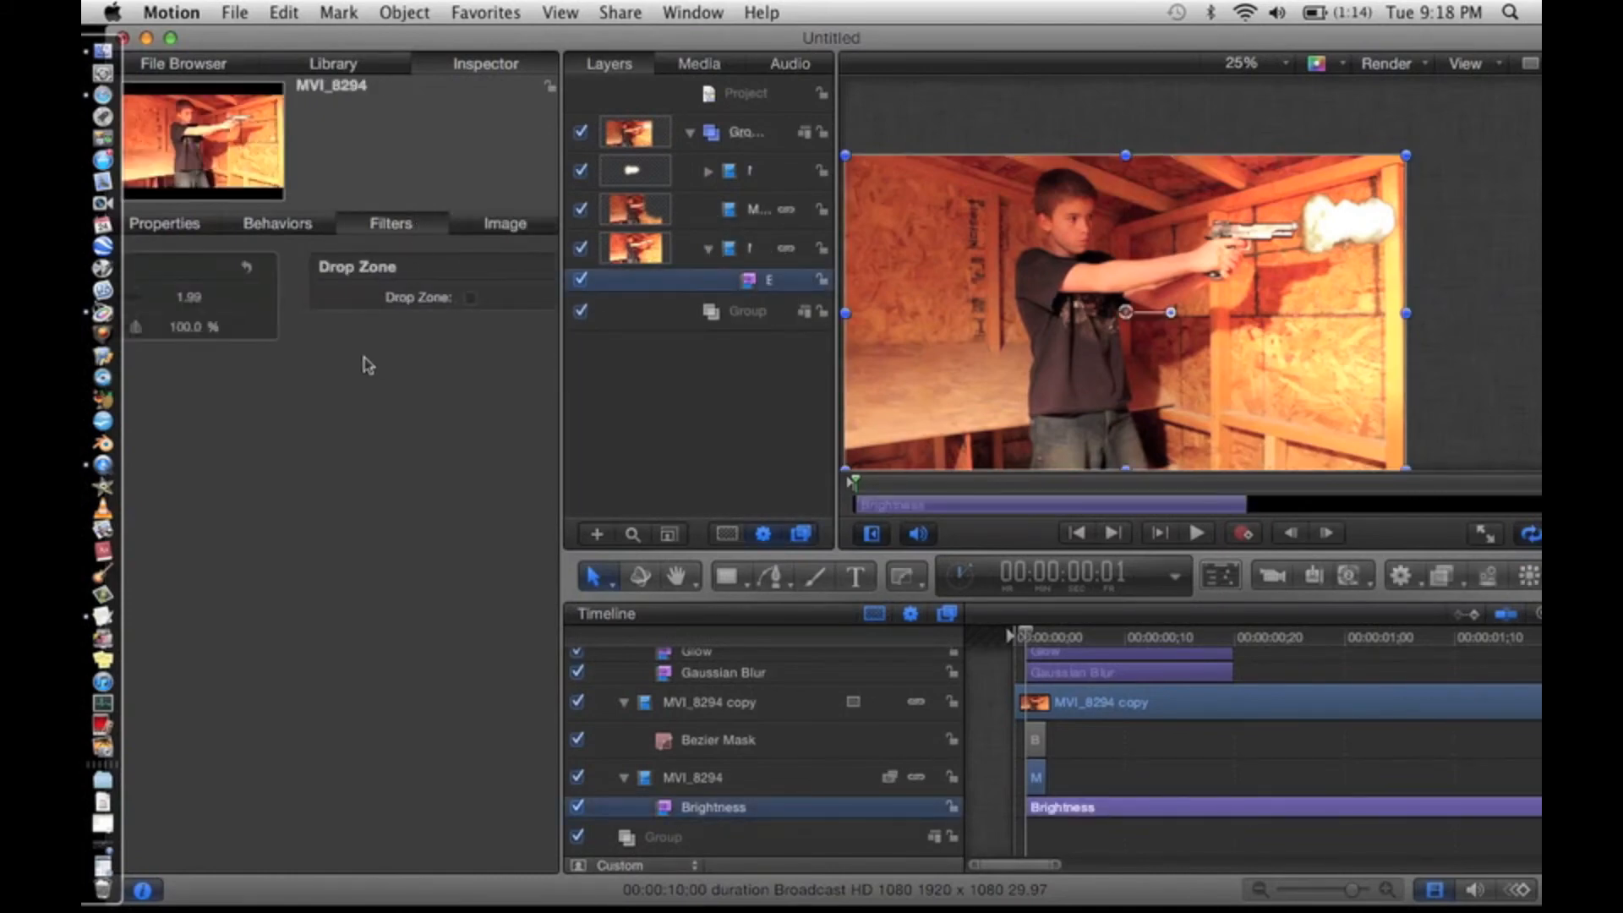
mouse_move(331, 296)
left_mouse_down()
mouse_move(392, 297)
mouse_move(329, 304)
mouse_move(353, 297)
left_mouse_up()
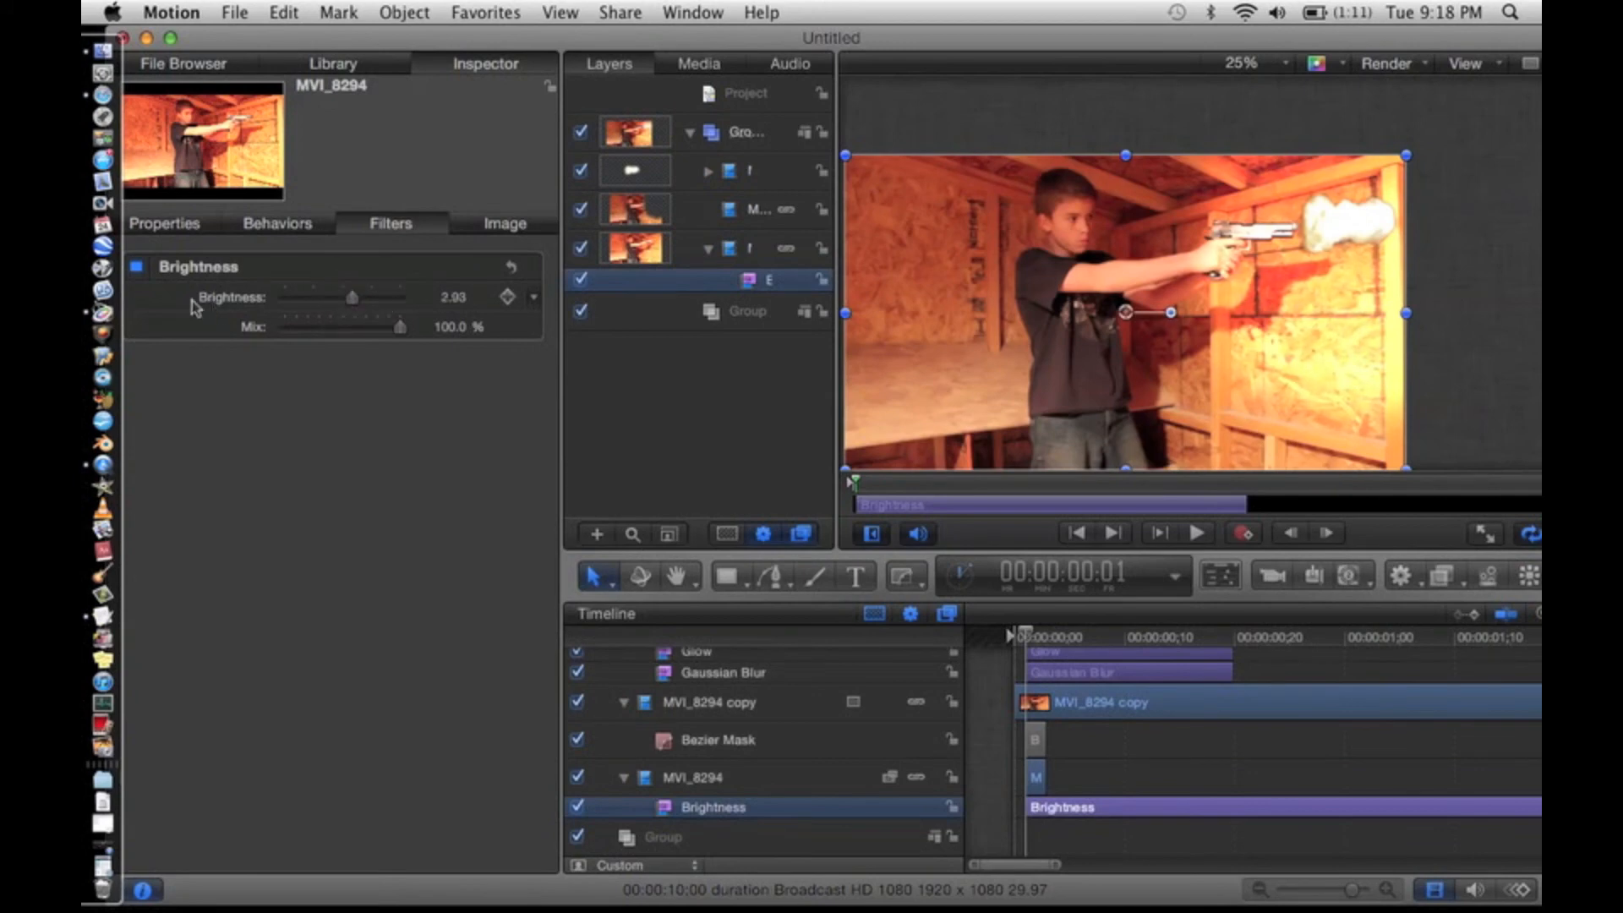
left_click(136, 267)
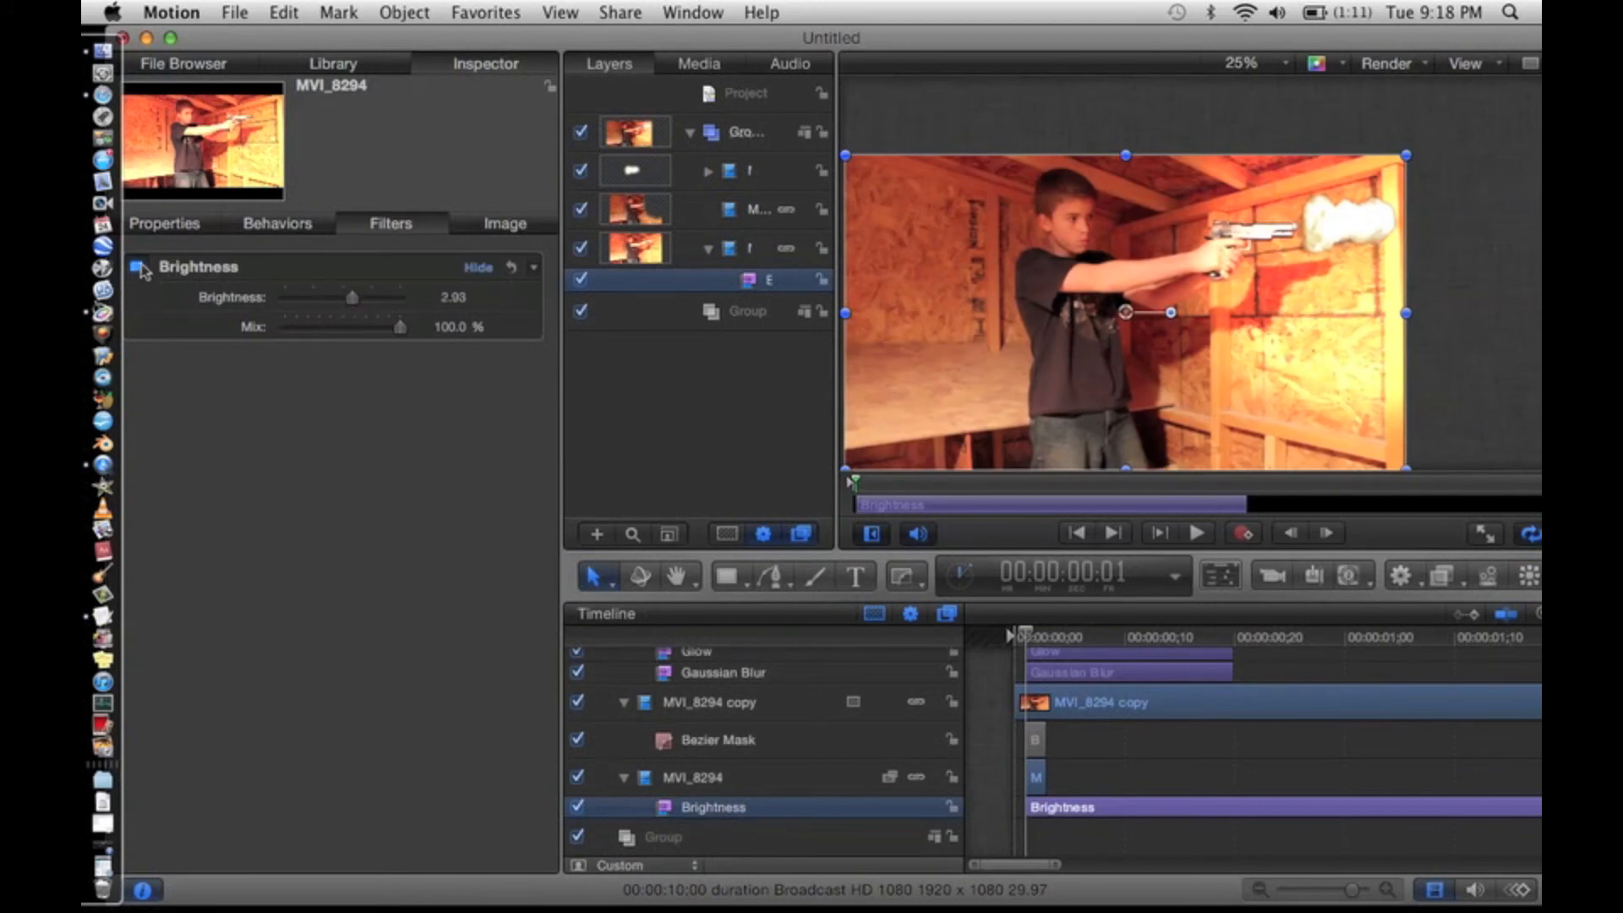
left_click(136, 267)
left_click_drag(352, 298, 330, 301)
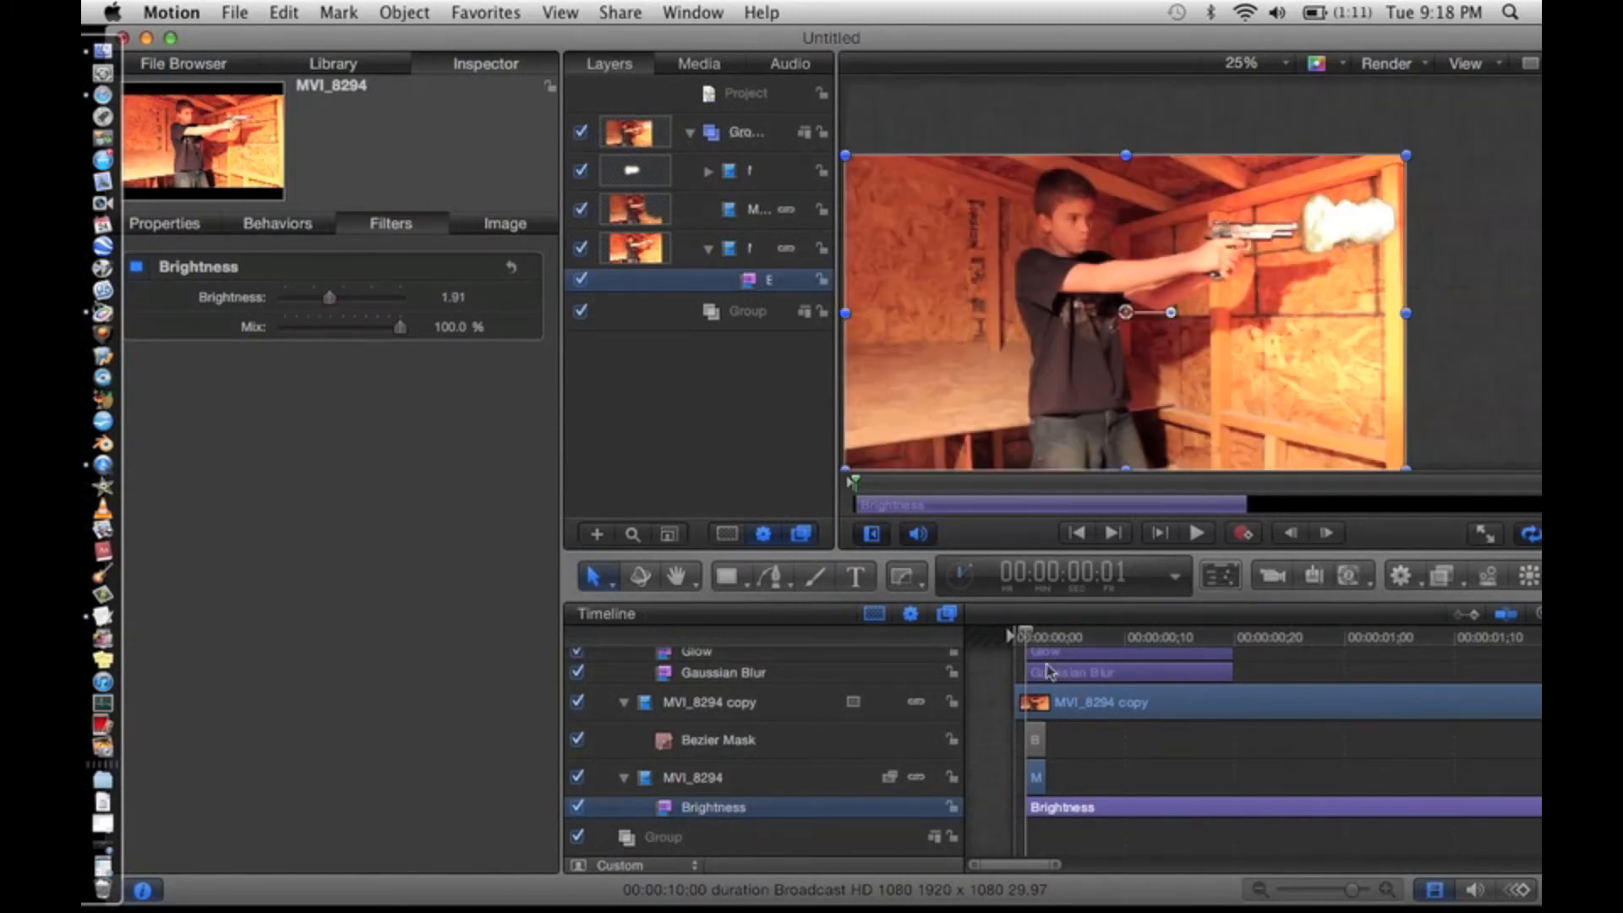
- Deselect the filter and step through the opening frames to examine the adjusted wall brightness around the muzzle flash
left_click(1000, 677)
key("Right")
key("Right")
key("Right")
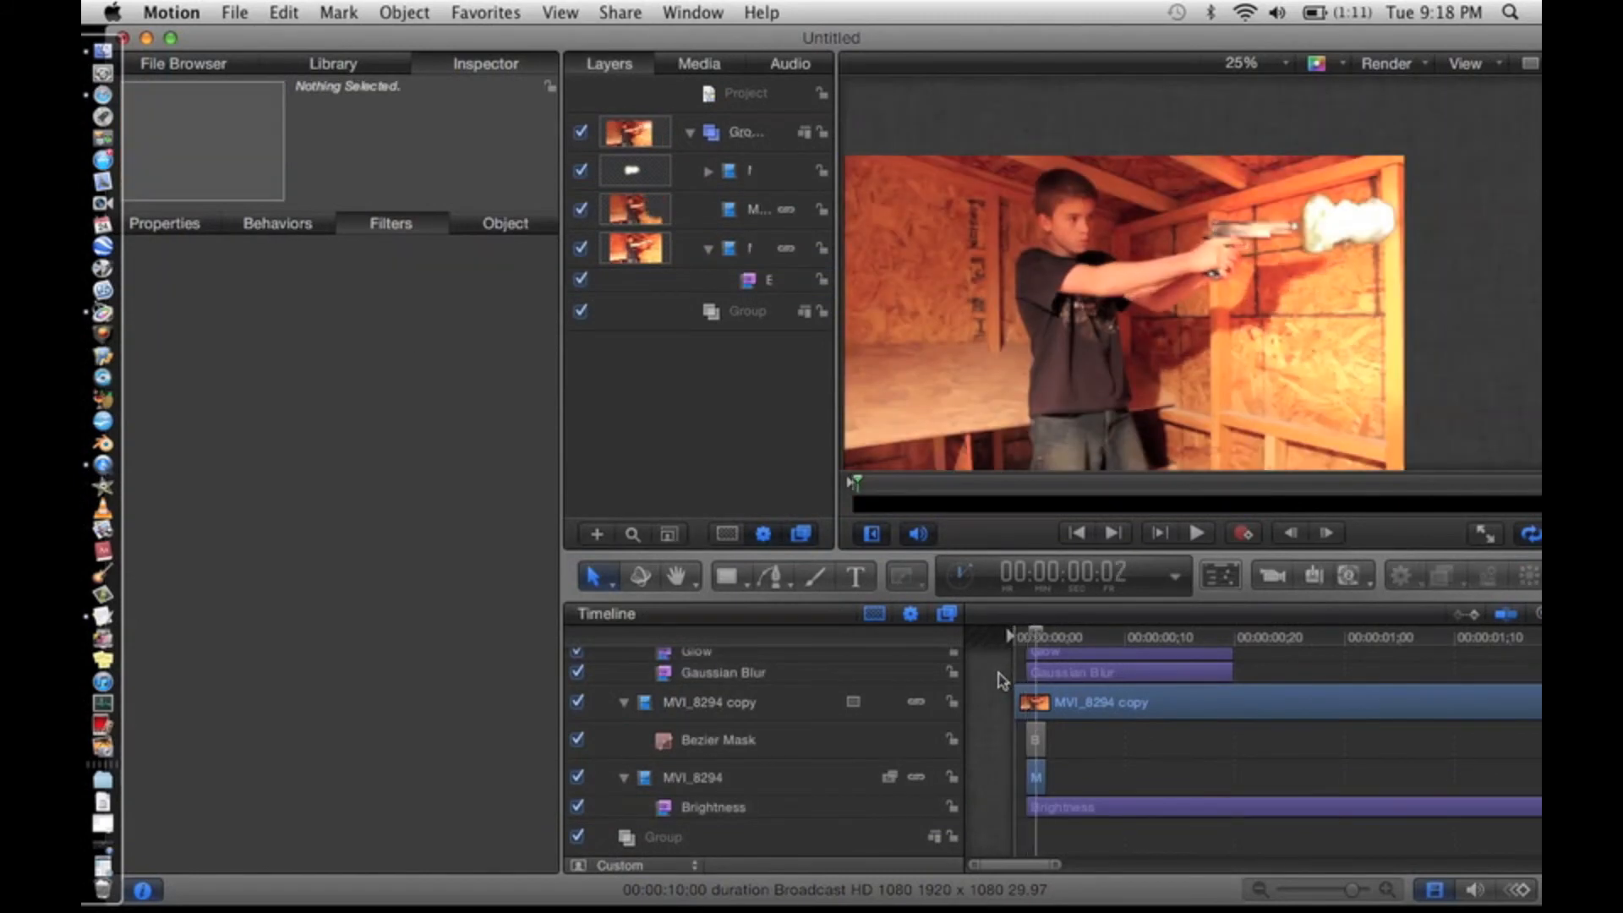
key("Left")
key("Left")
key("Left")
key("Right")
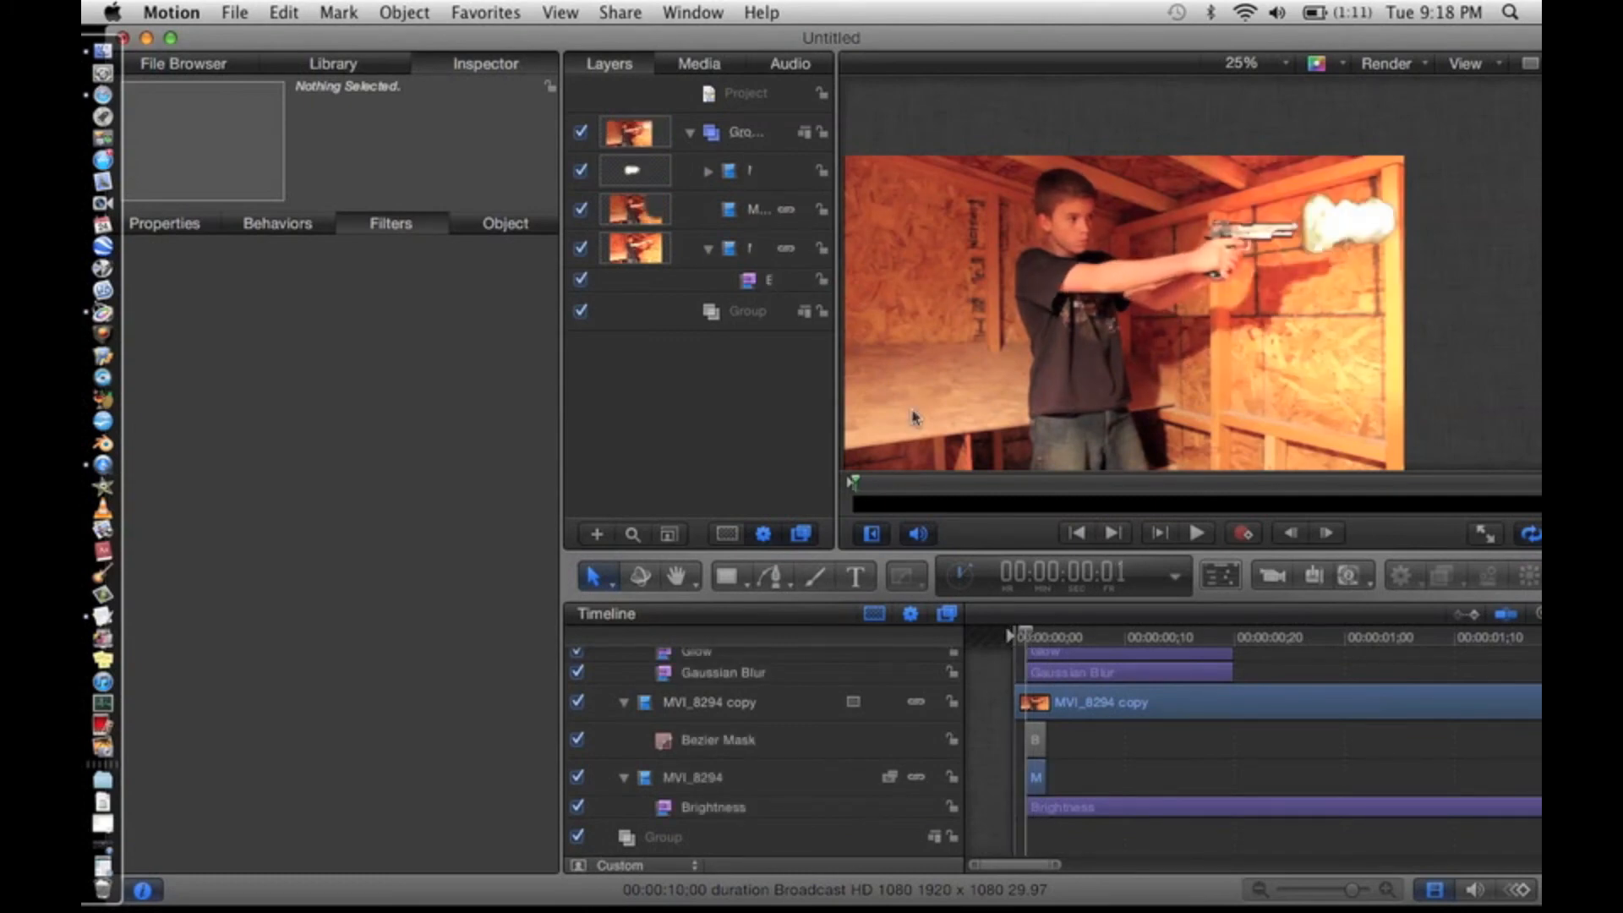
- Collapse the clips and Group 1 in both the layer list and the timeline
left_click(708, 249)
left_click(689, 133)
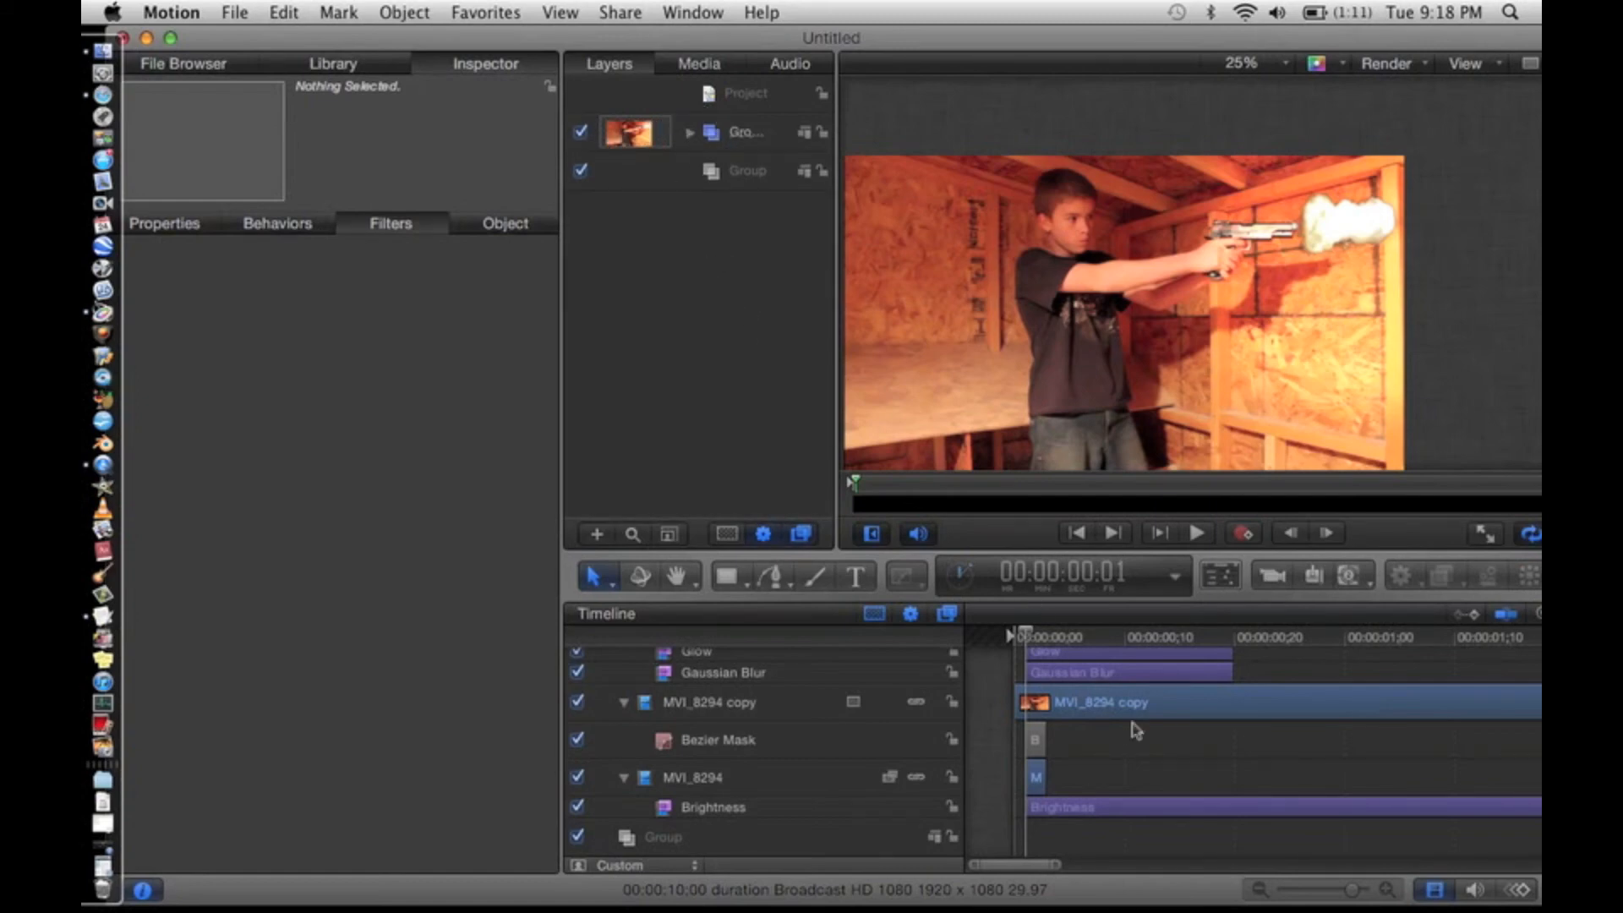
left_click(623, 703)
left_click(624, 776)
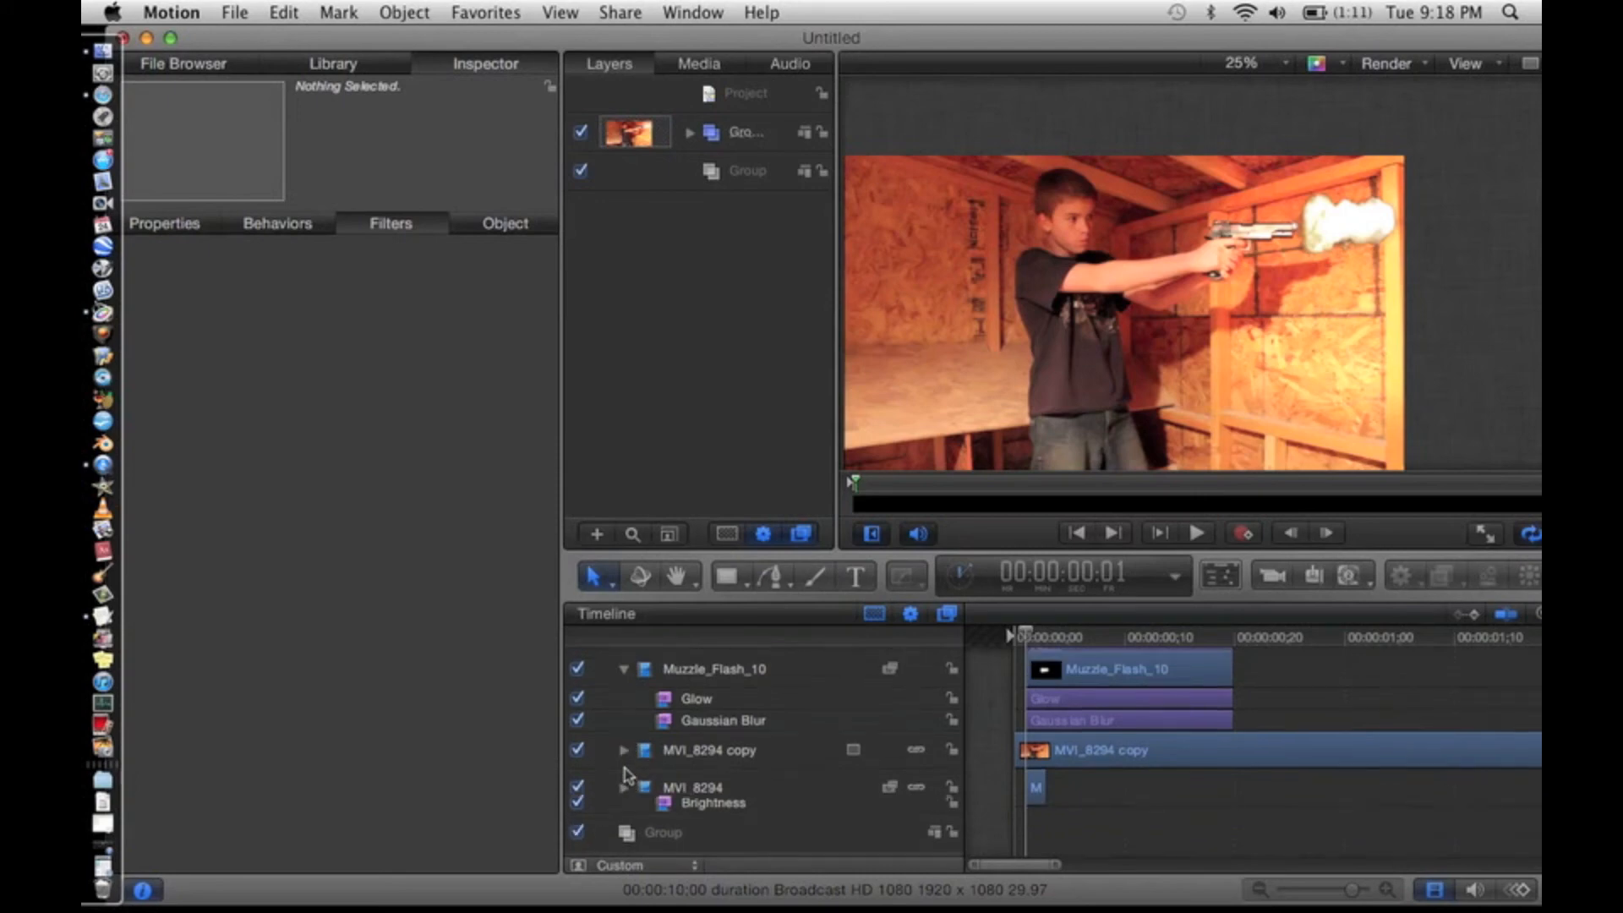
left_click(624, 678)
left_click(606, 678)
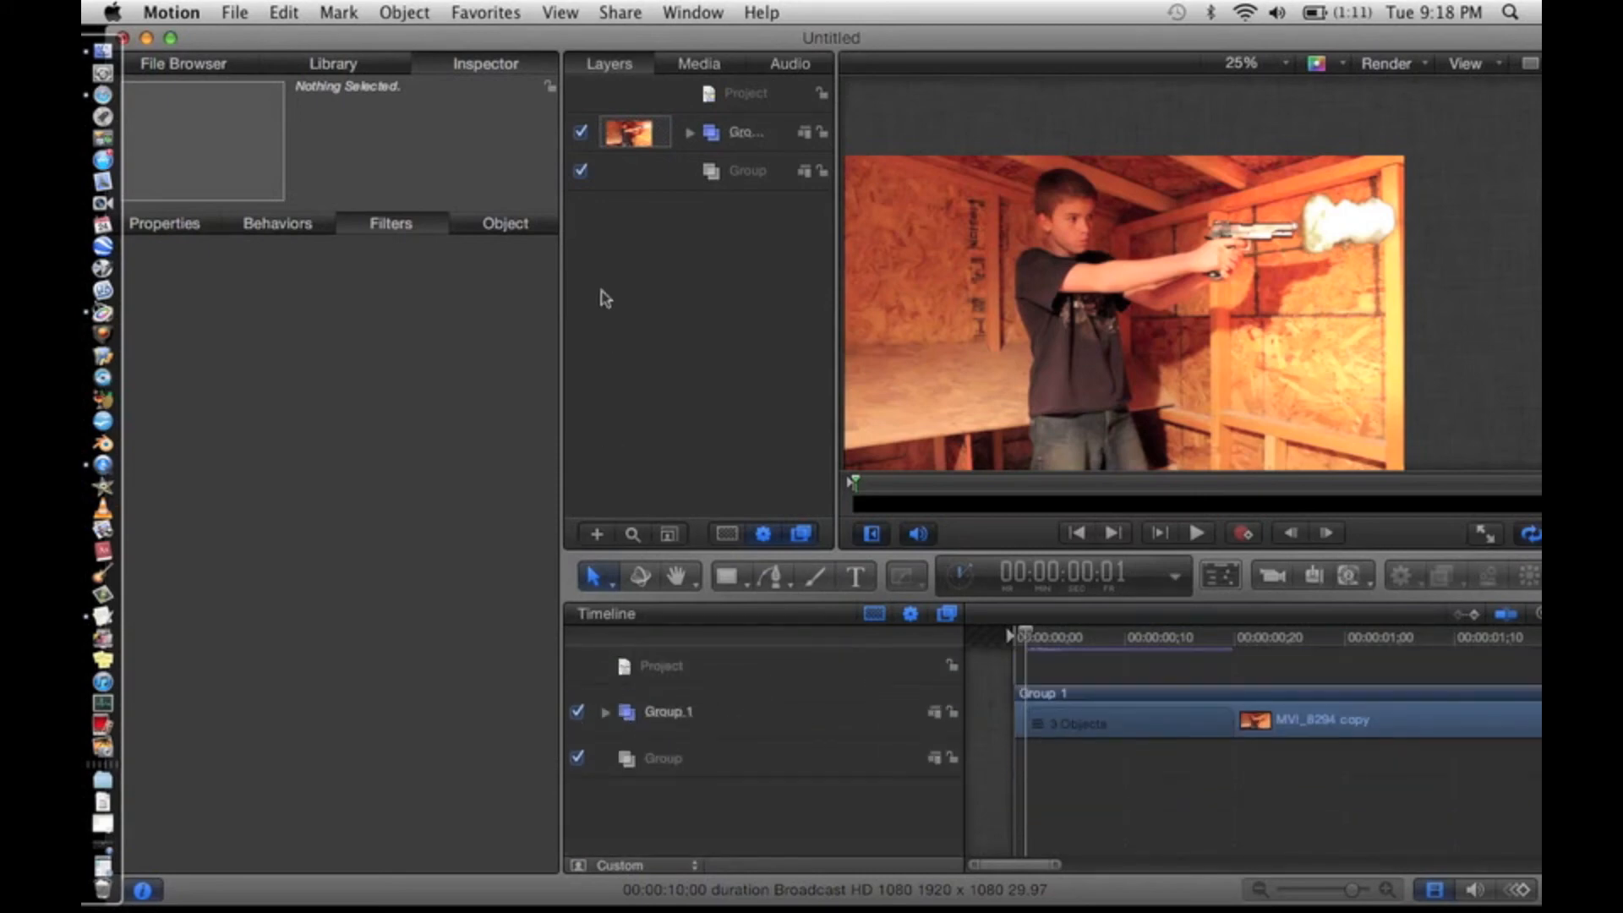
- Browse the Action Essentials 2 footage in the file browser and open the 04. Smoke Puff folder
left_click(164, 226)
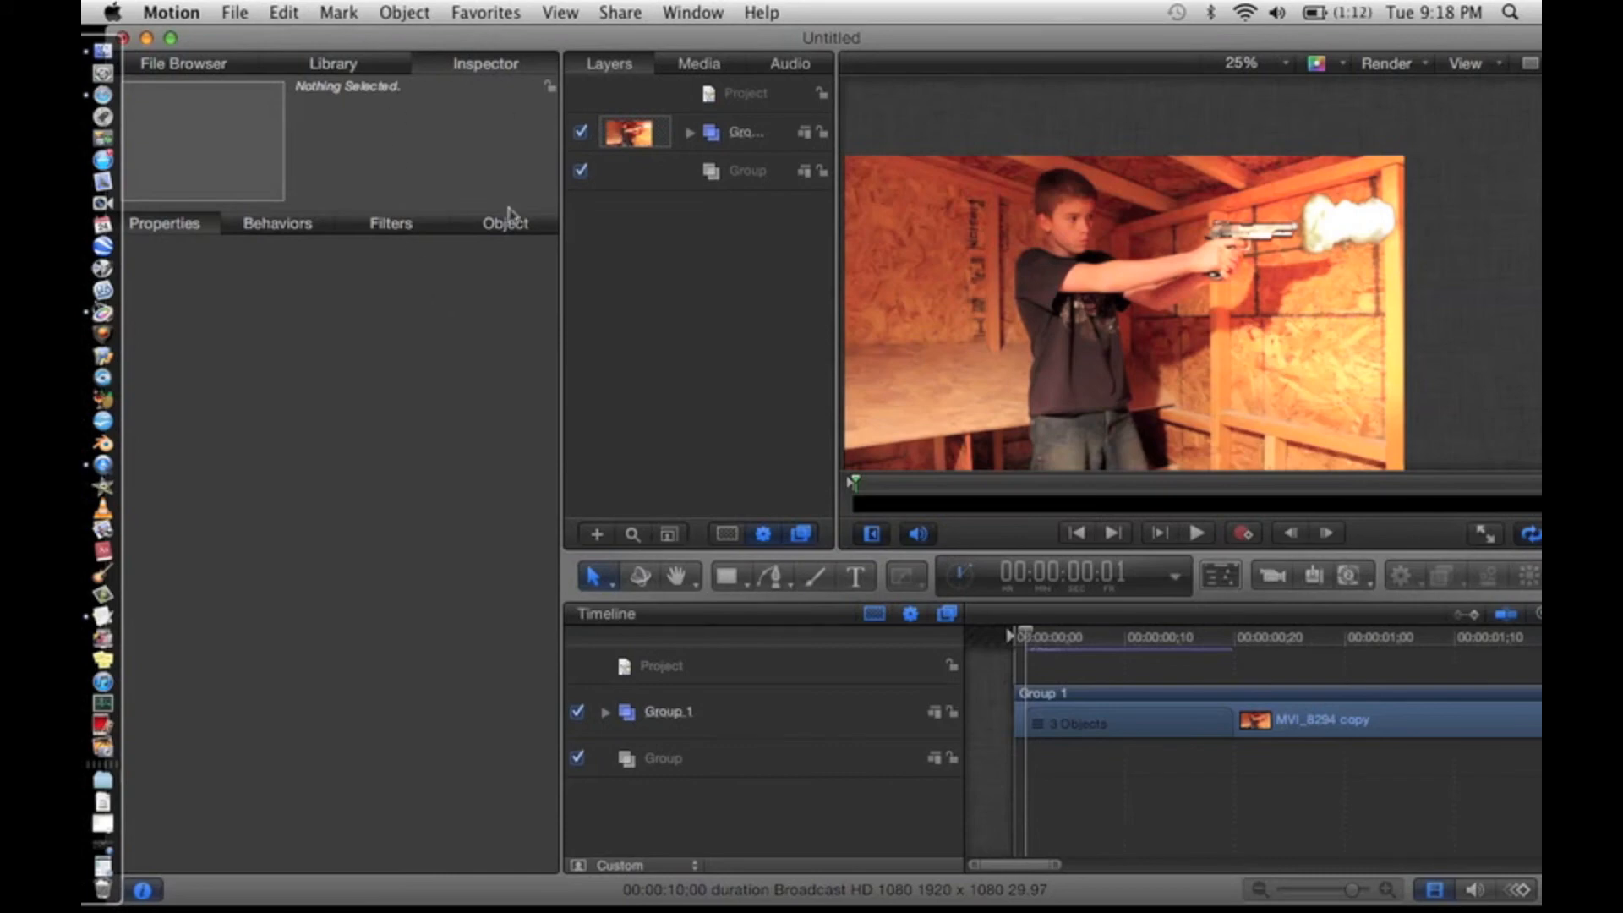
left_click(210, 64)
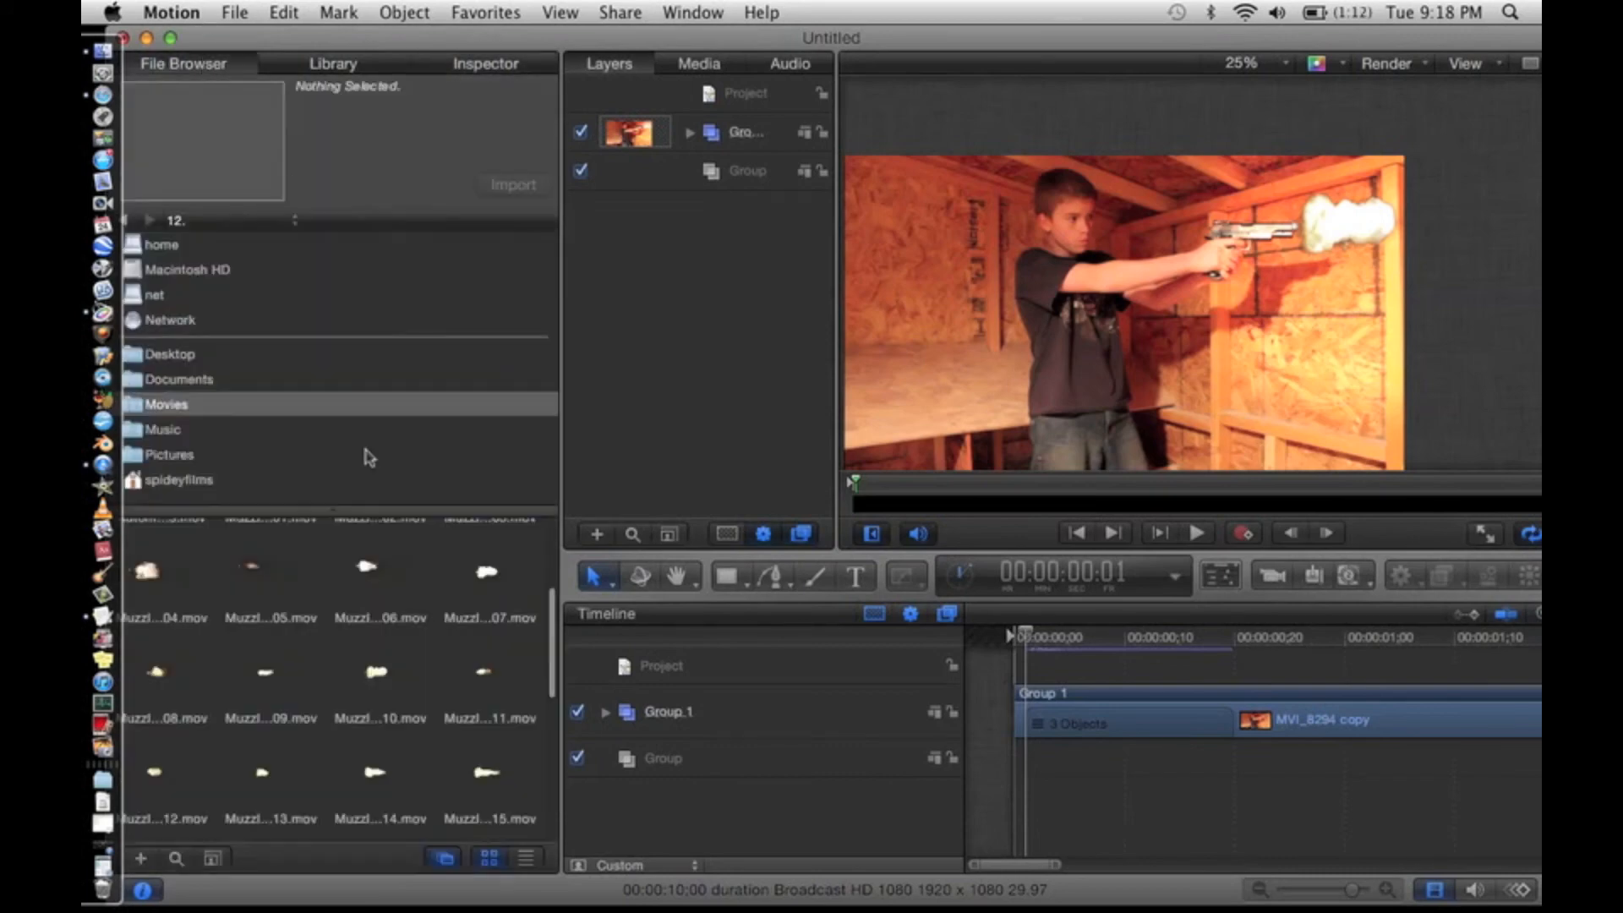
scroll(351, 594, "up", 3)
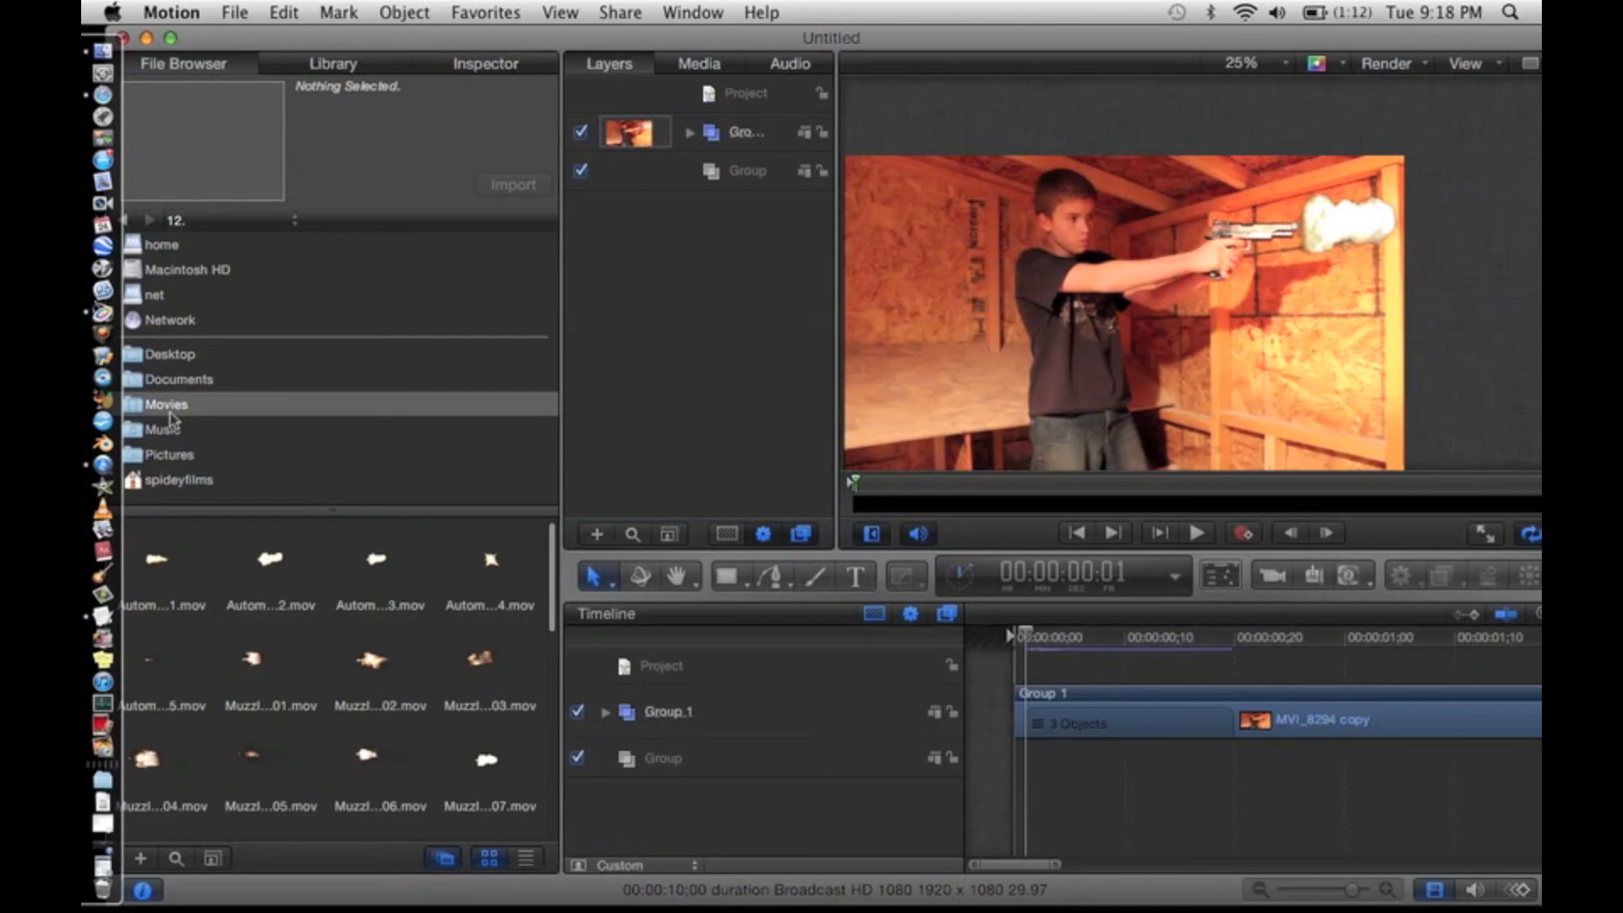
left_click(239, 227)
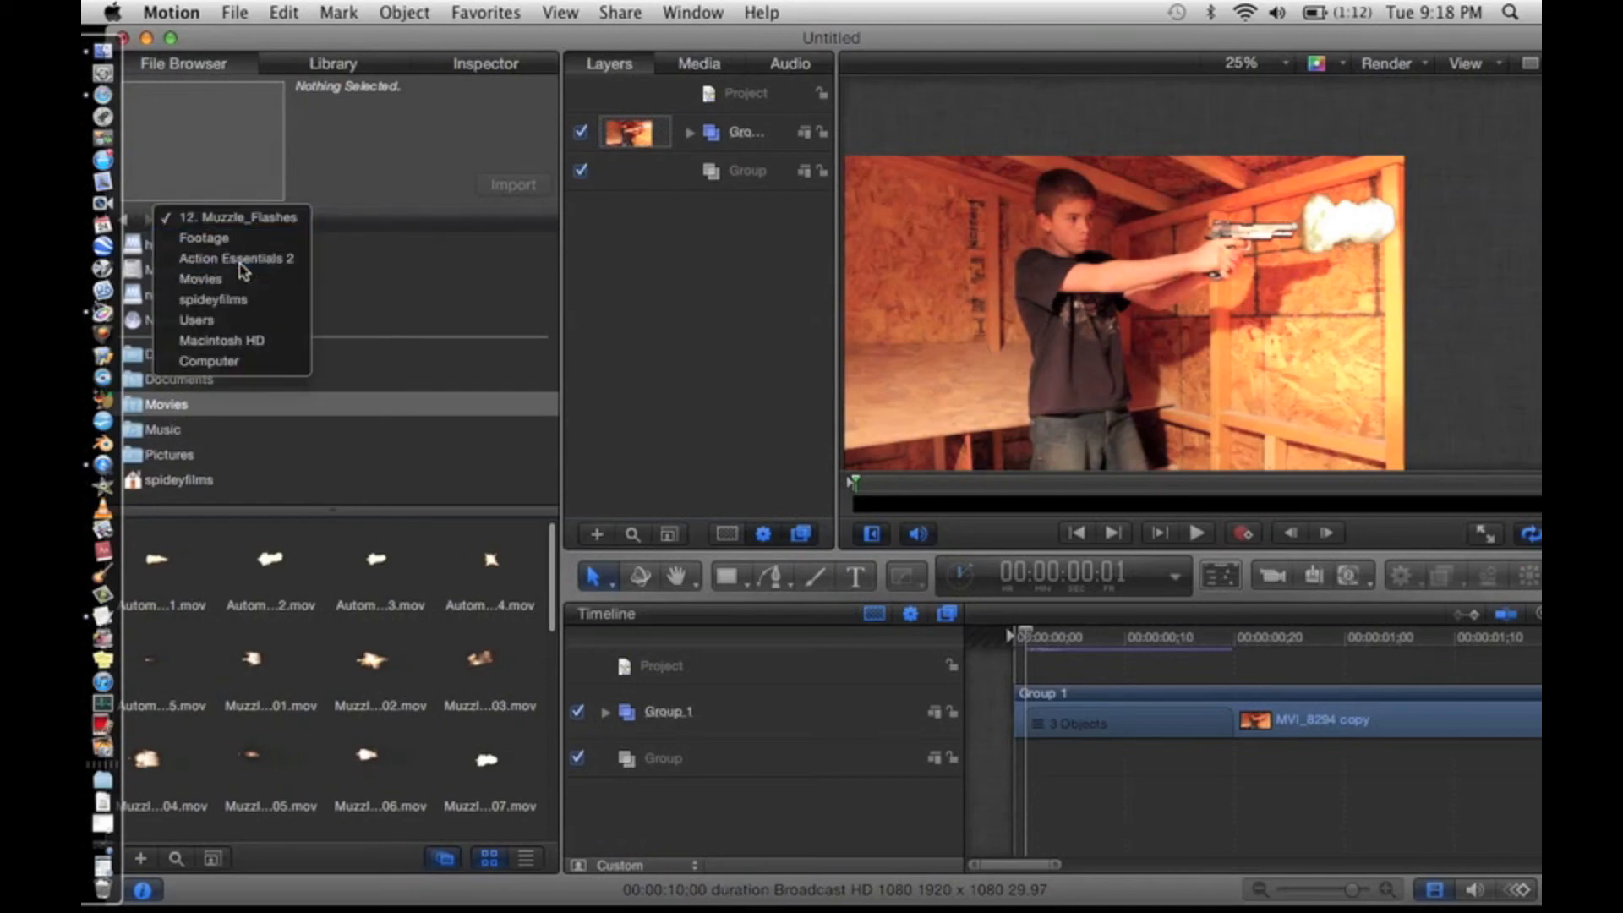
left_click(241, 258)
double_click(194, 600)
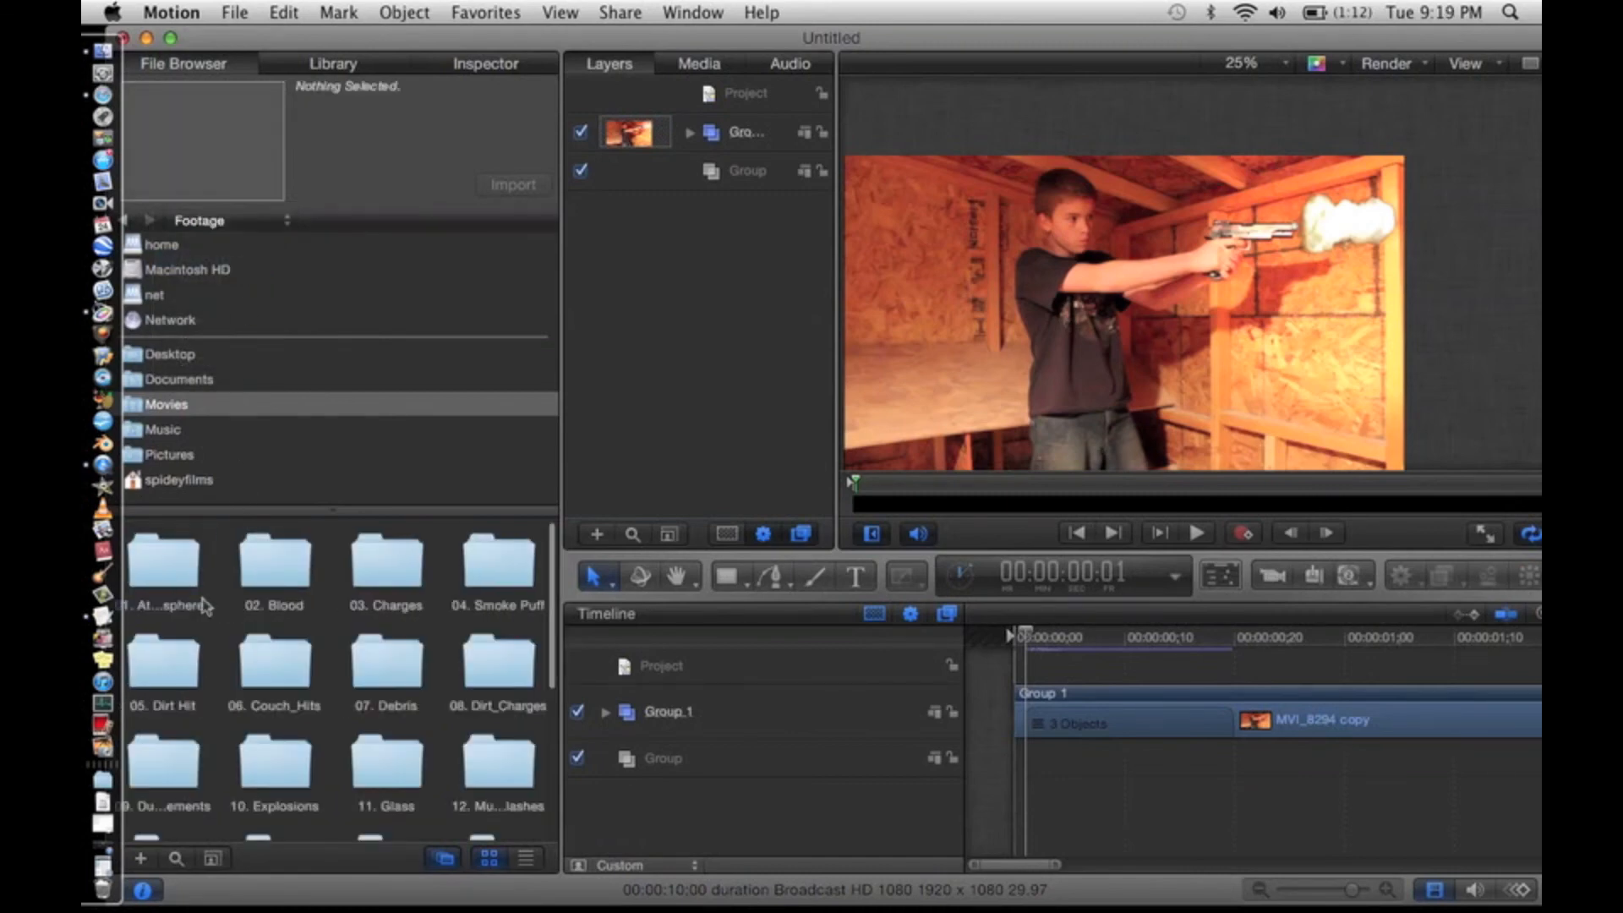
double_click(468, 598)
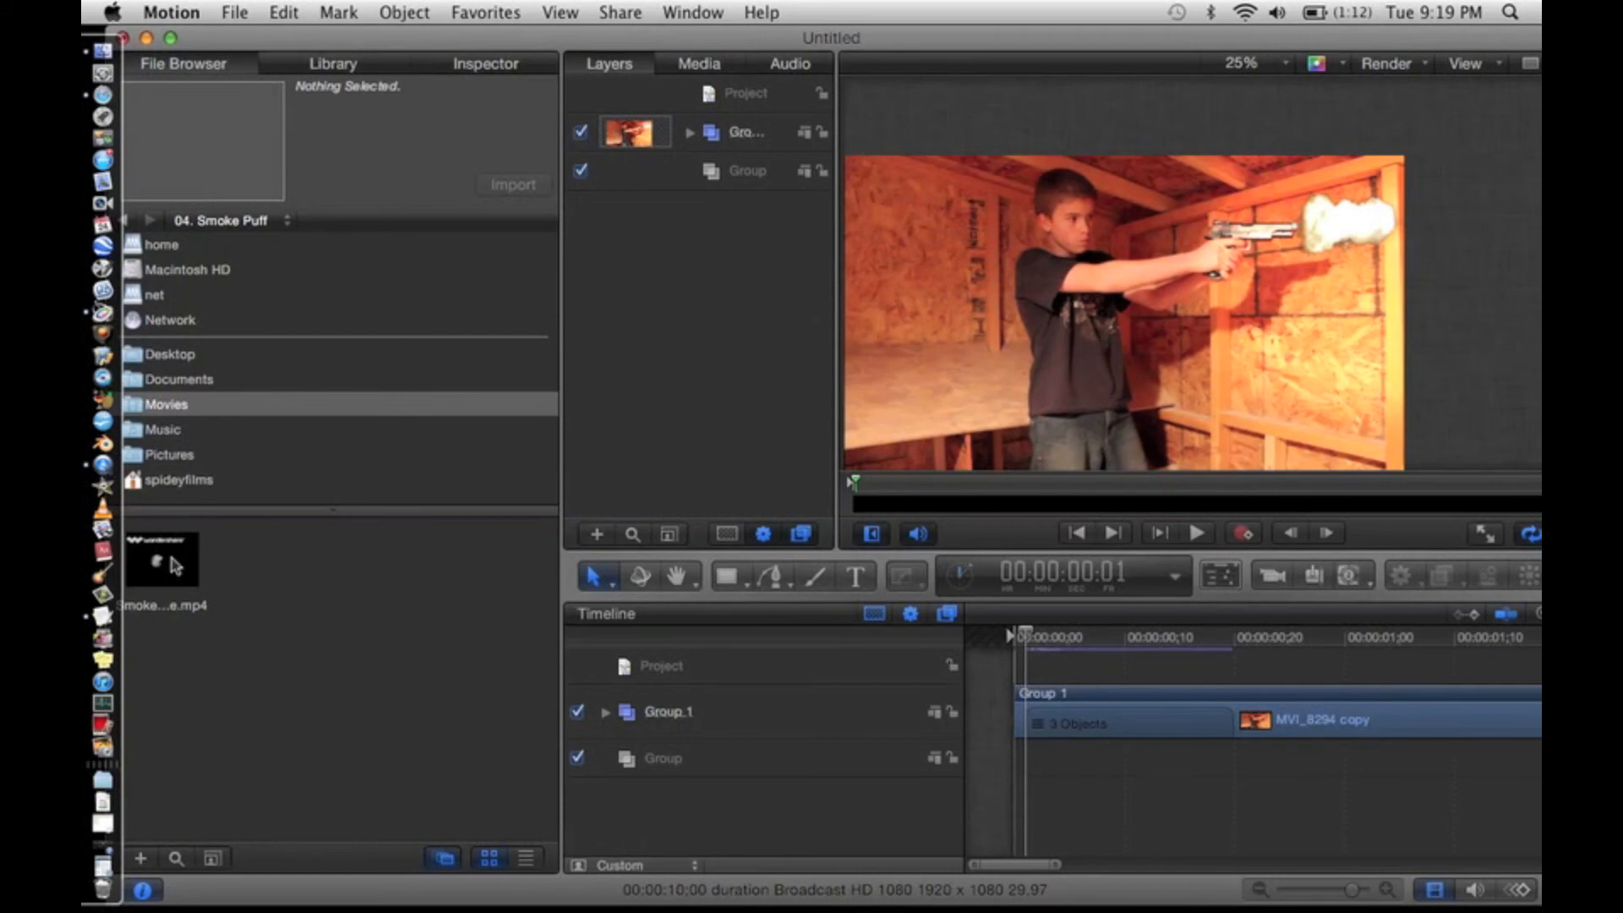
- Add the smoke puff stock clip to Group 1 at 00:00:00;01, mute its preview and scale it to about 193%
left_click(175, 565)
left_click_drag(175, 565, 939, 331)
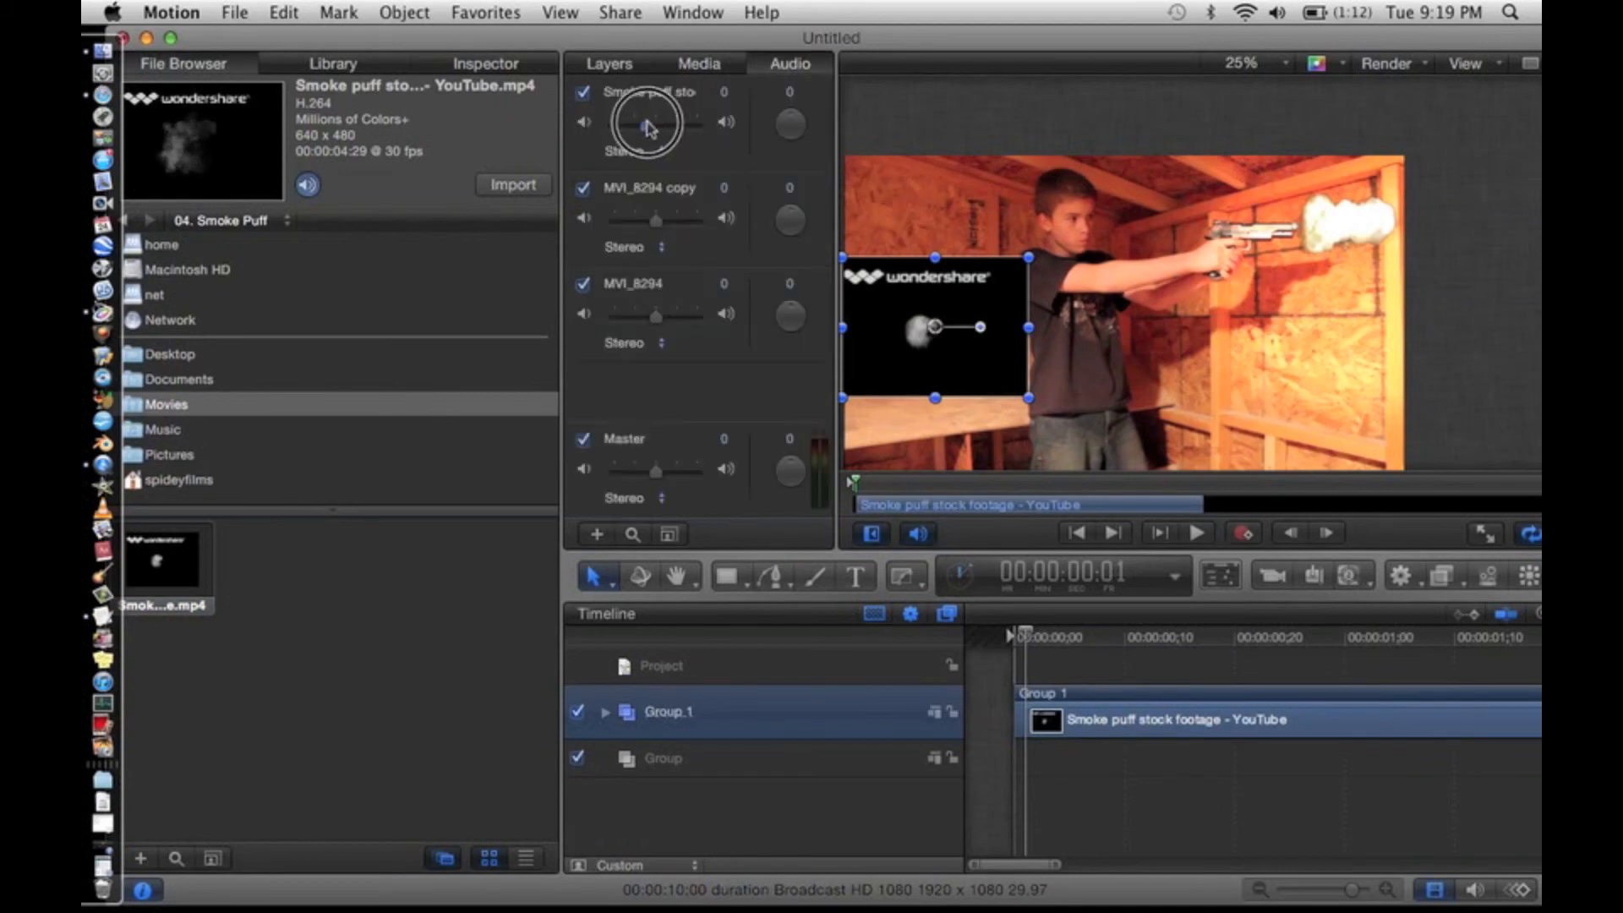
left_click(610, 64)
left_click(307, 185)
left_click_drag(978, 362, 1279, 410)
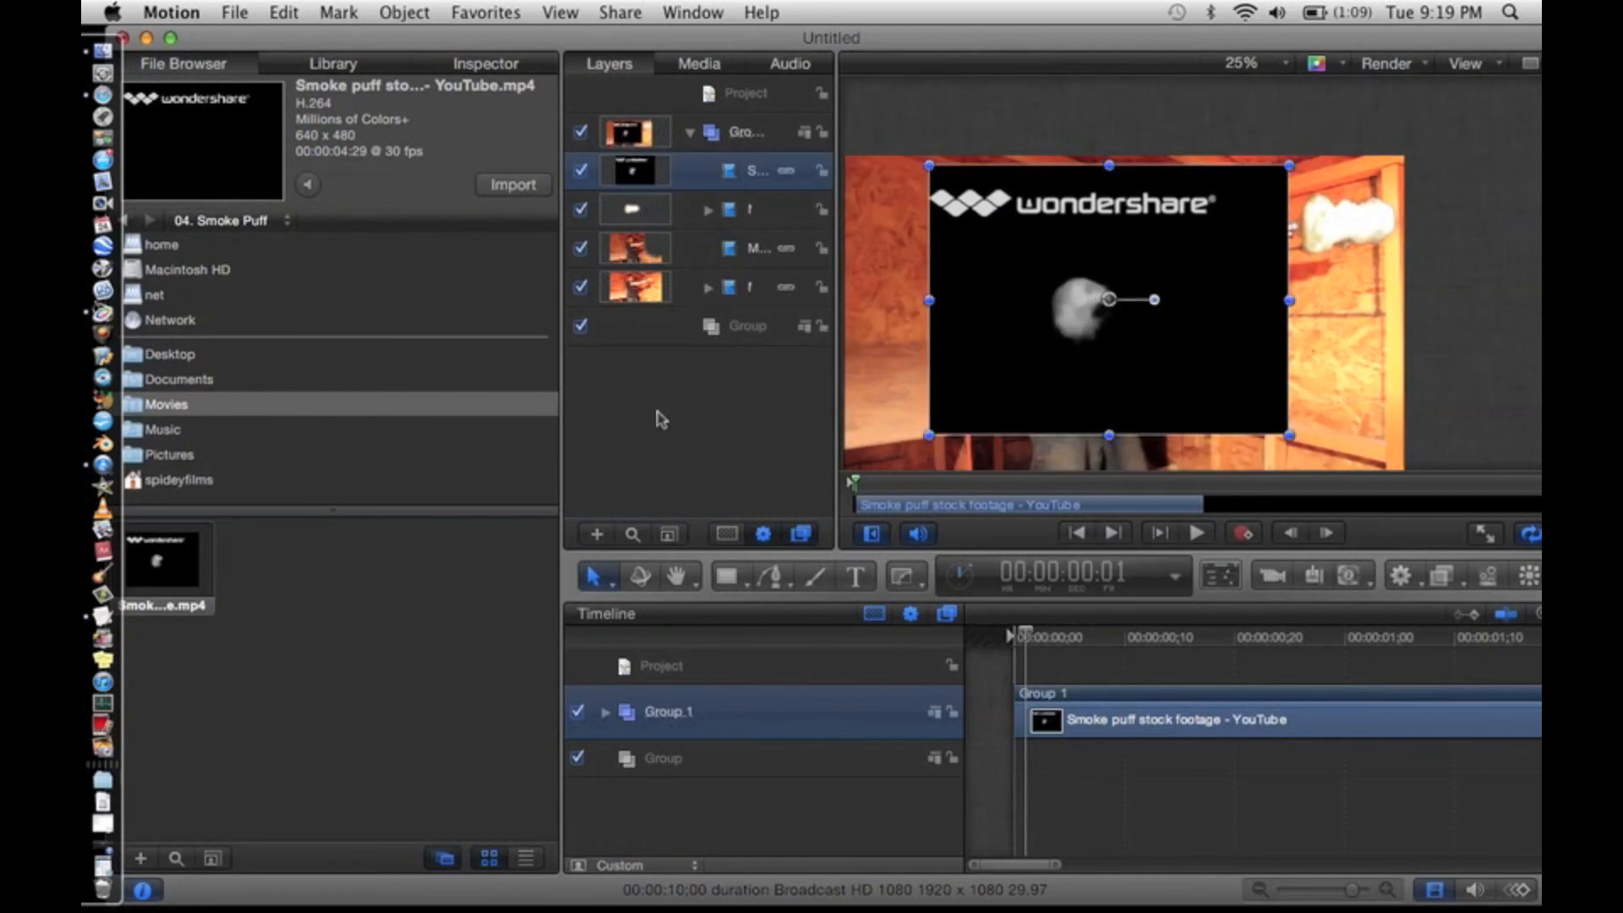
- Crop the upper edge of the smoke puff clip to cut off the Wondershare logo, and return to the transform tool
left_click_drag(592, 576, 672, 770)
left_click_drag(1108, 165, 1111, 227)
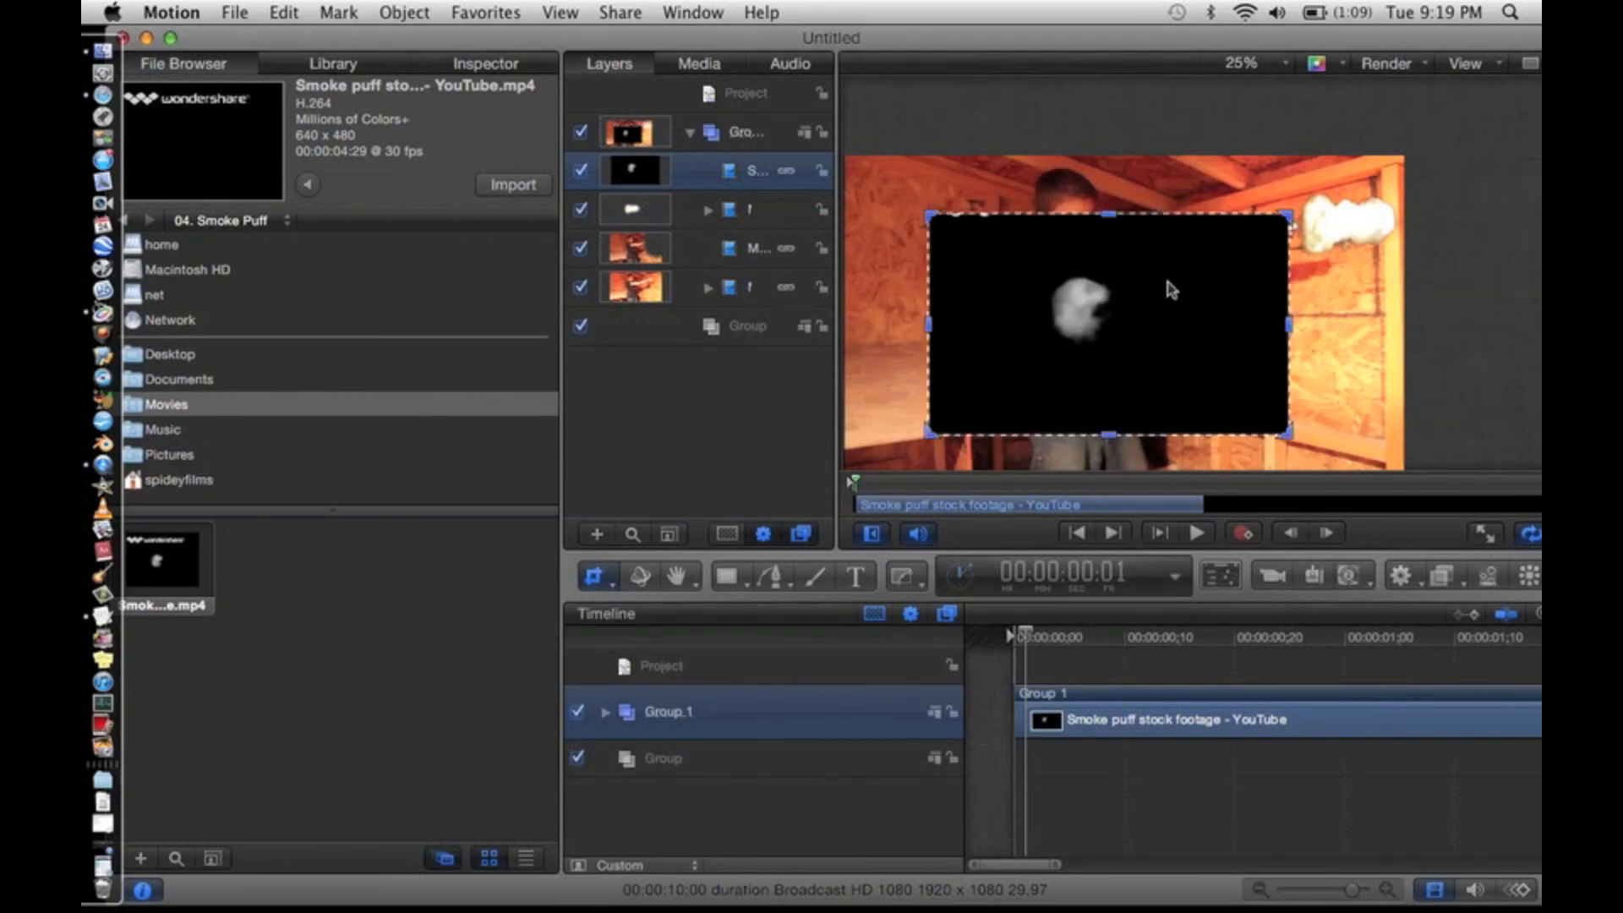
left_click(1096, 221)
left_click(599, 578)
left_click(673, 613)
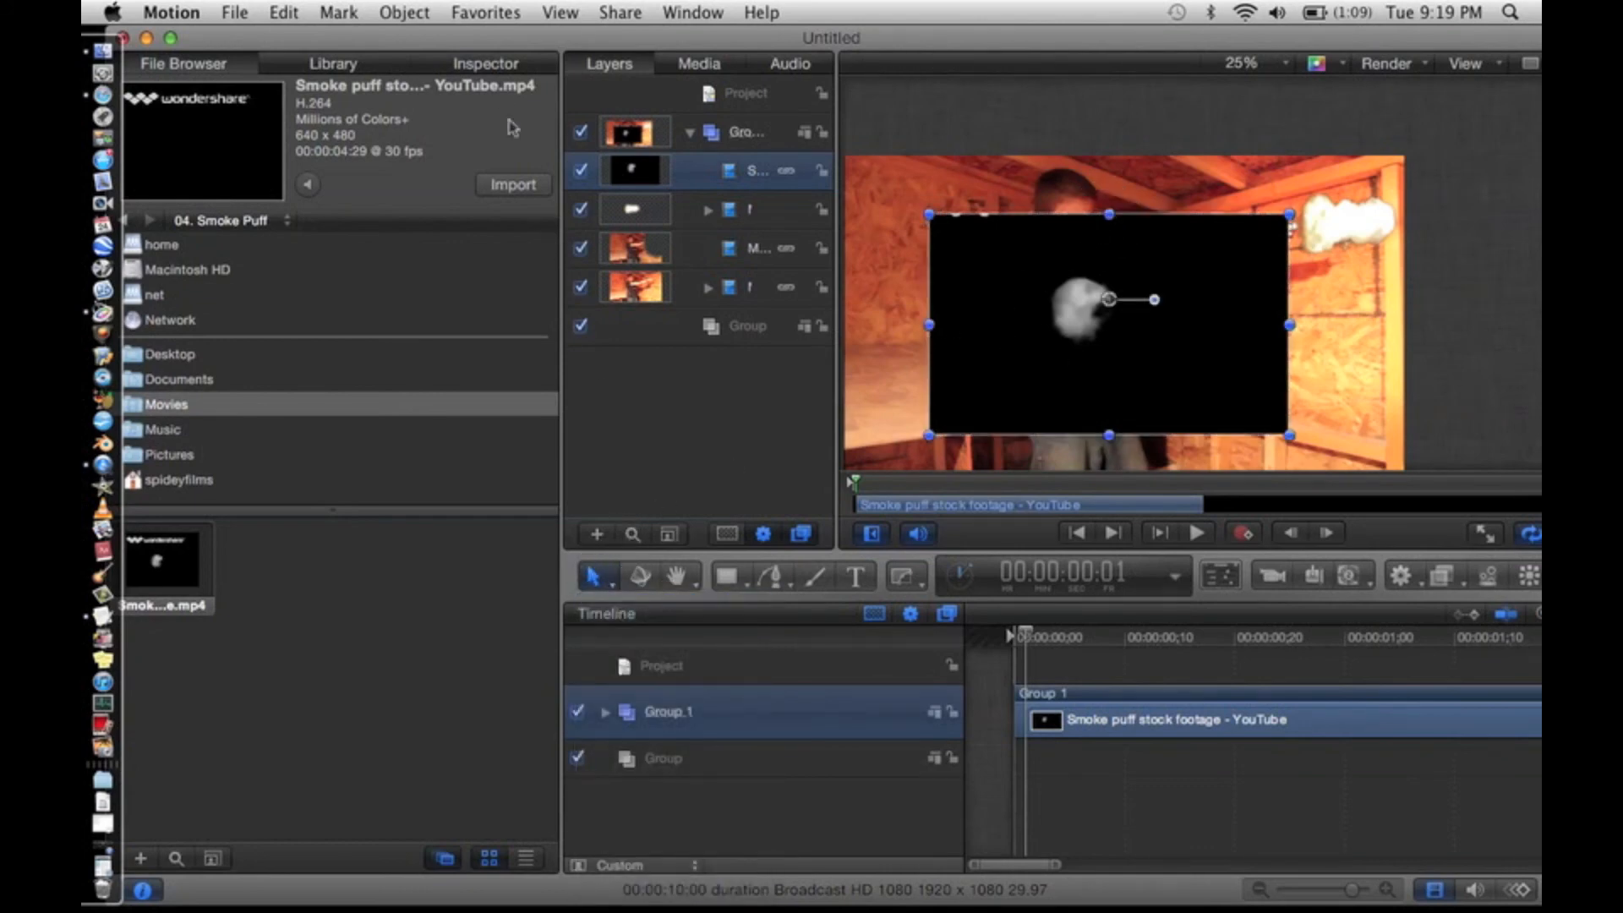
- Set the smoke puff clip's blend mode to Screen and crop its upper edge further to hide the logo remnants
left_click(473, 66)
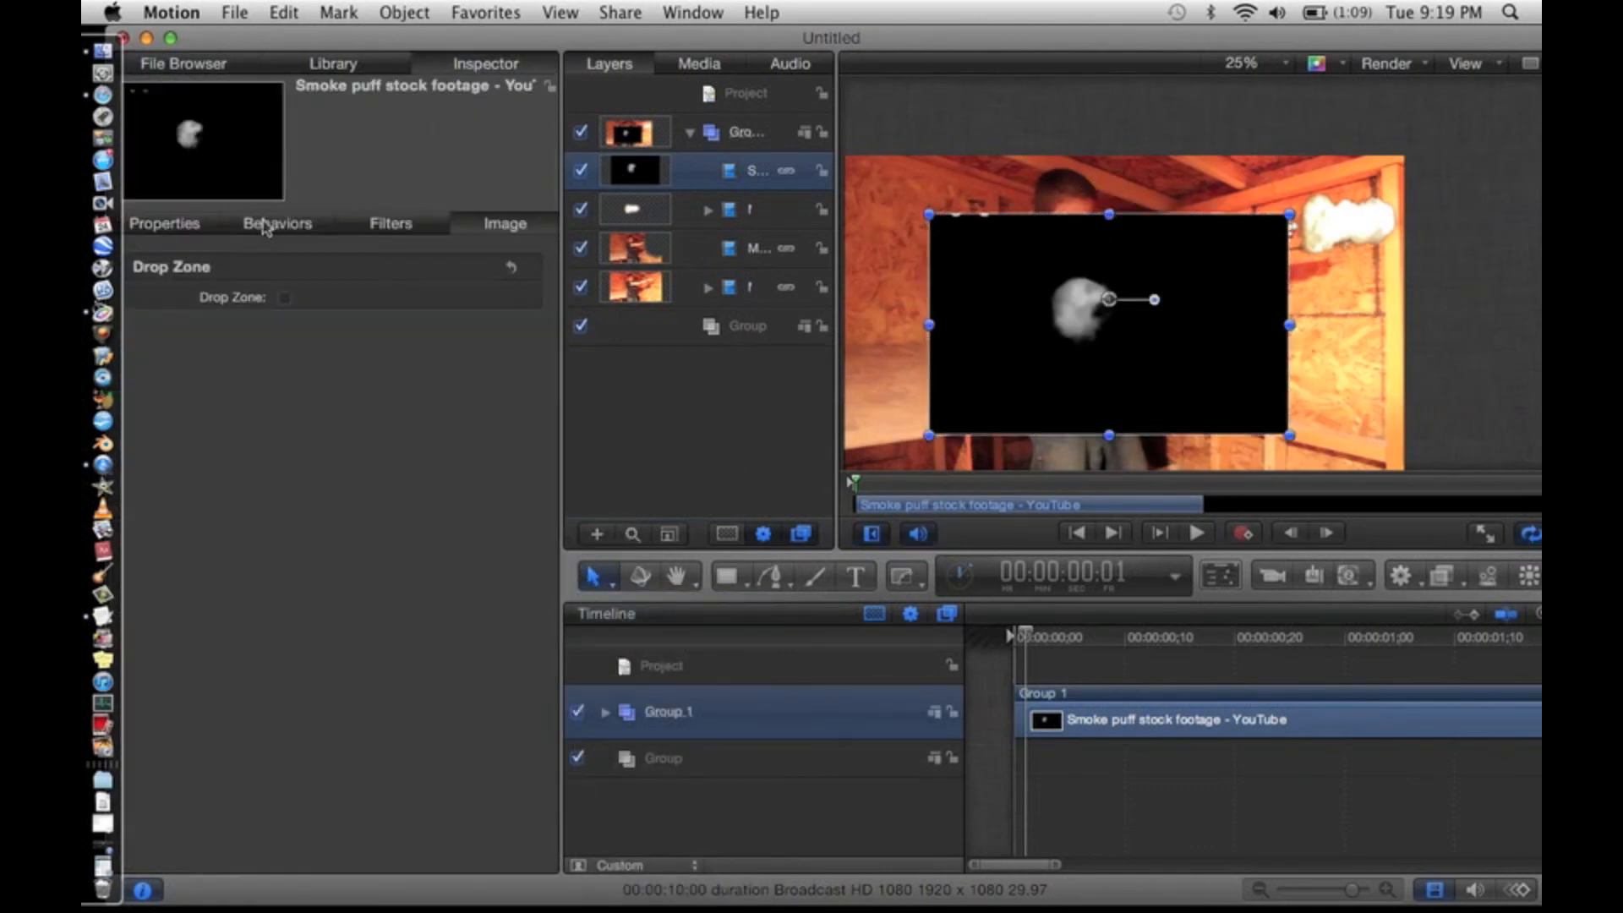
left_click(182, 224)
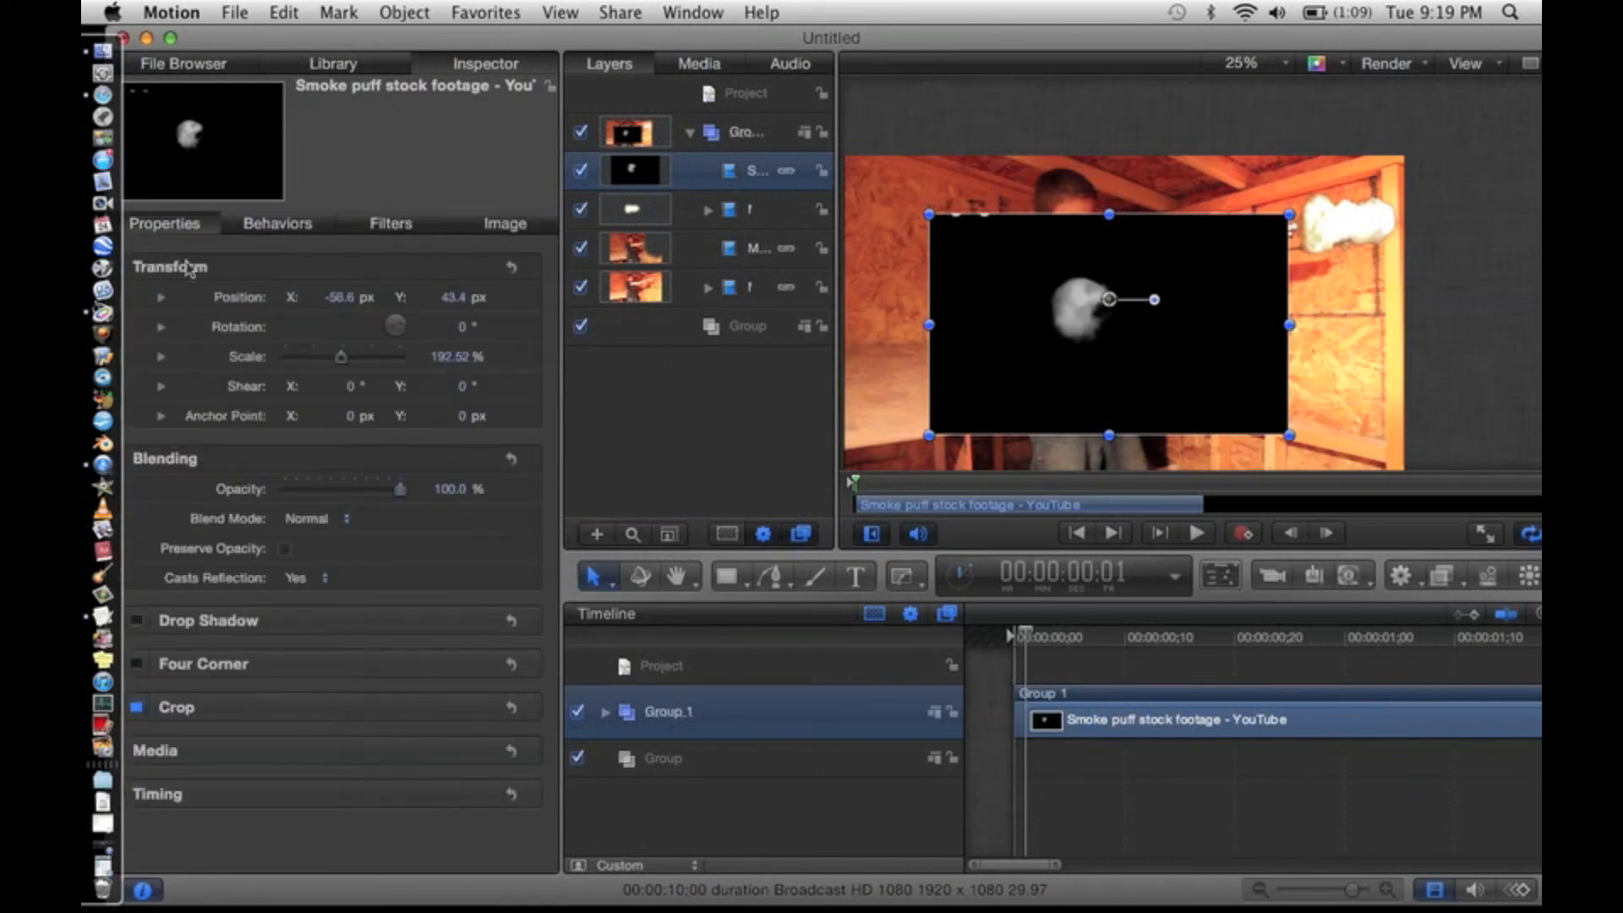
left_click(328, 521)
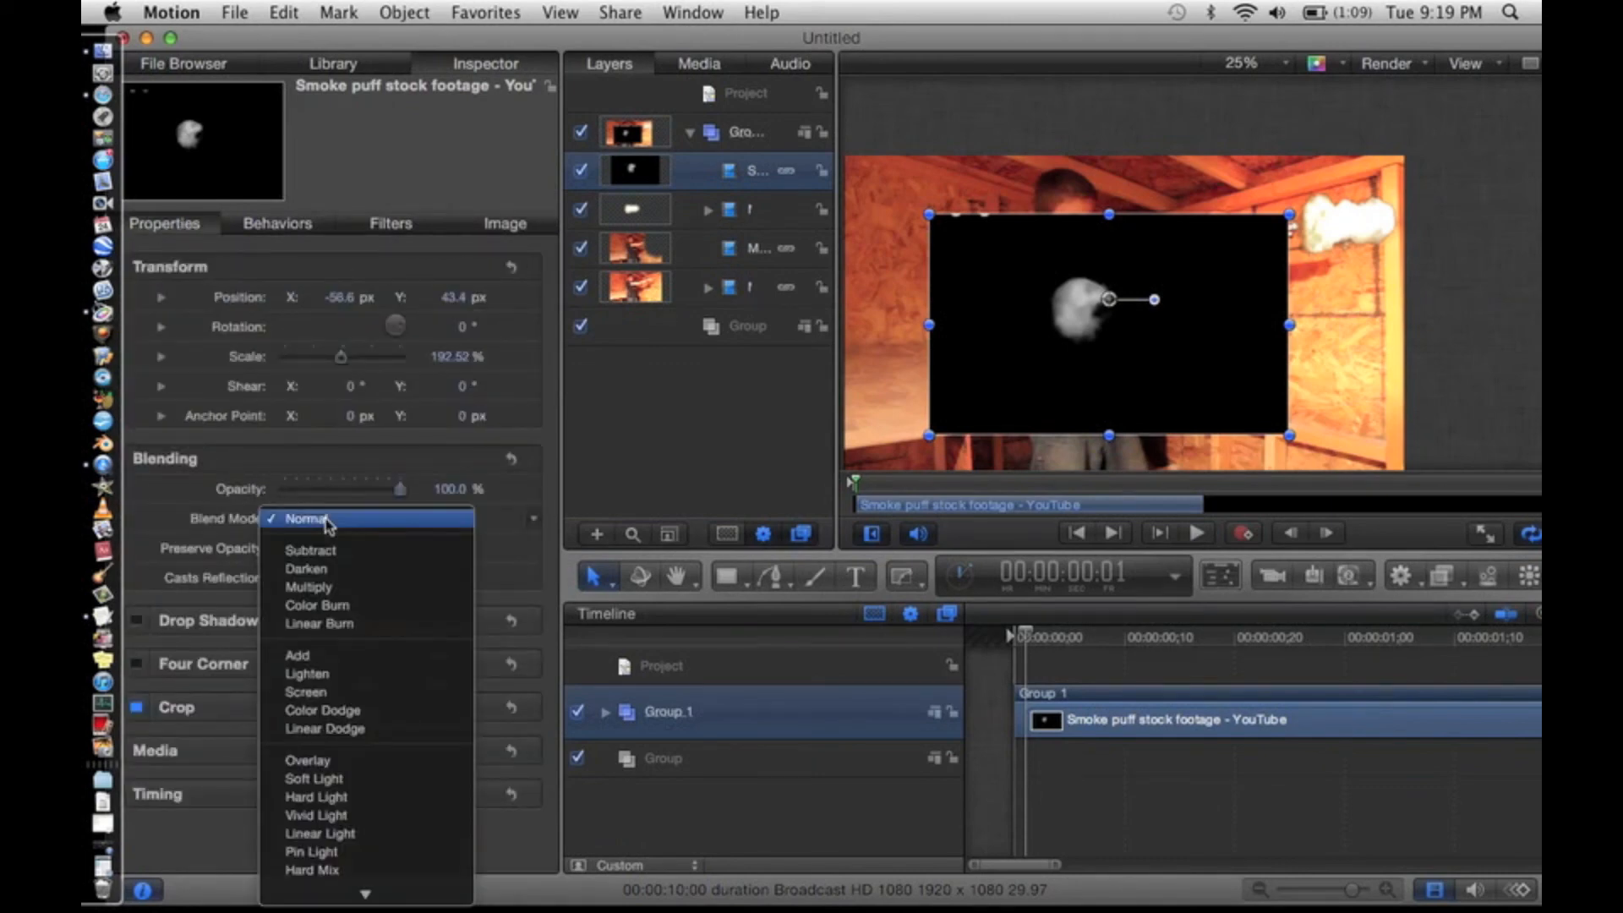
left_click(340, 694)
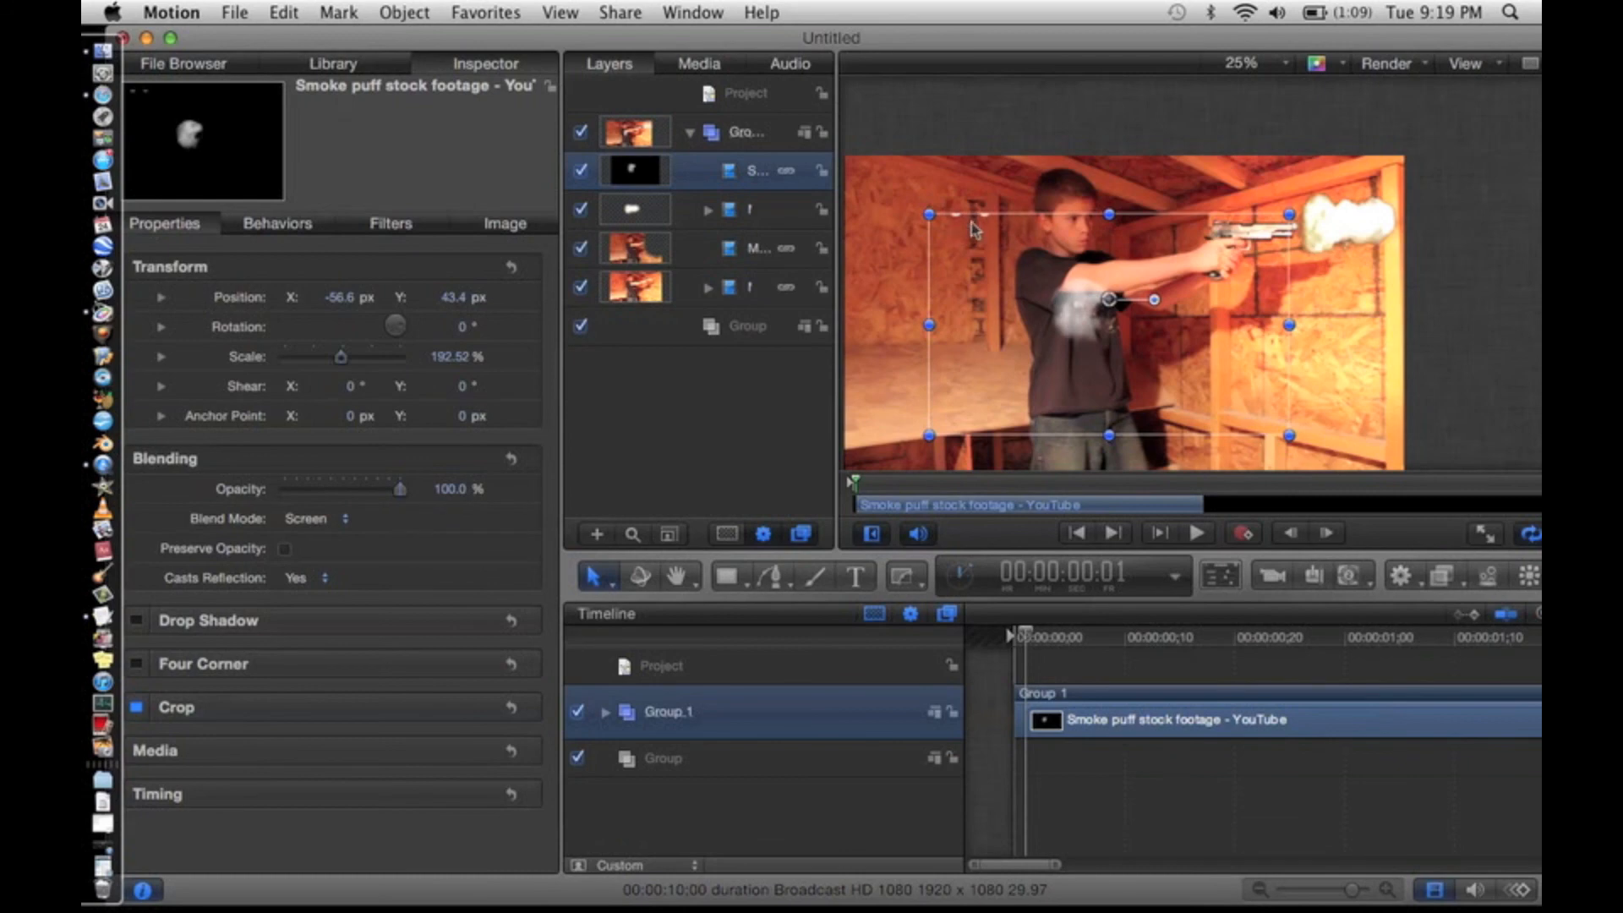
left_click_drag(595, 576, 685, 778)
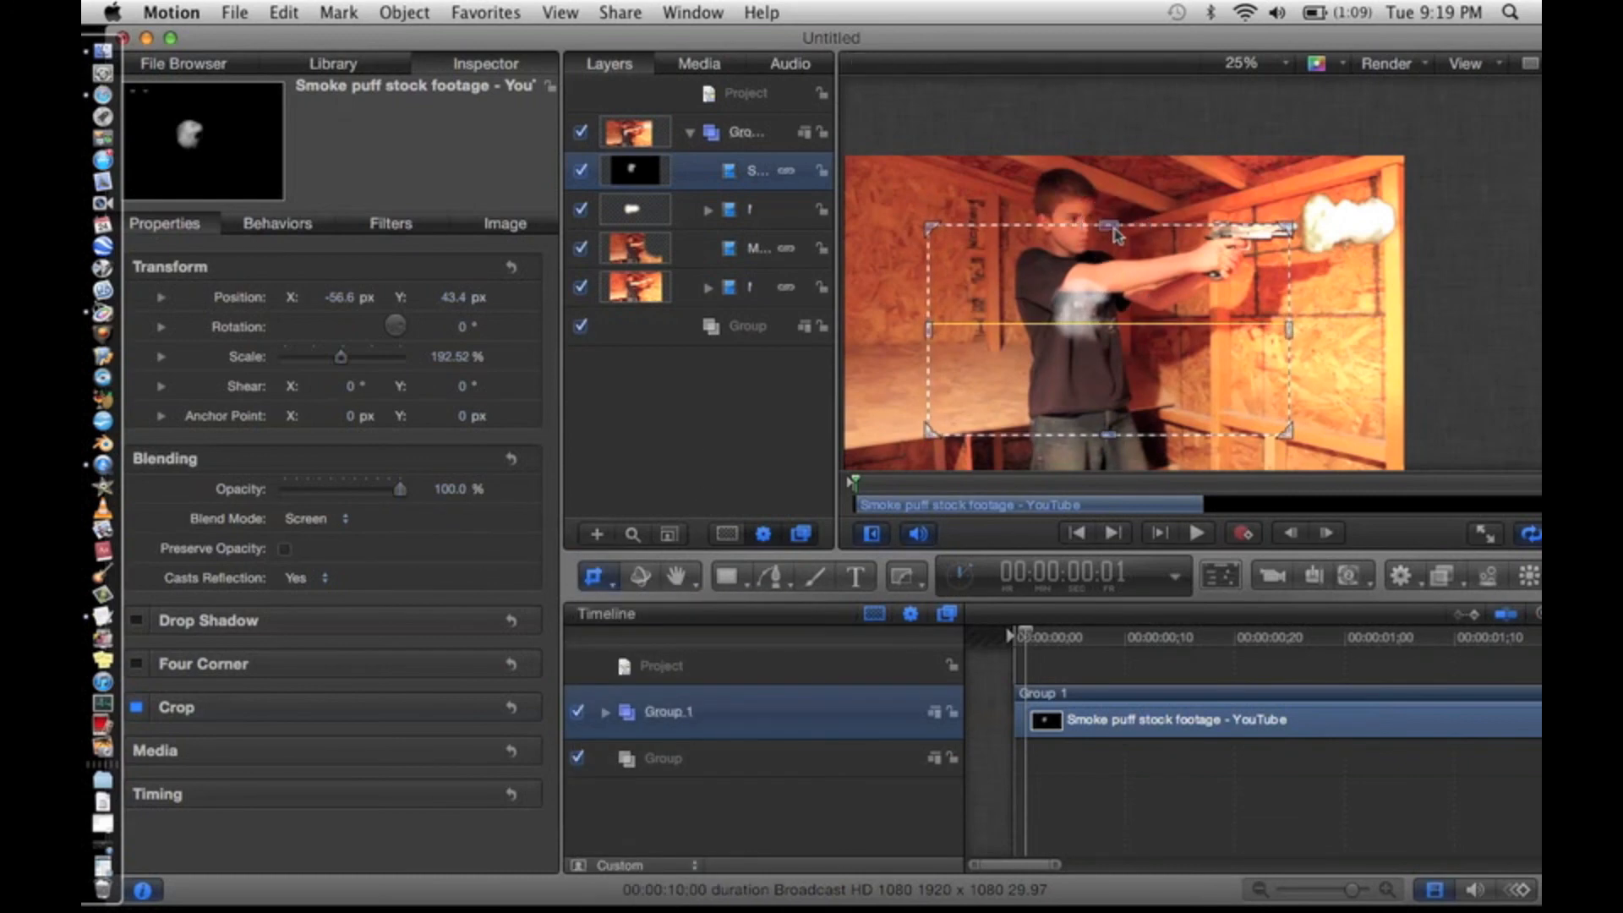
left_click_drag(591, 571, 617, 611)
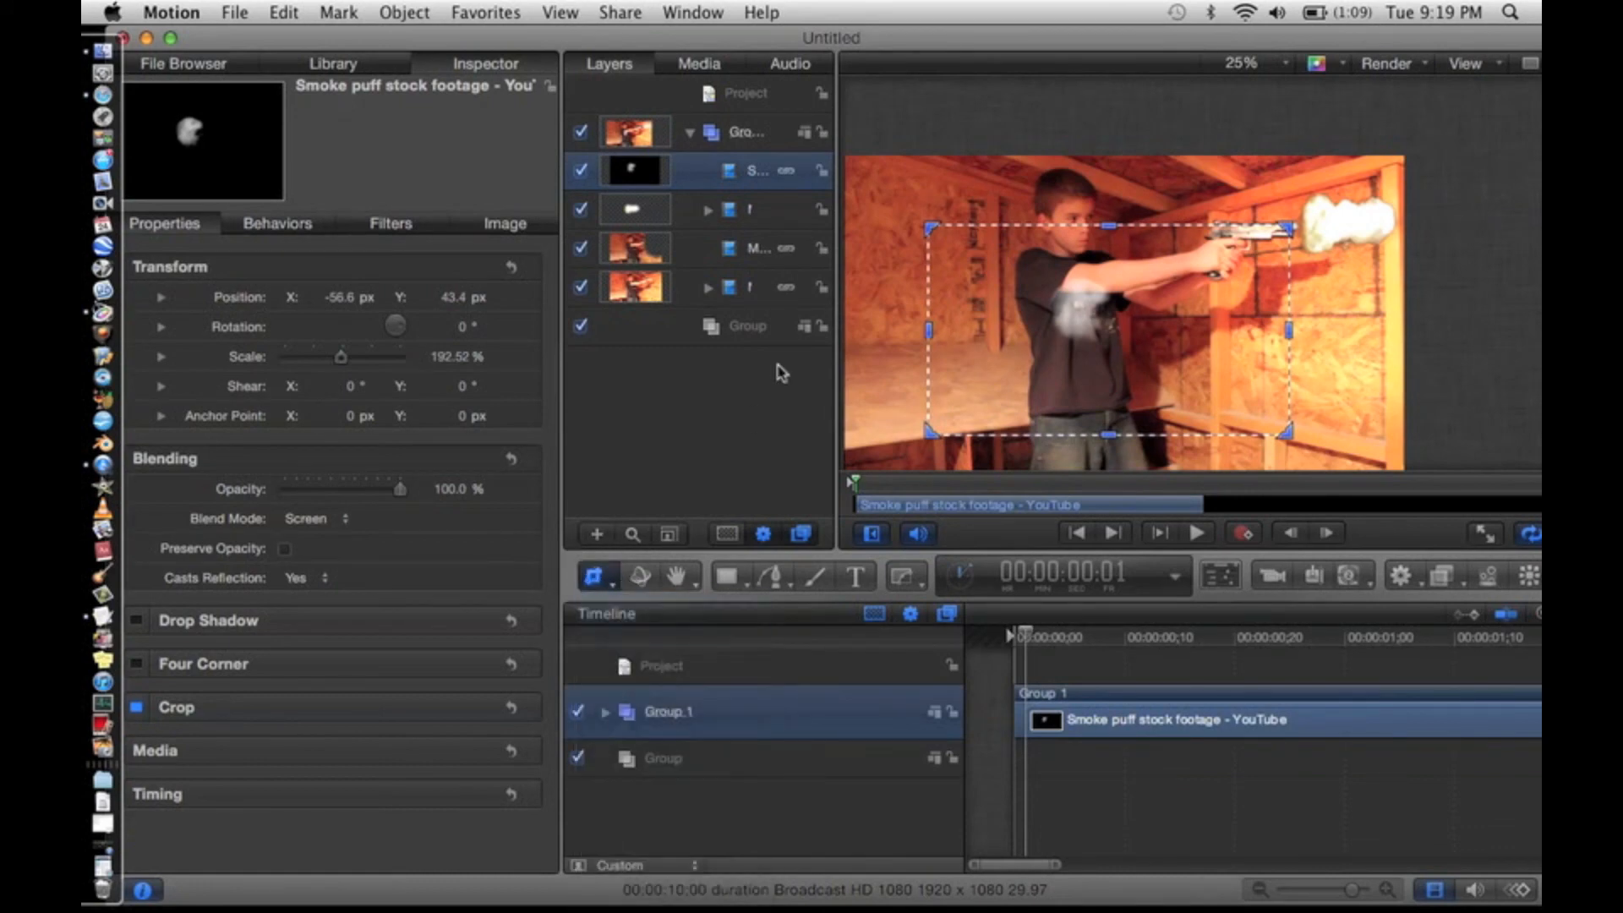
- Move the smoke puff onto the pistol's muzzle and scale it down to about 114%
left_click_drag(1074, 338, 1241, 269)
left_click_drag(1461, 377, 1122, 292)
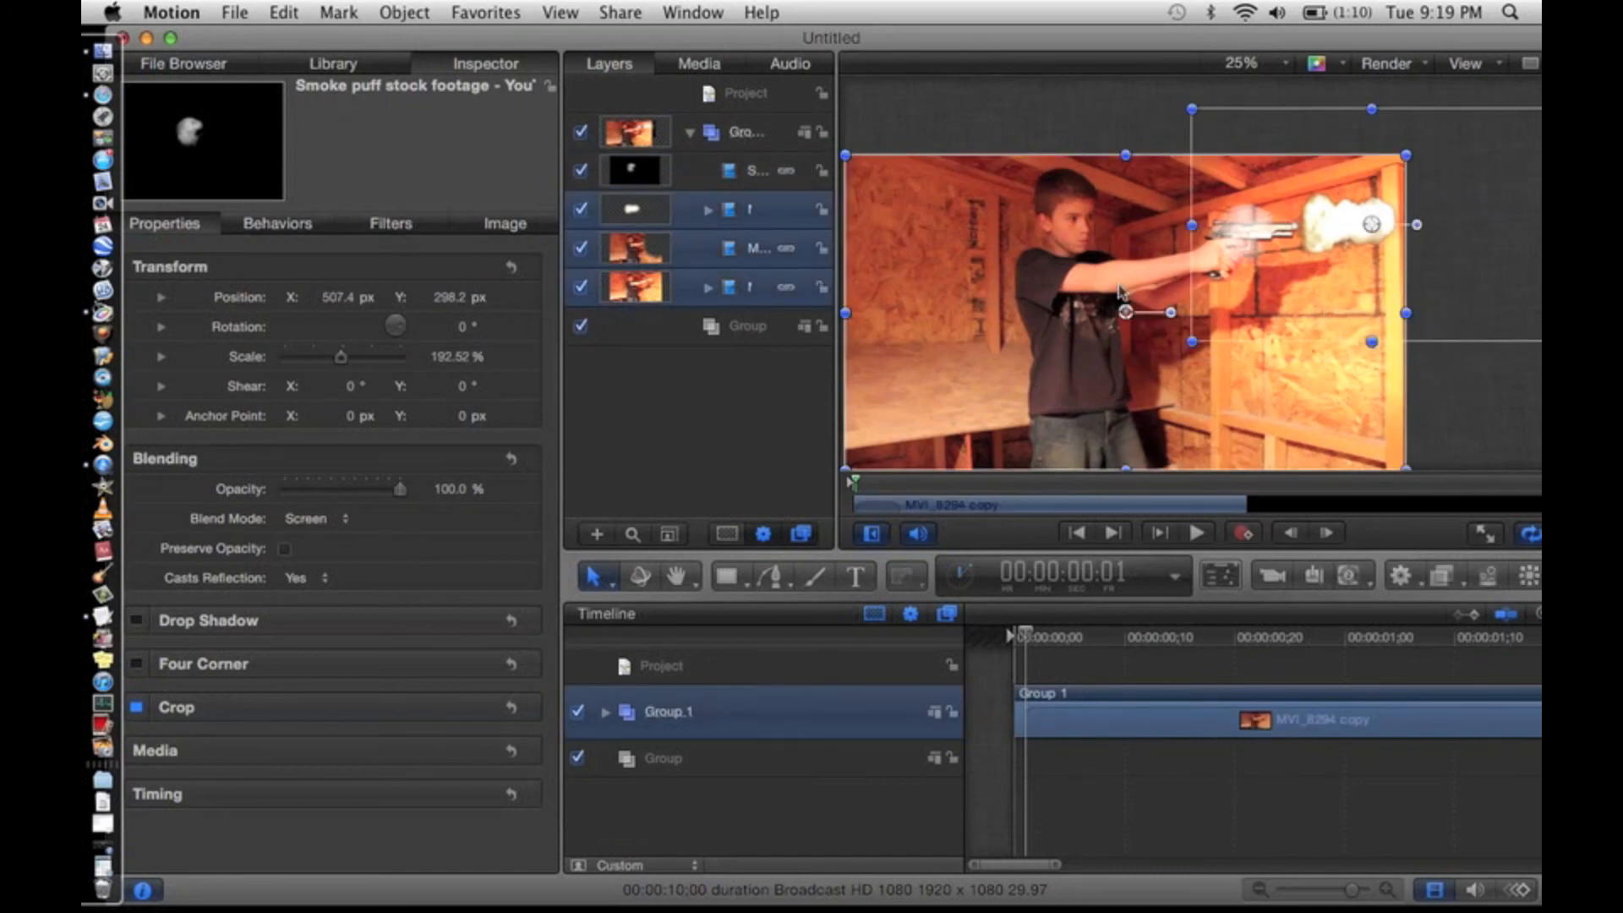
left_click(716, 427)
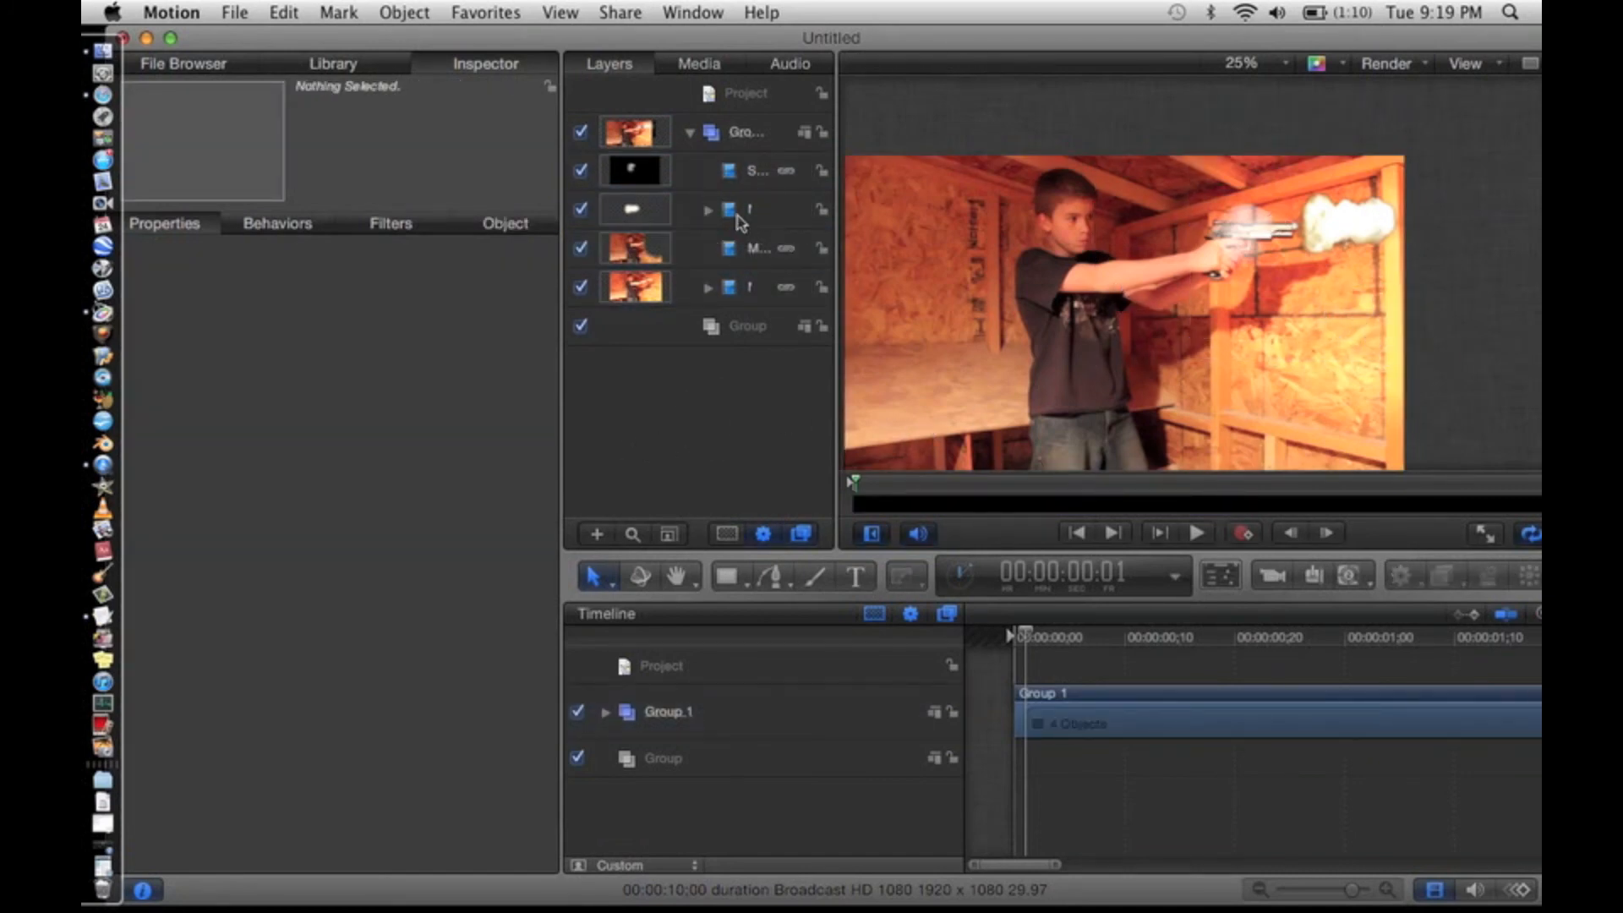
left_click(740, 211)
left_click(761, 169)
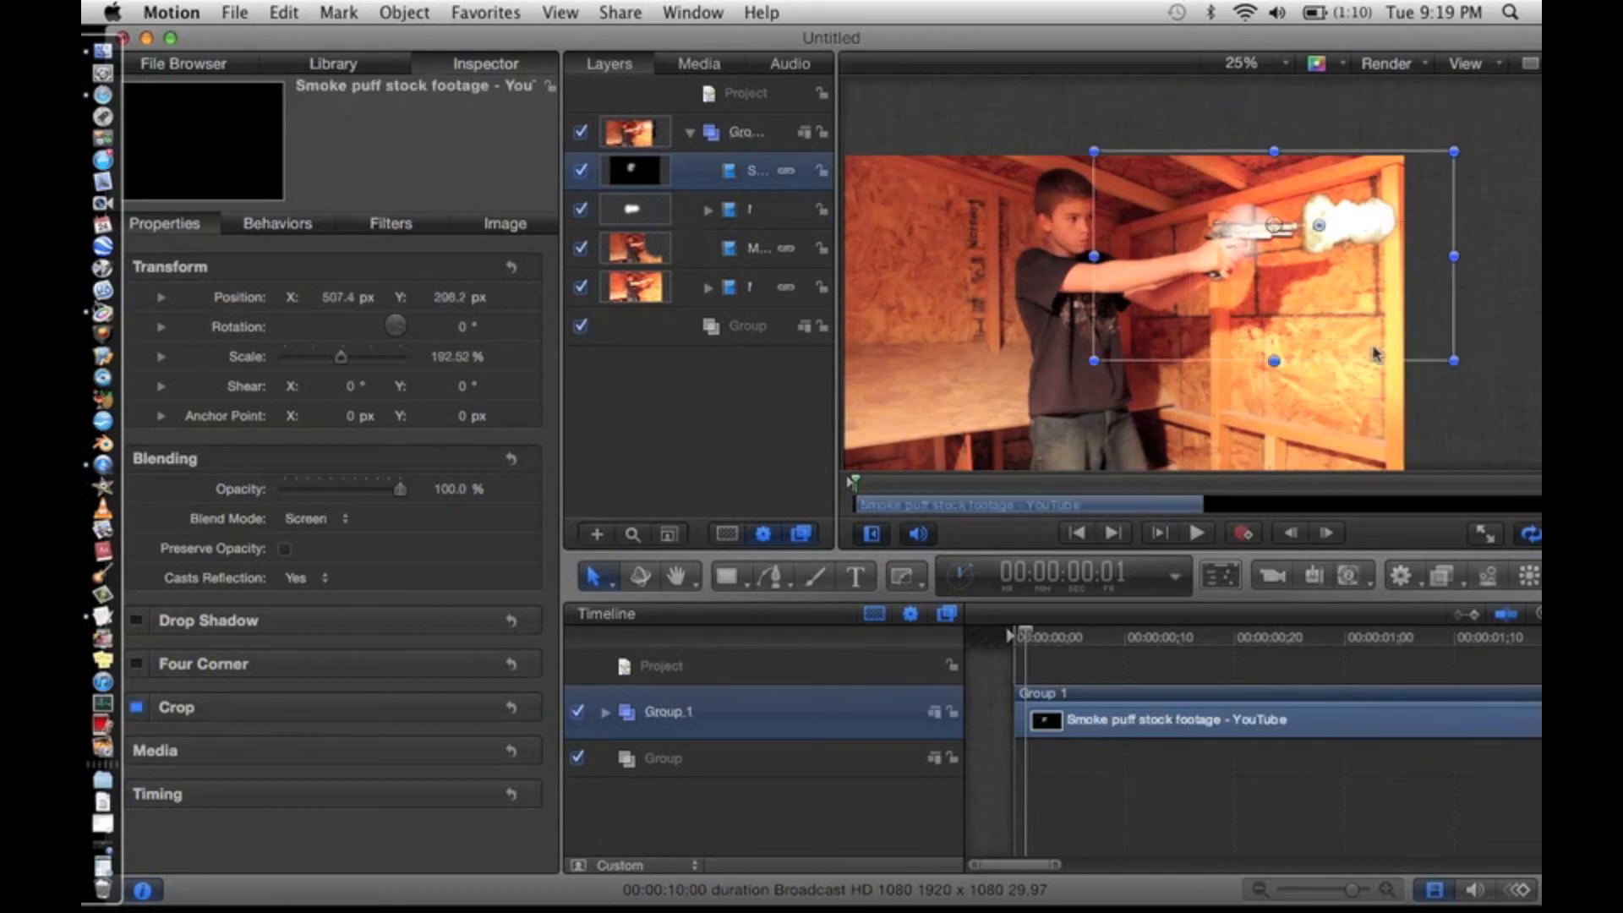
left_click_drag(1274, 361, 1292, 249)
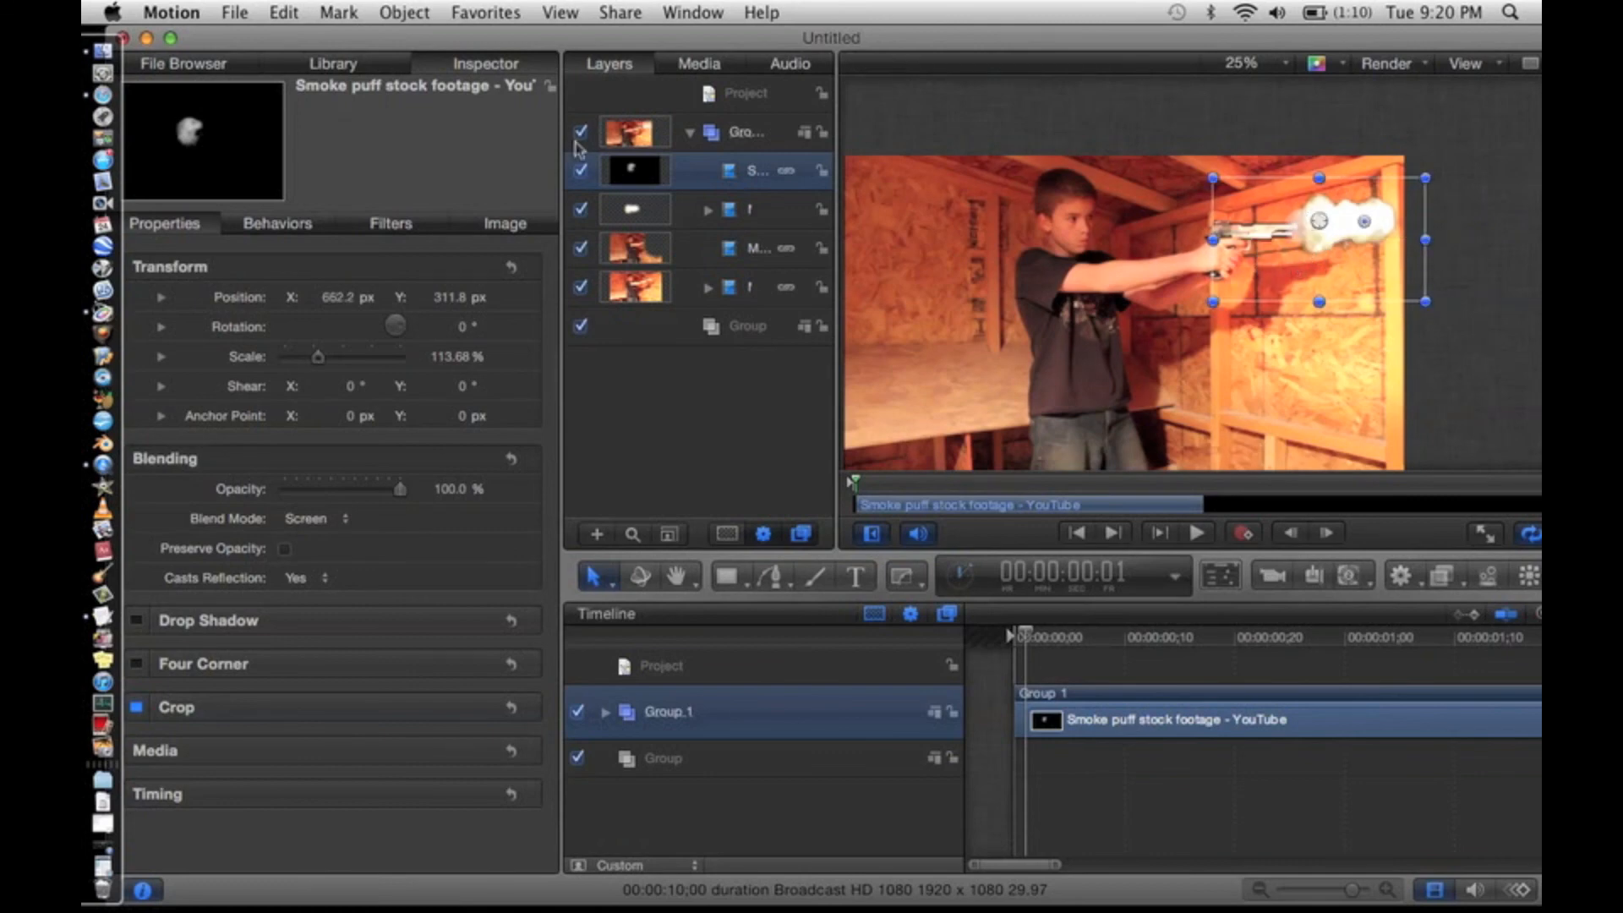
- Expand Group 1, enable keyframe recording, and at 00:00:00;03 enlarge the smoke puff to about 163% and shift it up and away from the muzzle
left_click(606, 713)
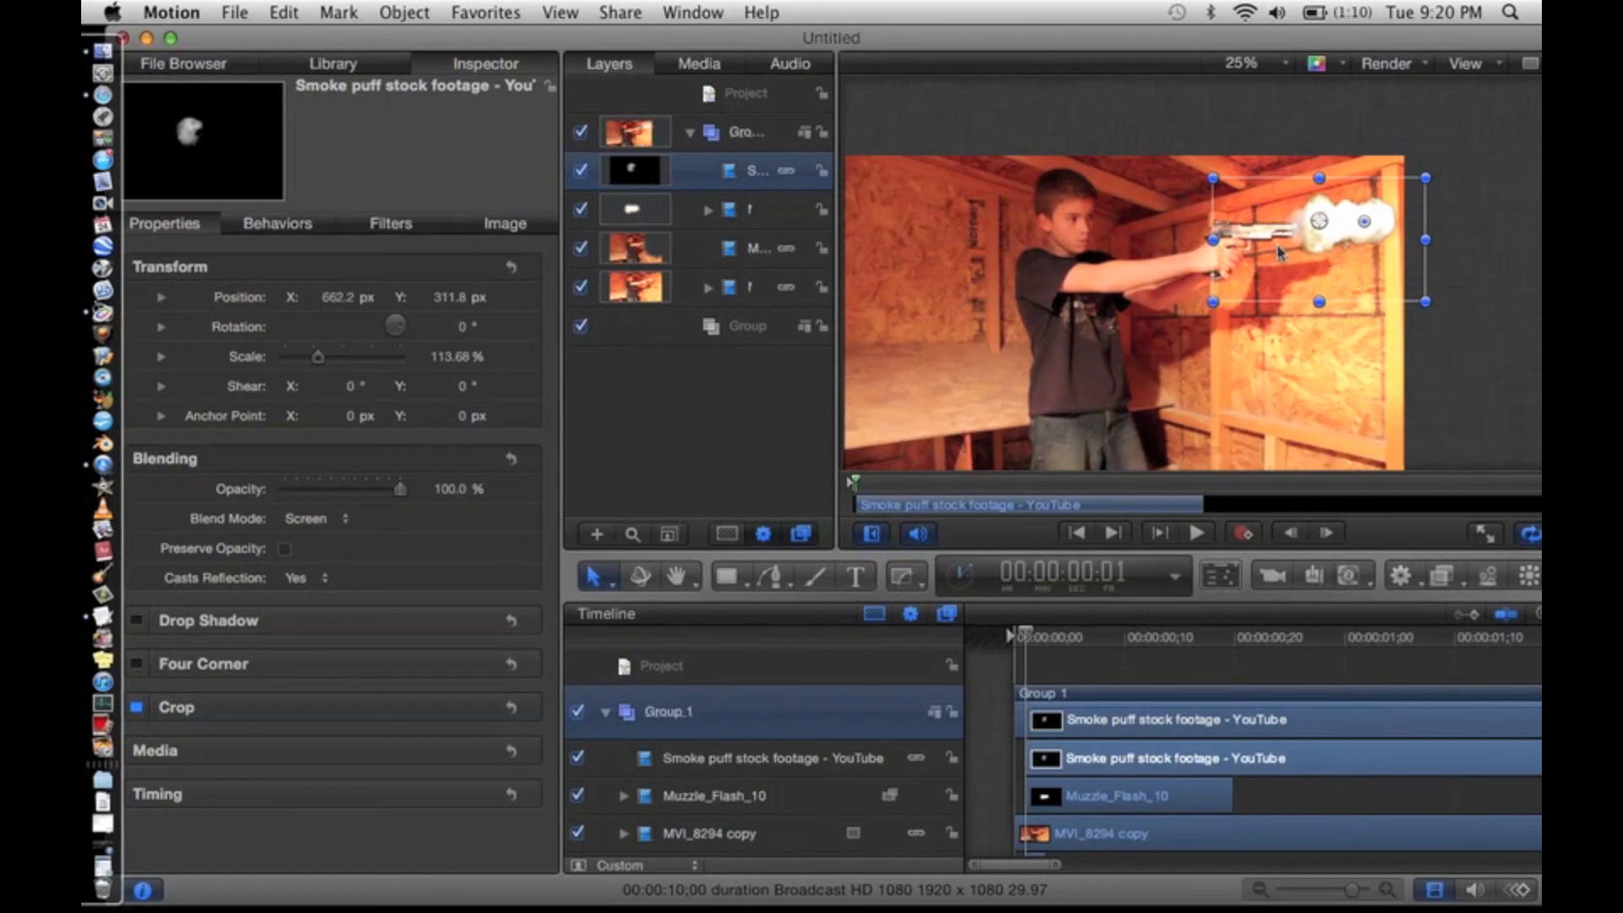
left_click(1244, 534)
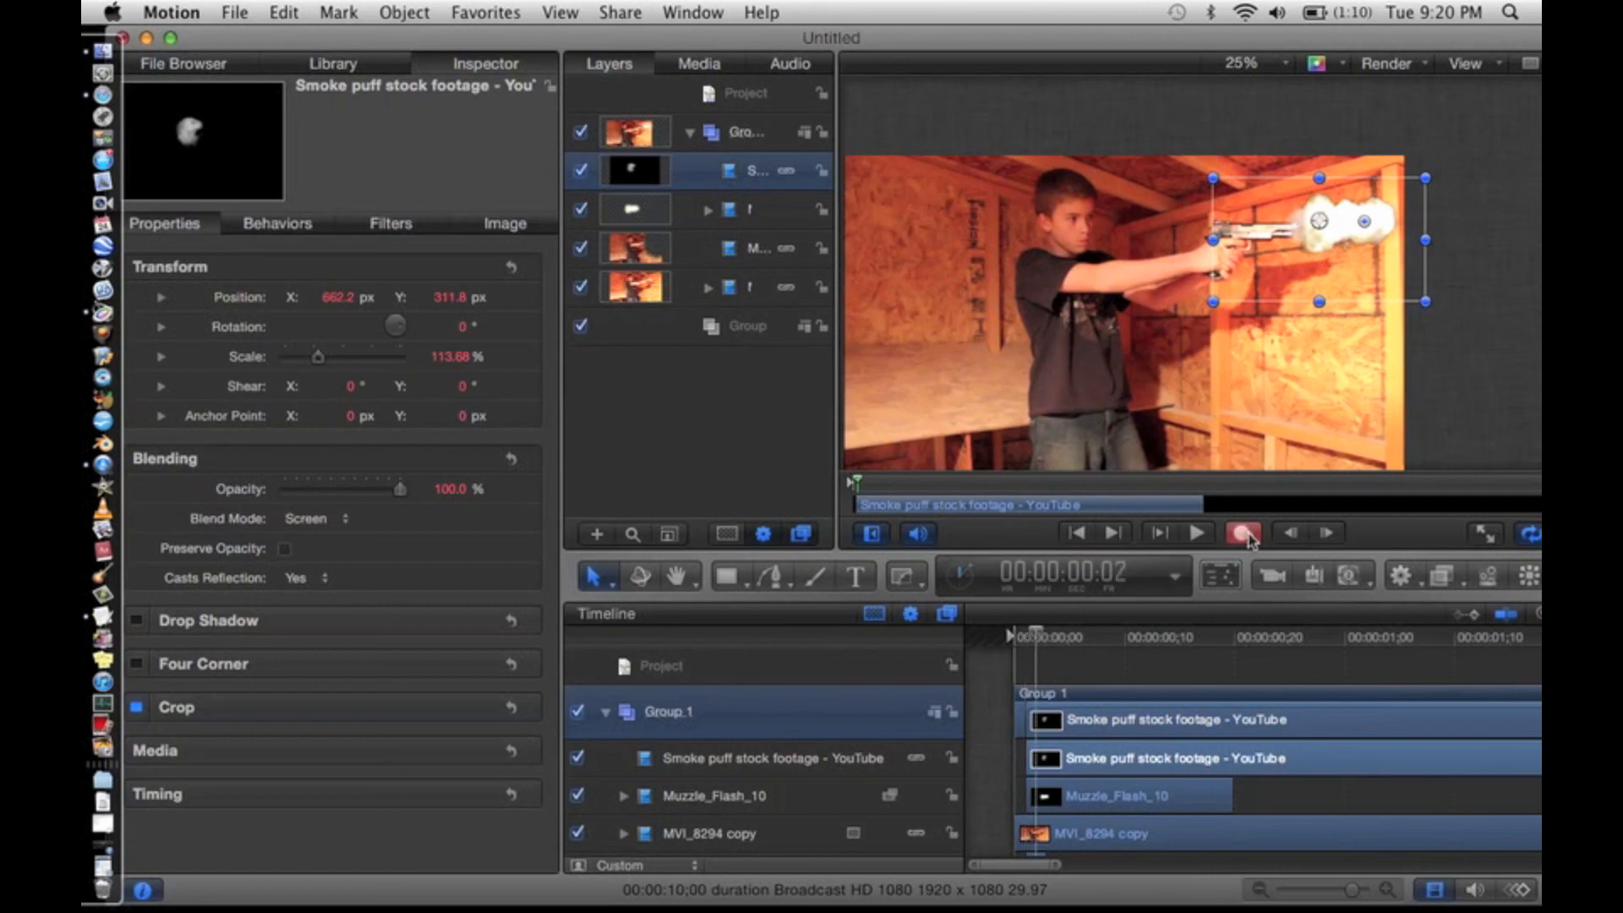
key("Right")
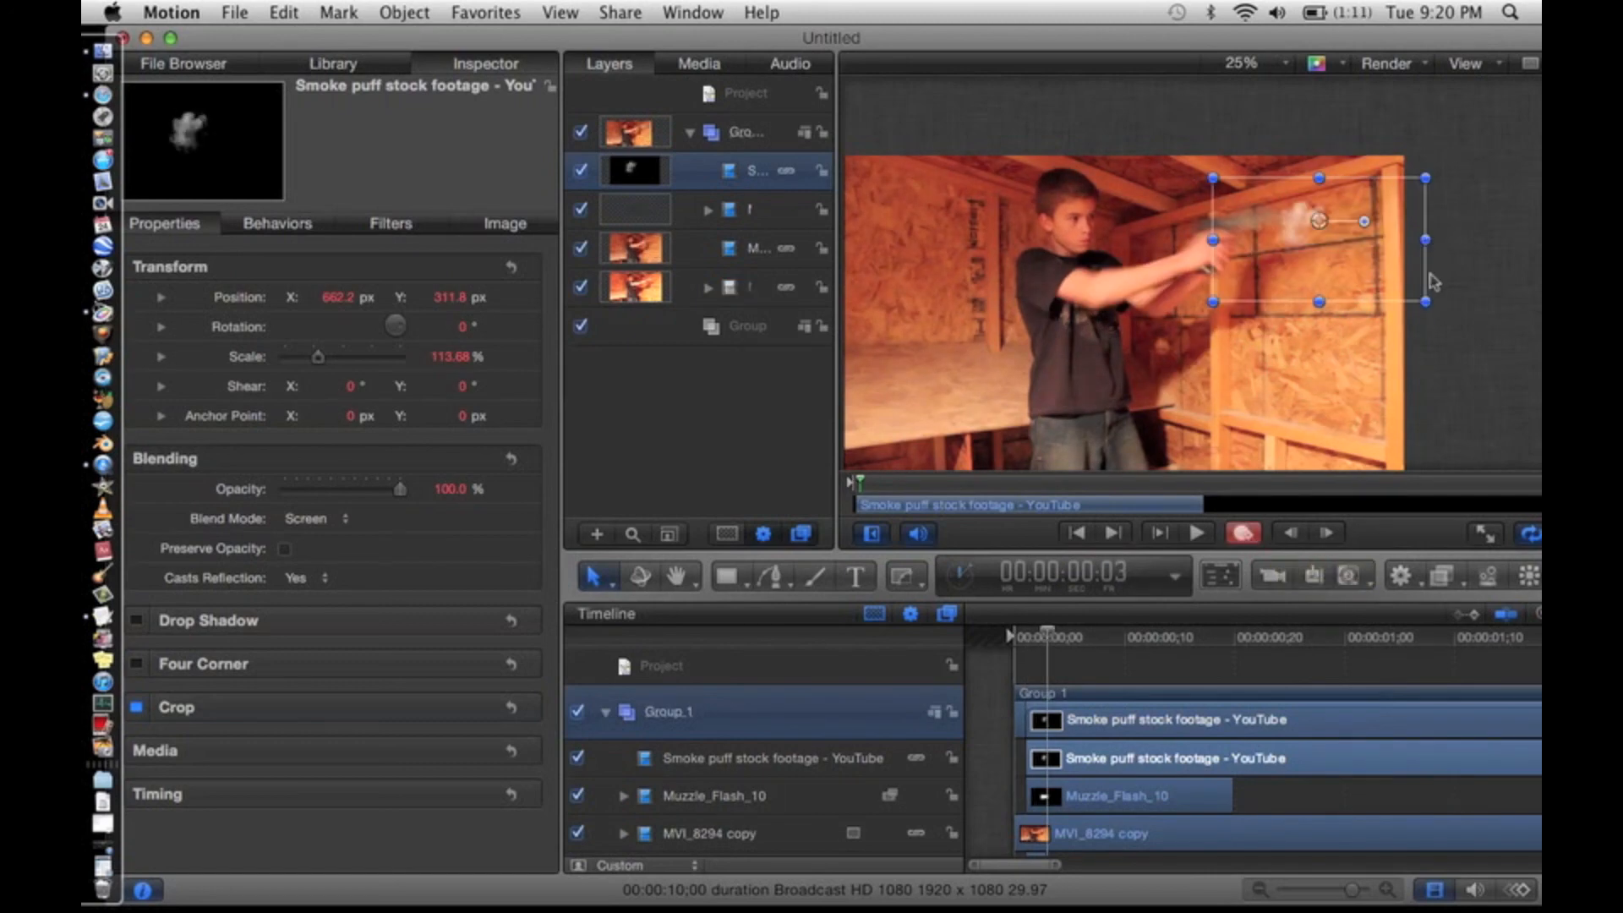
left_click_drag(1426, 303, 1511, 355)
left_click_drag(1341, 306, 1359, 261)
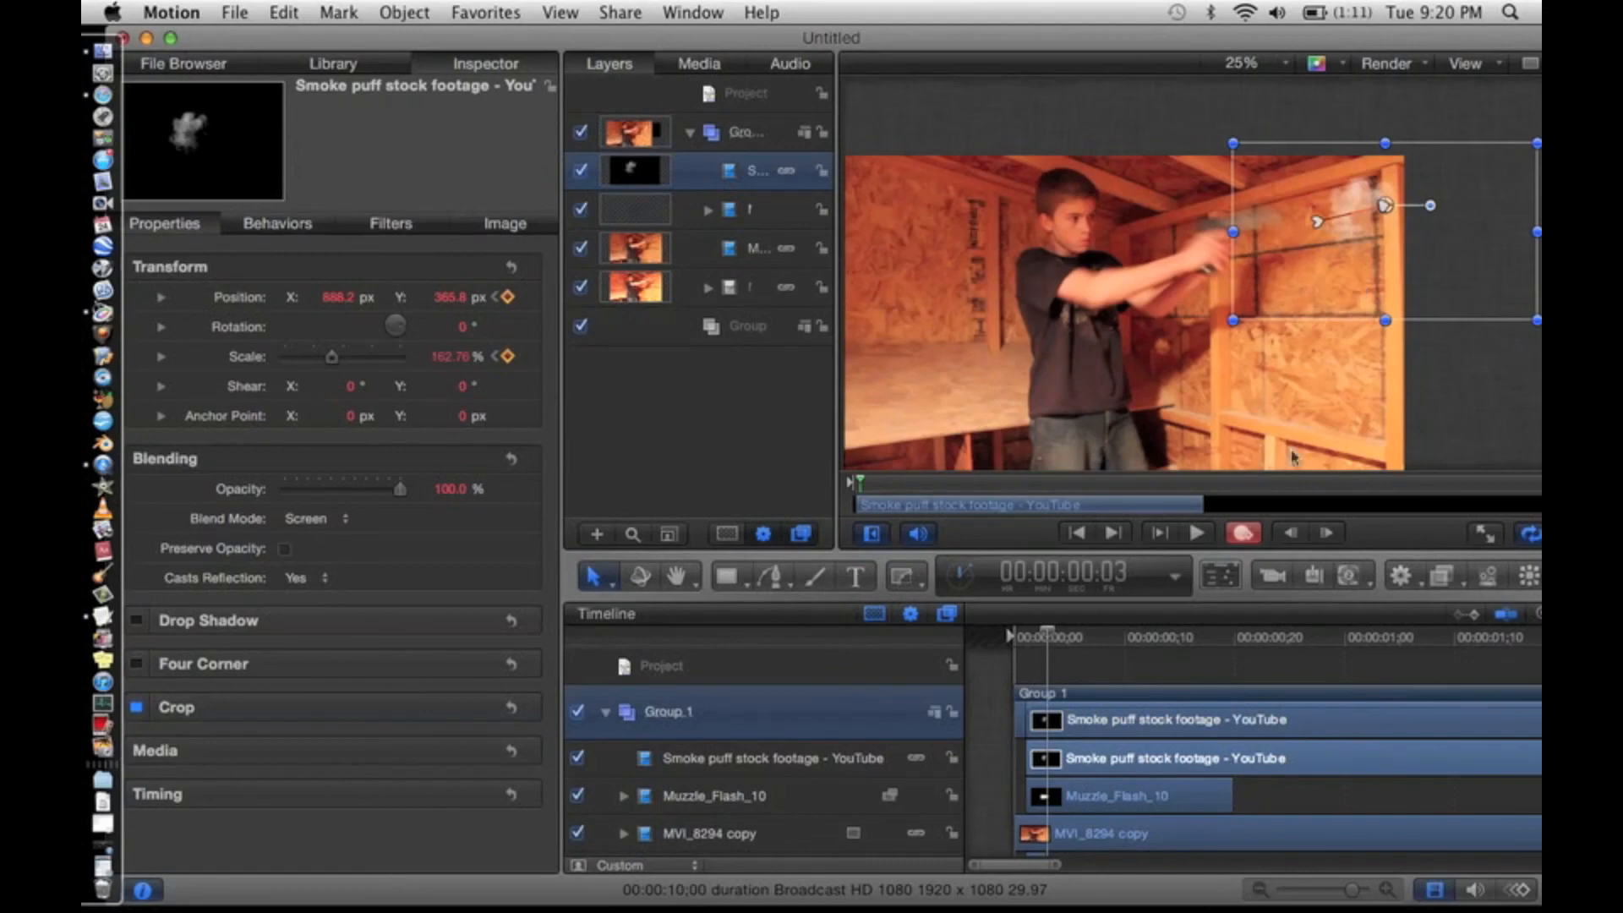
- Keyframe the smoke puff above the frame at 00:00:00;07, about X 994, Y 750 px, and turn off keyframe recording
left_click(1093, 642)
left_click_drag(1330, 271, 1362, 160)
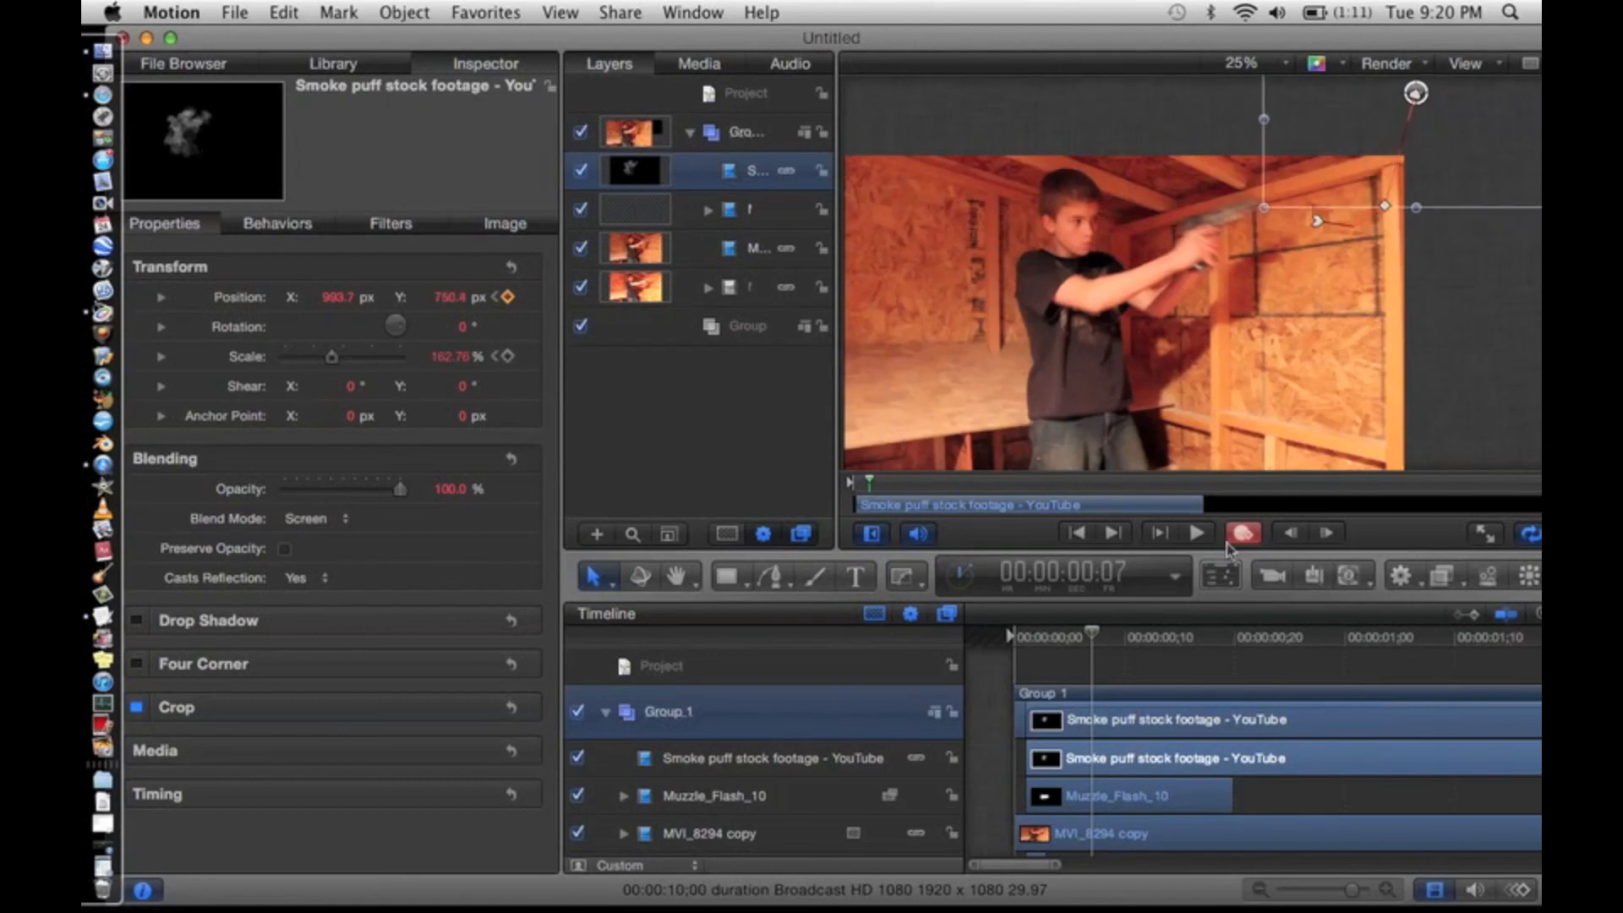
left_click(1243, 533)
left_click(1131, 675)
- Step through the opening frames to check how the smoke puff drifts from the muzzle after the flash
left_click_drag(1075, 640, 1039, 638)
key("Right")
key("Right")
key("Right")
key("Right")
key("Right")
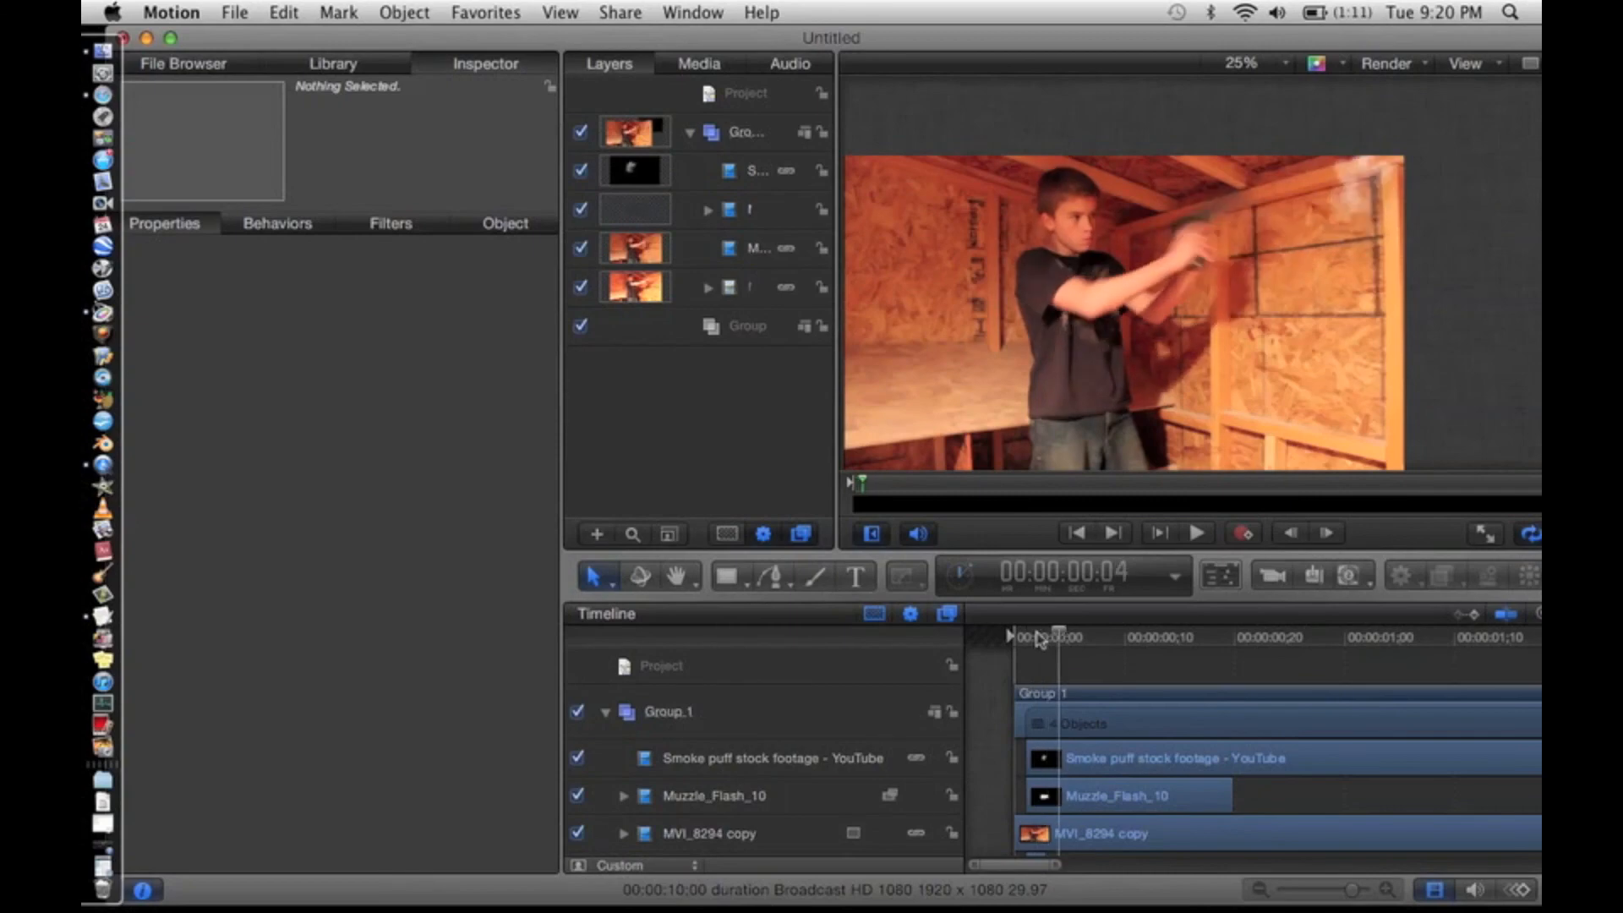
key("Left")
key("Left")
key("Left")
key("Left")
key("Left")
key("Left")
key("Left")
key("Right")
key("Right")
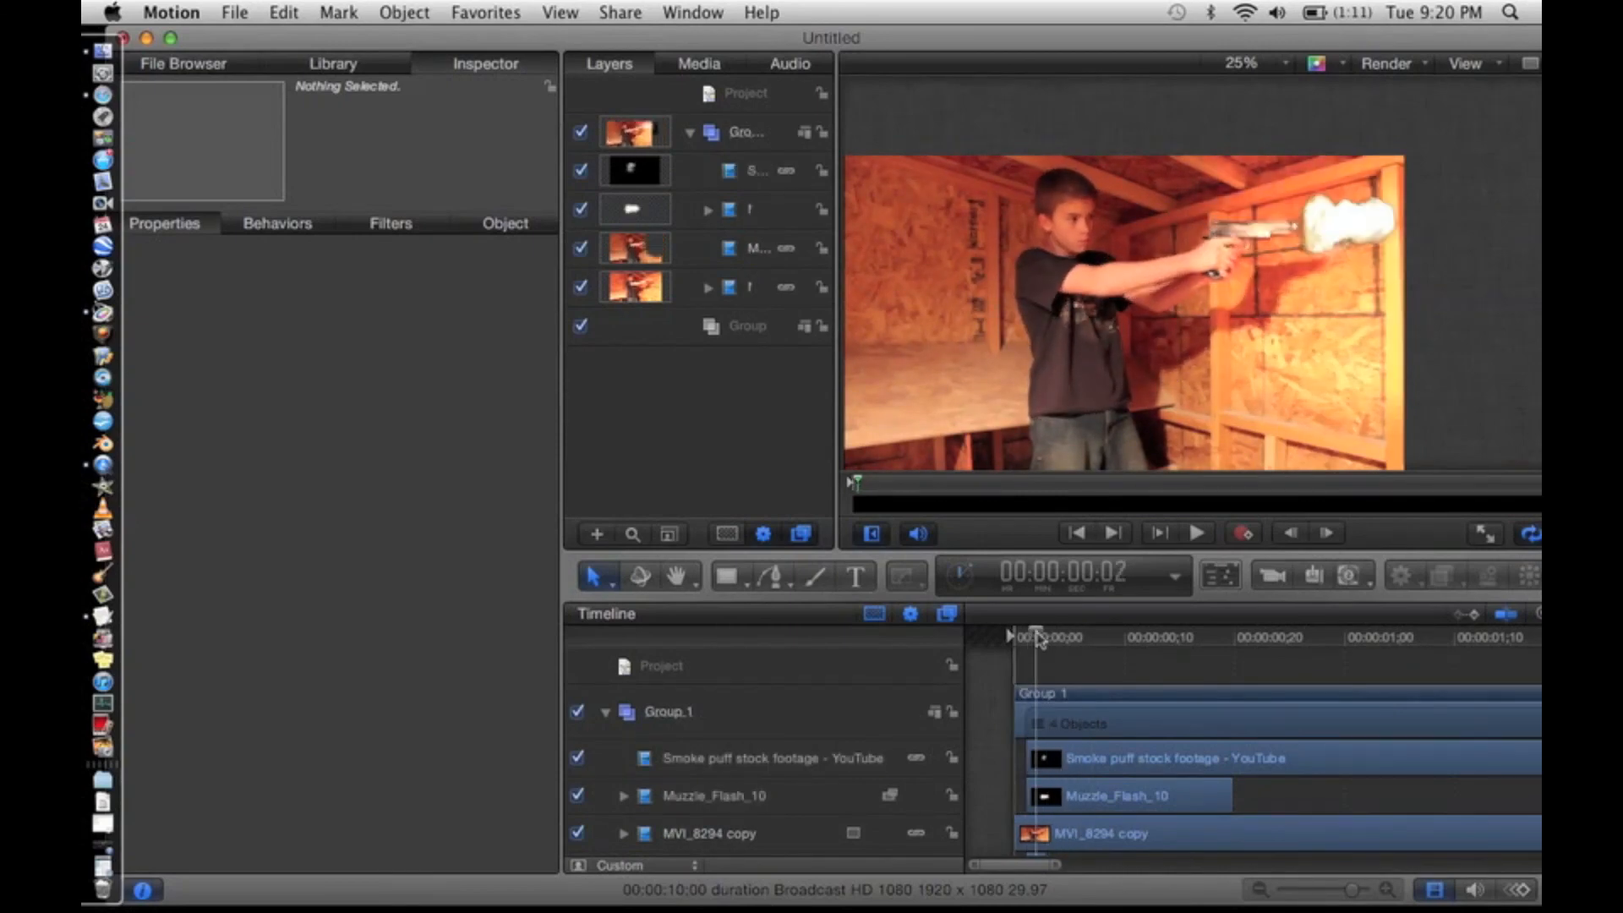
key("Right")
key("Right")
key("Right")
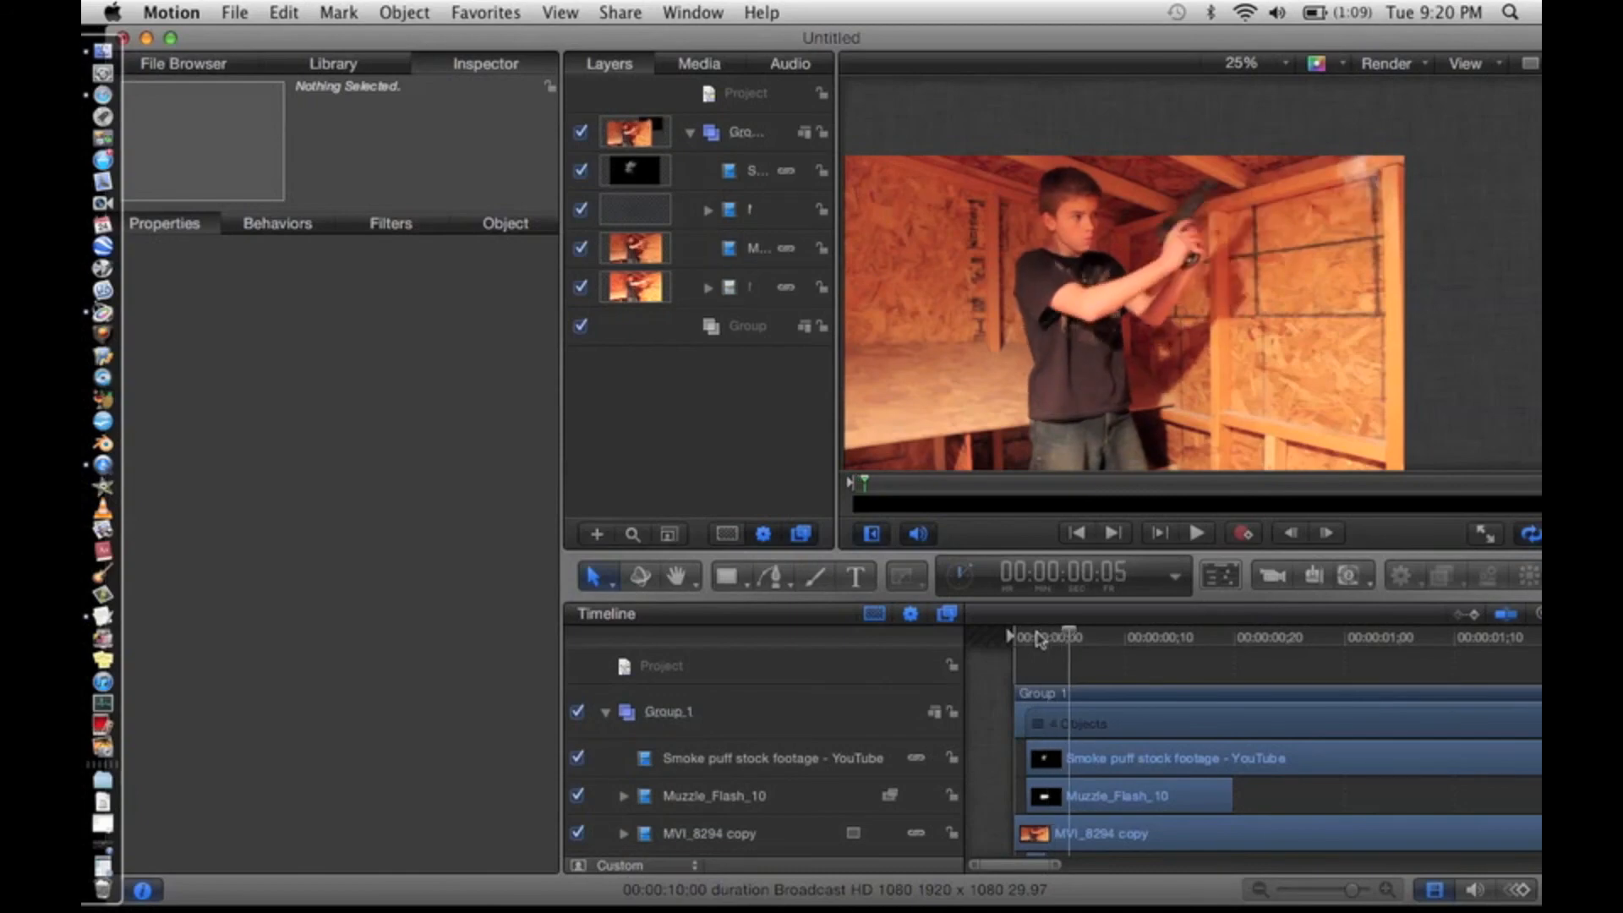